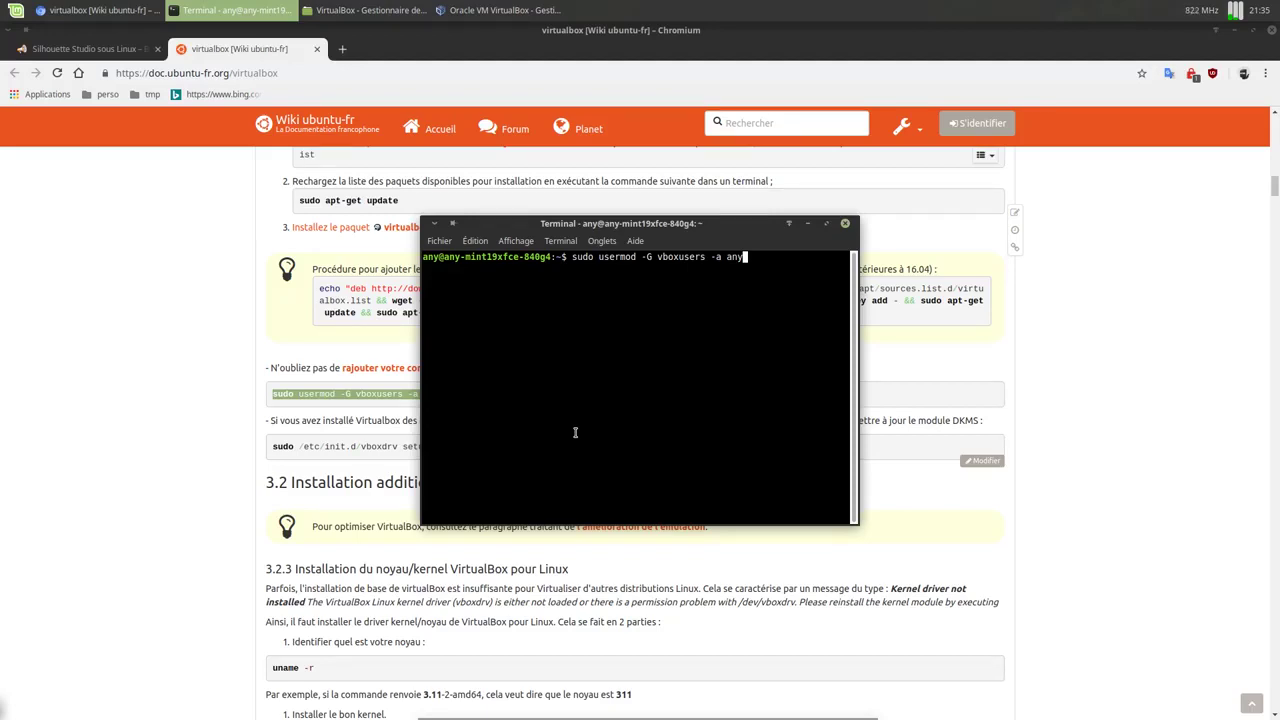
Erase the unexecuted usermod command from the terminal prompt and close the terminal window.
{"action": "key", "text": "BackSpace"}
{"action": "key", "text": "BackSpace"}
{"action": "key", "text": "BackSpace"}
{"action": "key", "text": "BackSpace"}
{"action": "key", "text": "BackSpace"}
{"action": "key", "text": "BackSpace"}
{"action": "key", "text": "BackSpace"}
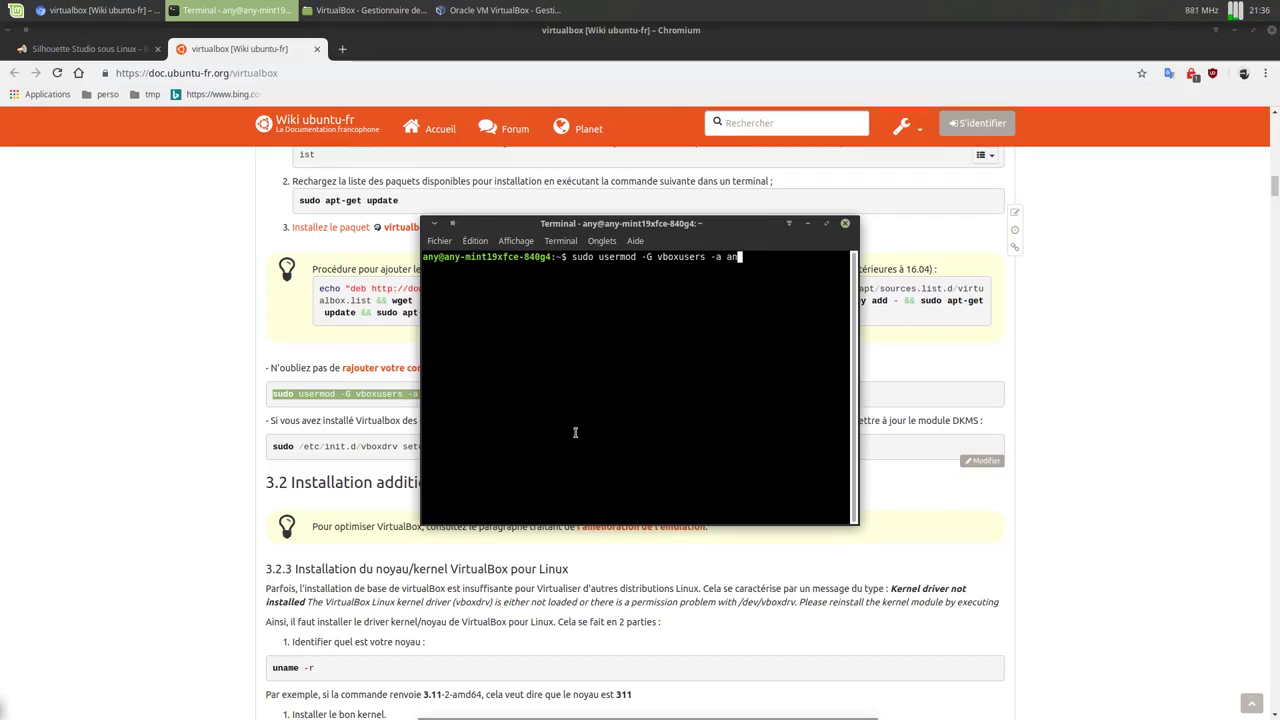
{"action": "key", "text": "BackSpace"}
{"action": "key", "text": "BackSpace"}
{"action": "key", "text": "BackSpace"}
{"action": "key", "text": "BackSpace"}
{"action": "key", "text": "BackSpace"}
{"action": "key", "text": "BackSpace"}
{"action": "key", "text": "BackSpace"}
{"action": "key", "text": "BackSpace"}
{"action": "key", "text": "BackSpace"}
{"action": "key", "text": "BackSpace"}
{"action": "key", "text": "BackSpace"}
{"action": "key", "text": "BackSpace"}
{"action": "key", "text": "BackSpace"}
{"action": "key", "text": "BackSpace"}
{"action": "key", "text": "BackSpace"}
{"action": "key", "text": "BackSpace"}
{"action": "key", "text": "BackSpace"}
{"action": "key", "text": "BackSpace"}
{"action": "key", "text": "BackSpace"}
{"action": "key", "text": "BackSpace"}
{"action": "key", "text": "BackSpace"}
{"action": "key", "text": "BackSpace"}
{"action": "key", "text": "BackSpace"}
{"action": "key", "text": "BackSpace"}
{"action": "key", "text": "BackSpace"}
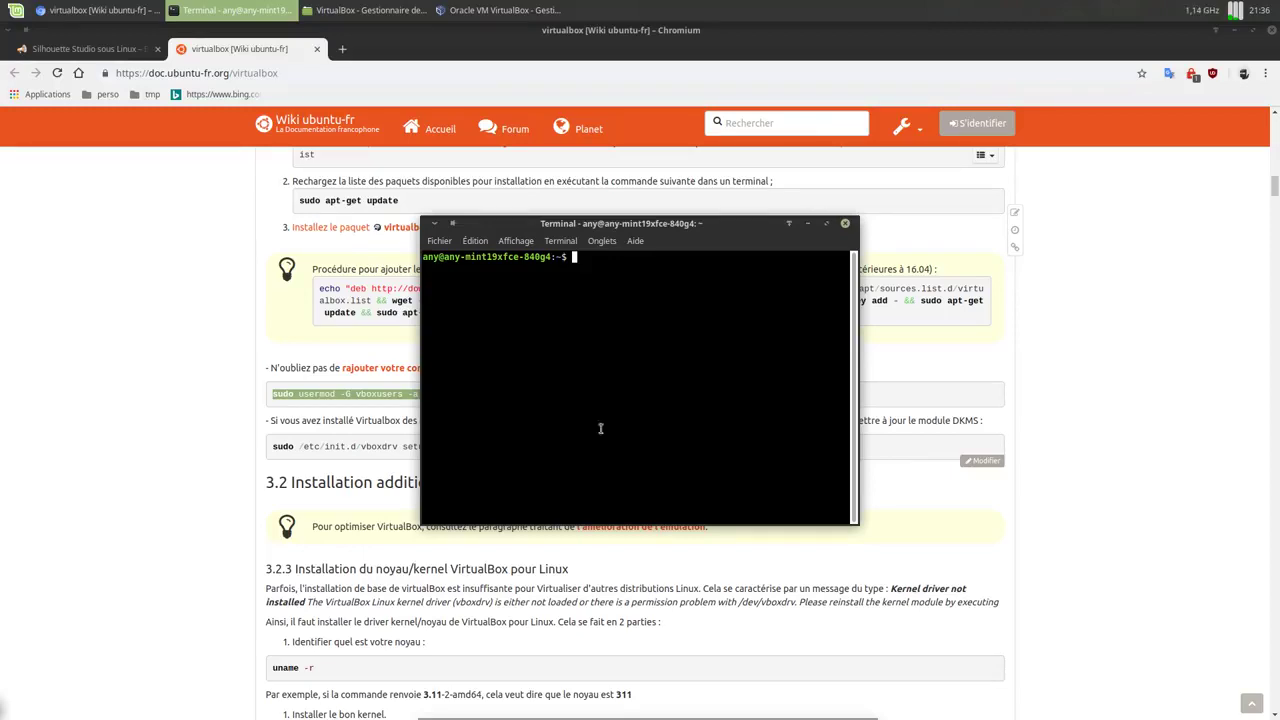
{"action": "left_click", "coordinate": [845, 224]}
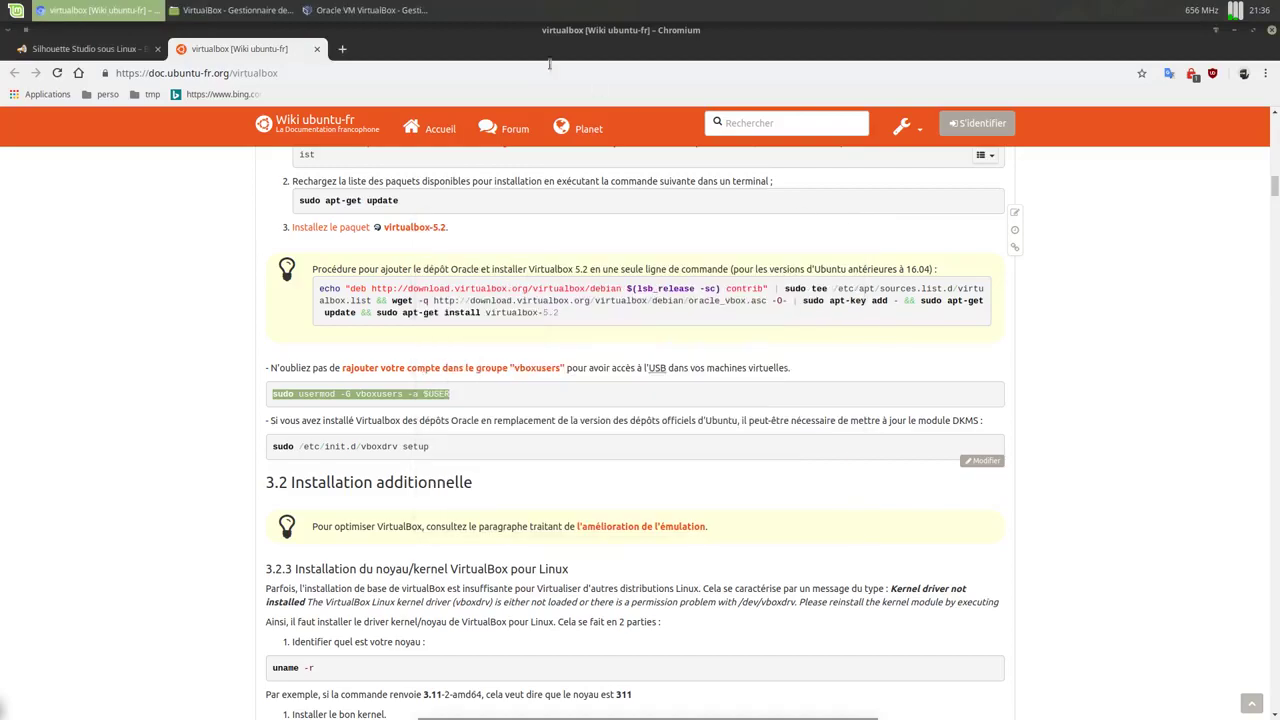
Switch to the Oracle VM VirtualBox manager, start importing a virtual appliance and browse for its file.
{"action": "left_click", "coordinate": [398, 12]}
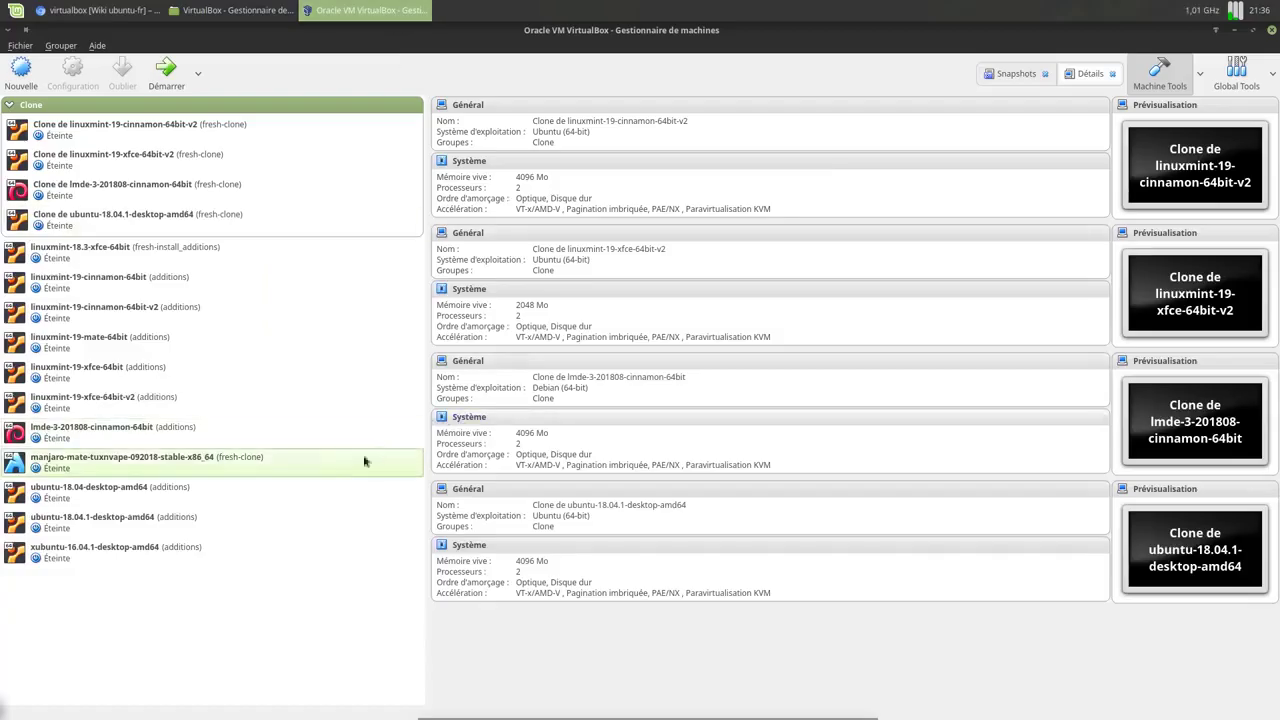
{"action": "left_click", "coordinate": [30, 48]}
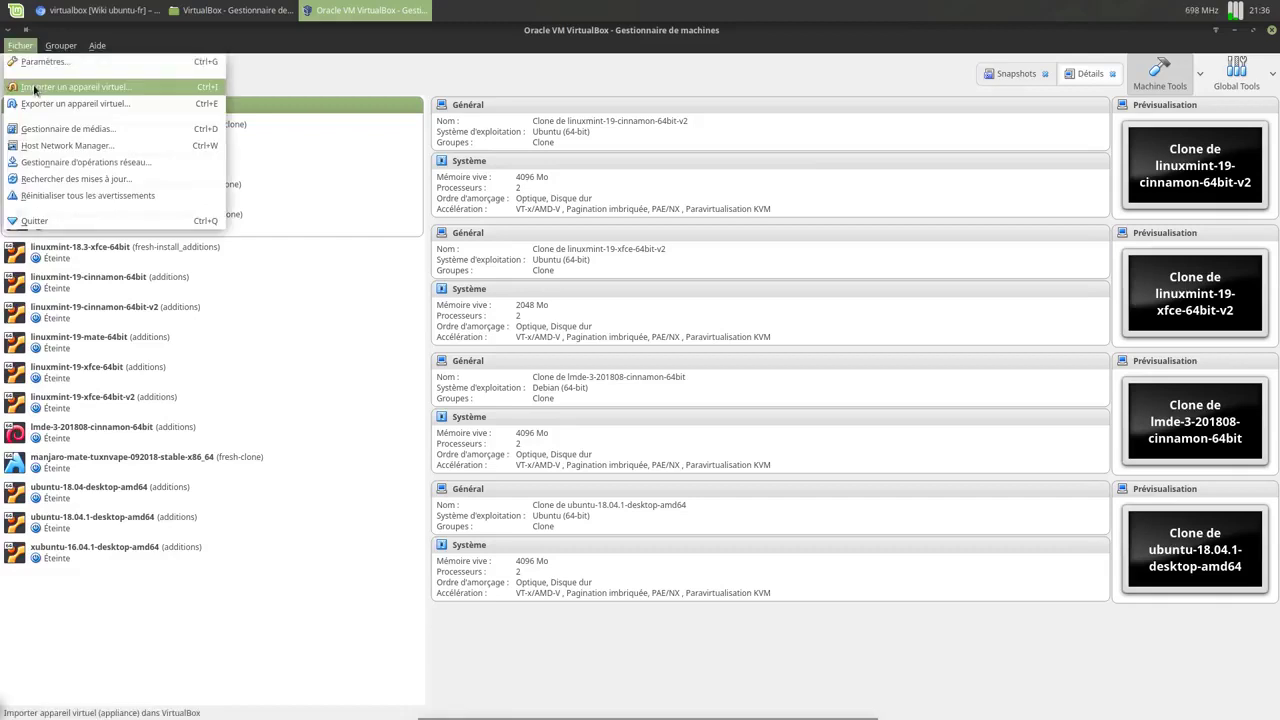
{"action": "left_click", "coordinate": [35, 90]}
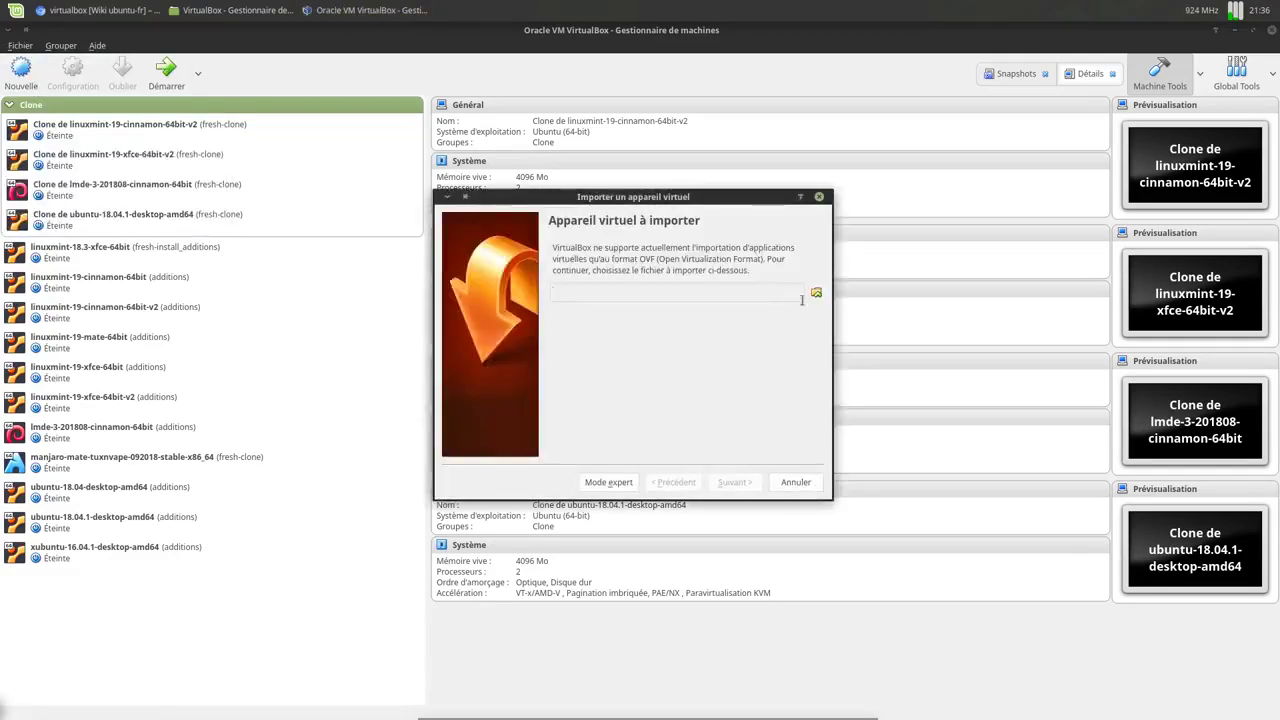
{"action": "left_click", "coordinate": [816, 293]}
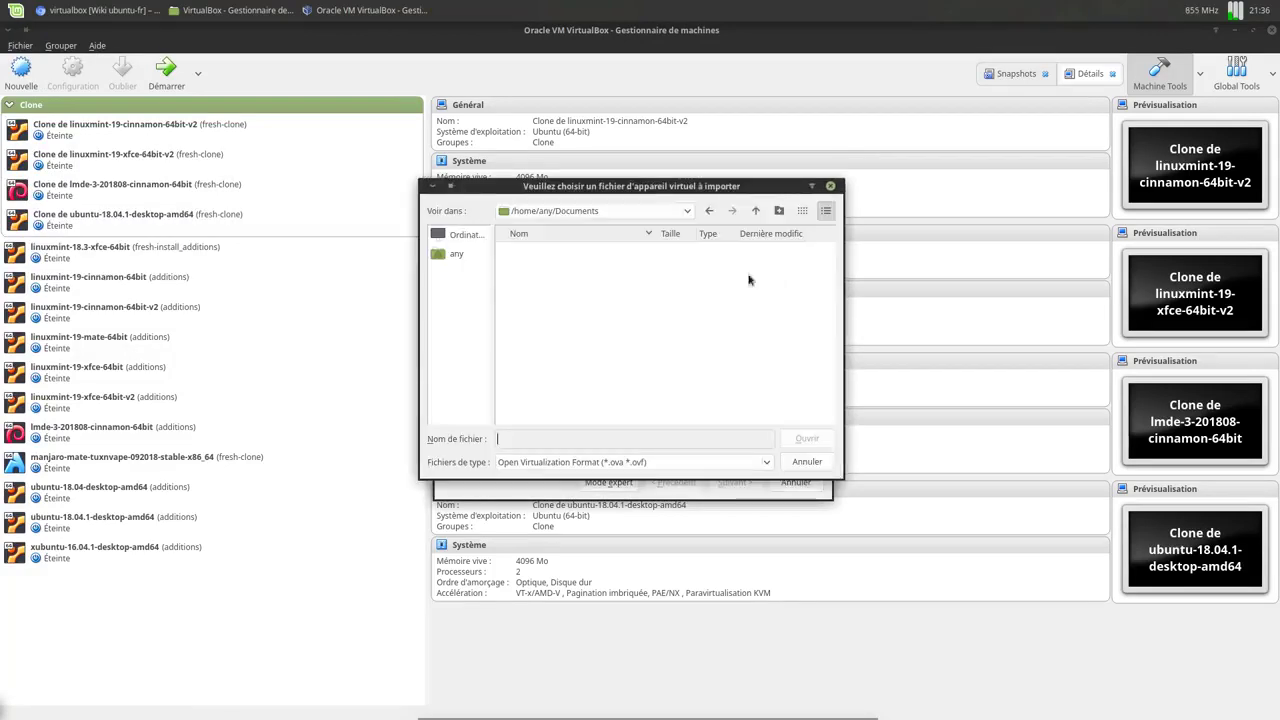
Choose Silouhette Studio - Windows 7.ova from the home folder's VM/VirtualBox directory and import it with the suggested appliance settings.
{"action": "left_click", "coordinate": [455, 256]}
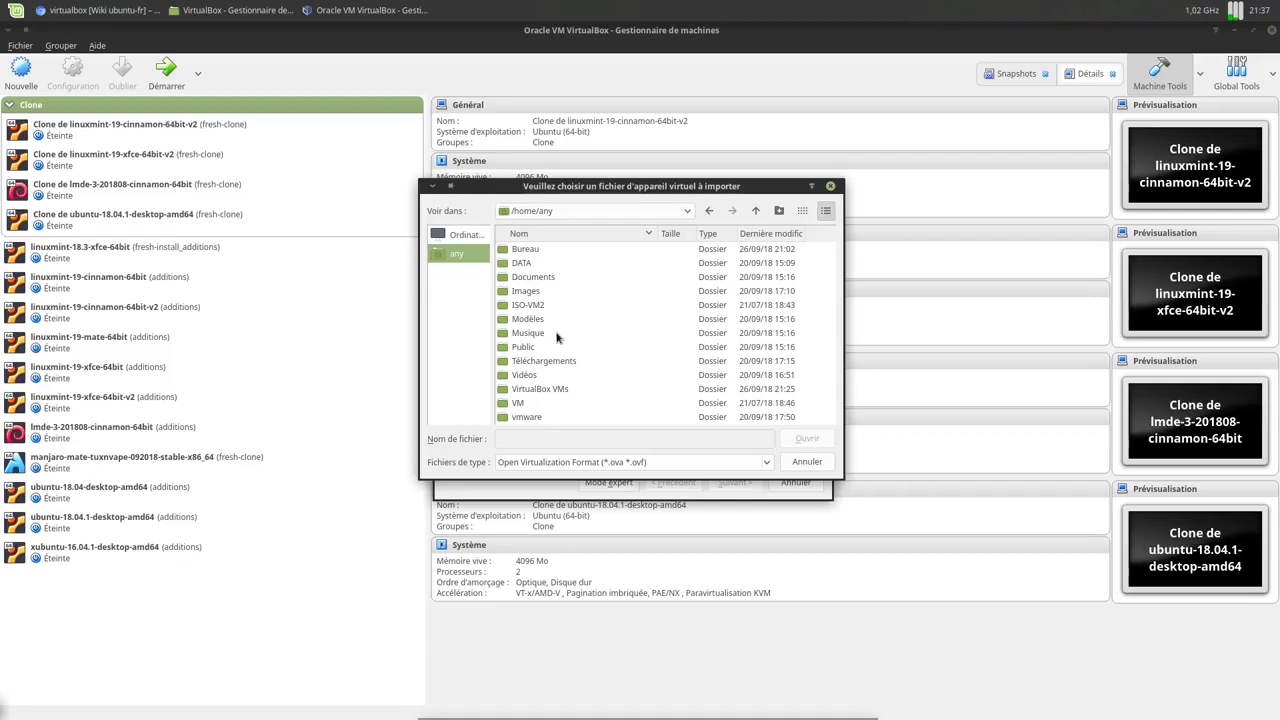
{"action": "double_click", "coordinate": [530, 403]}
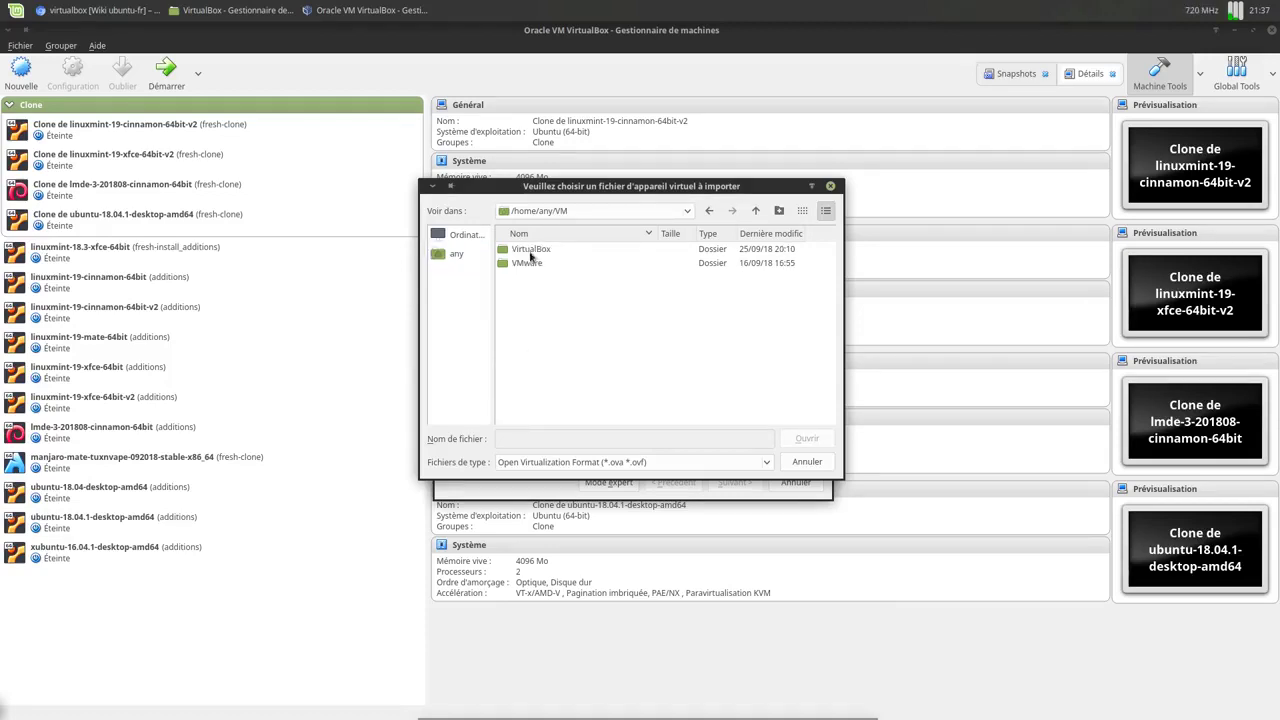
{"action": "double_click", "coordinate": [530, 255]}
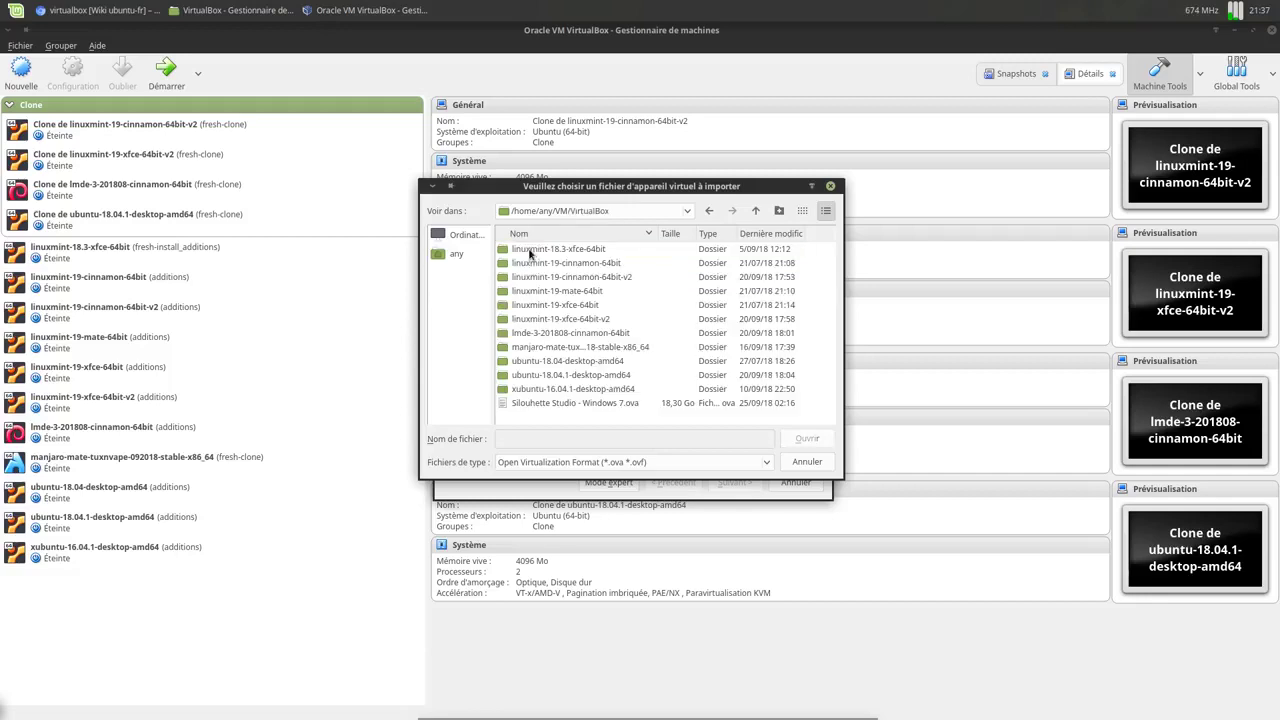
{"action": "left_click", "coordinate": [622, 404]}
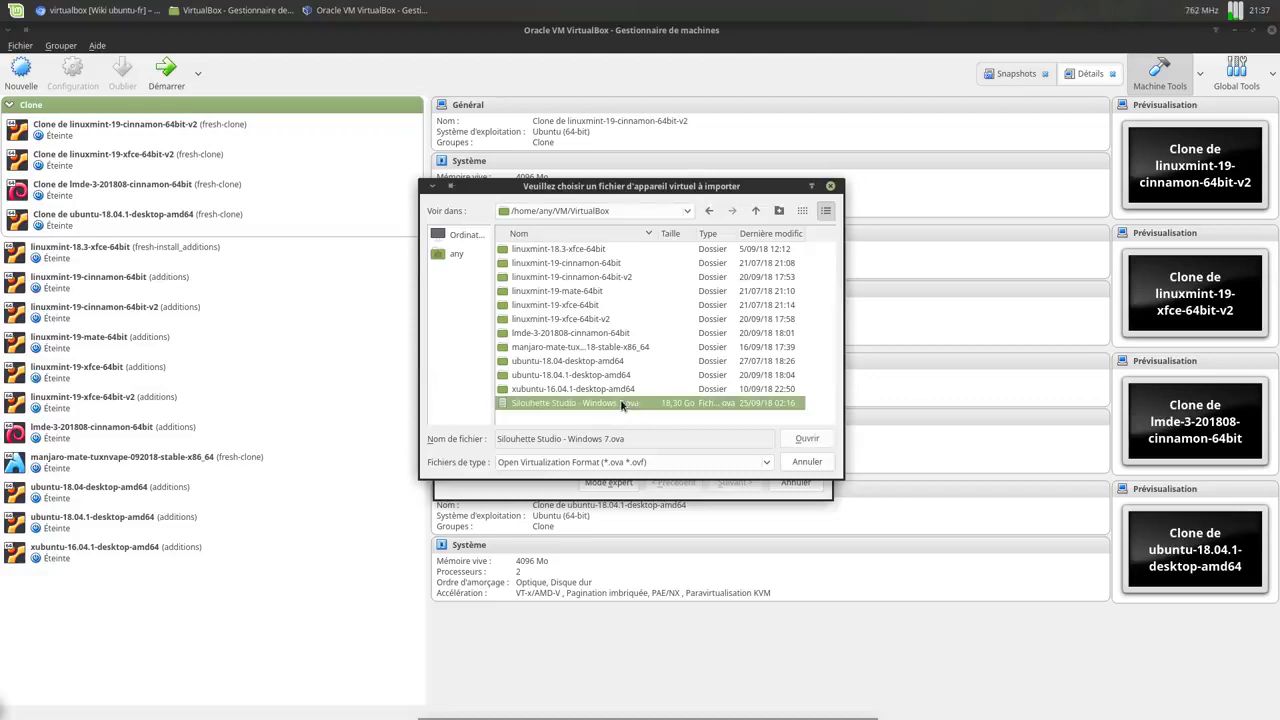
{"action": "left_click", "coordinate": [794, 440]}
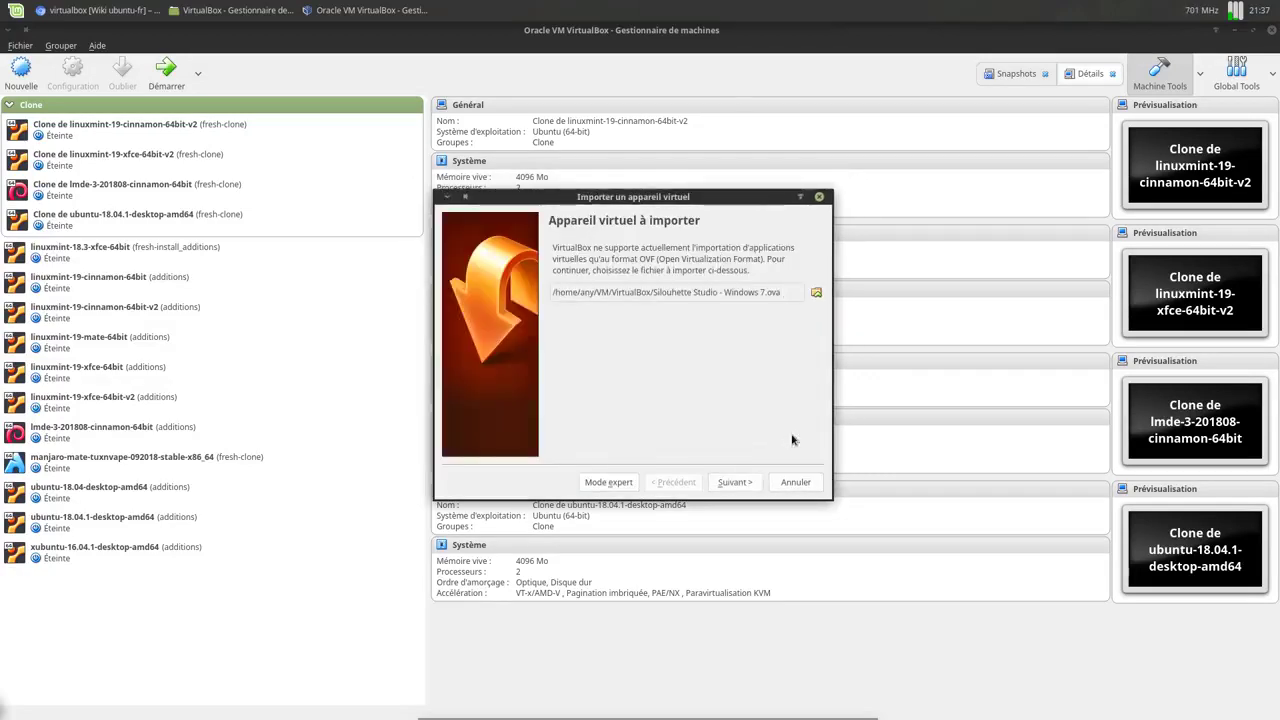
{"action": "left_click", "coordinate": [738, 484]}
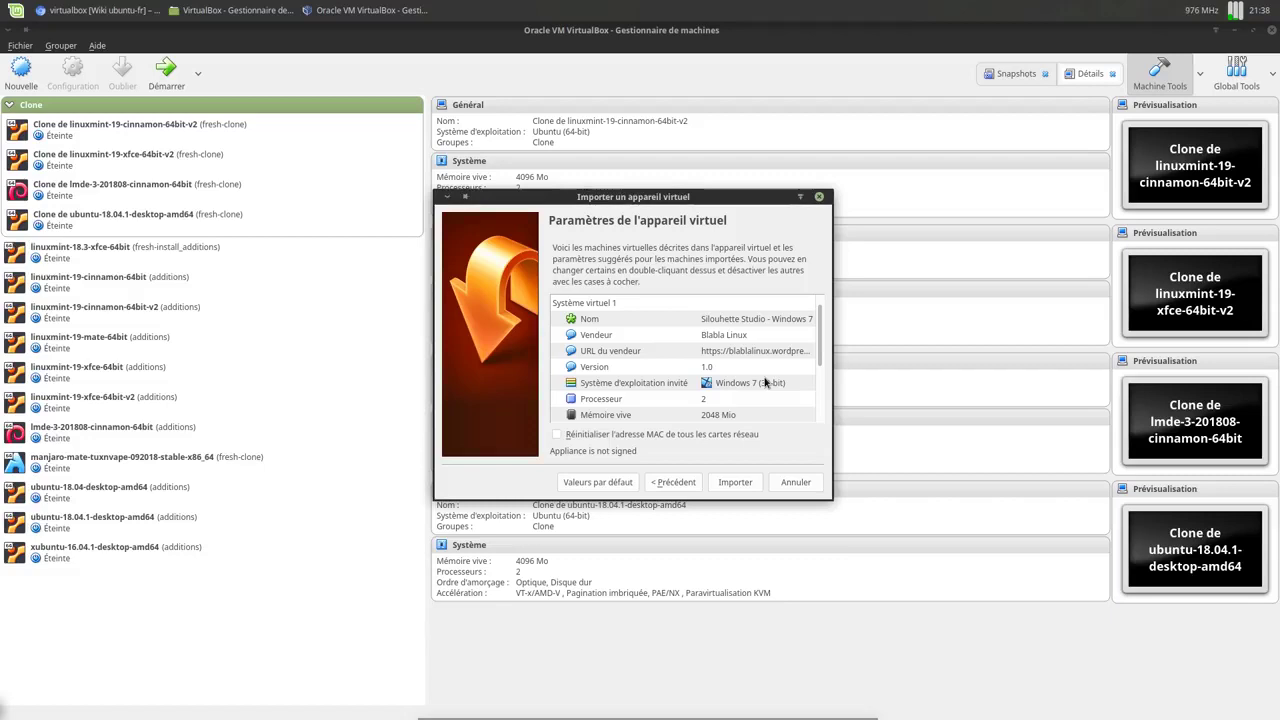
{"action": "left_click", "coordinate": [728, 482]}
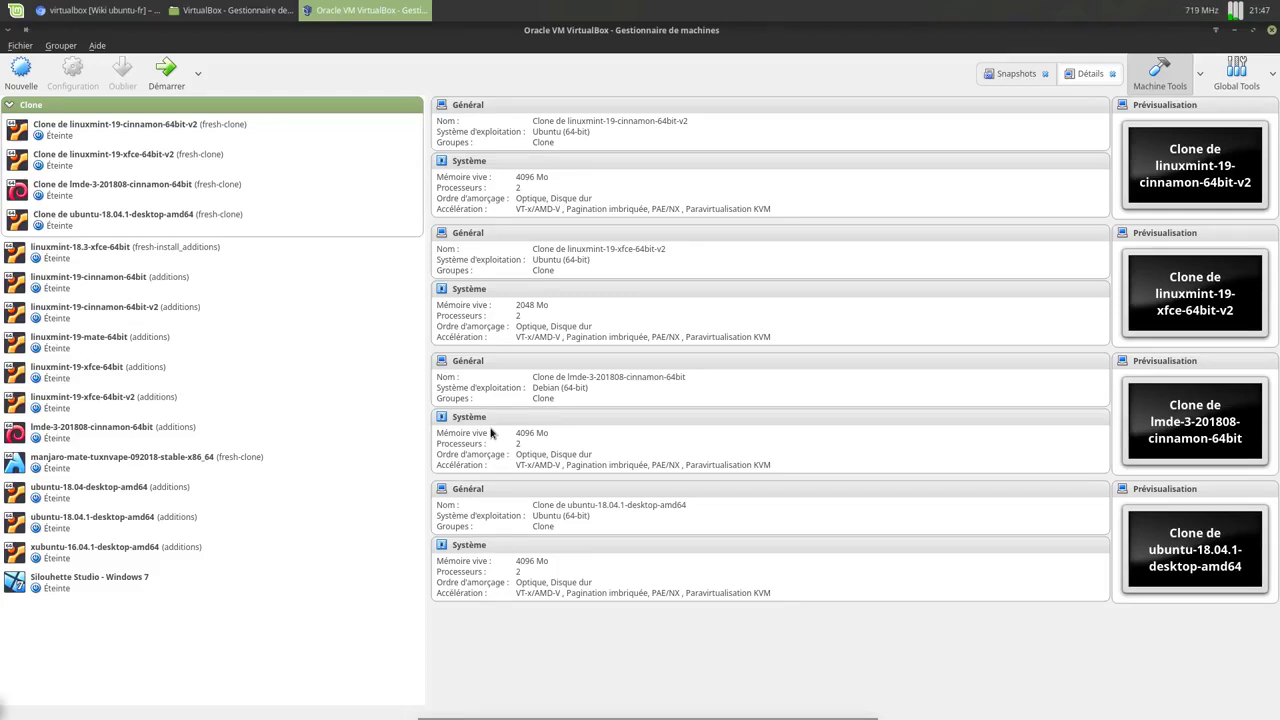
Open the settings of the Silouhette Studio - Windows 7 machine and examine its memory and processor allocation.
{"action": "left_click", "coordinate": [103, 595]}
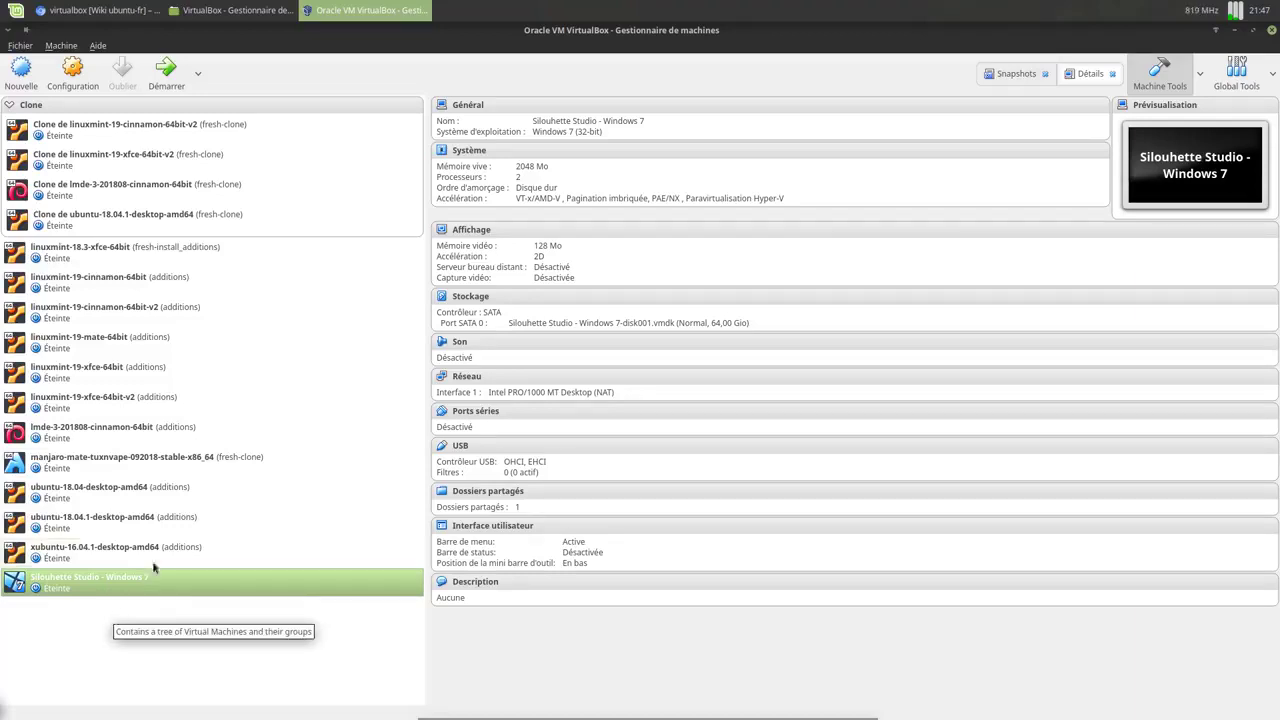
{"action": "left_click", "coordinate": [85, 89]}
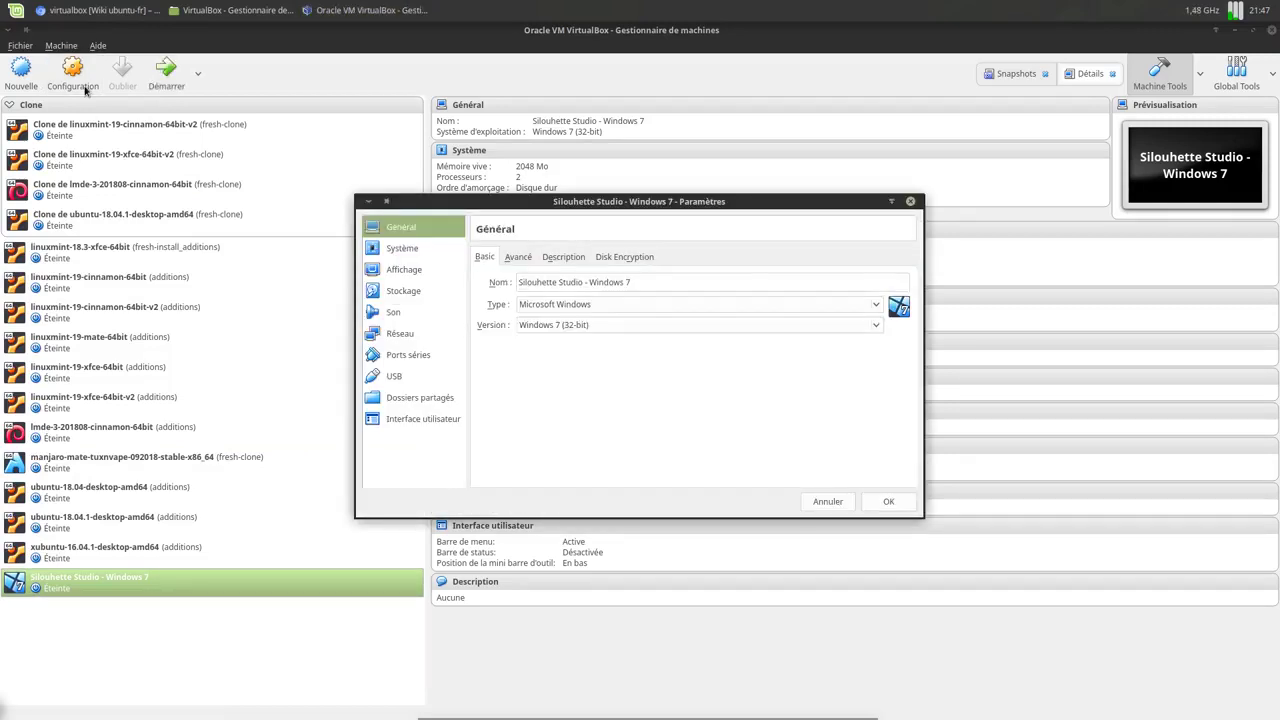
{"action": "left_click", "coordinate": [402, 250]}
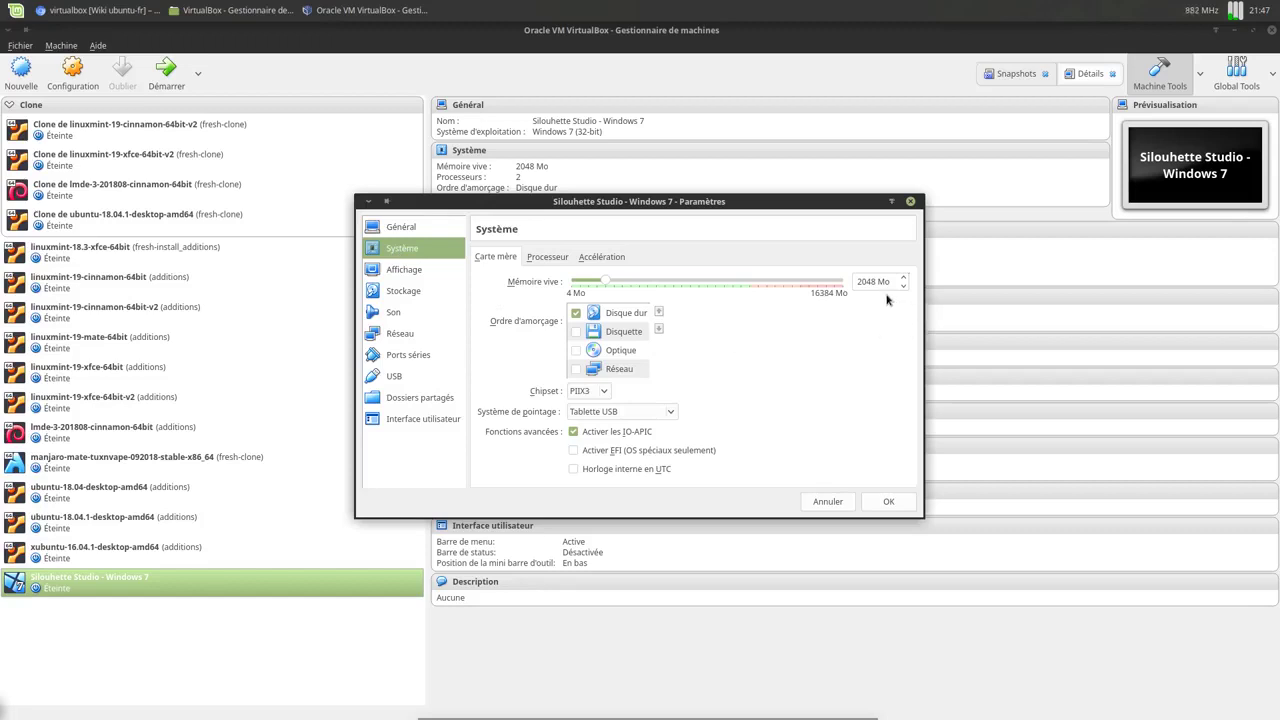
{"action": "left_click", "coordinate": [540, 258]}
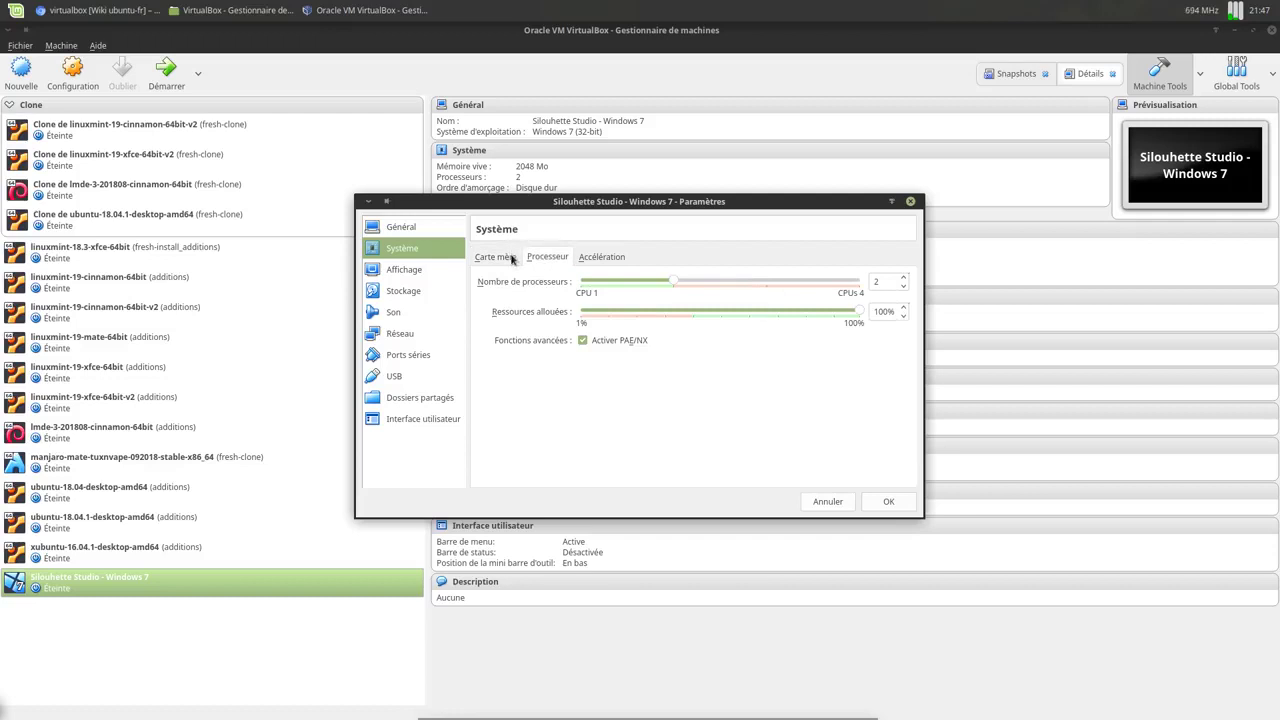
{"action": "left_click", "coordinate": [514, 258]}
{"action": "left_click", "coordinate": [547, 258]}
{"action": "left_click", "coordinate": [416, 273]}
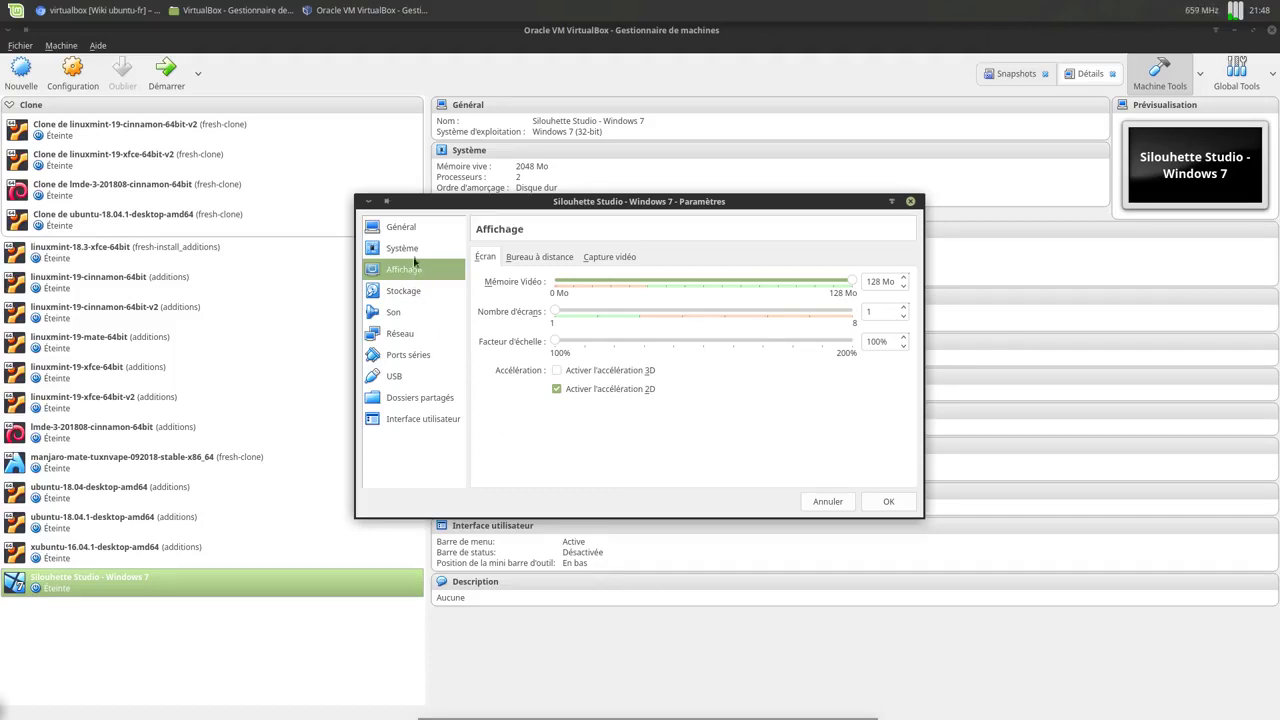
Review the machine's general settings, including its name, system type, snapshot folder, shared clipboard and drag-and-drop options.
{"action": "left_click", "coordinate": [401, 230]}
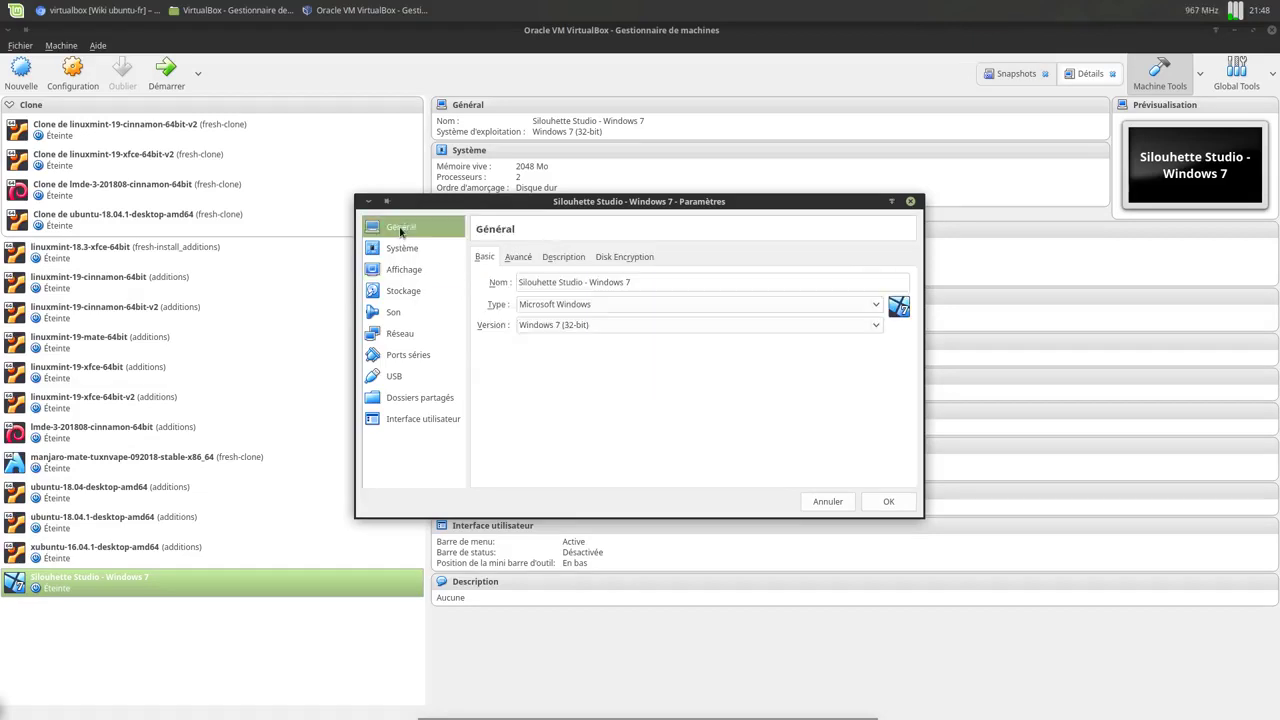
{"action": "left_click", "coordinate": [511, 262]}
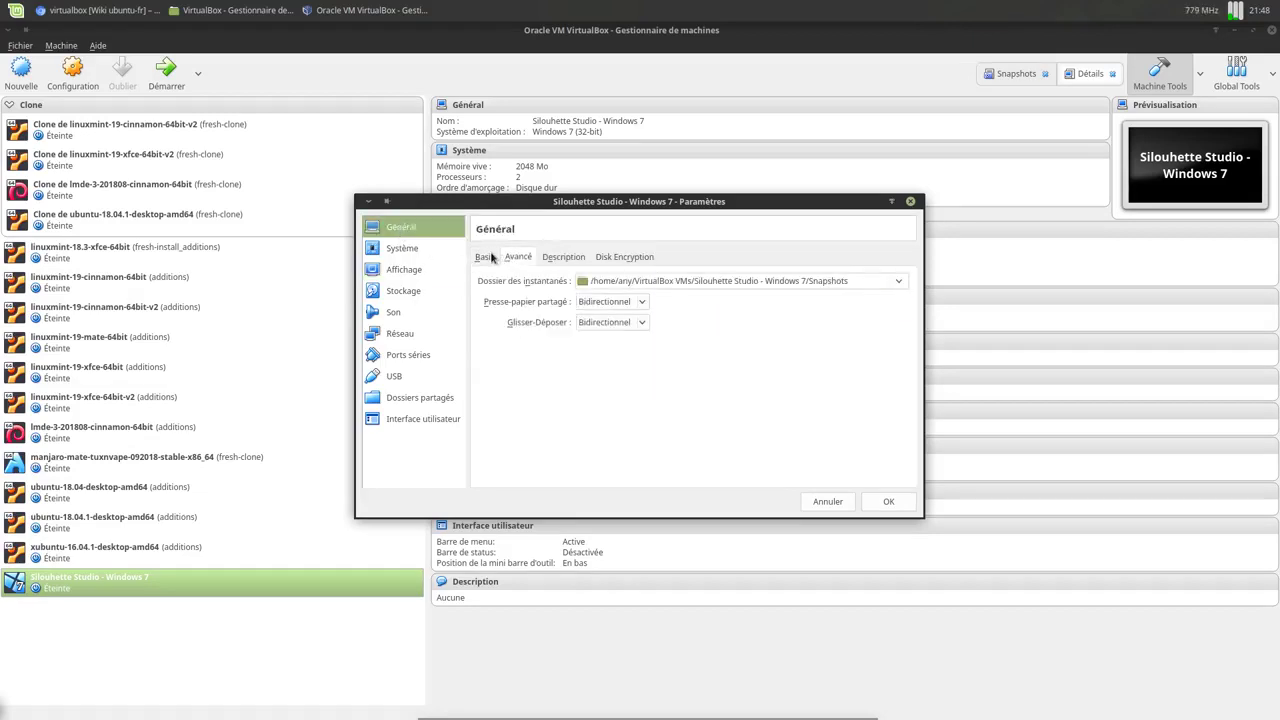
{"action": "left_click", "coordinate": [490, 257]}
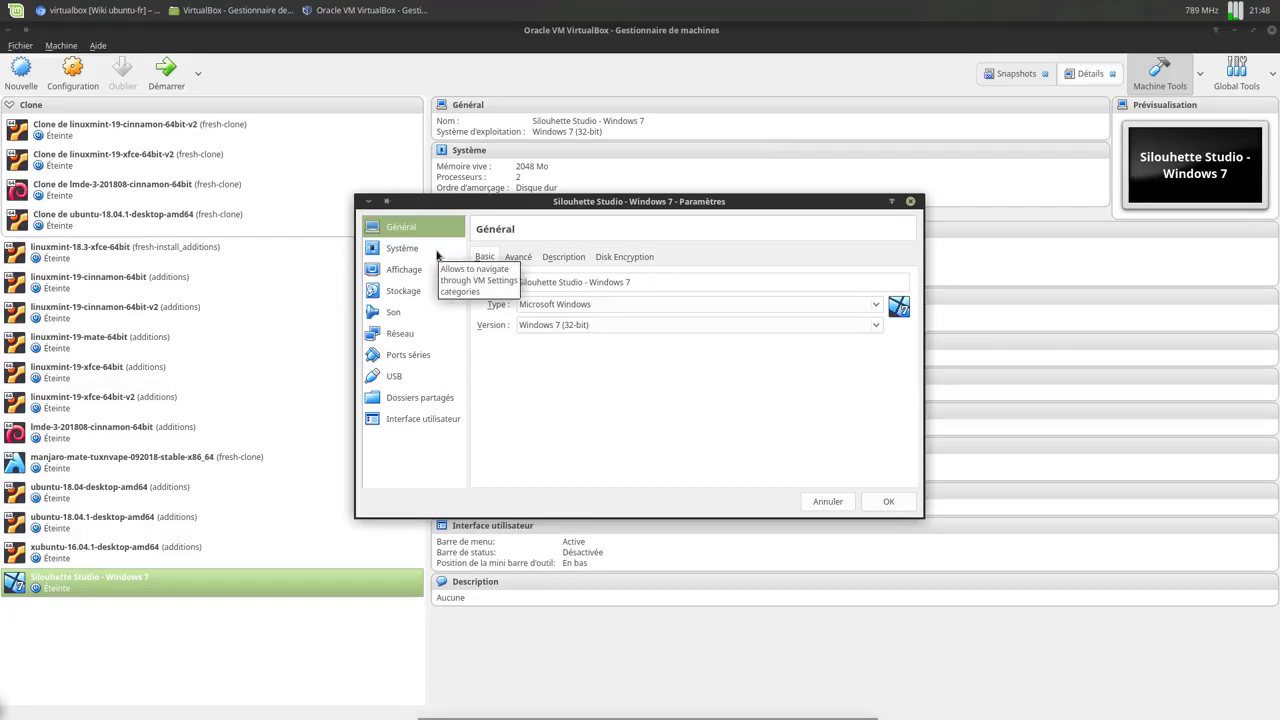
{"action": "left_click", "coordinate": [510, 257]}
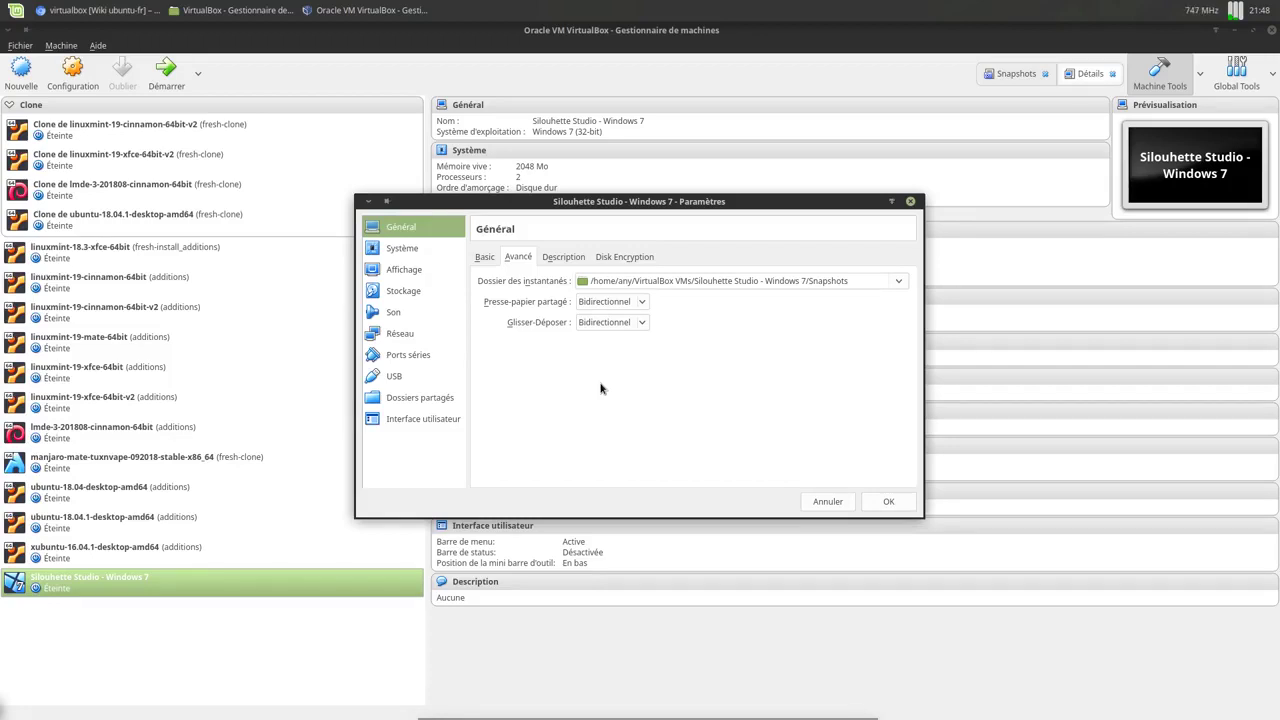
{"action": "left_click", "coordinate": [487, 258]}
Review the machine's system settings, checking the motherboard's boot order and the processor options.
{"action": "left_click", "coordinate": [451, 257]}
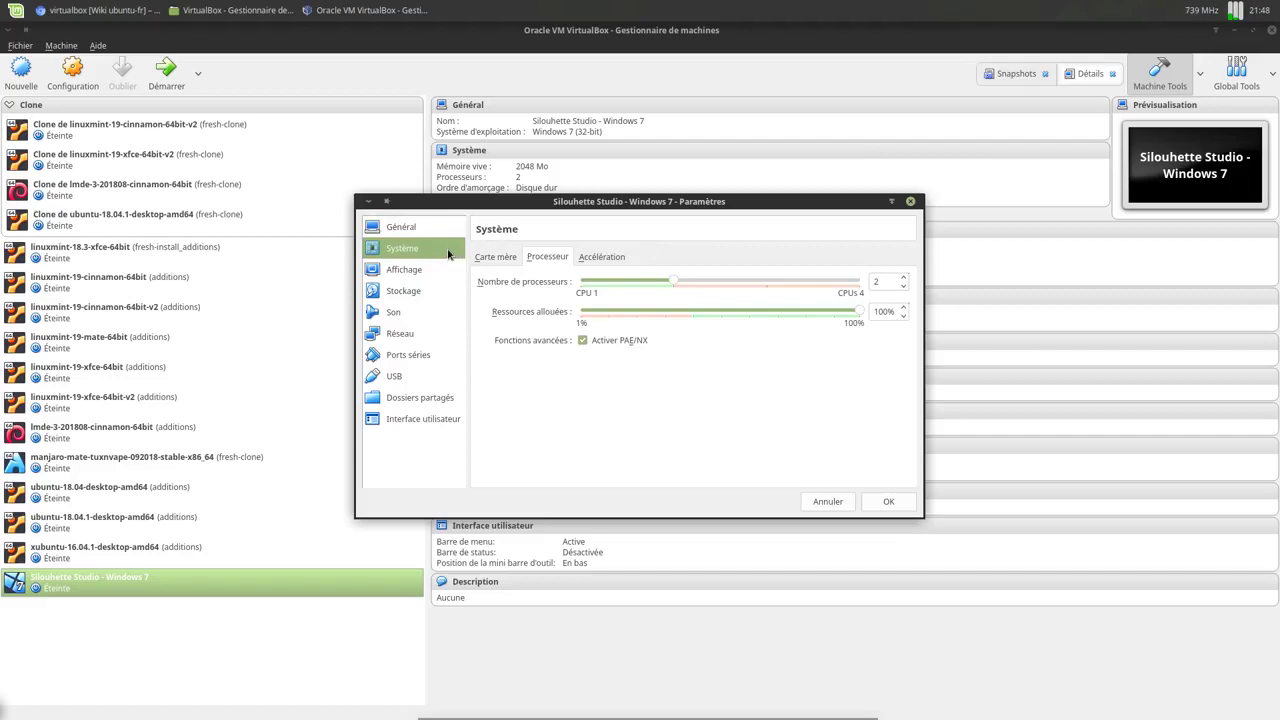
{"action": "left_click", "coordinate": [488, 258]}
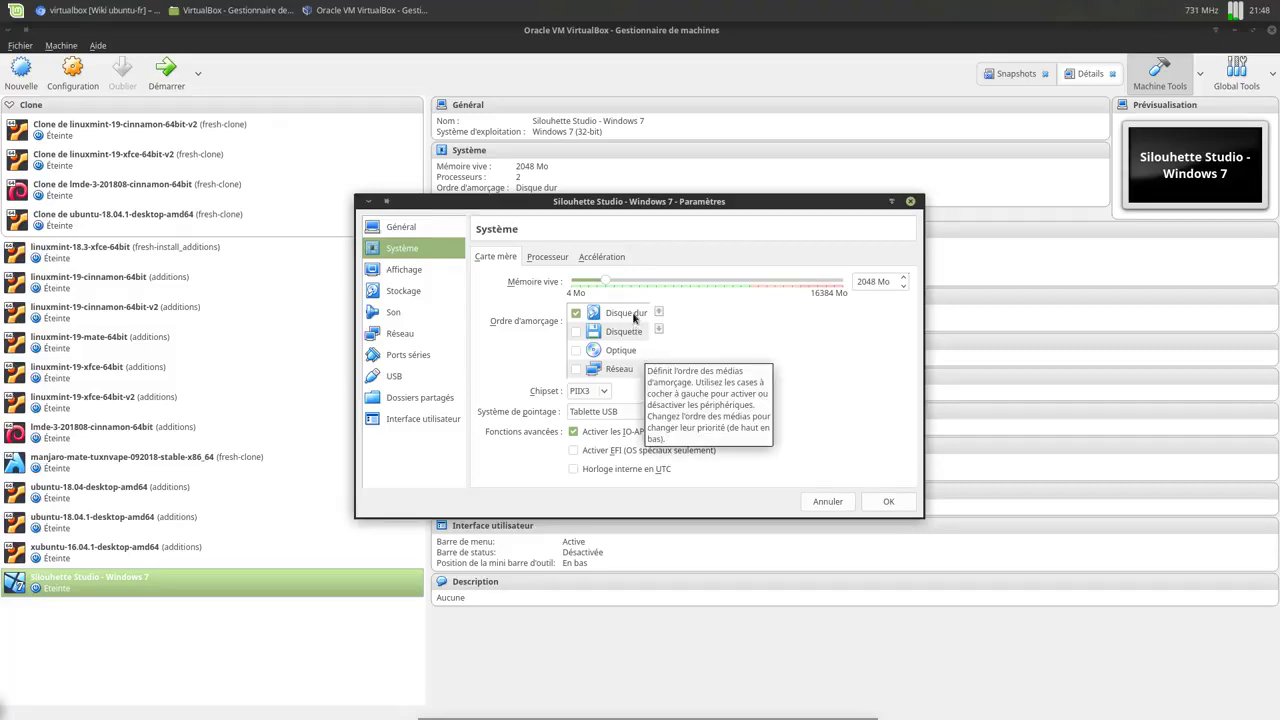
{"action": "left_click", "coordinate": [561, 260]}
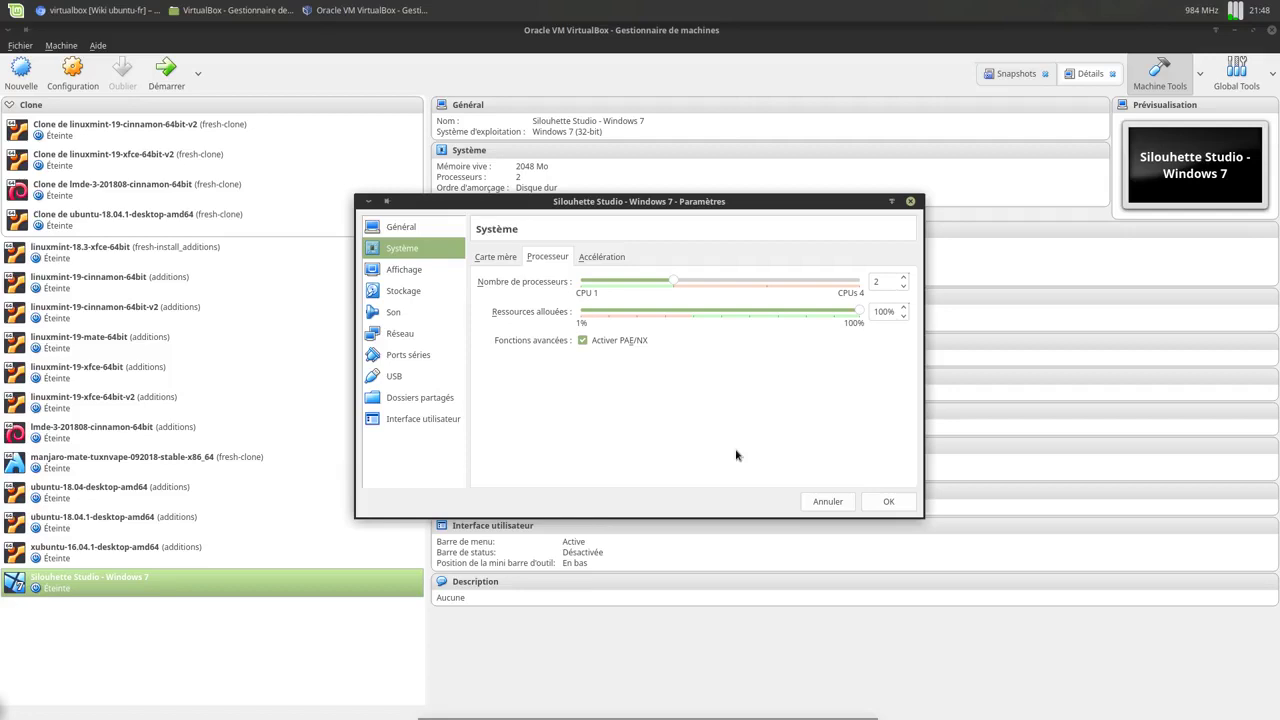
{"action": "left_click", "coordinate": [510, 259]}
Review the machine's display, storage, audio, network and serial port settings.
{"action": "left_click", "coordinate": [417, 273]}
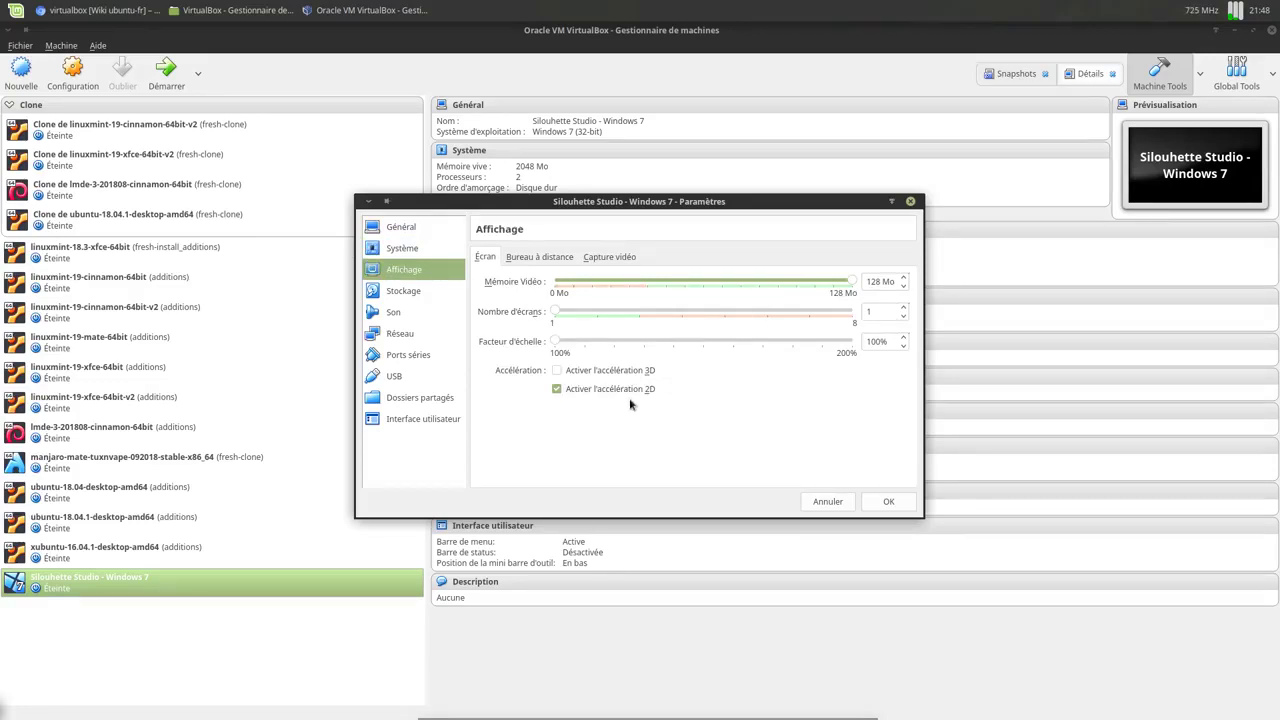
{"action": "left_click", "coordinate": [437, 293]}
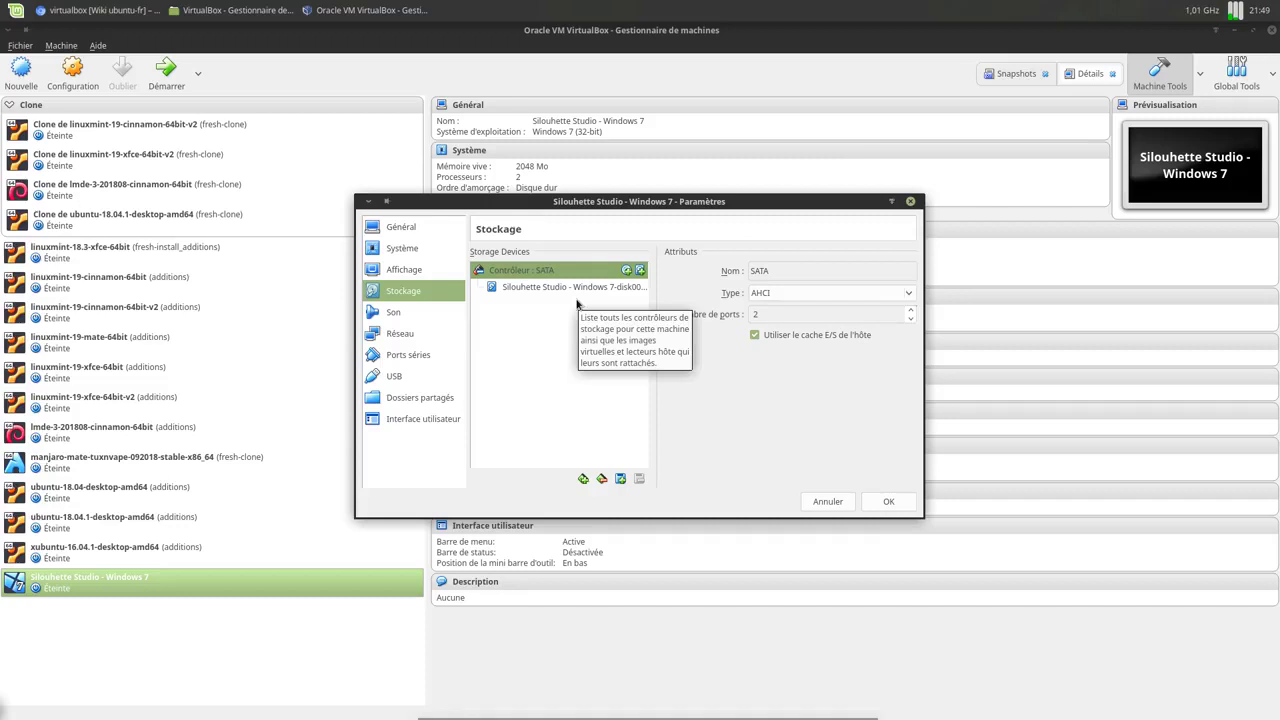
{"action": "left_click", "coordinate": [399, 318]}
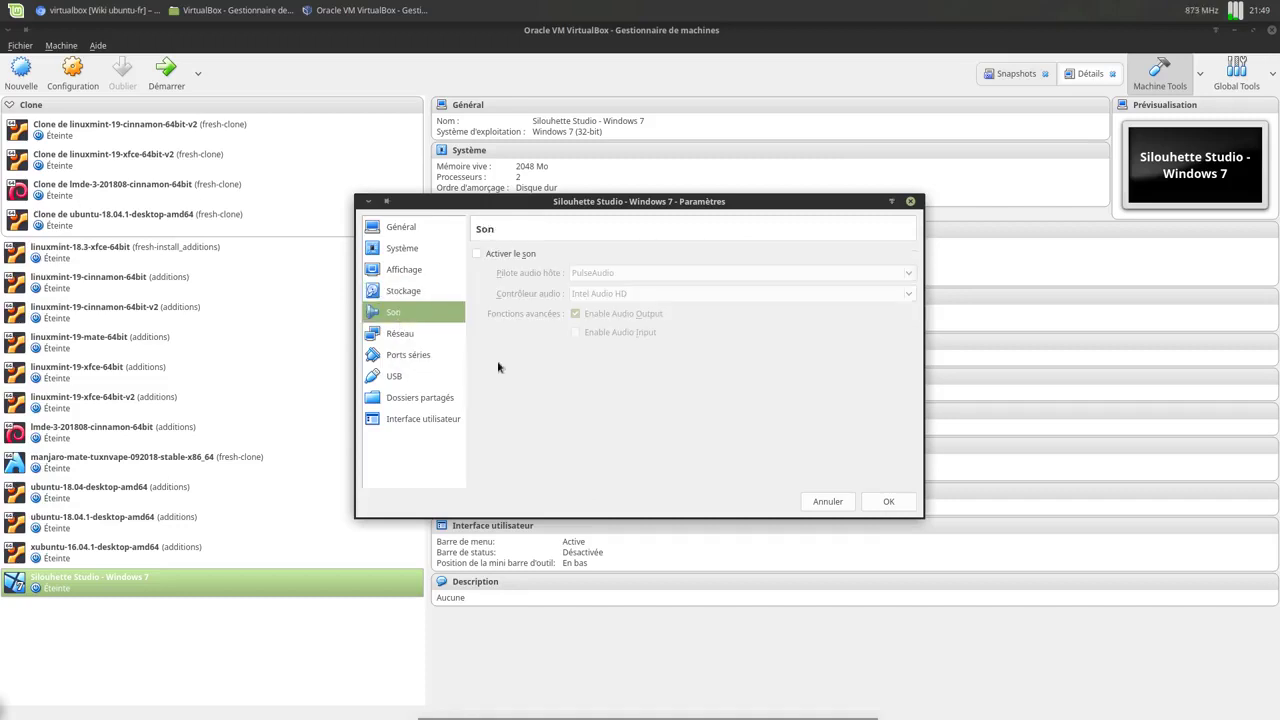
{"action": "left_click", "coordinate": [432, 338]}
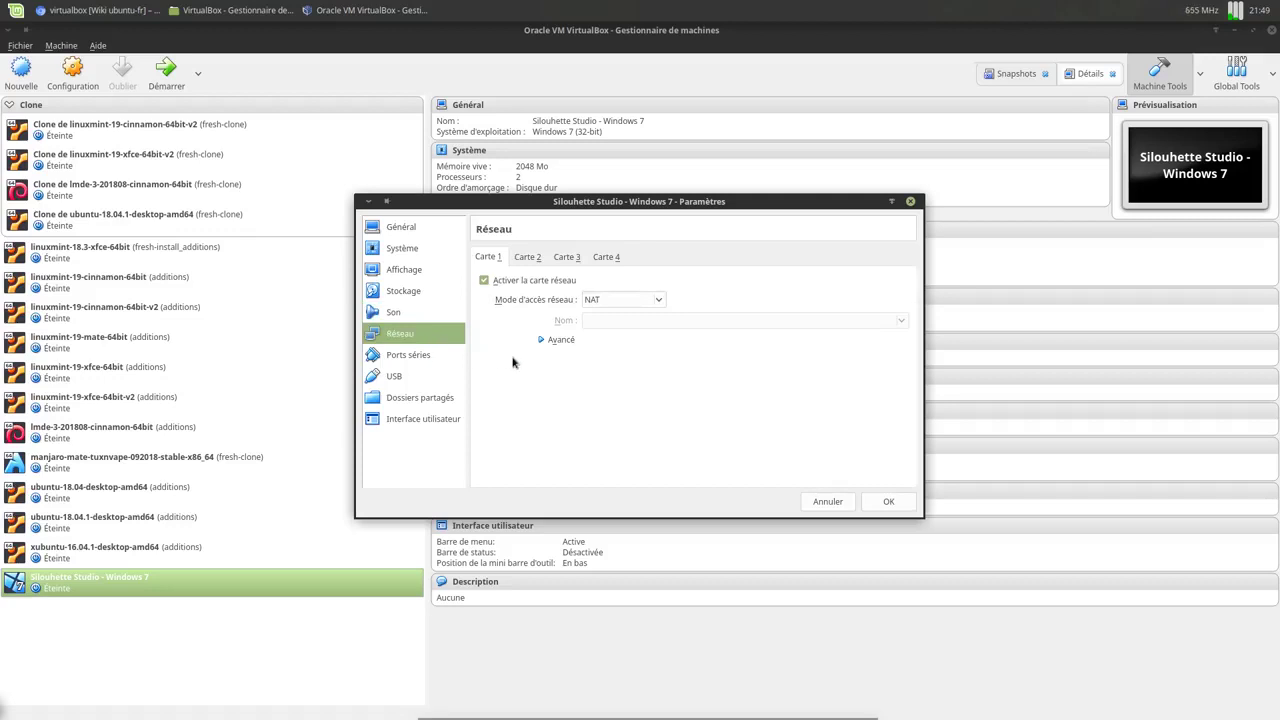
{"action": "left_click", "coordinate": [429, 357]}
Add a USB device filter for Graphtec America, Inc. [0100] to the machine's USB settings.
{"action": "left_click", "coordinate": [395, 376]}
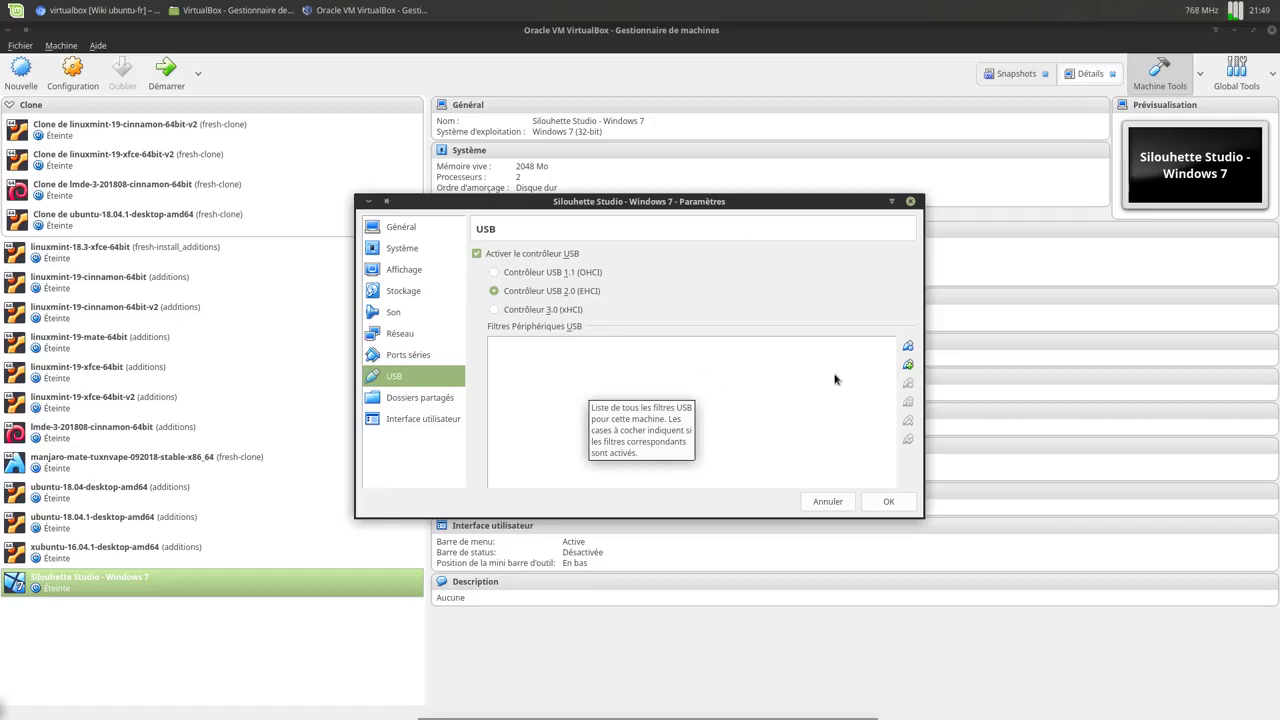
{"action": "left_click", "coordinate": [907, 366]}
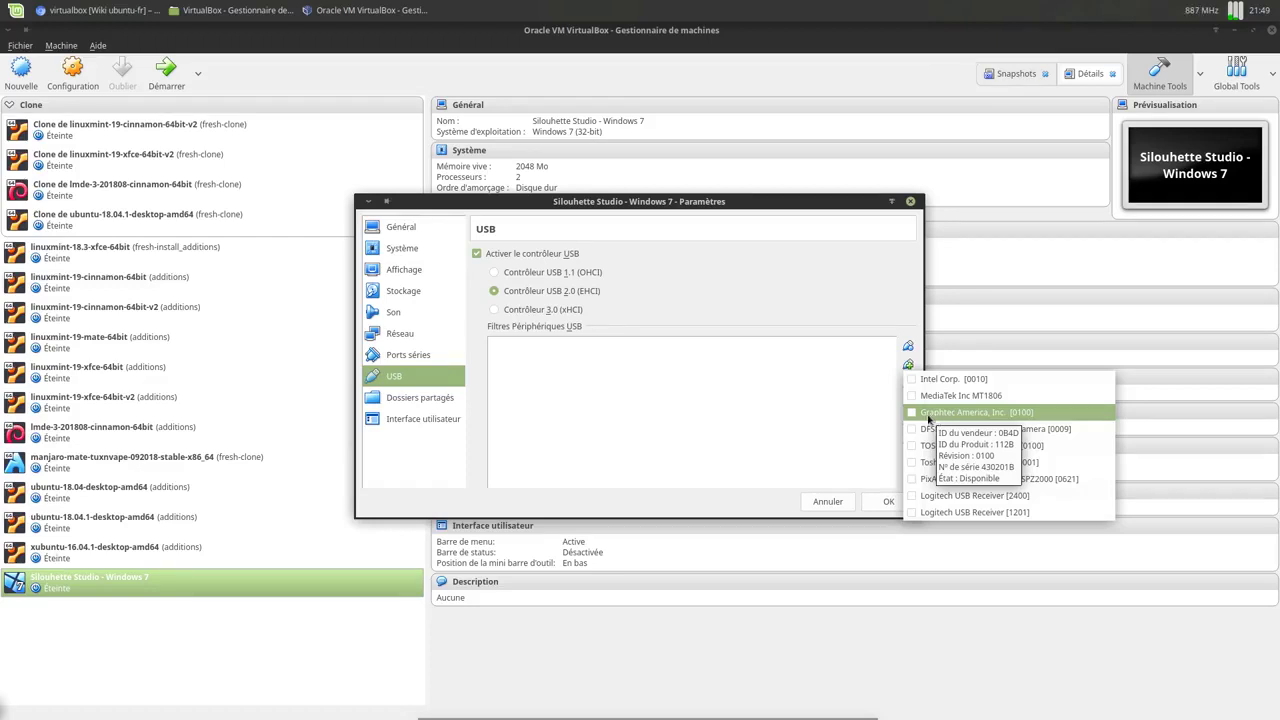
{"action": "left_click", "coordinate": [910, 414]}
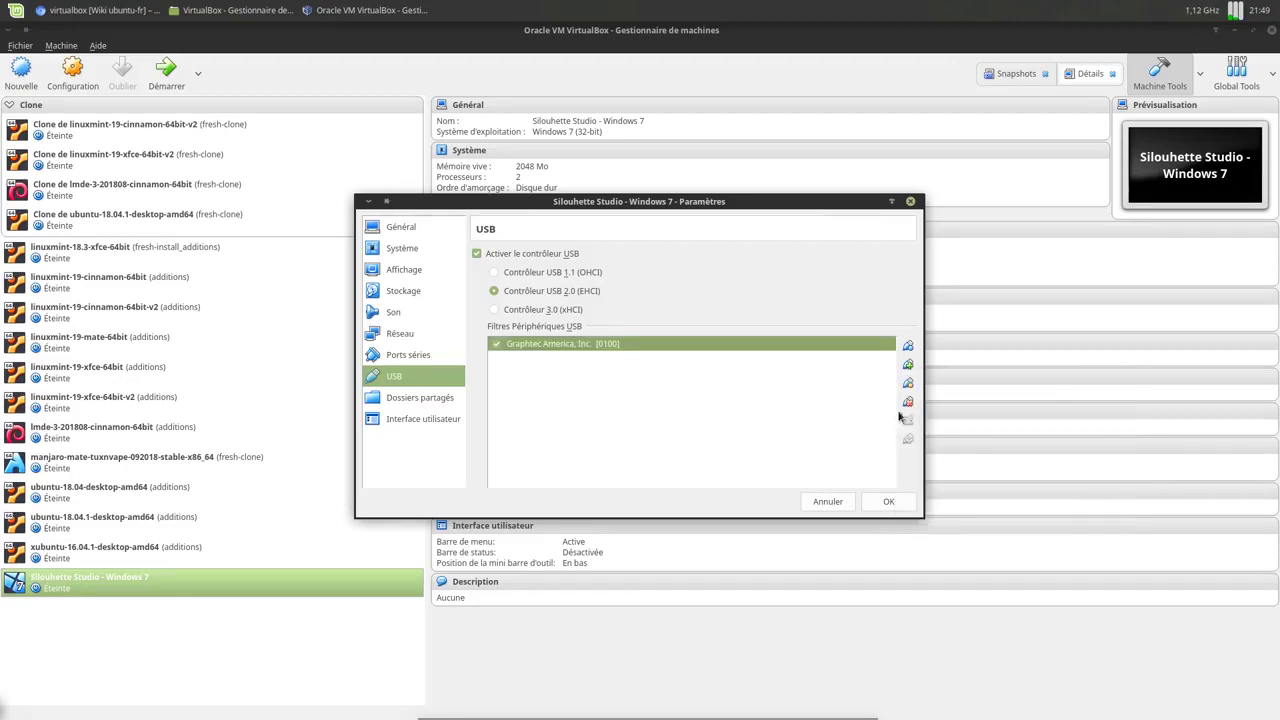
{"action": "left_click", "coordinate": [908, 365]}
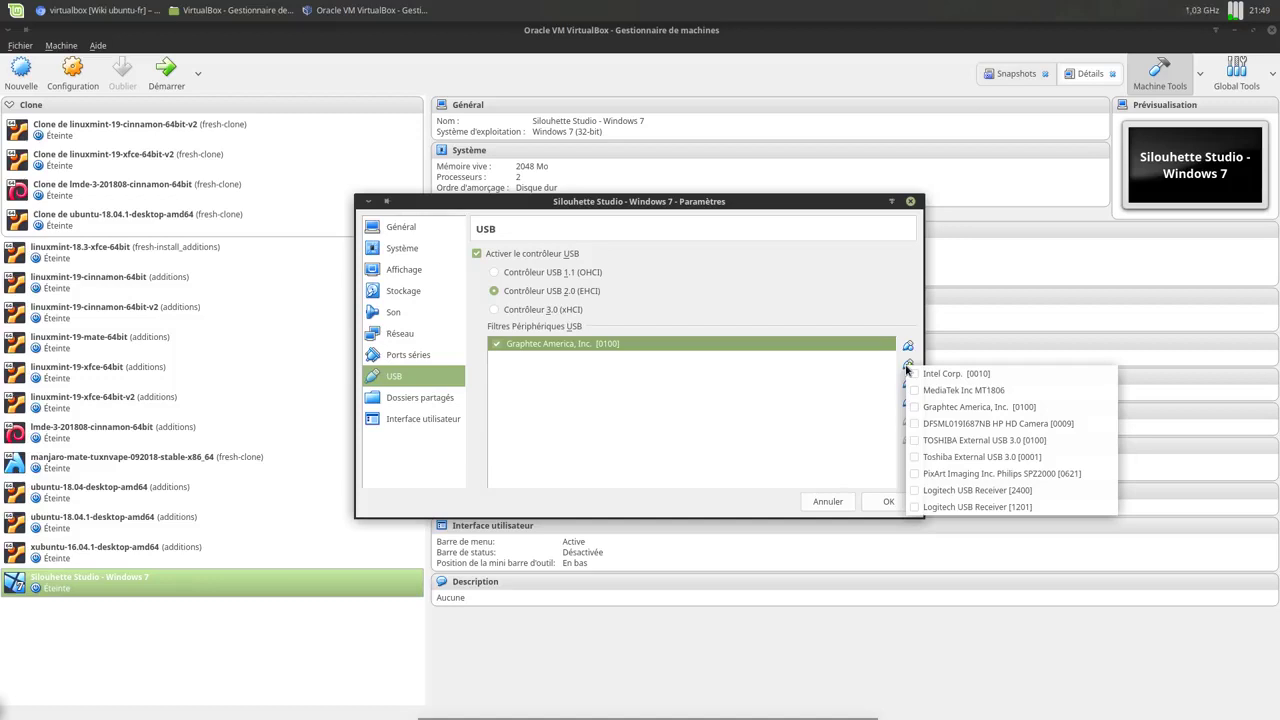
{"action": "left_click", "coordinate": [818, 295]}
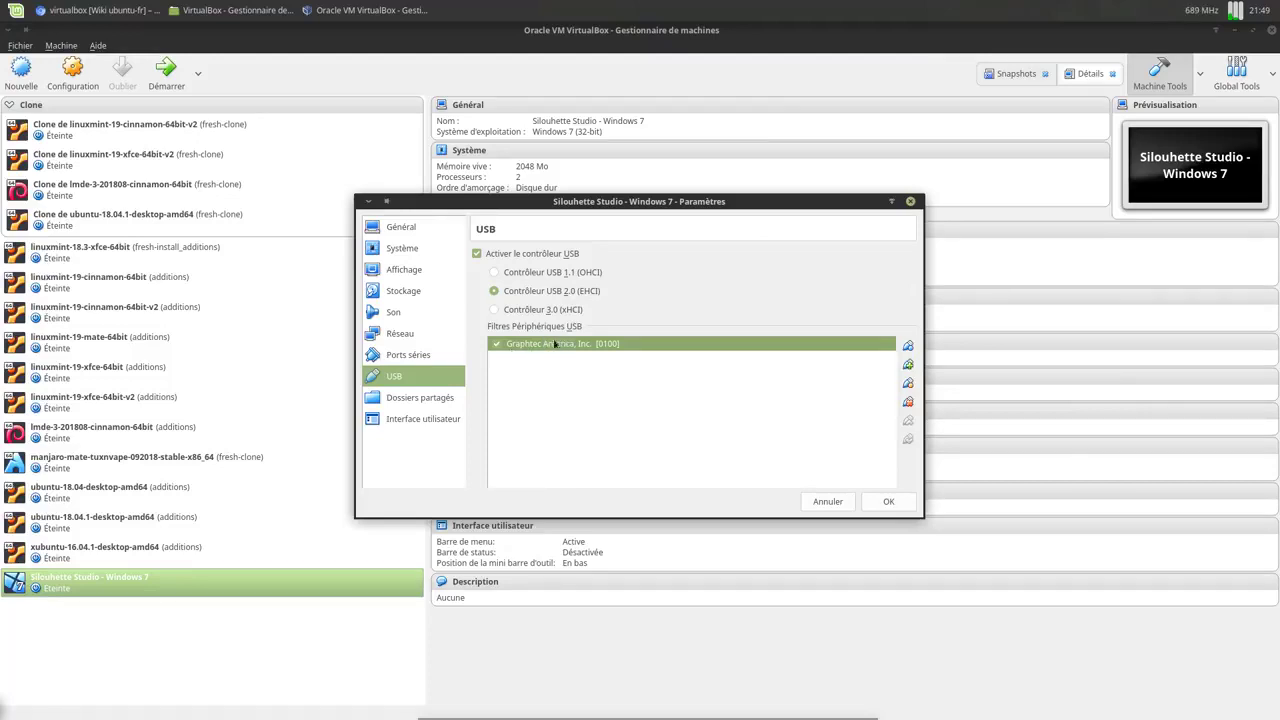
Review the machine's shared folders and user interface settings, and save the machine configuration.
{"action": "left_click", "coordinate": [437, 401]}
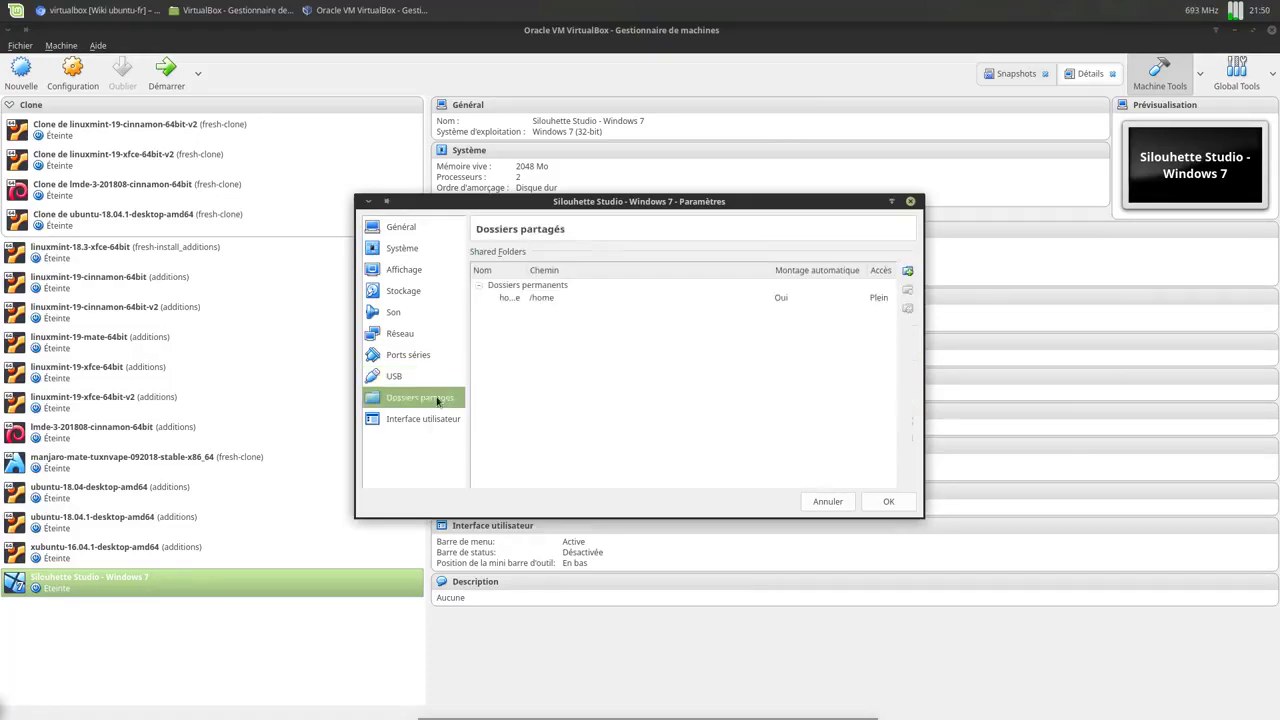
{"action": "left_click", "coordinate": [538, 300]}
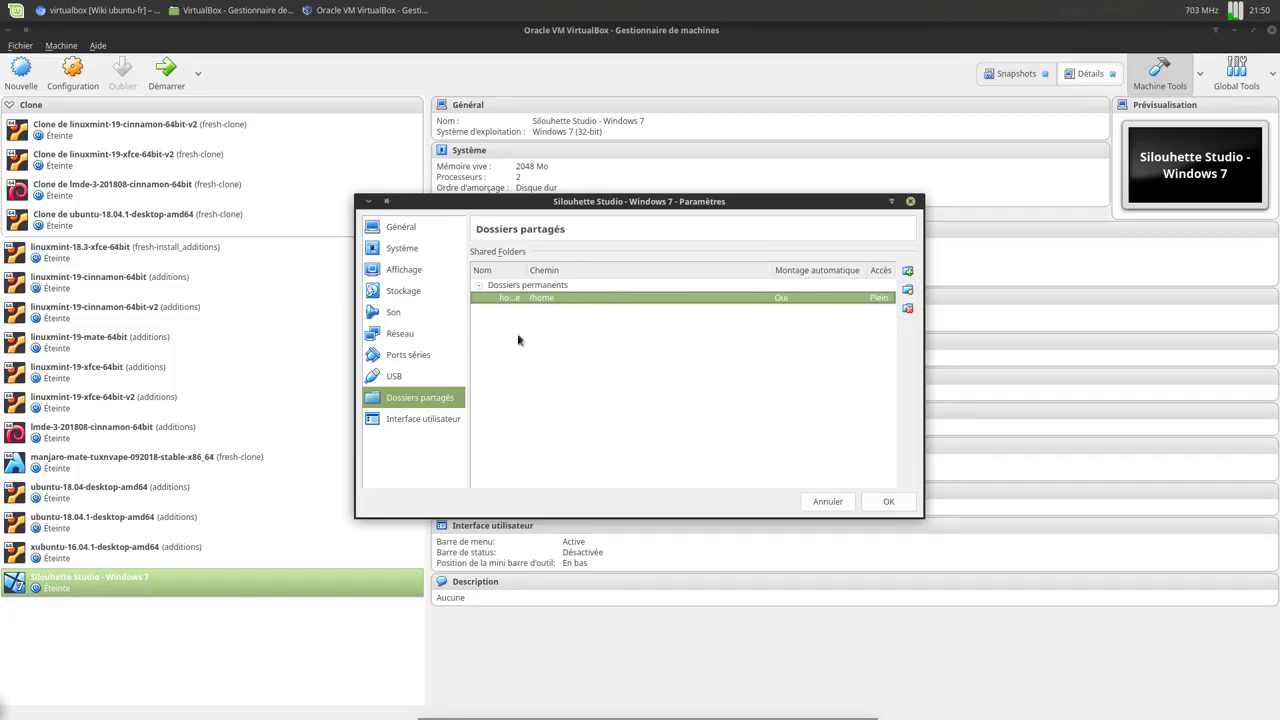
{"action": "left_click", "coordinate": [452, 420]}
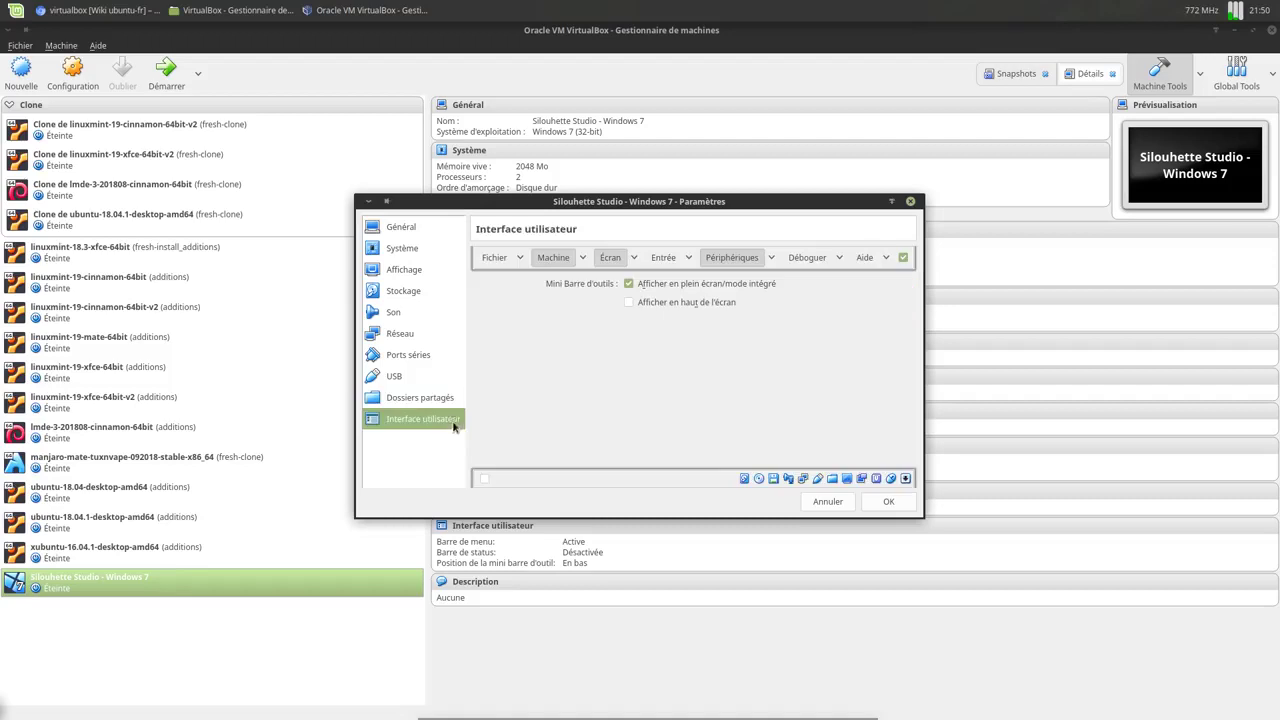
{"action": "left_click", "coordinate": [888, 501]}
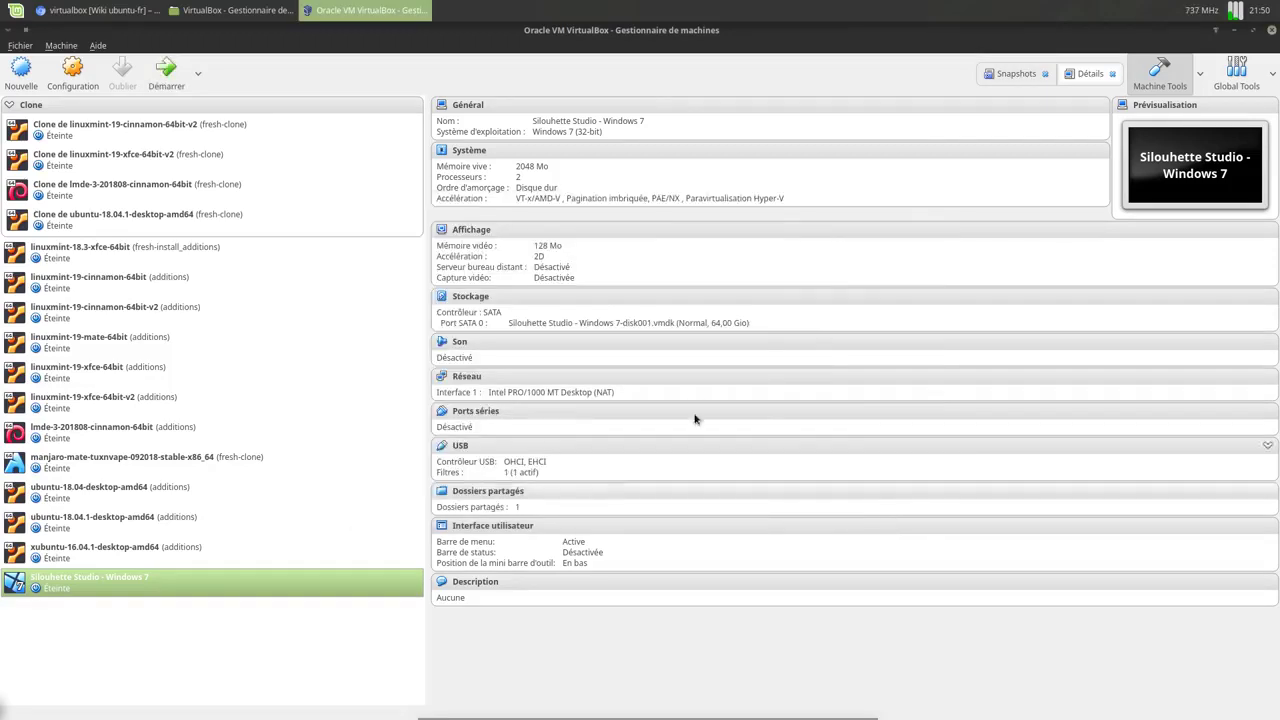
Create a desktop shortcut for the Silouhette Studio - Windows 7 machine and clear the open windows to show the desktop.
{"action": "right_click", "coordinate": [155, 592]}
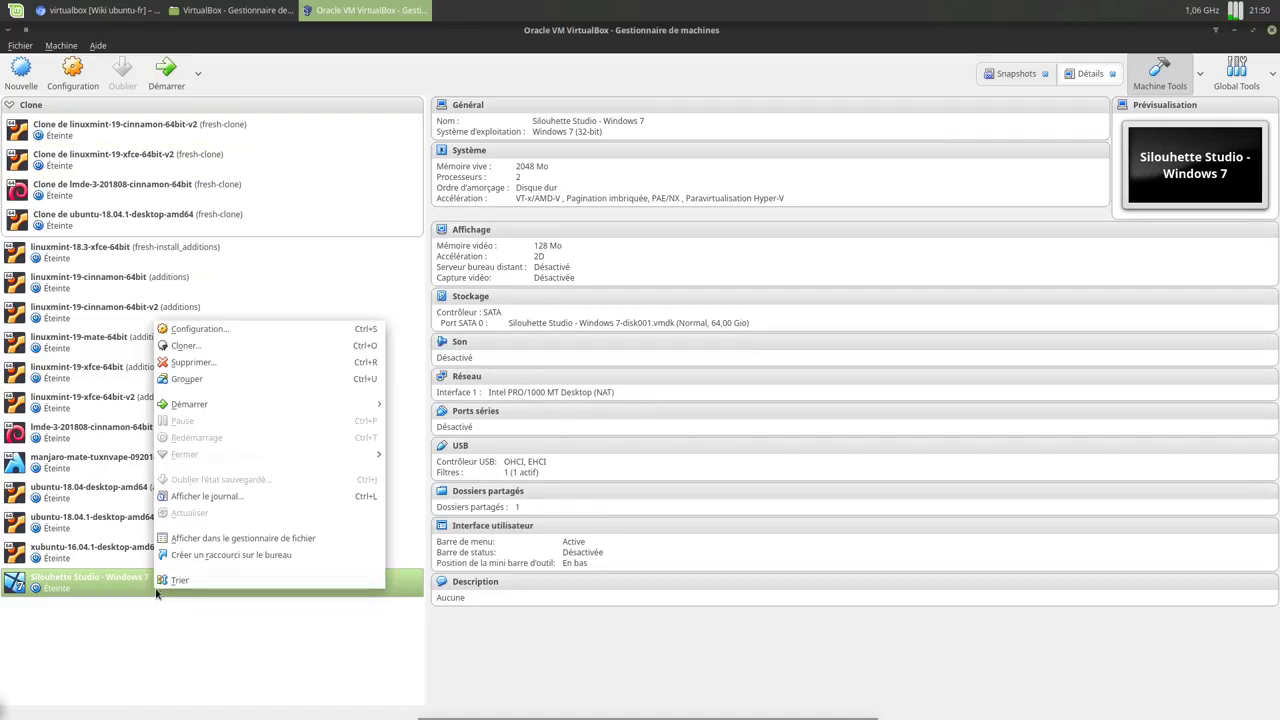
{"action": "left_click", "coordinate": [208, 556]}
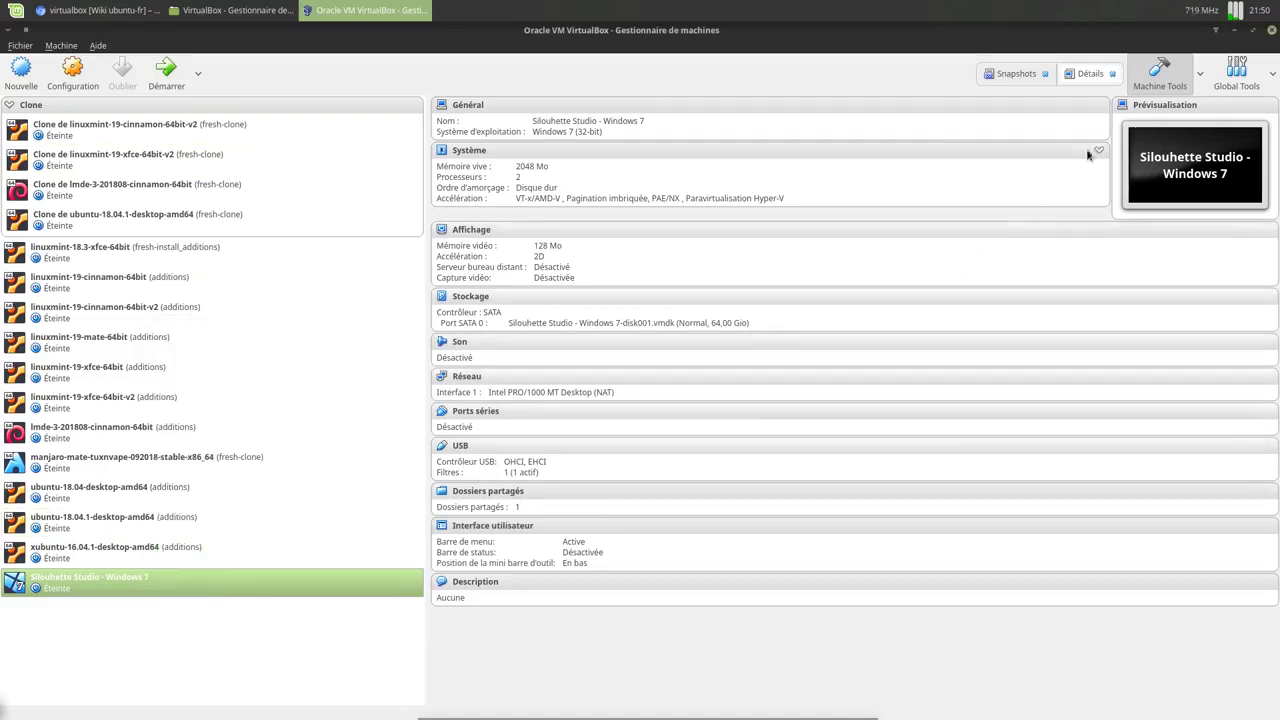
{"action": "left_click", "coordinate": [1271, 31]}
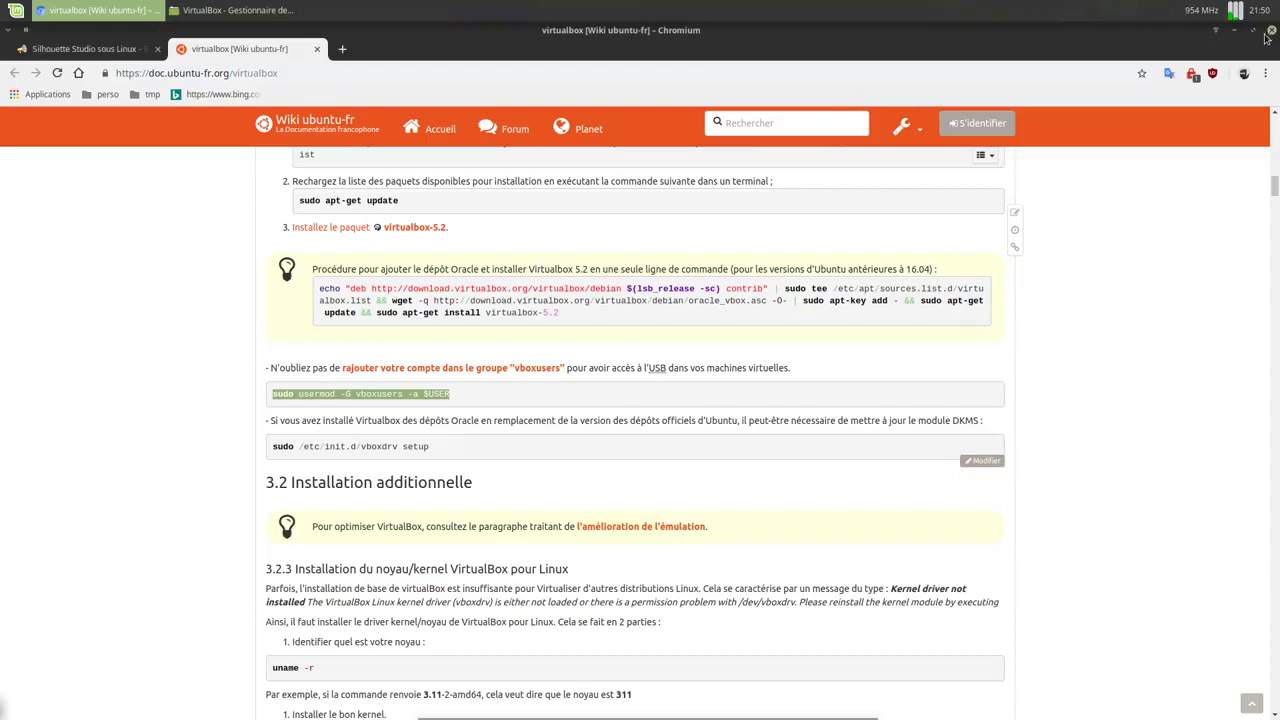
{"action": "left_click", "coordinate": [1237, 33]}
{"action": "left_click", "coordinate": [1236, 33]}
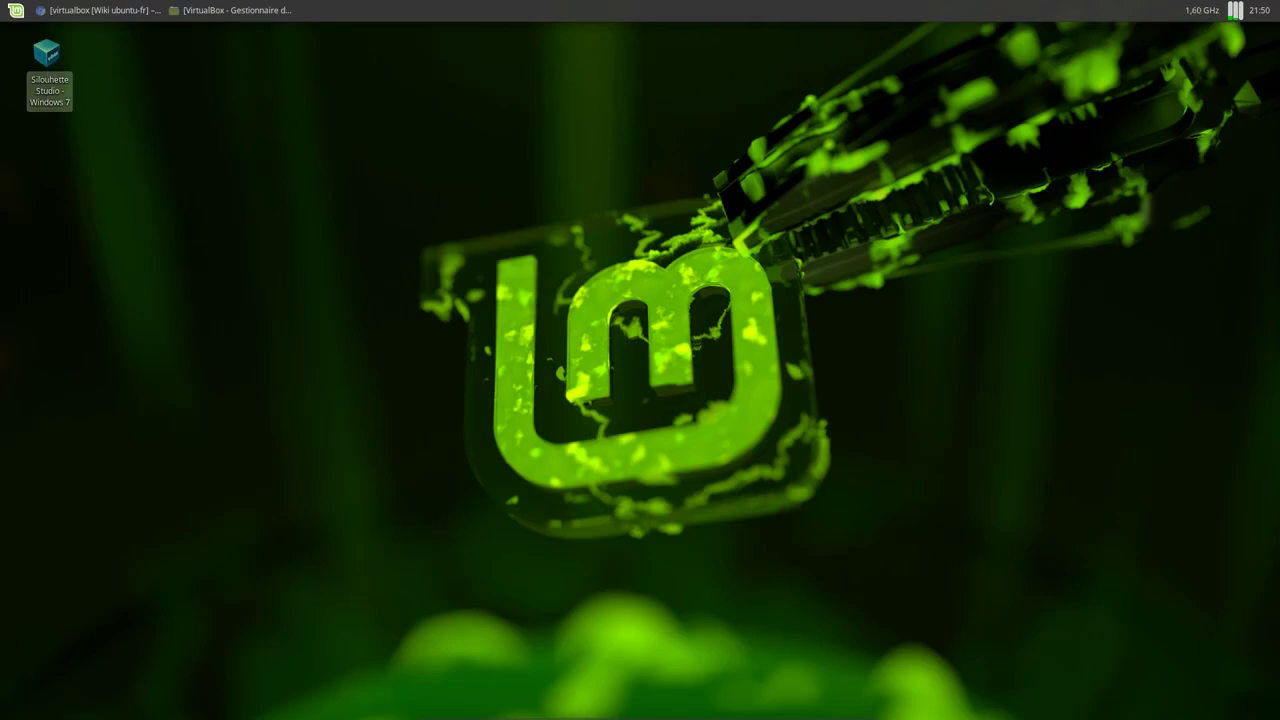
Start the virtual machine from its desktop shortcut, check the device driver installation and postpone the Windows restart.
{"action": "left_click", "coordinate": [120, 140]}
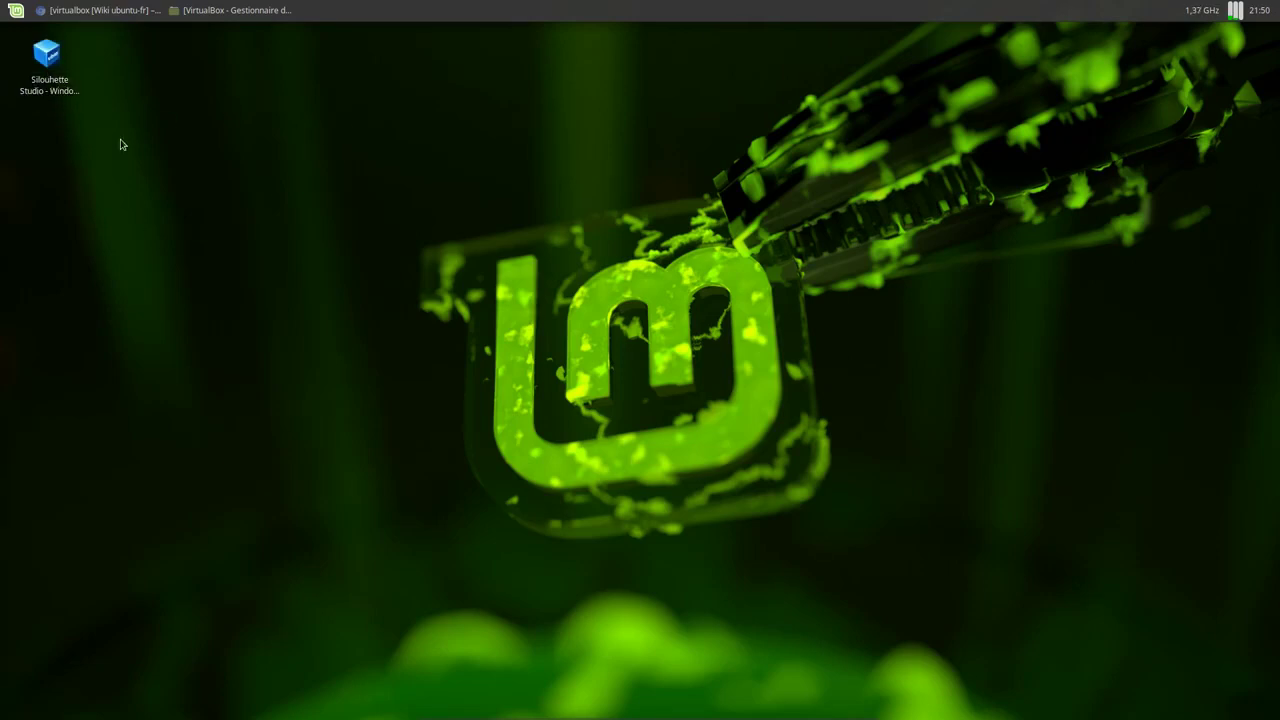
{"action": "right_click", "coordinate": [57, 93]}
{"action": "left_click", "coordinate": [80, 95]}
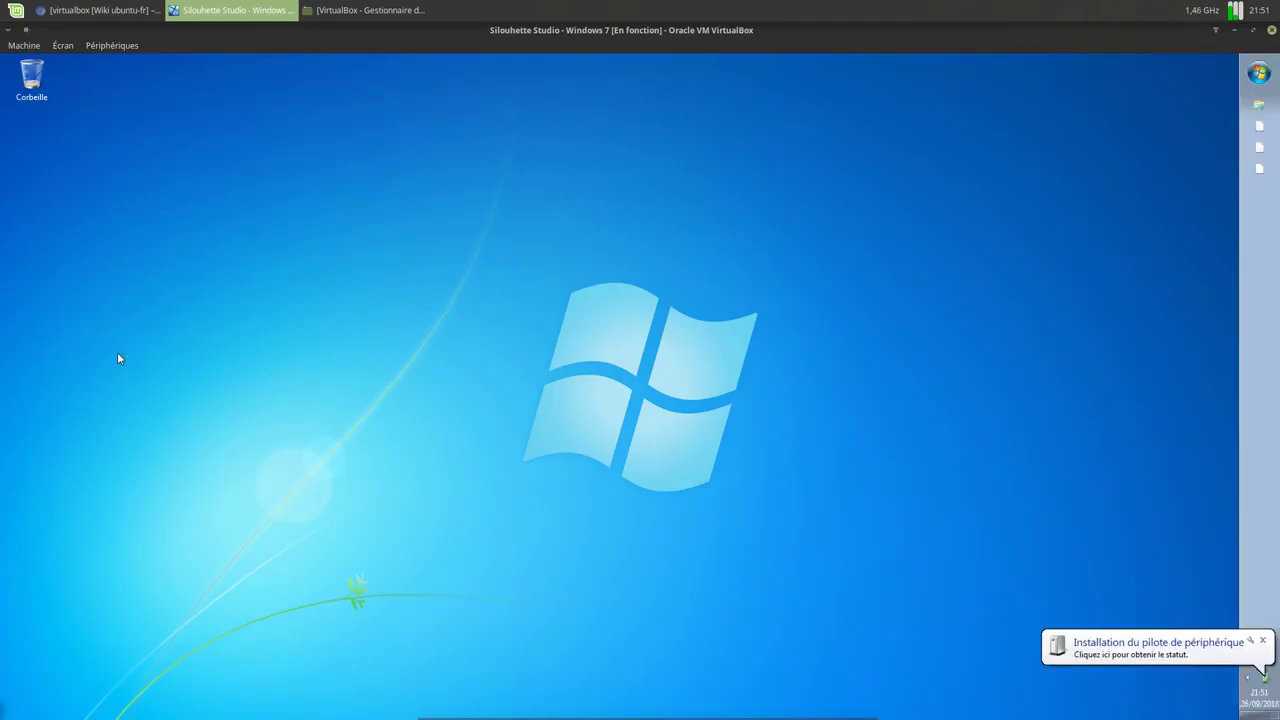
{"action": "left_click", "coordinate": [1110, 654]}
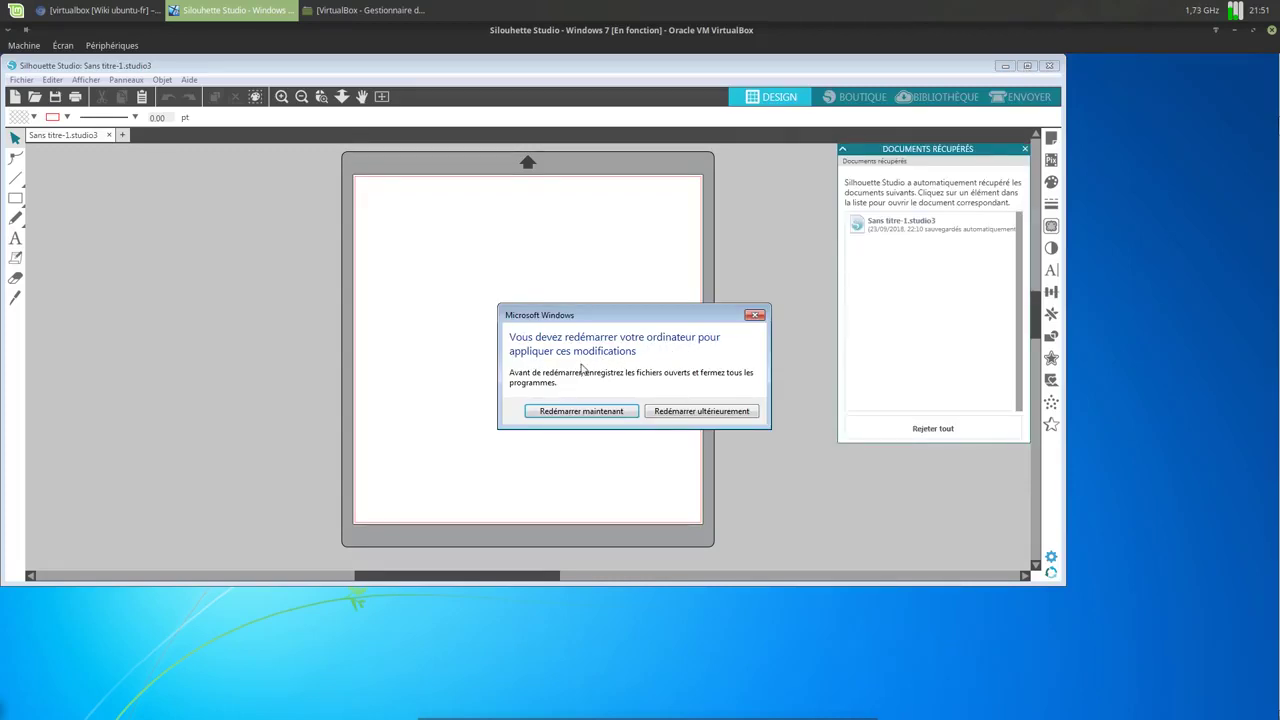
{"action": "left_click", "coordinate": [670, 418]}
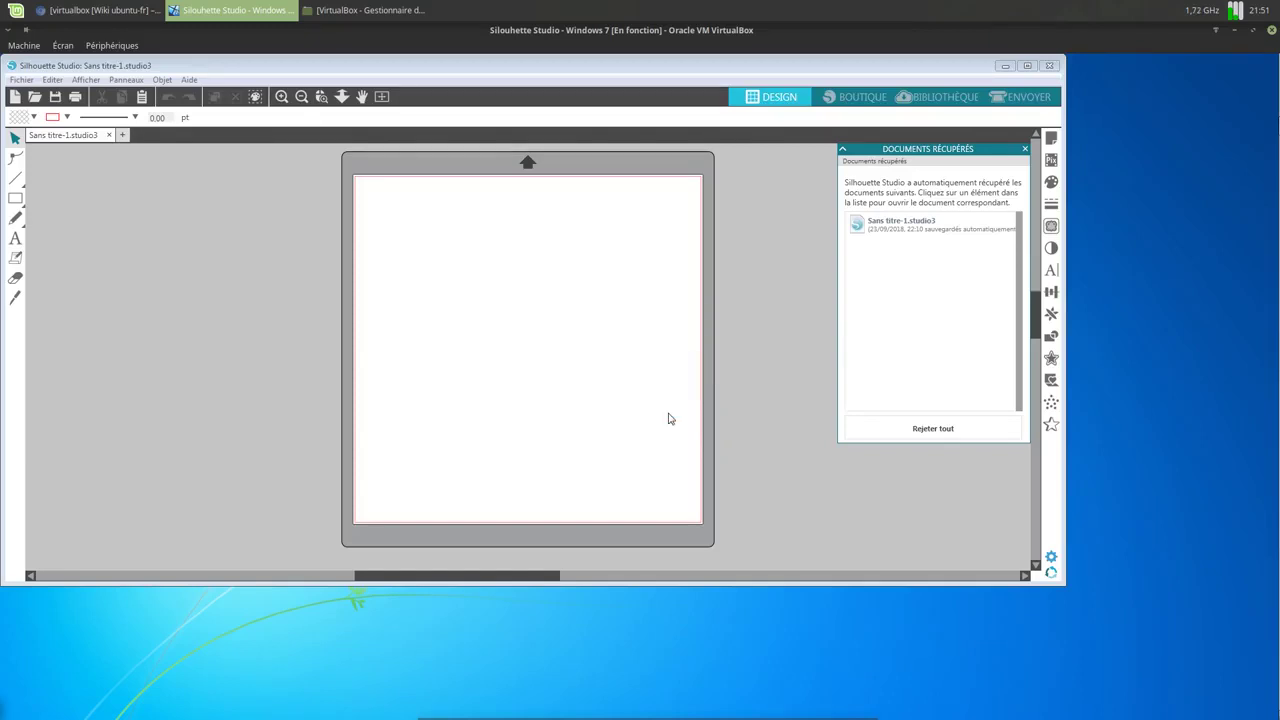
Maximize Silhouette Studio and discard all automatically recovered documents.
{"action": "left_click", "coordinate": [1027, 66]}
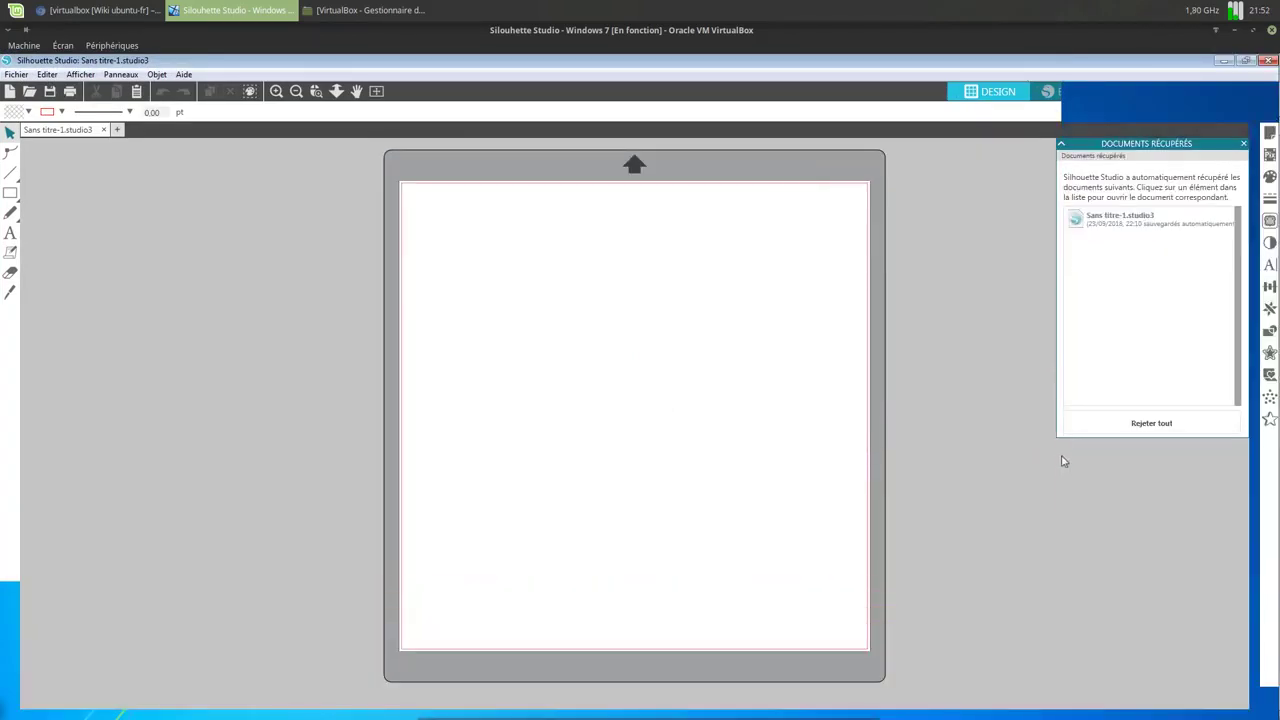
{"action": "left_click", "coordinate": [1138, 424]}
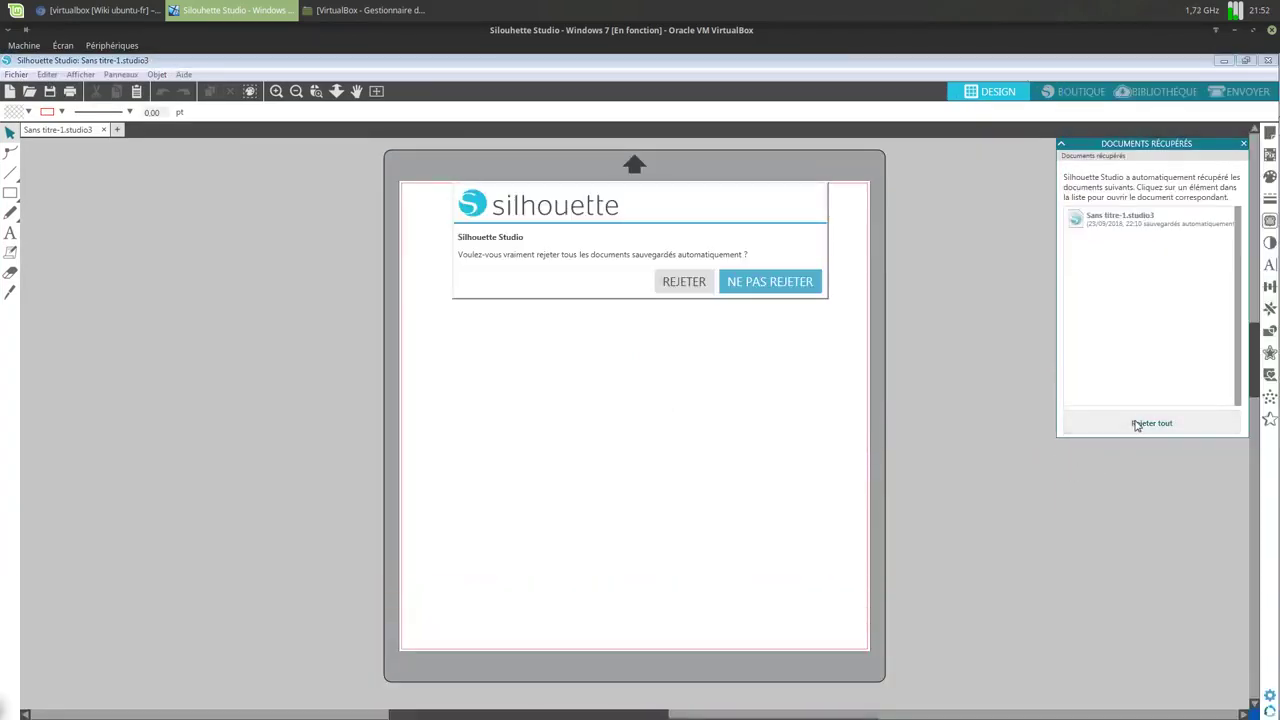
{"action": "left_click", "coordinate": [686, 284]}
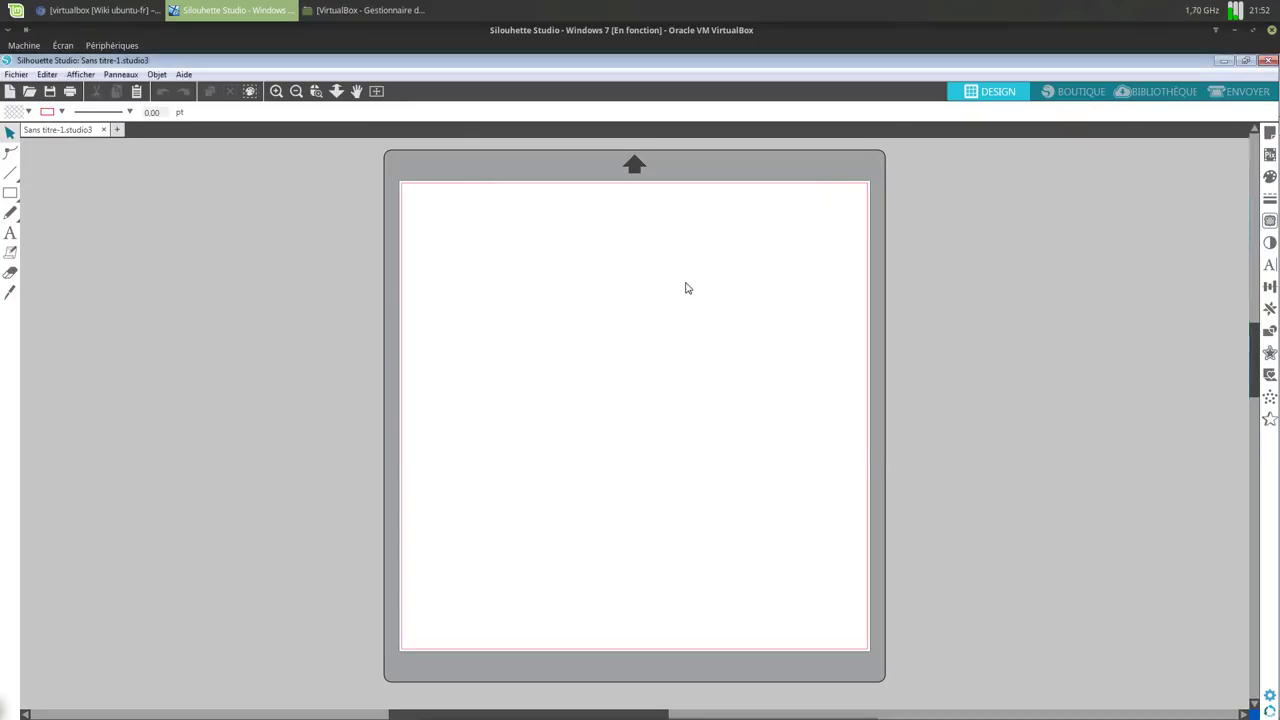
Switch Silhouette Studio to the send view, accept the new CAMEO cutter's designs and skip the Silhouette Cloud introduction.
{"action": "left_click", "coordinate": [1240, 91]}
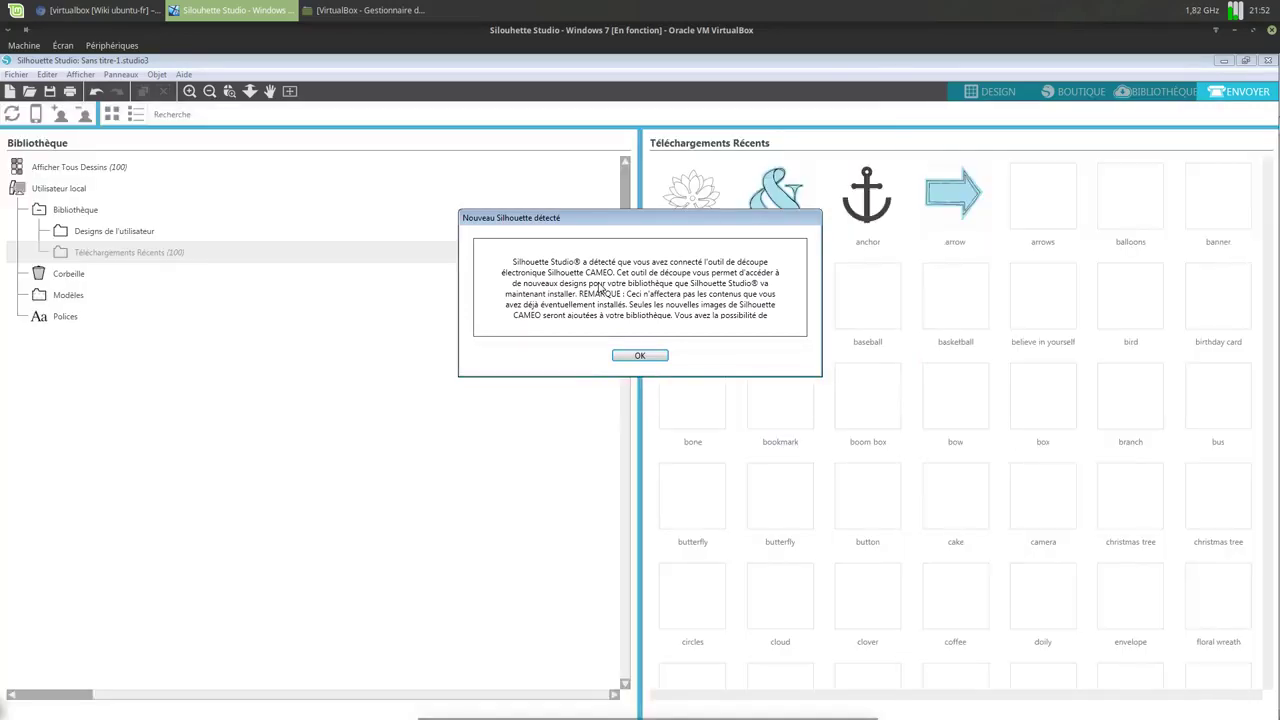
{"action": "left_click", "coordinate": [638, 358]}
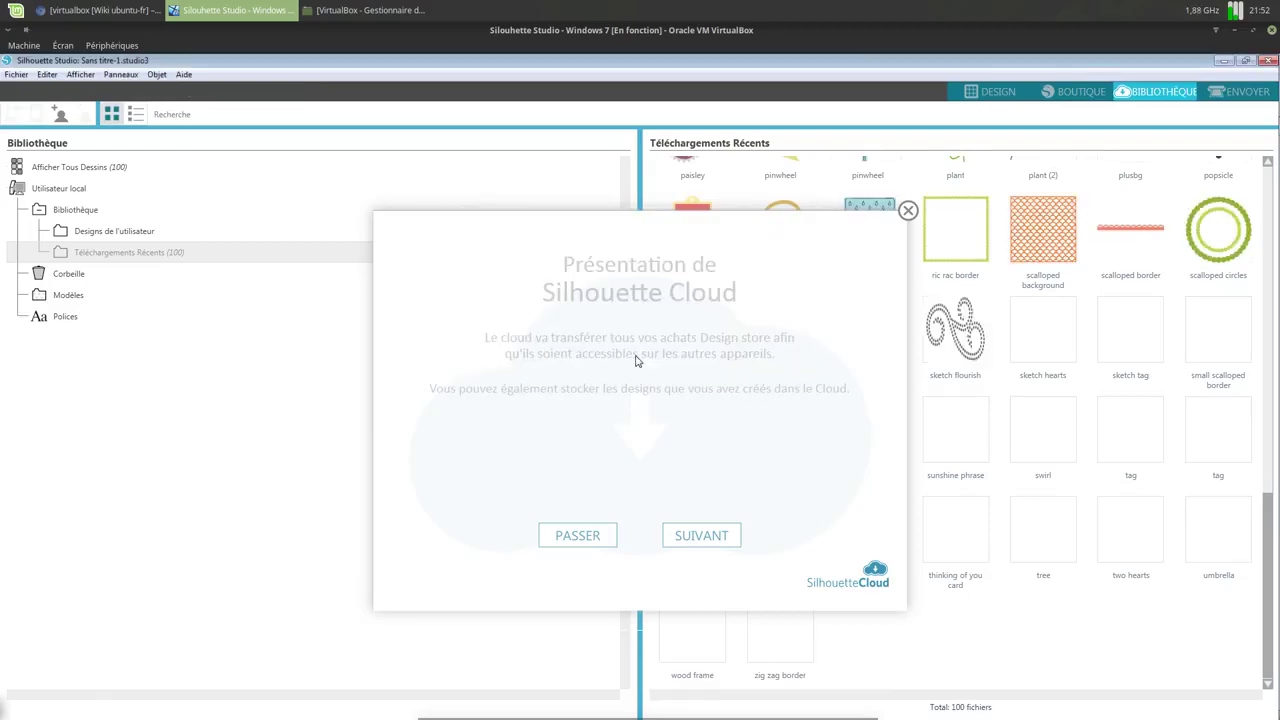
{"action": "left_click", "coordinate": [570, 539]}
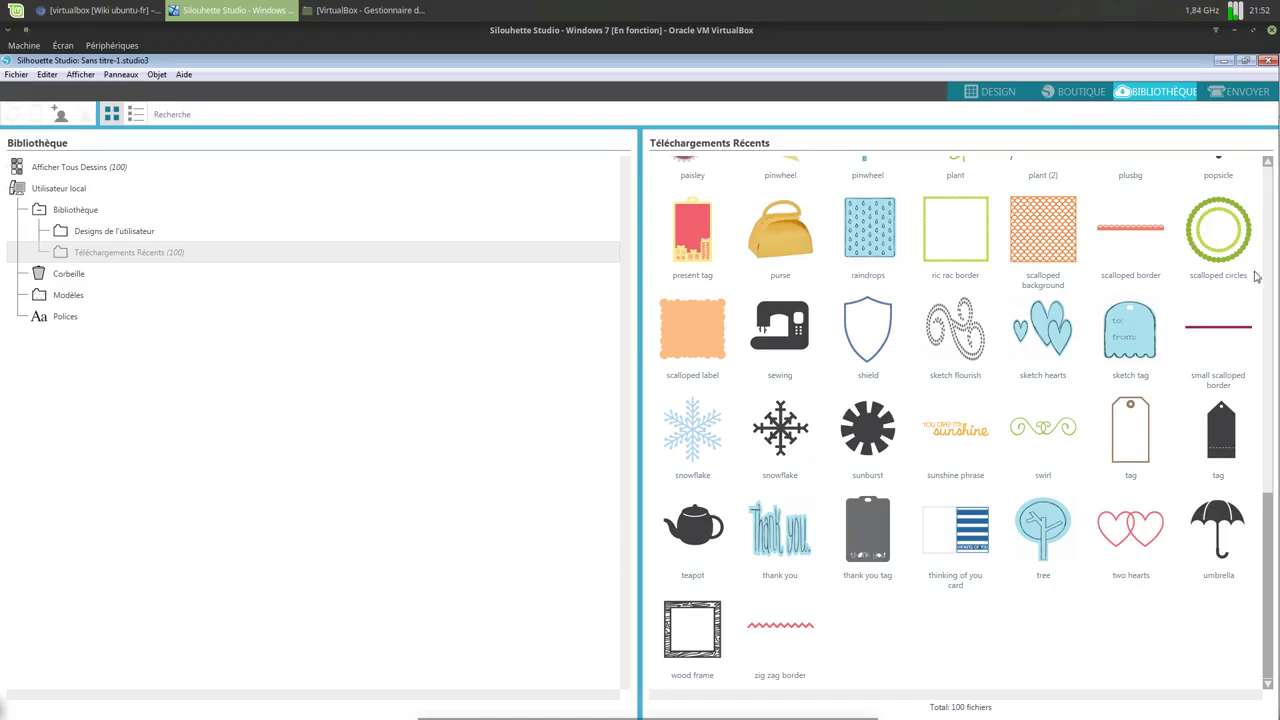
Examine the list of all programs installed in the Windows 7 guest.
{"action": "mouse_move", "coordinate": [1276, 266]}
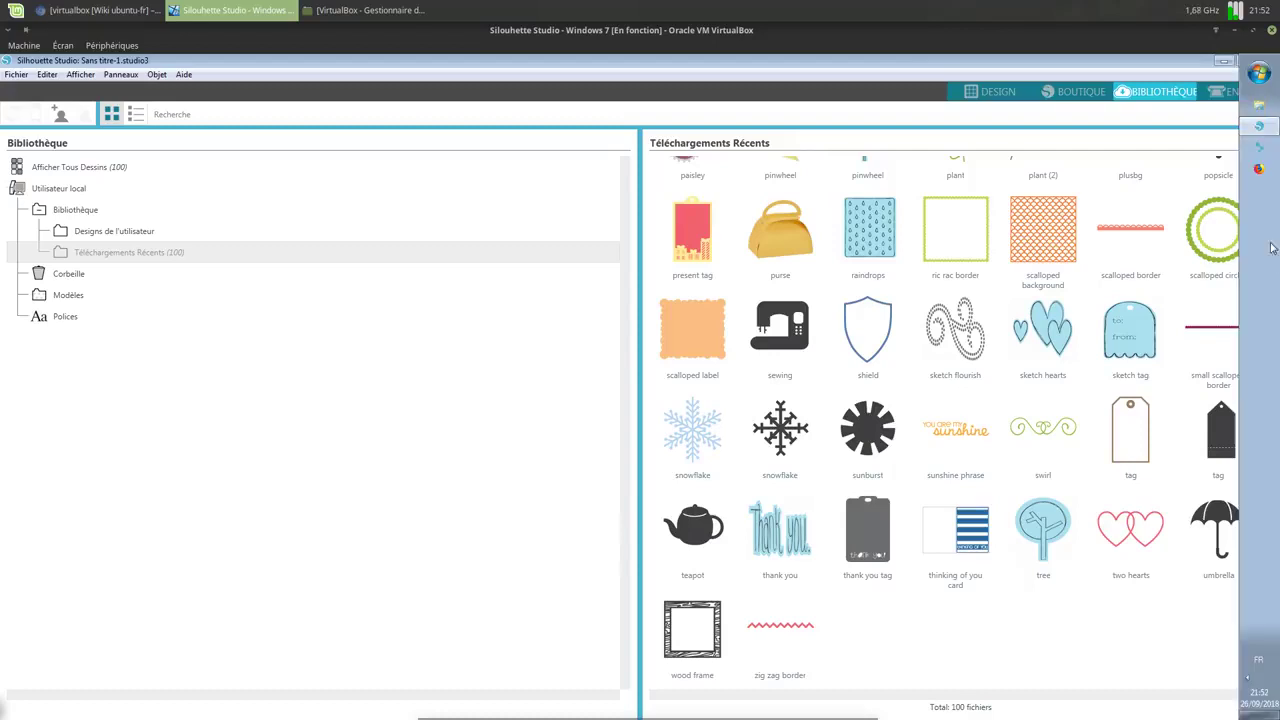
{"action": "left_click", "coordinate": [1258, 76]}
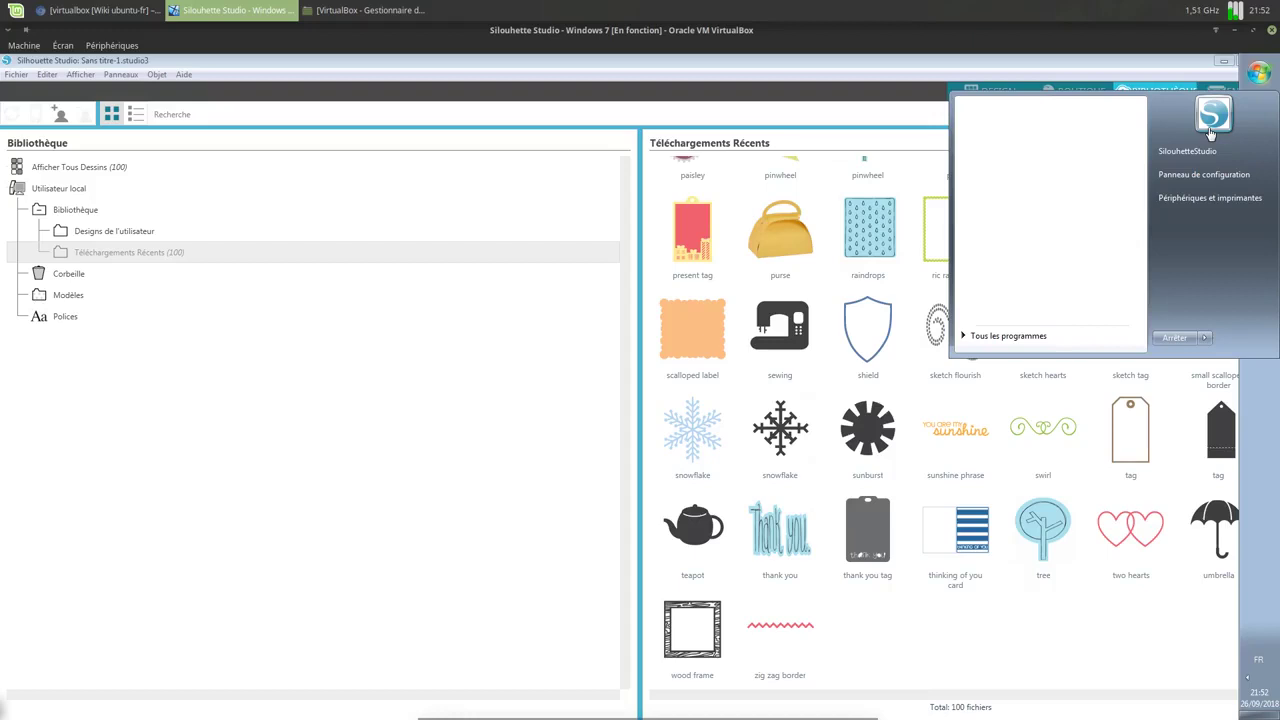
{"action": "left_click", "coordinate": [1013, 336]}
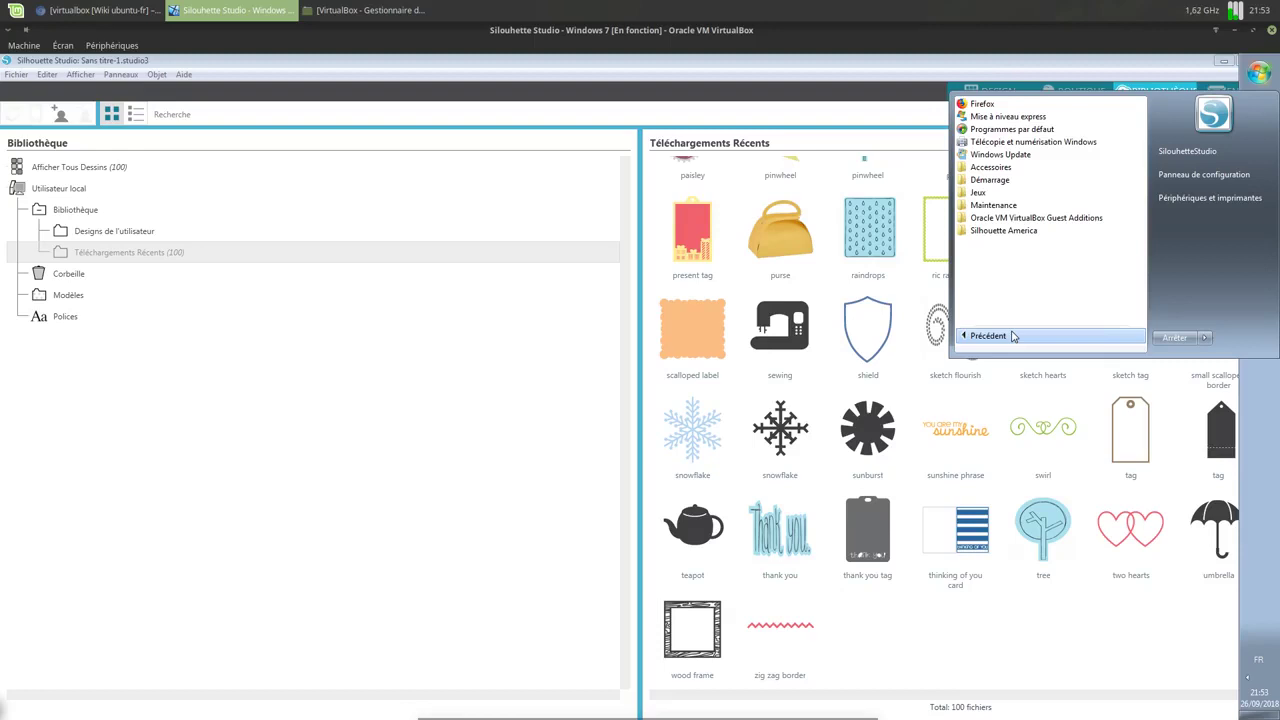
{"action": "left_click", "coordinate": [1248, 20]}
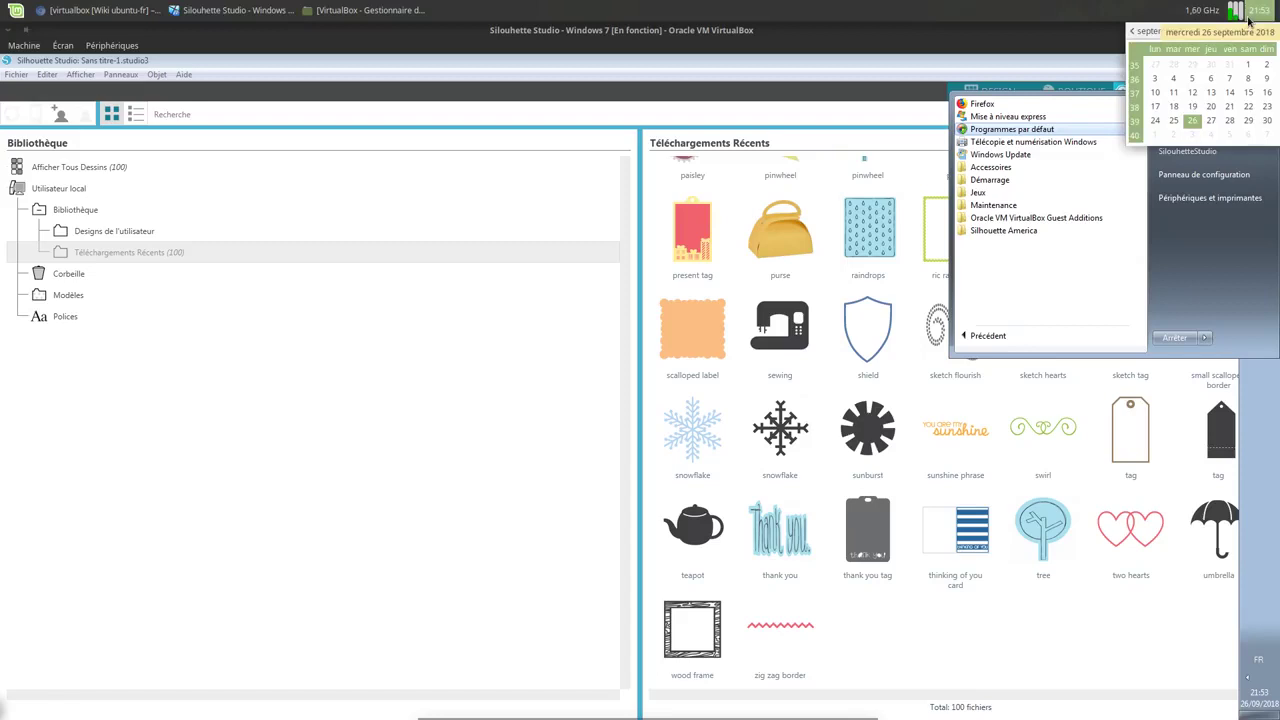
{"action": "left_click", "coordinate": [1248, 20]}
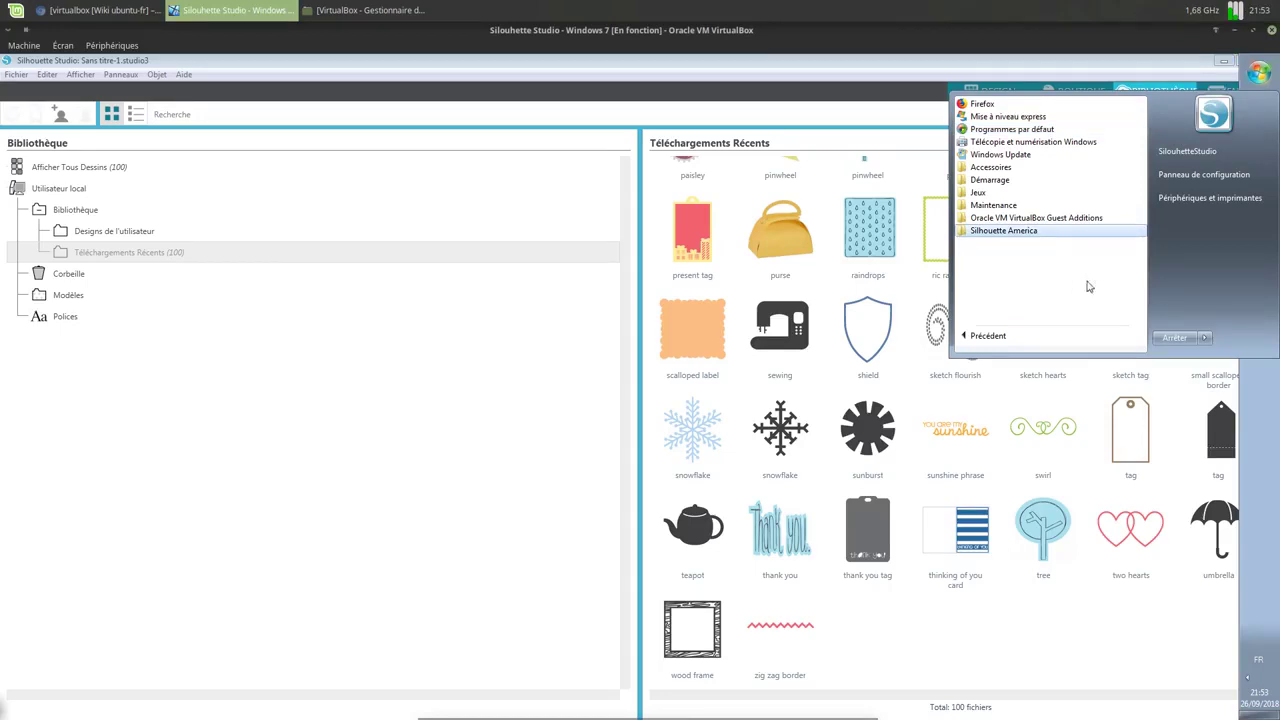
Examine the guest's system information in the Windows Control Panel, including the edition, memory and activation section.
{"action": "left_click", "coordinate": [1177, 180]}
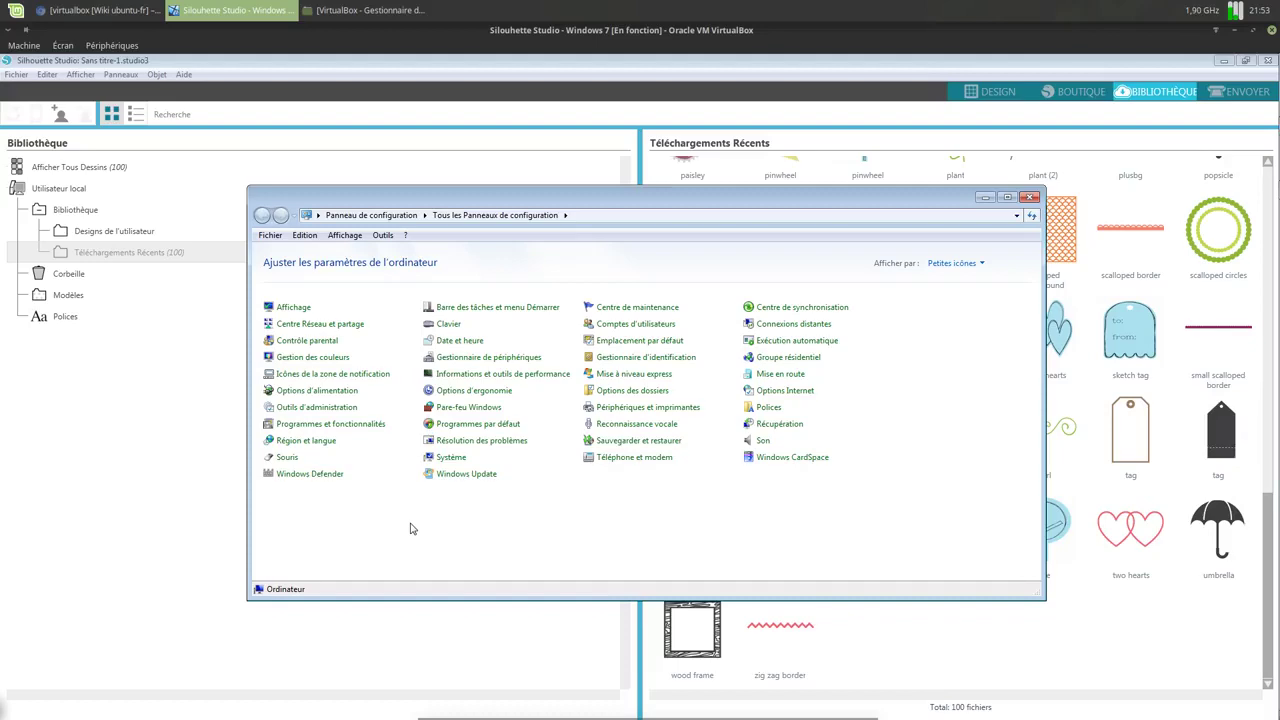
{"action": "left_click", "coordinate": [447, 459]}
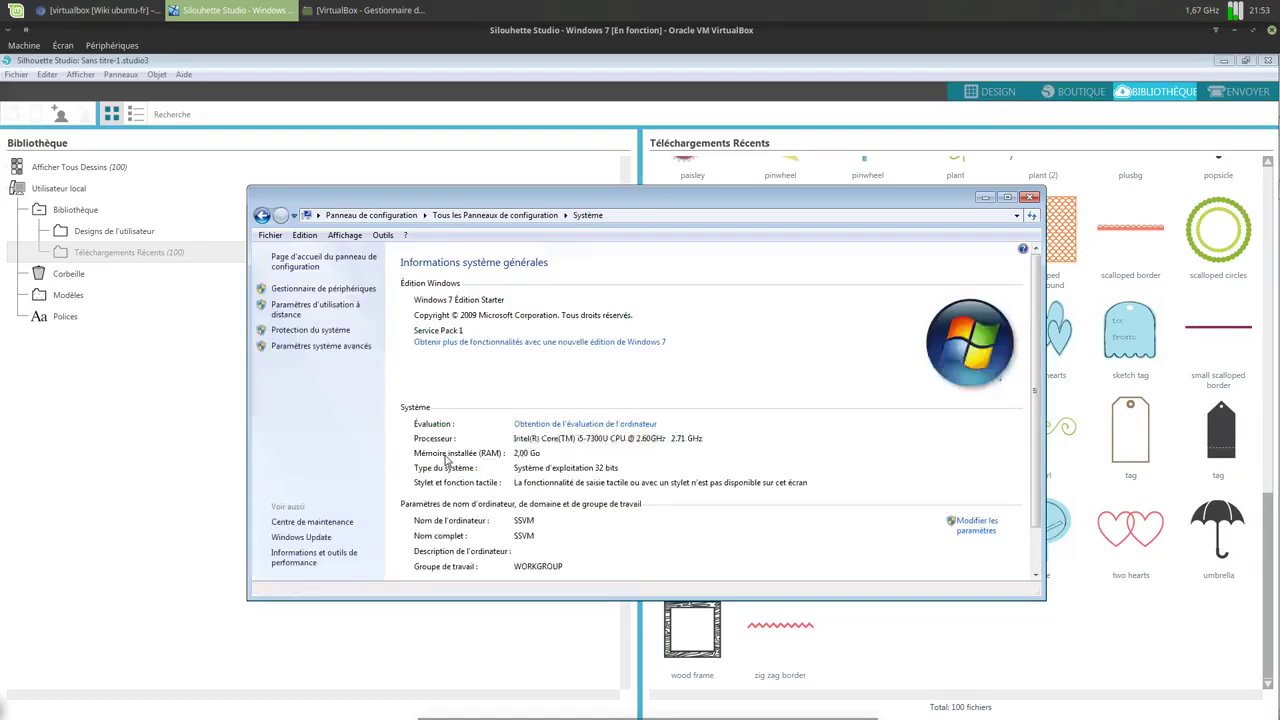
{"action": "scroll", "coordinate": [690, 504], "scroll_direction": "down", "scroll_amount": 1}
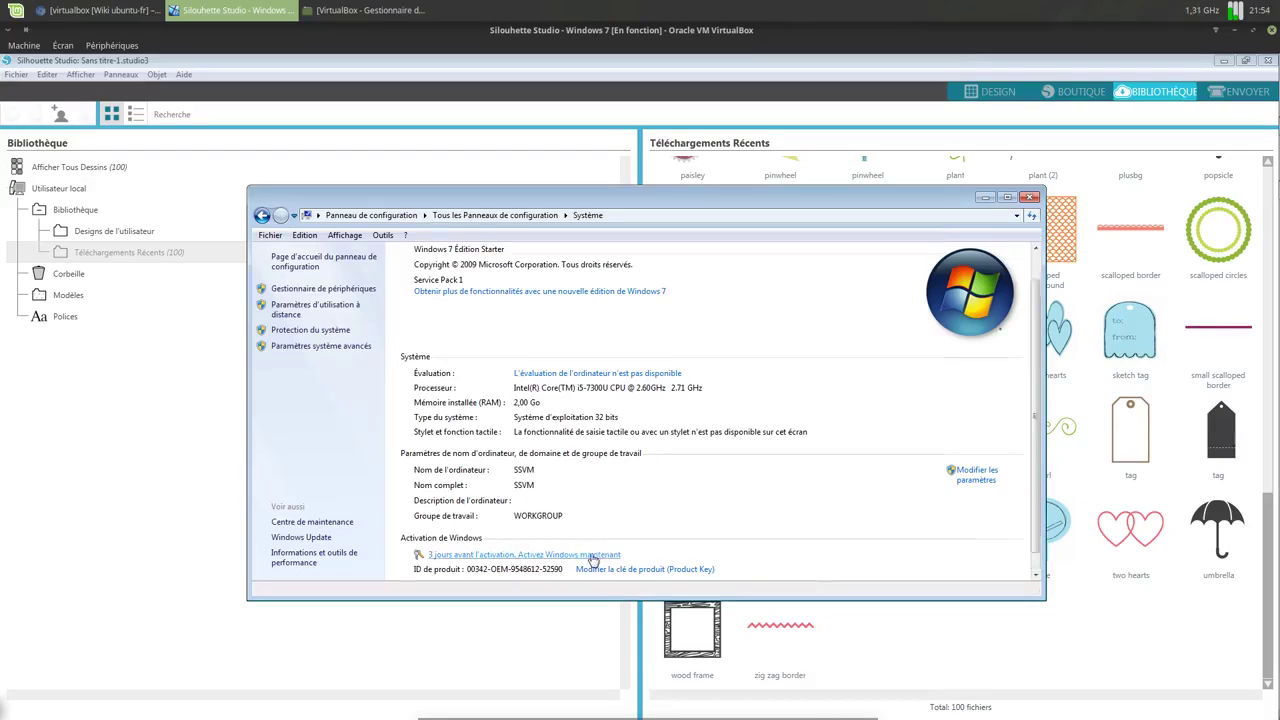
{"action": "scroll", "coordinate": [593, 561], "scroll_direction": "up", "scroll_amount": 1}
{"action": "scroll", "coordinate": [593, 561], "scroll_direction": "down", "scroll_amount": 1}
{"action": "scroll", "coordinate": [593, 561], "scroll_direction": "up", "scroll_amount": 1}
{"action": "scroll", "coordinate": [593, 561], "scroll_direction": "down", "scroll_amount": 1}
{"action": "scroll", "coordinate": [593, 561], "scroll_direction": "up", "scroll_amount": 1}
{"action": "scroll", "coordinate": [593, 561], "scroll_direction": "down", "scroll_amount": 1}
{"action": "scroll", "coordinate": [593, 561], "scroll_direction": "up", "scroll_amount": 1}
{"action": "scroll", "coordinate": [593, 561], "scroll_direction": "down", "scroll_amount": 1}
Check the Windows activation options without choosing any, and close the system information window.
{"action": "left_click", "coordinate": [592, 556]}
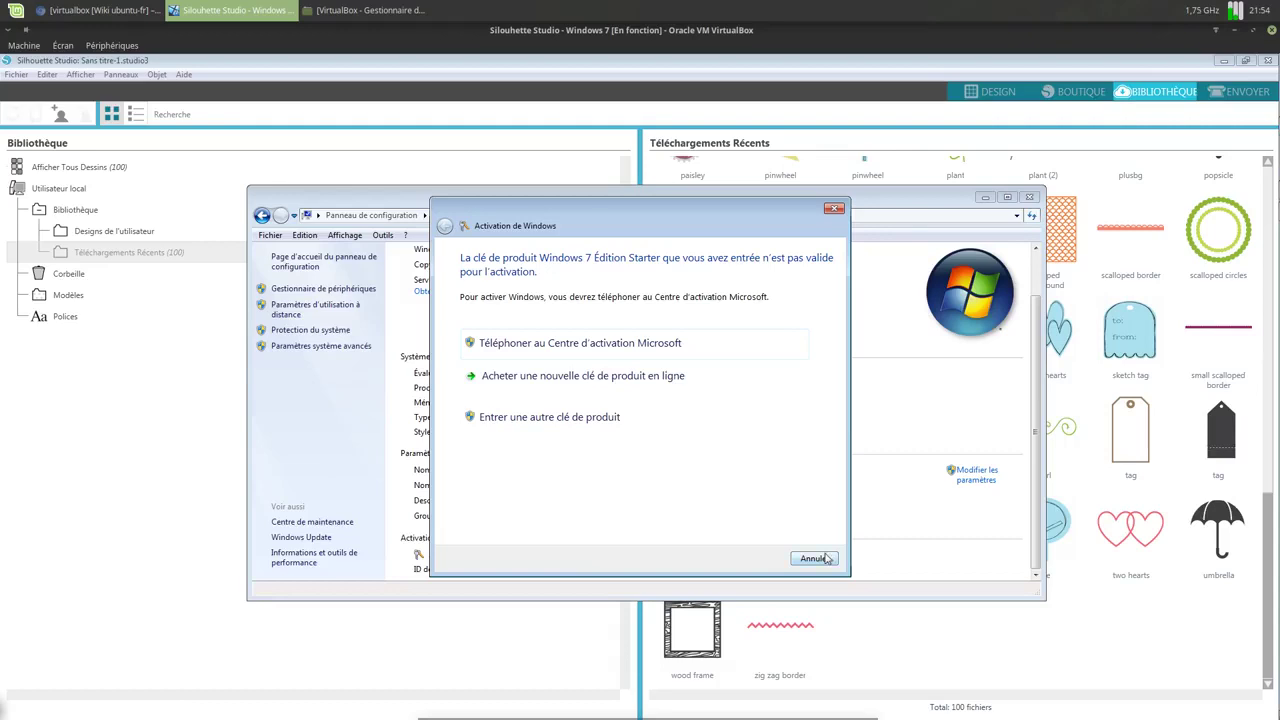
{"action": "left_click", "coordinate": [836, 212]}
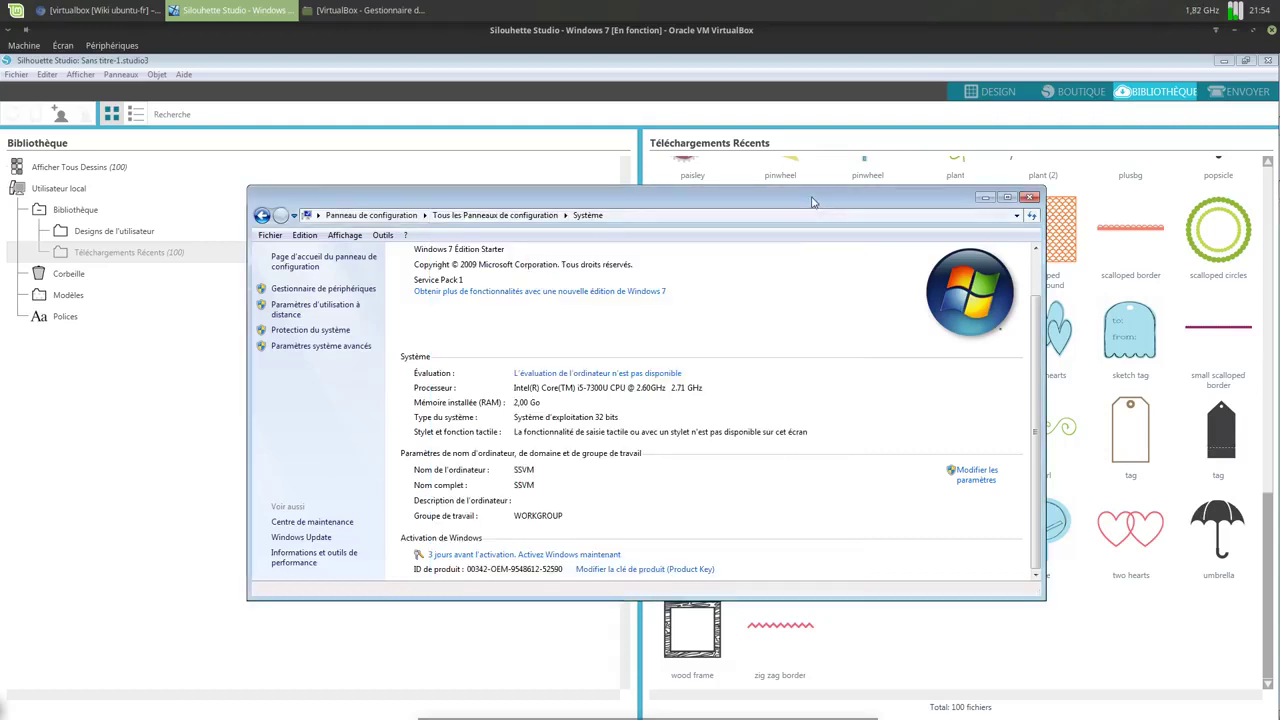
{"action": "left_click_drag", "start_coordinate": [818, 200], "coordinate": [828, 182]}
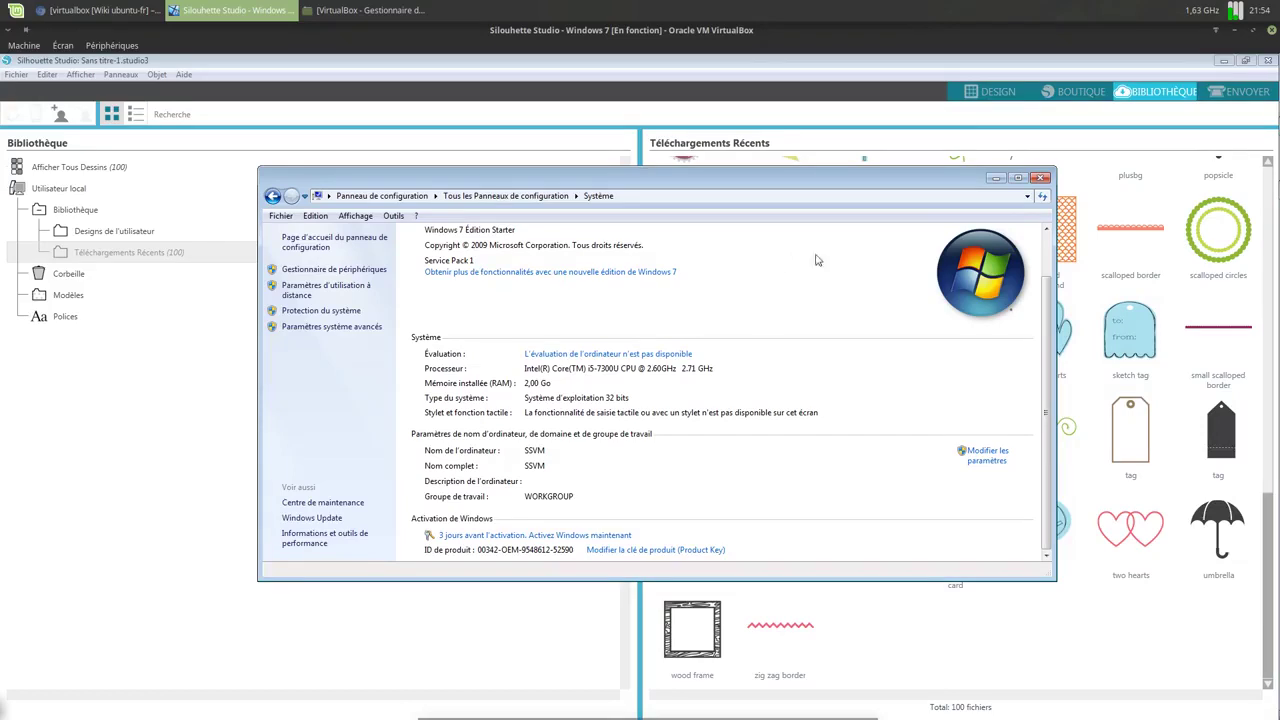
{"action": "left_click", "coordinate": [1040, 178]}
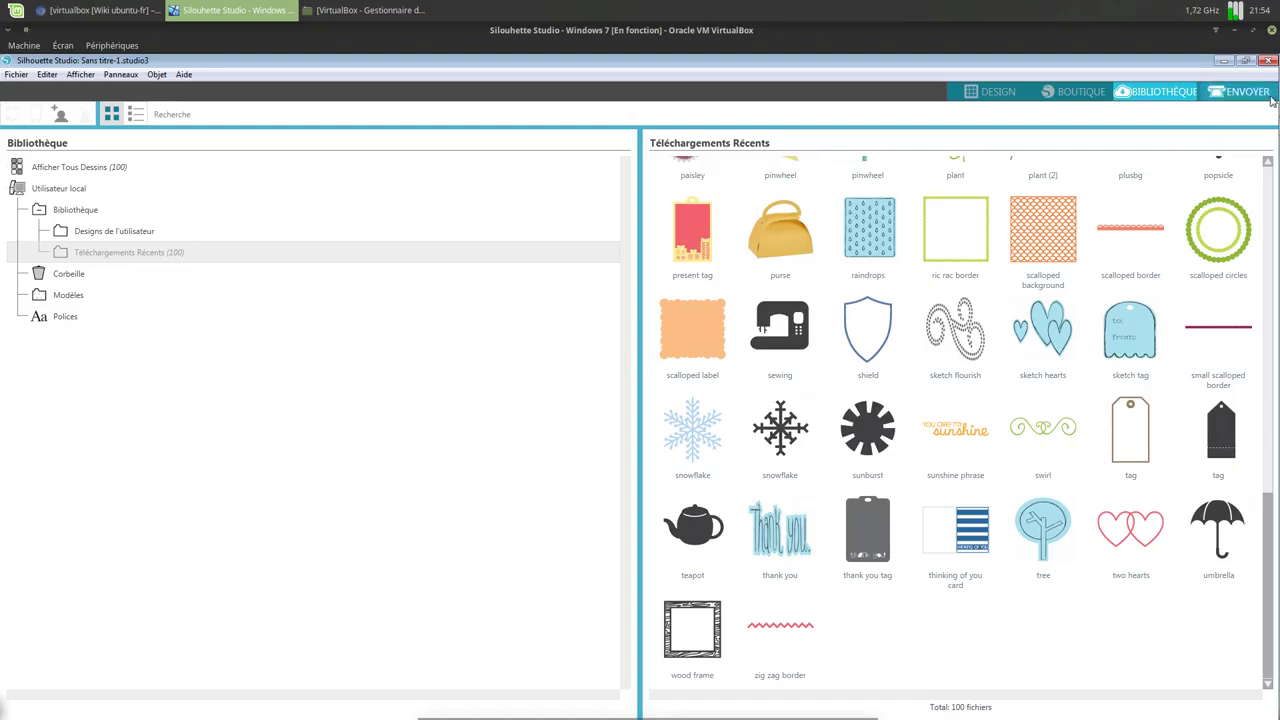
Launch Firefox in the Windows guest to check that it works, and close it again.
{"action": "mouse_move", "coordinate": [1275, 100]}
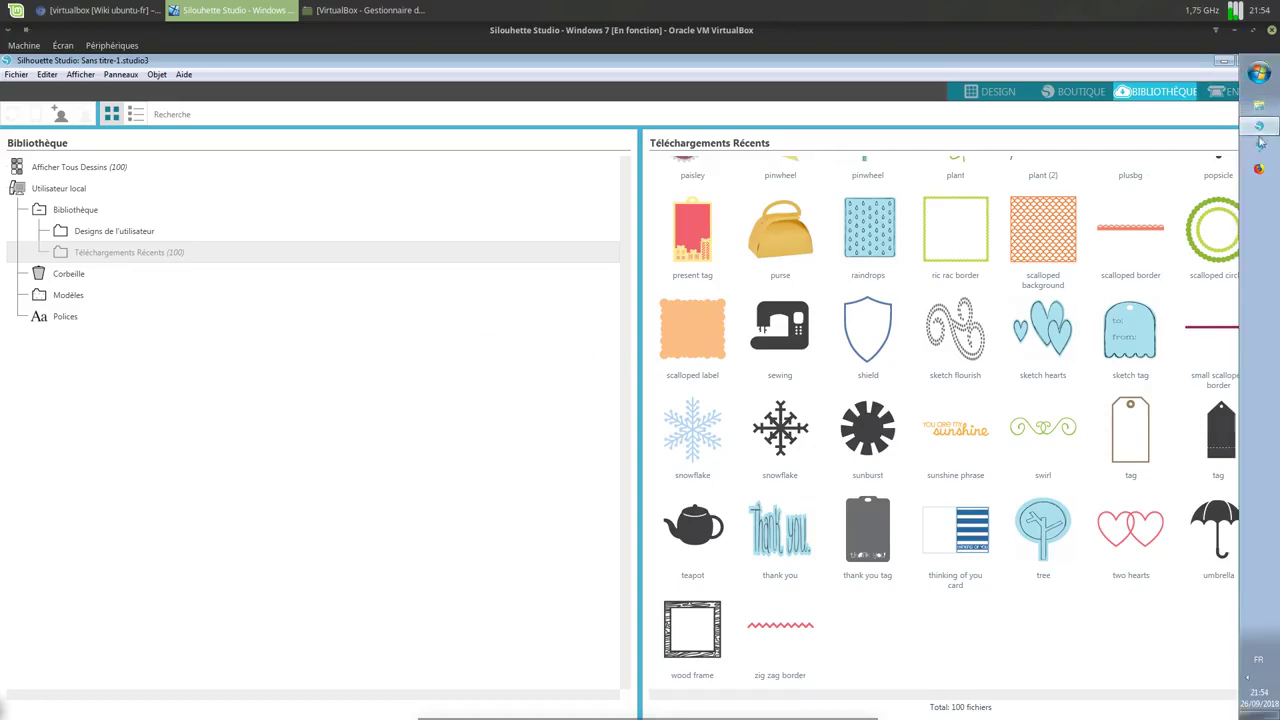
{"action": "left_click", "coordinate": [1264, 173]}
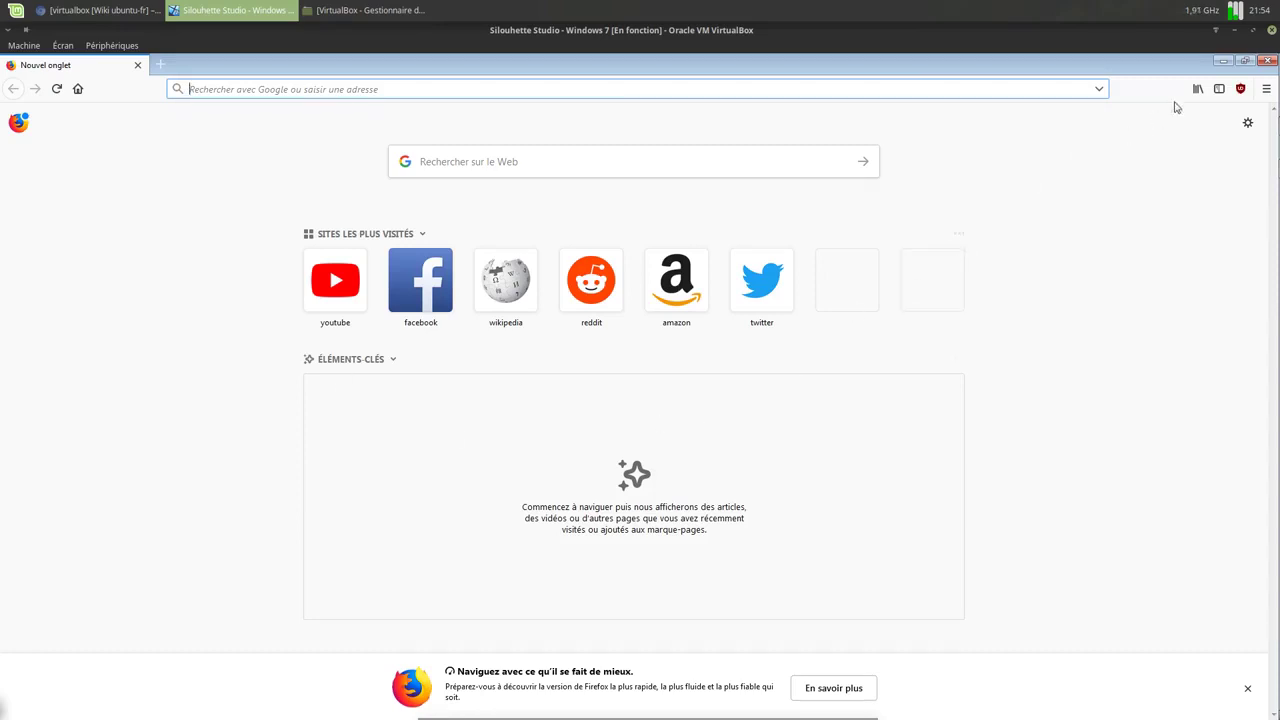
{"action": "left_click", "coordinate": [1266, 62]}
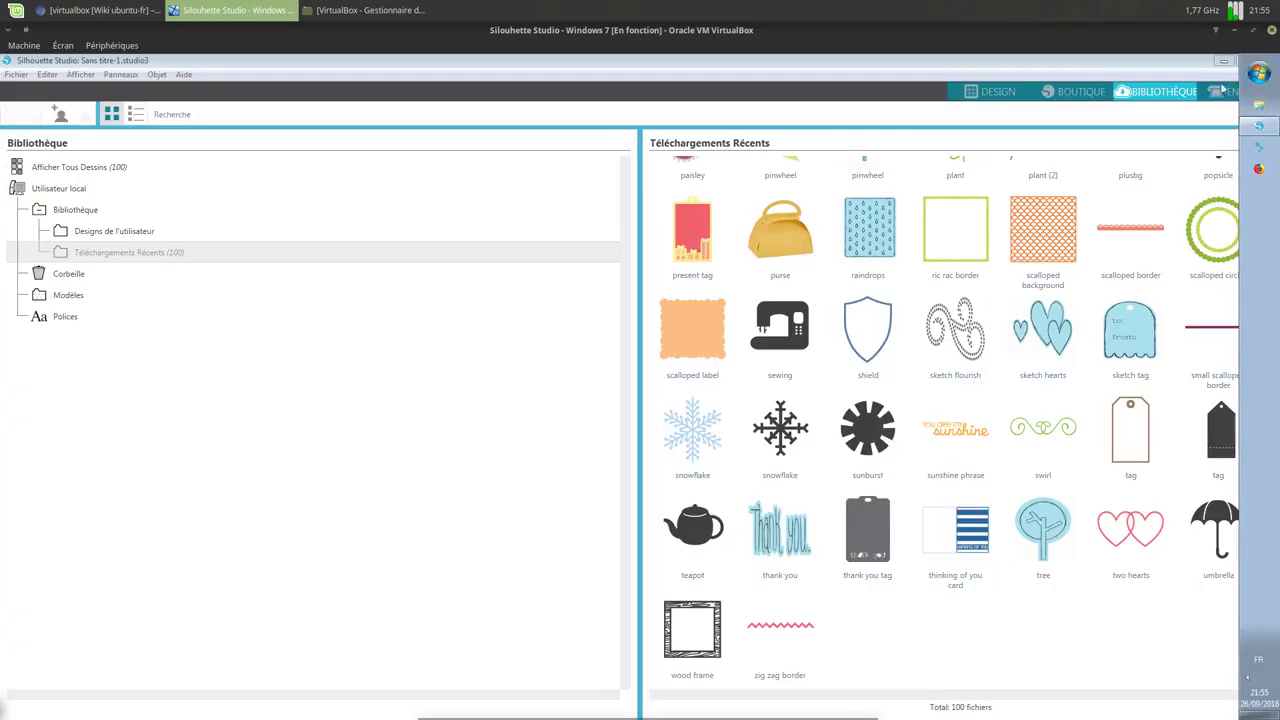
Return Silhouette Studio to the design workspace with the blank Sans titre-1.studio3 document.
{"action": "left_click", "coordinate": [938, 66]}
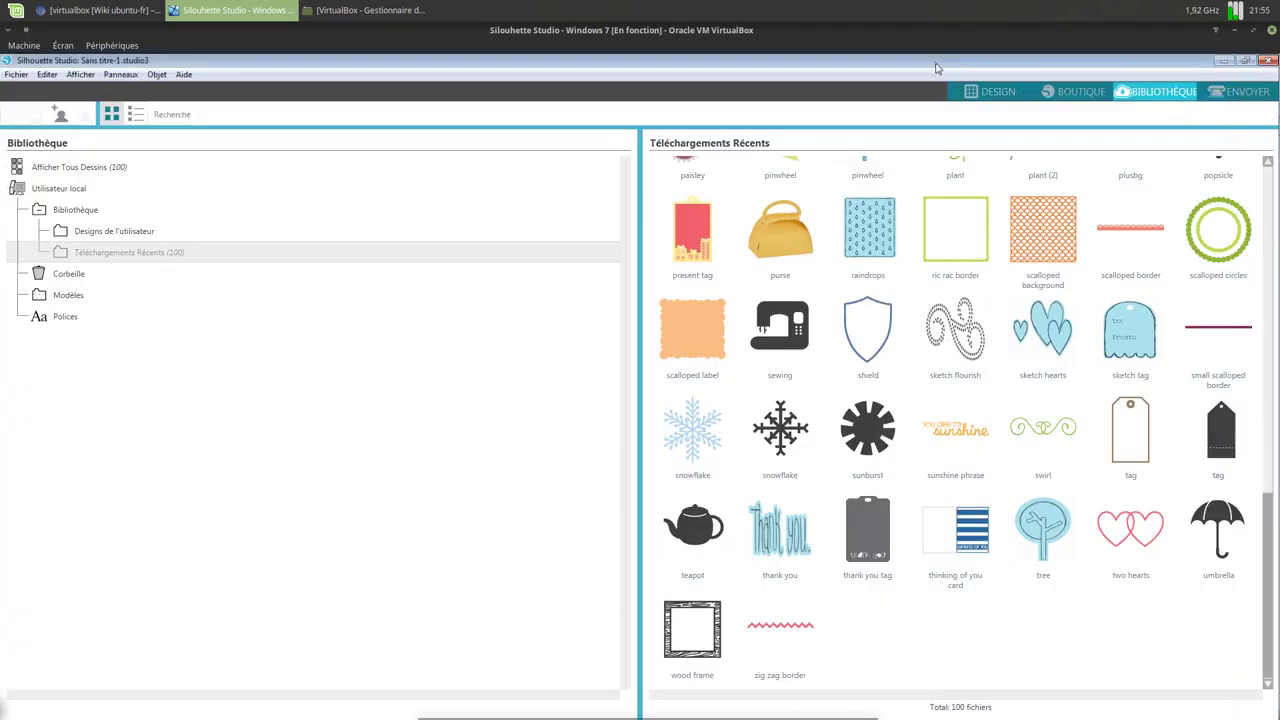
{"action": "left_click", "coordinate": [1000, 95]}
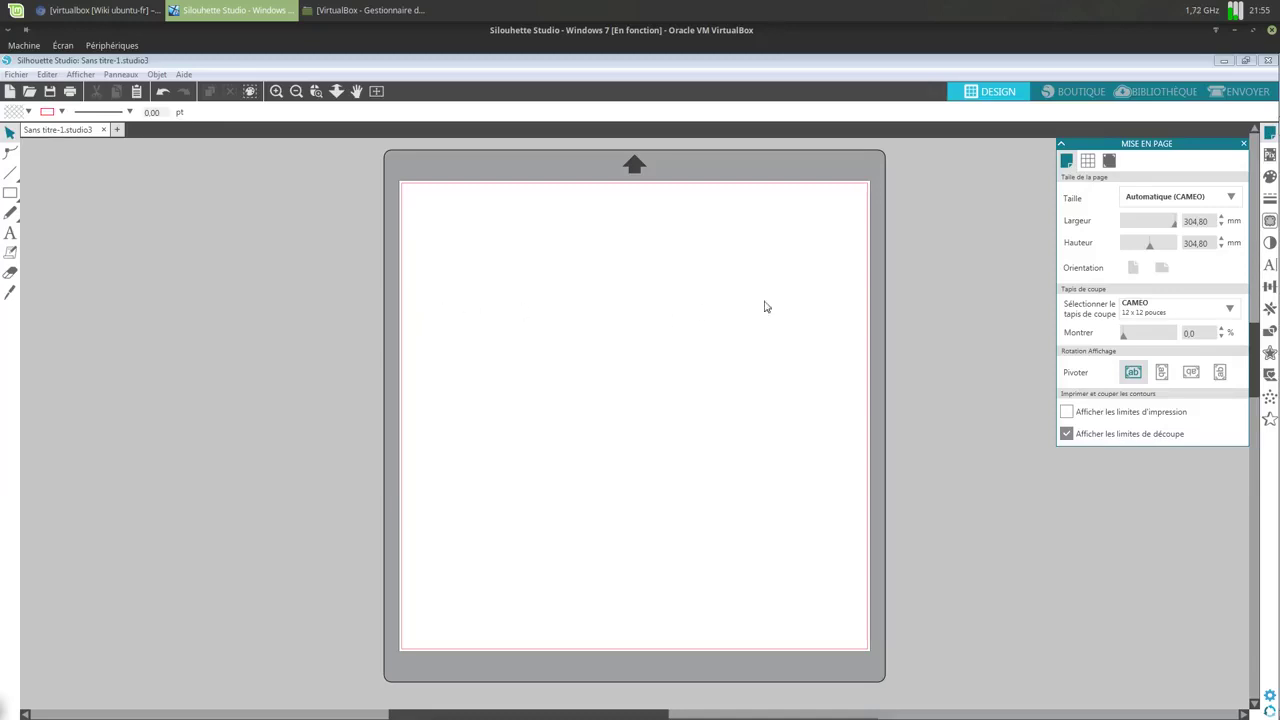
Switch to Chromium on the Linux host and search Google Images for "maison logo" in a new tab.
{"action": "left_click", "coordinate": [1234, 34]}
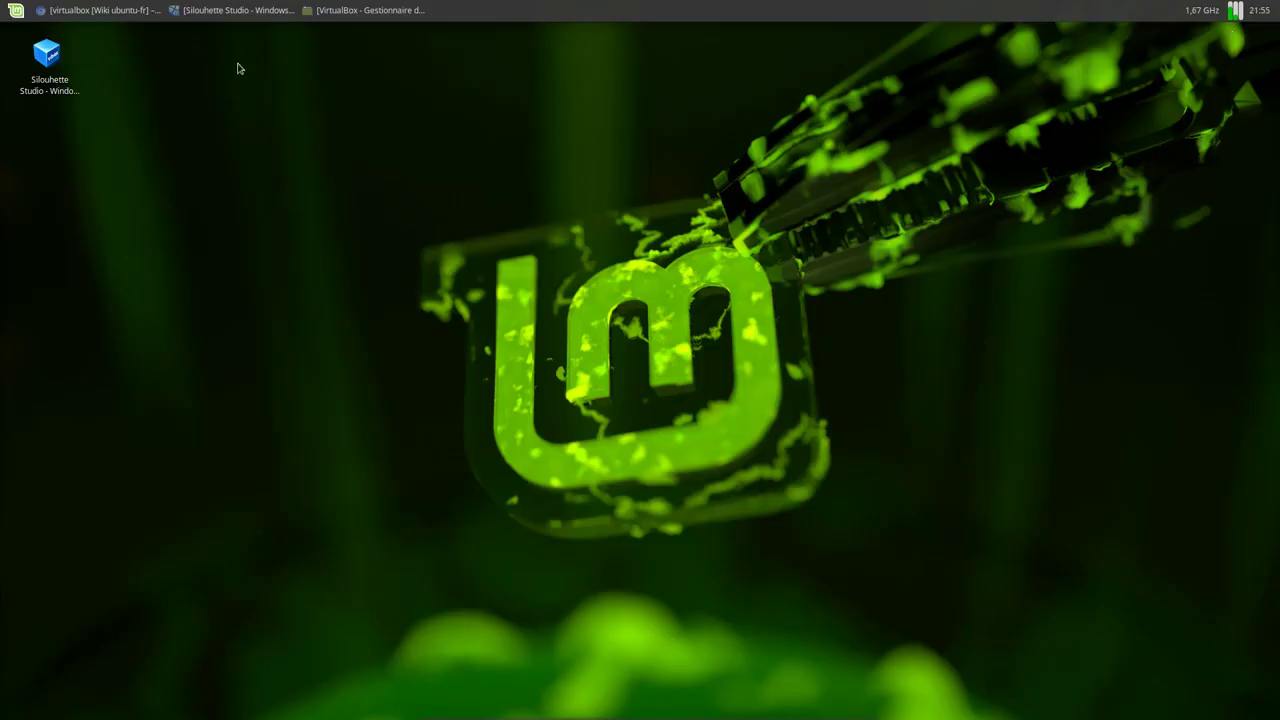
{"action": "left_click", "coordinate": [147, 20]}
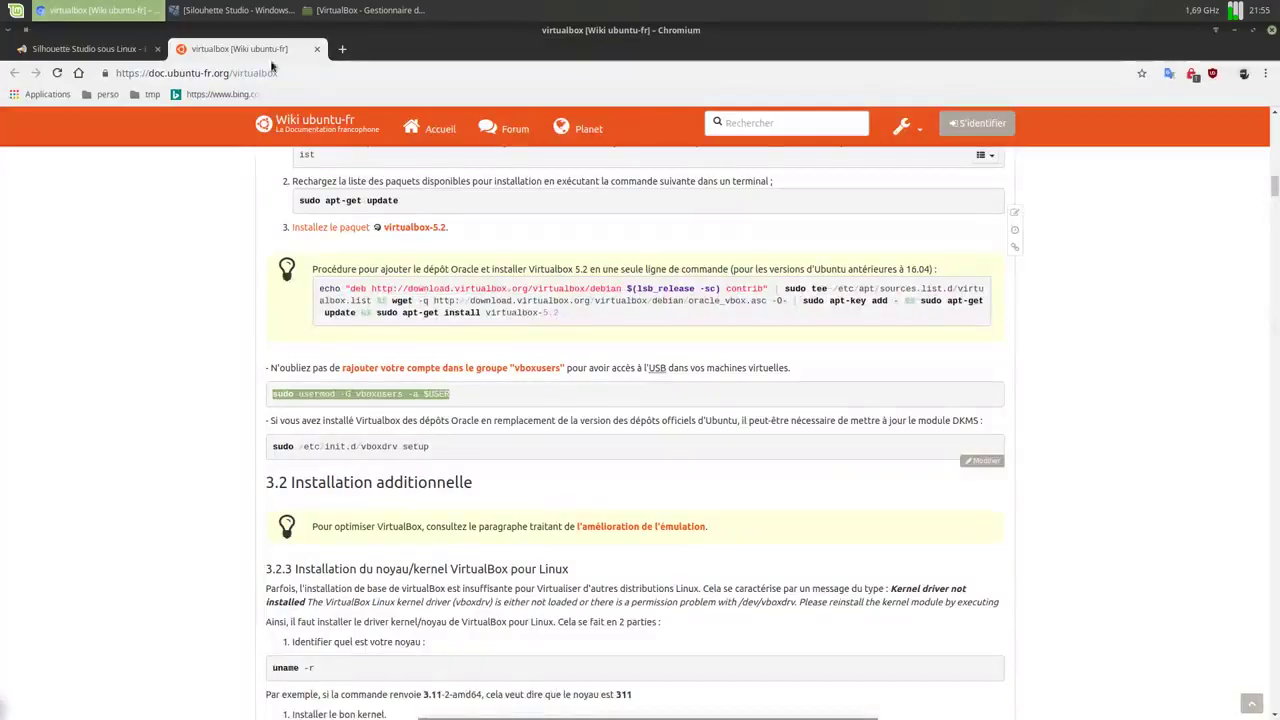
{"action": "left_click", "coordinate": [342, 50]}
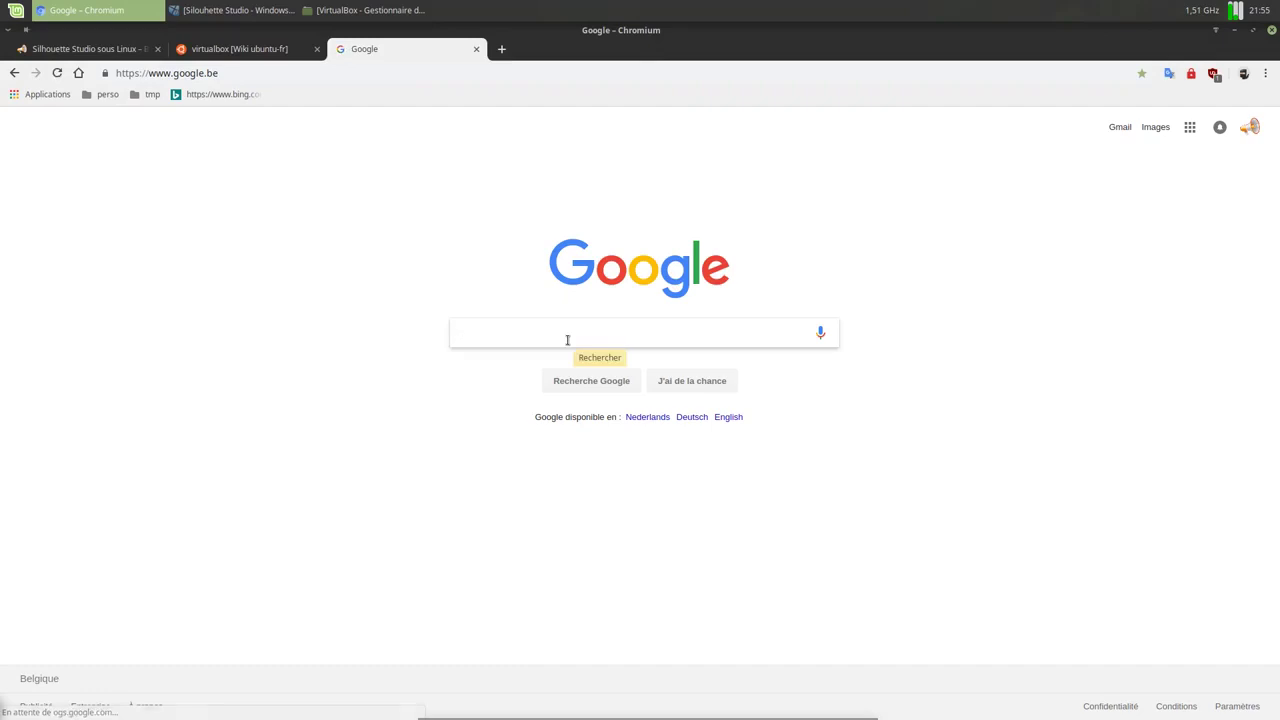
{"action": "type", "text": "maiso"}
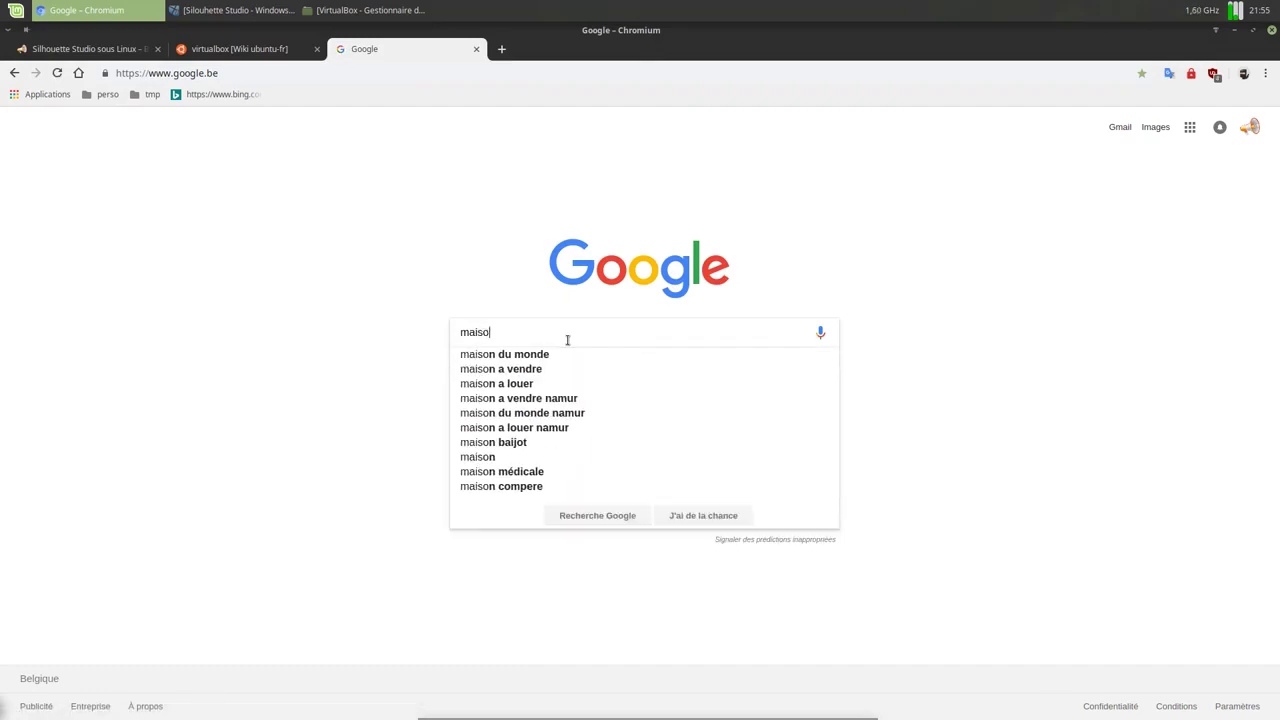
{"action": "type", "text": "n logo"}
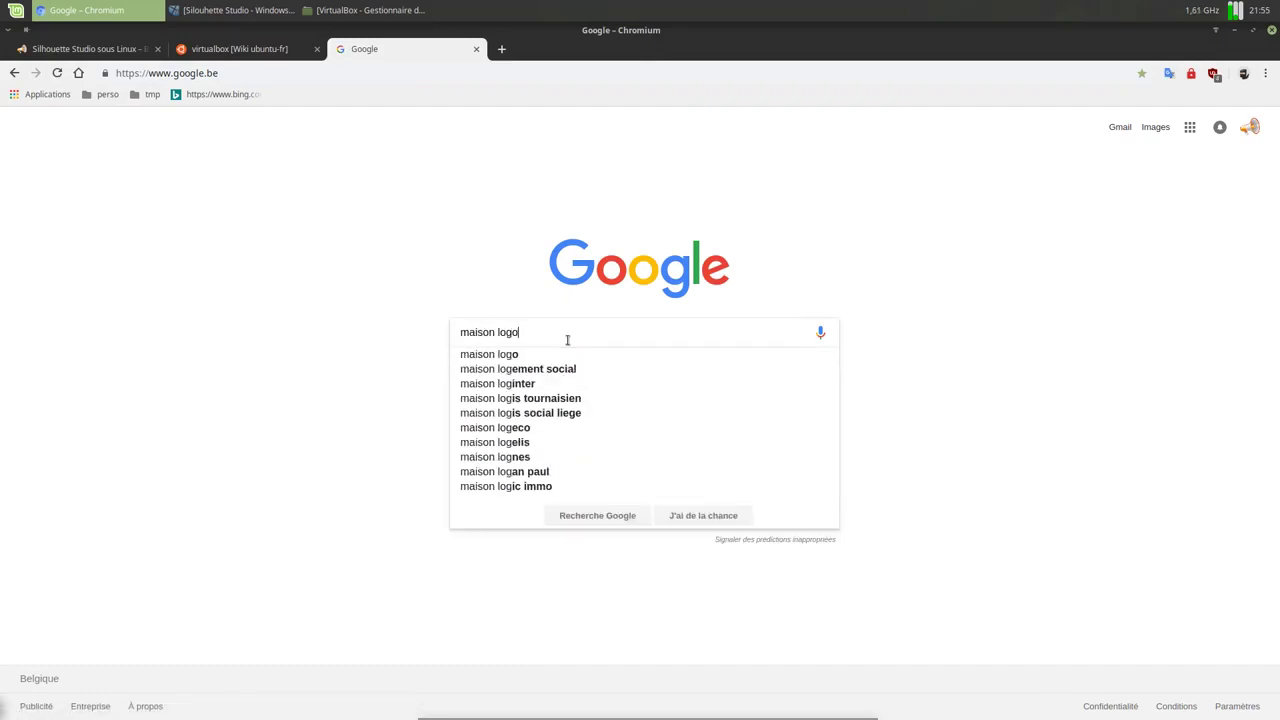
{"action": "key", "text": "Return"}
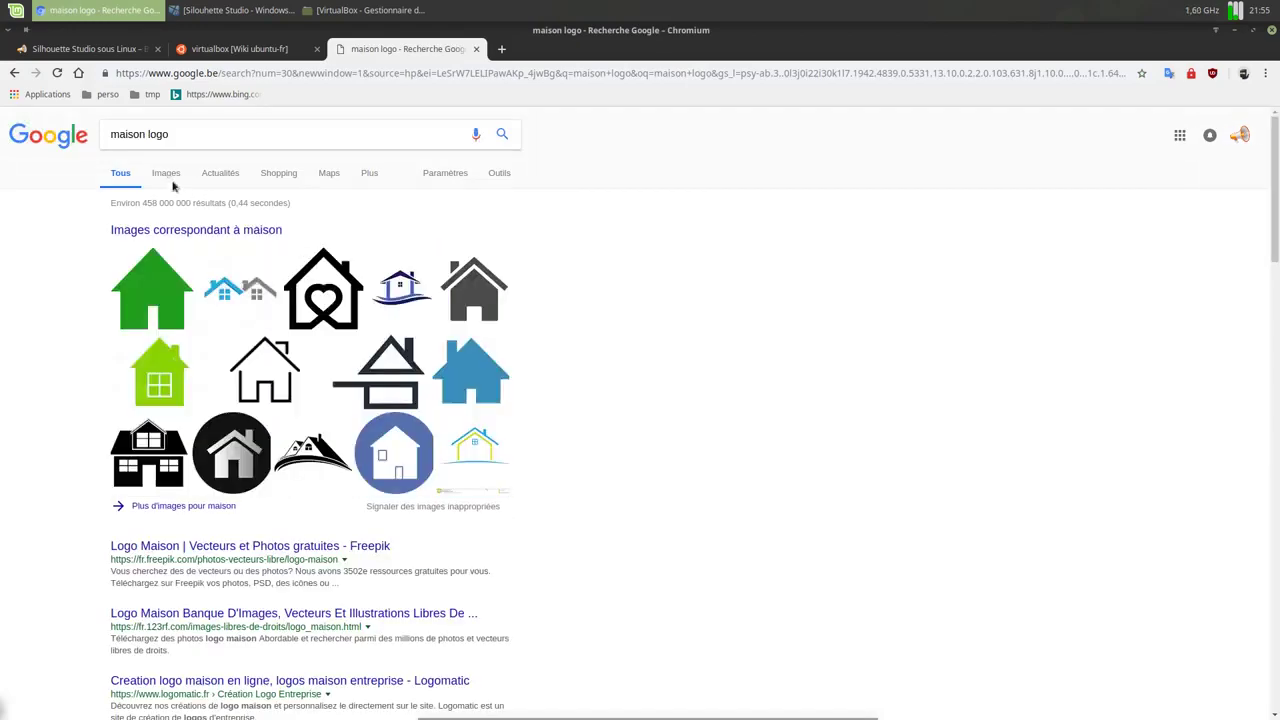
{"action": "left_click", "coordinate": [166, 174]}
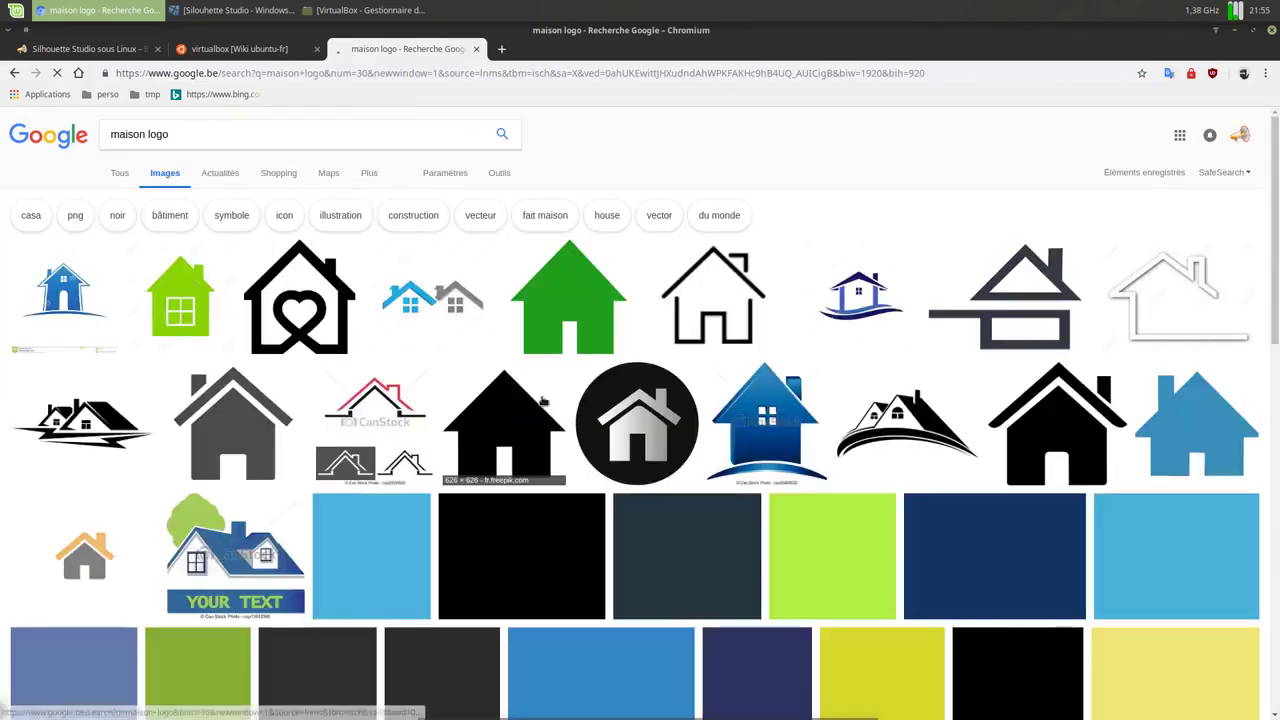
Open the preview of the dark grey house icon and start saving the image into the Images folder.
{"action": "left_click", "coordinate": [262, 445]}
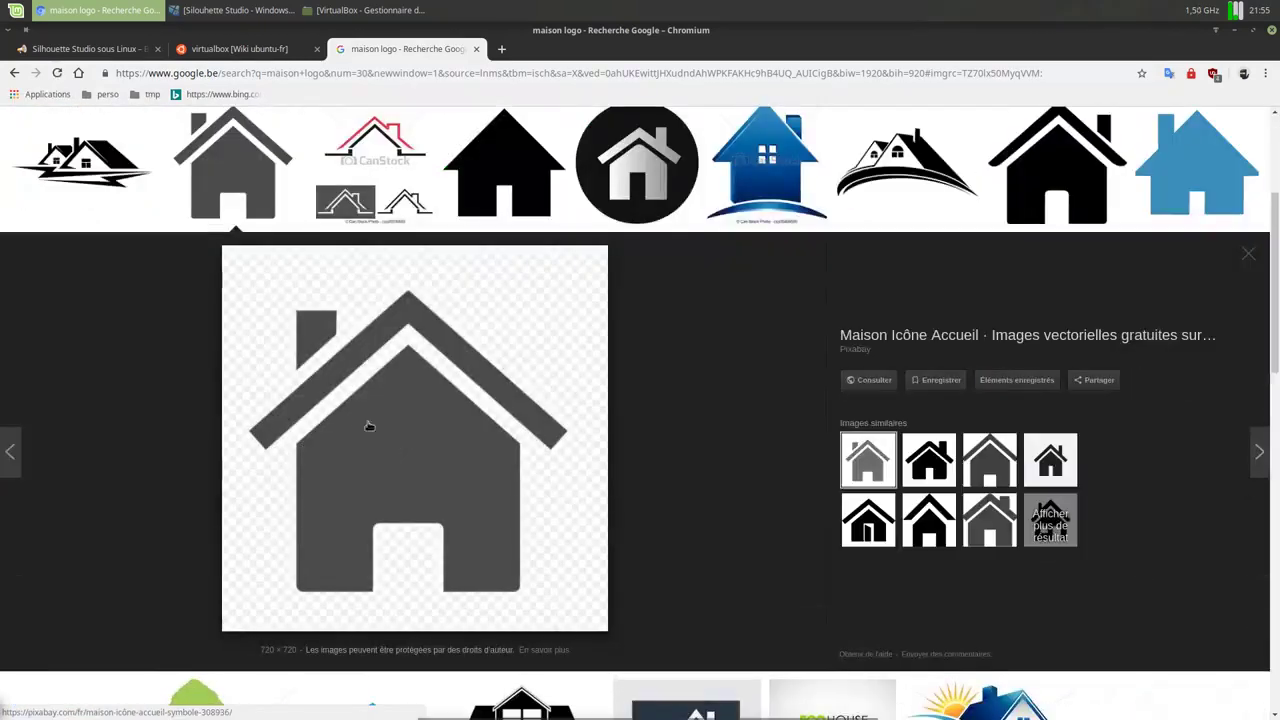
{"action": "right_click", "coordinate": [378, 425]}
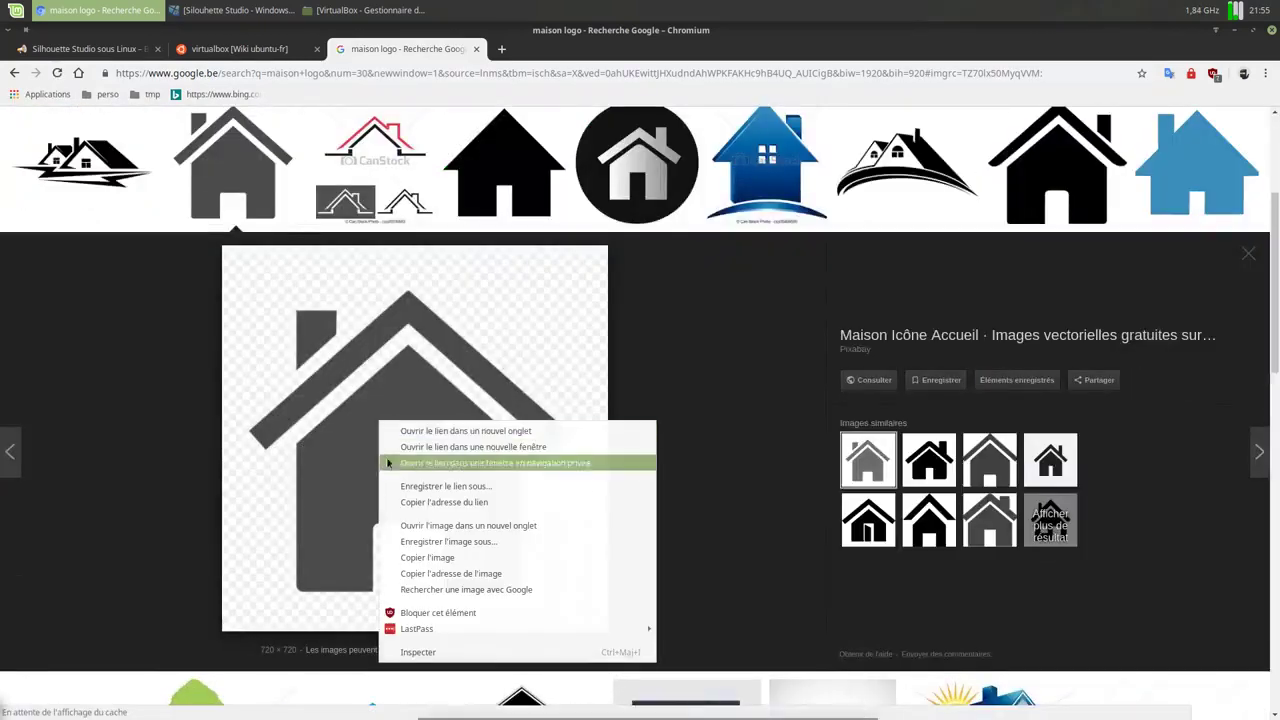
{"action": "left_click", "coordinate": [417, 541]}
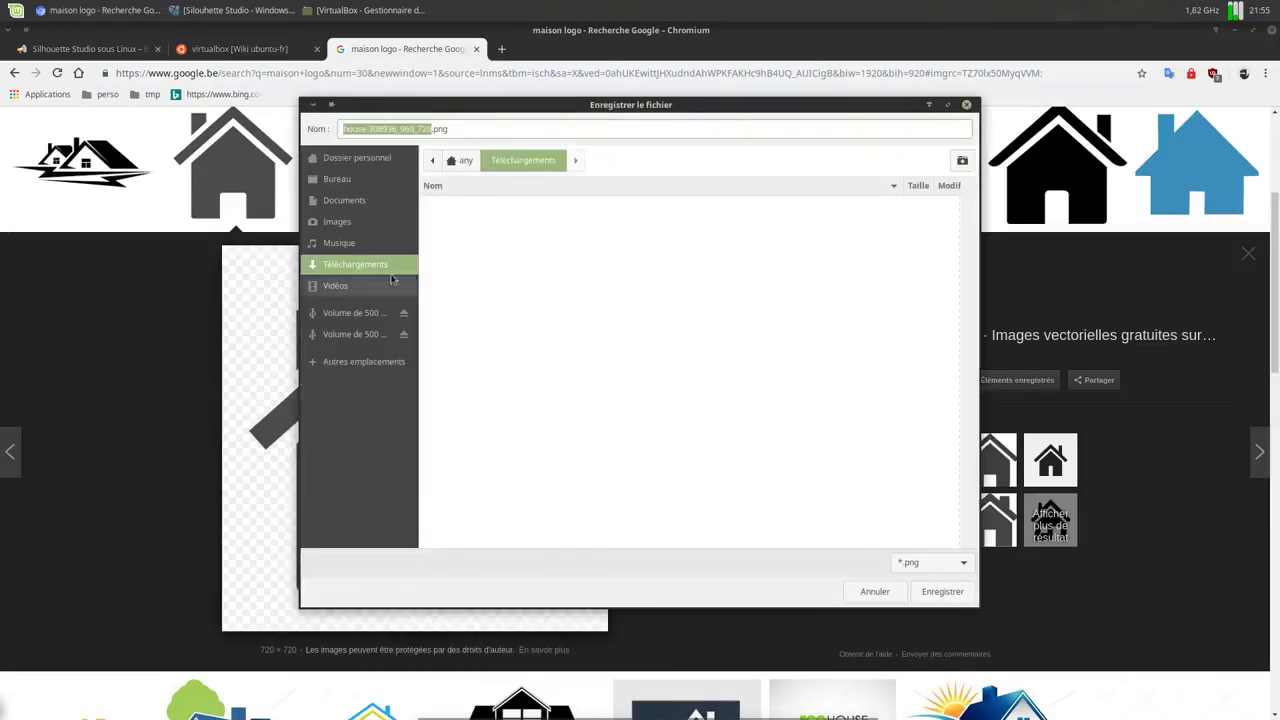
{"action": "left_click", "coordinate": [341, 224]}
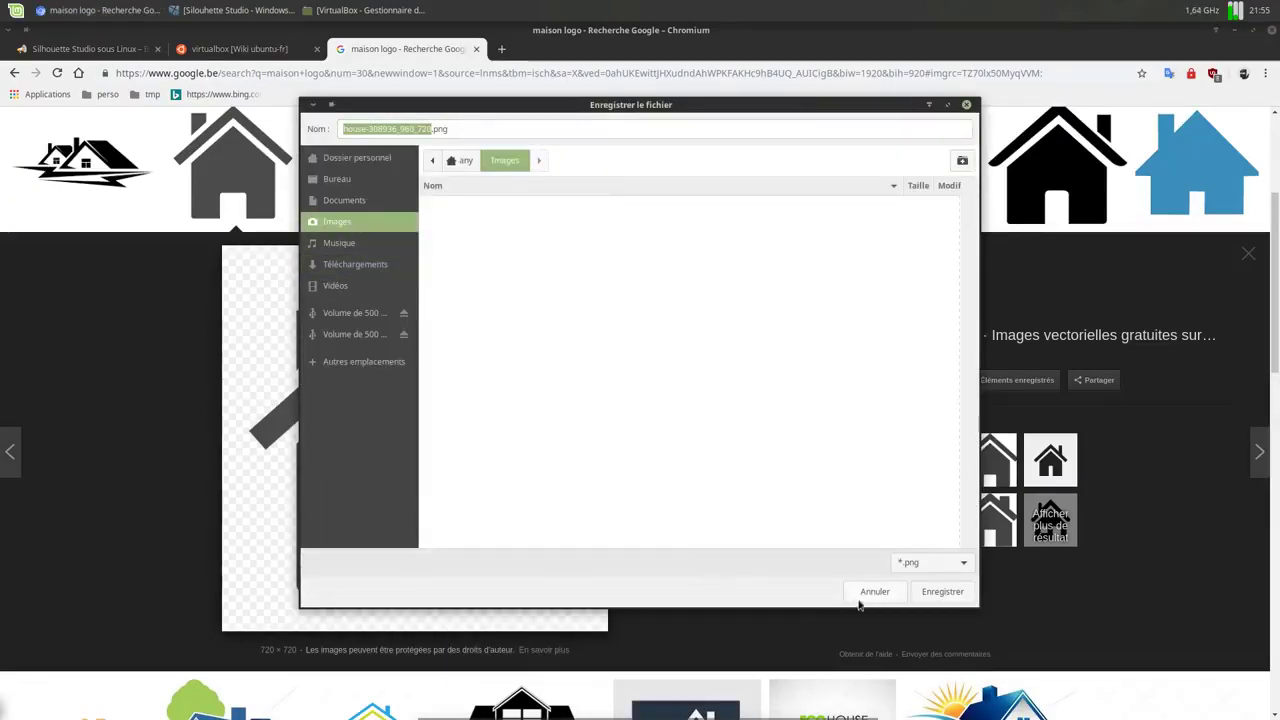
Name the image file maison.png and save it.
{"action": "type", "text": "maison"}
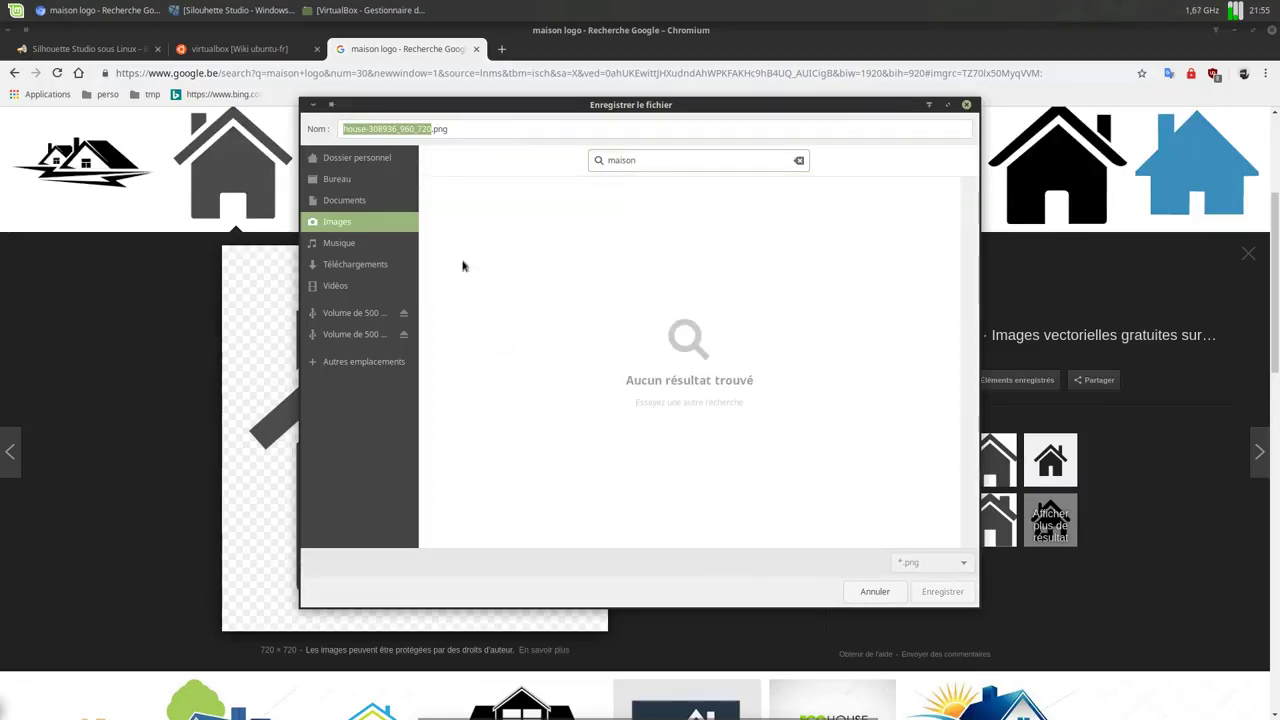
{"action": "left_click", "coordinate": [432, 129]}
{"action": "key", "text": "Escape"}
{"action": "key", "text": "BackSpace"}
{"action": "key", "text": "BackSpace"}
{"action": "key", "text": "BackSpace"}
{"action": "key", "text": "BackSpace"}
{"action": "key", "text": "BackSpace"}
{"action": "key", "text": "BackSpace"}
{"action": "key", "text": "BackSpace"}
{"action": "key", "text": "BackSpace"}
{"action": "key", "text": "BackSpace"}
{"action": "key", "text": "BackSpace"}
{"action": "key", "text": "BackSpace"}
{"action": "key", "text": "BackSpace"}
{"action": "key", "text": "BackSpace"}
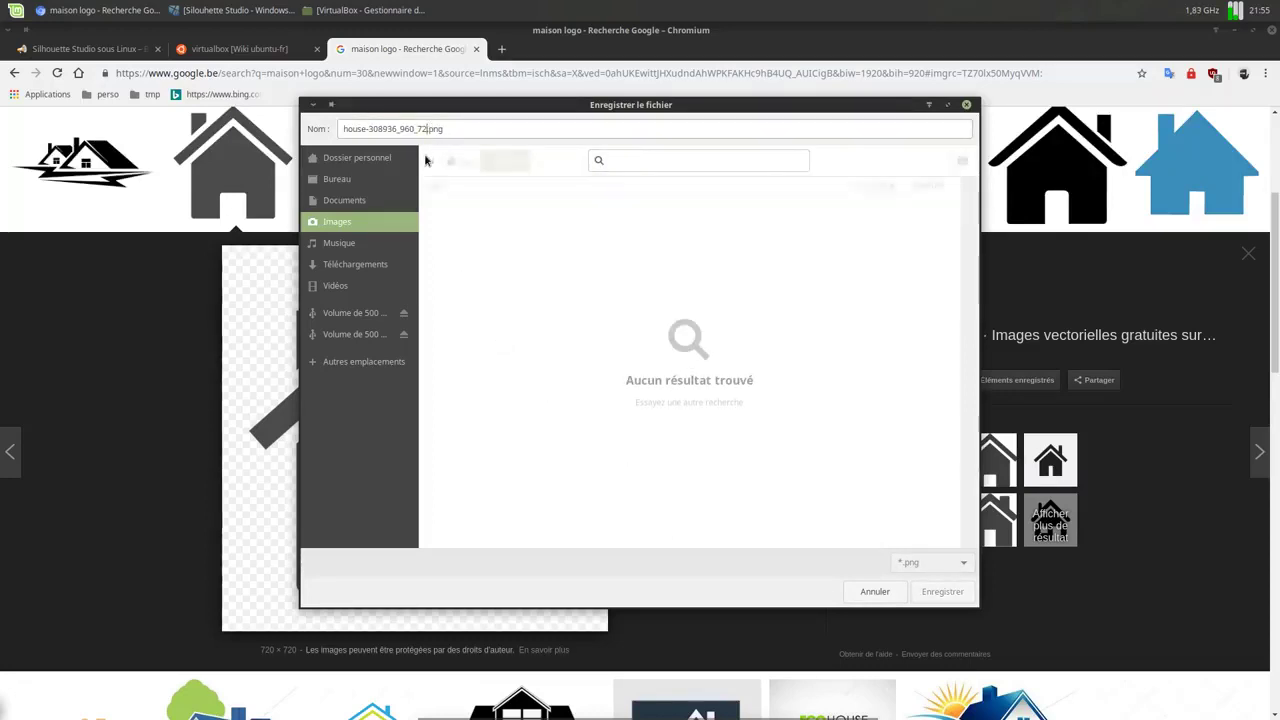
{"action": "key", "text": "BackSpace"}
{"action": "key", "text": "BackSpace"}
{"action": "key", "text": "BackSpace"}
{"action": "key", "text": "BackSpace"}
{"action": "key", "text": "BackSpace"}
{"action": "key", "text": "BackSpace"}
{"action": "key", "text": "BackSpace"}
{"action": "type", "text": "maison"}
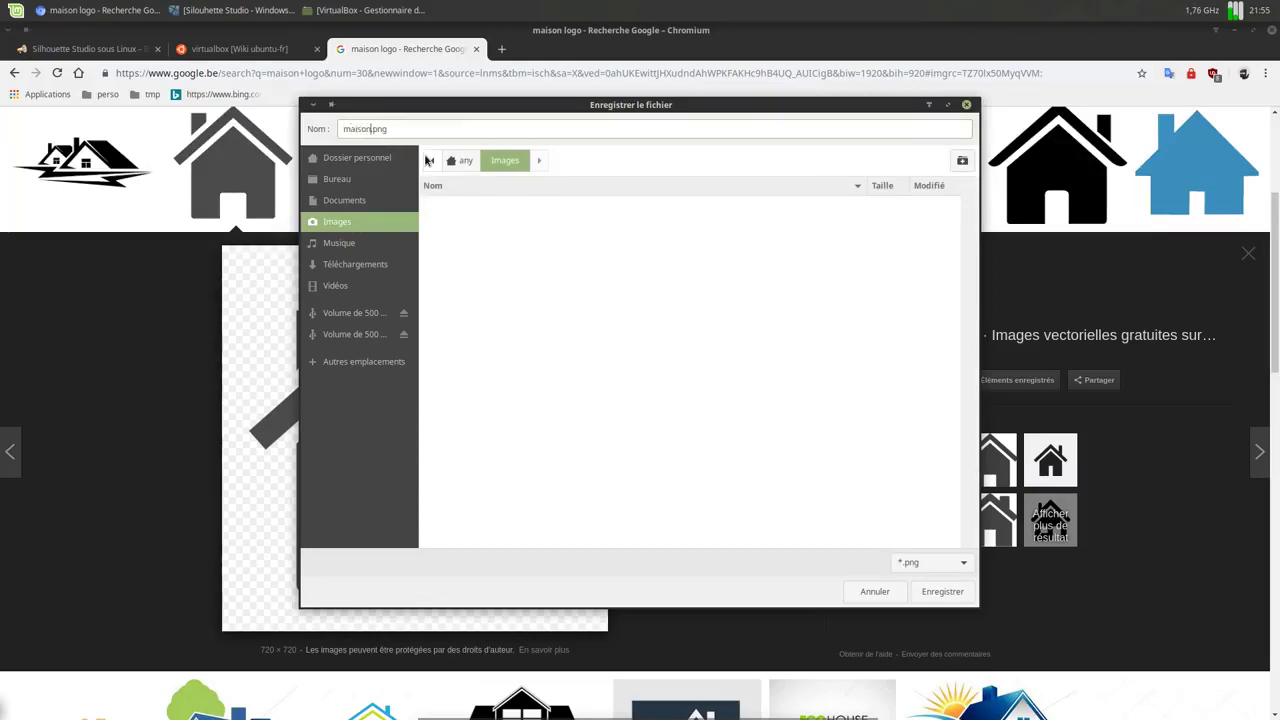
{"action": "key", "text": "Return"}
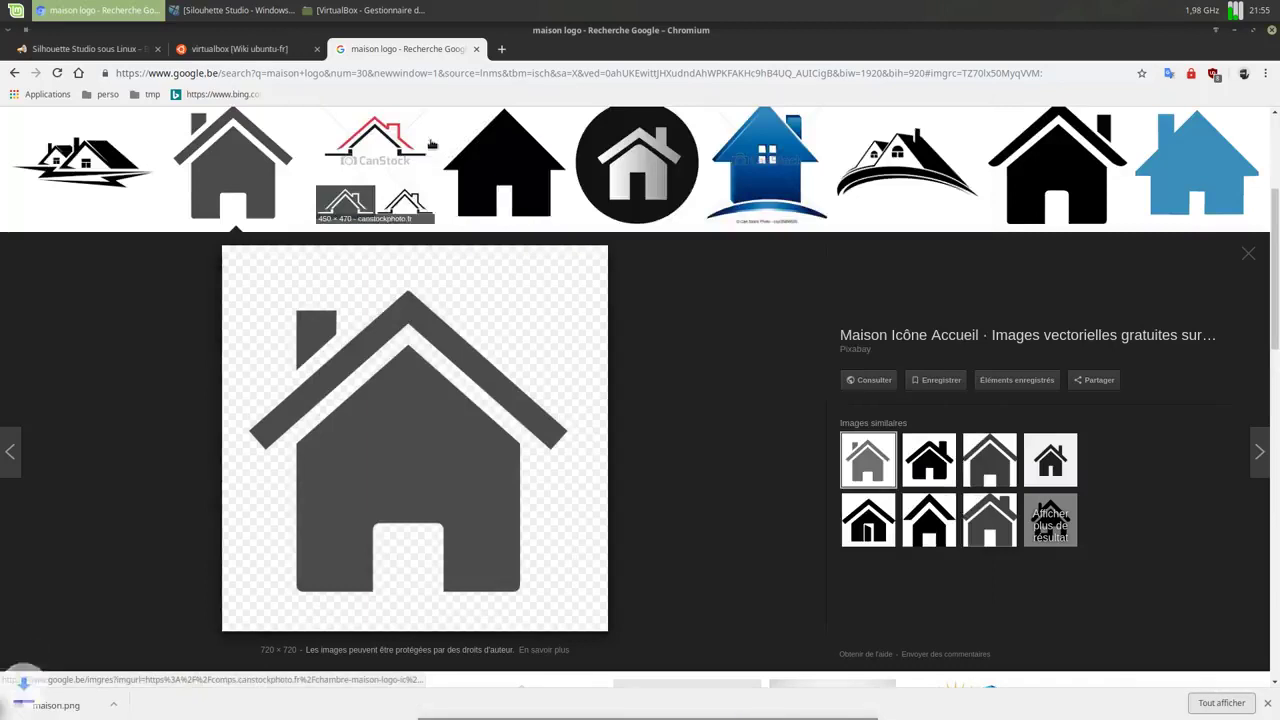
Close the image search, minimize the browser and show the home Images folder containing maison.png in the host file manager.
{"action": "key", "text": "ctrl+w"}
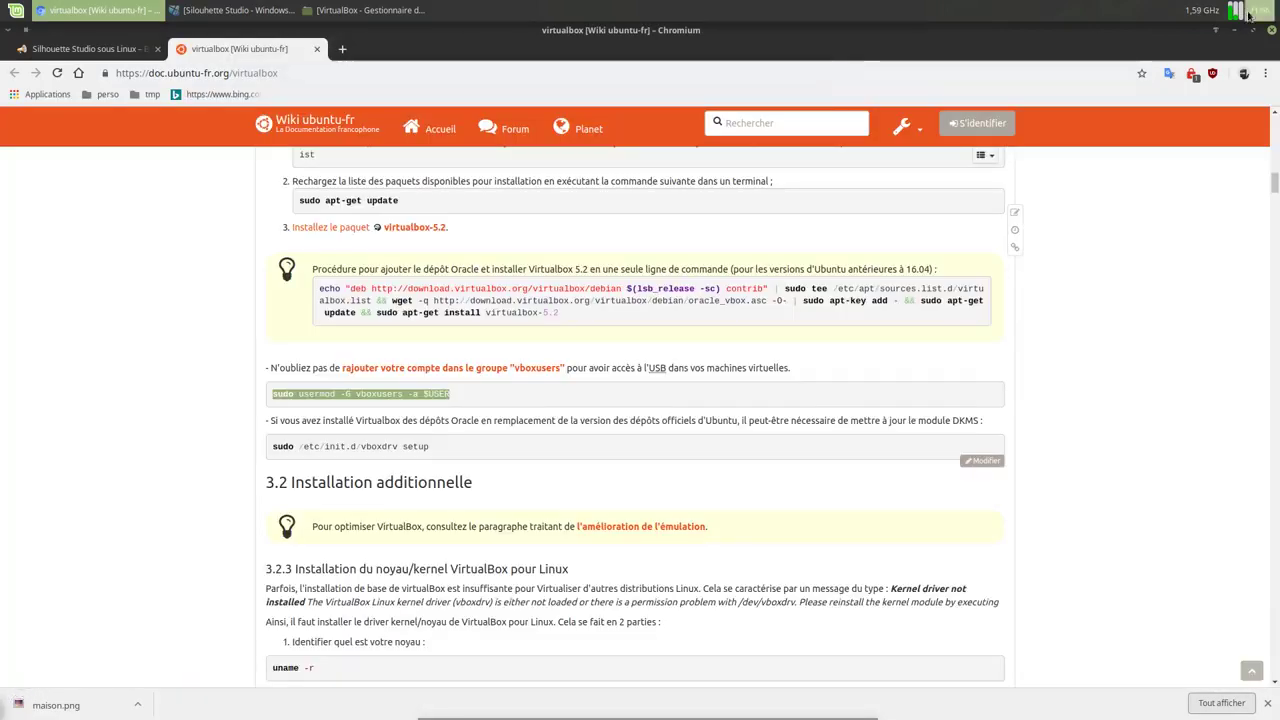
{"action": "left_click", "coordinate": [1237, 35]}
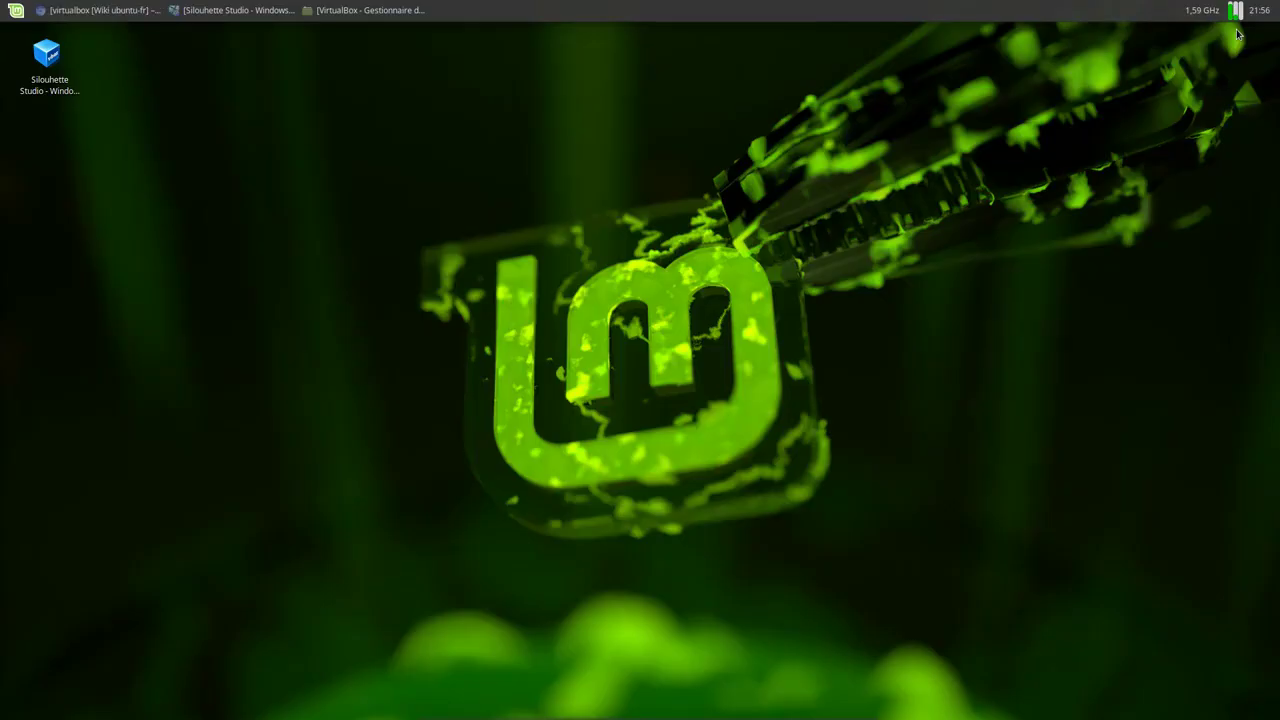
{"action": "left_click", "coordinate": [323, 12]}
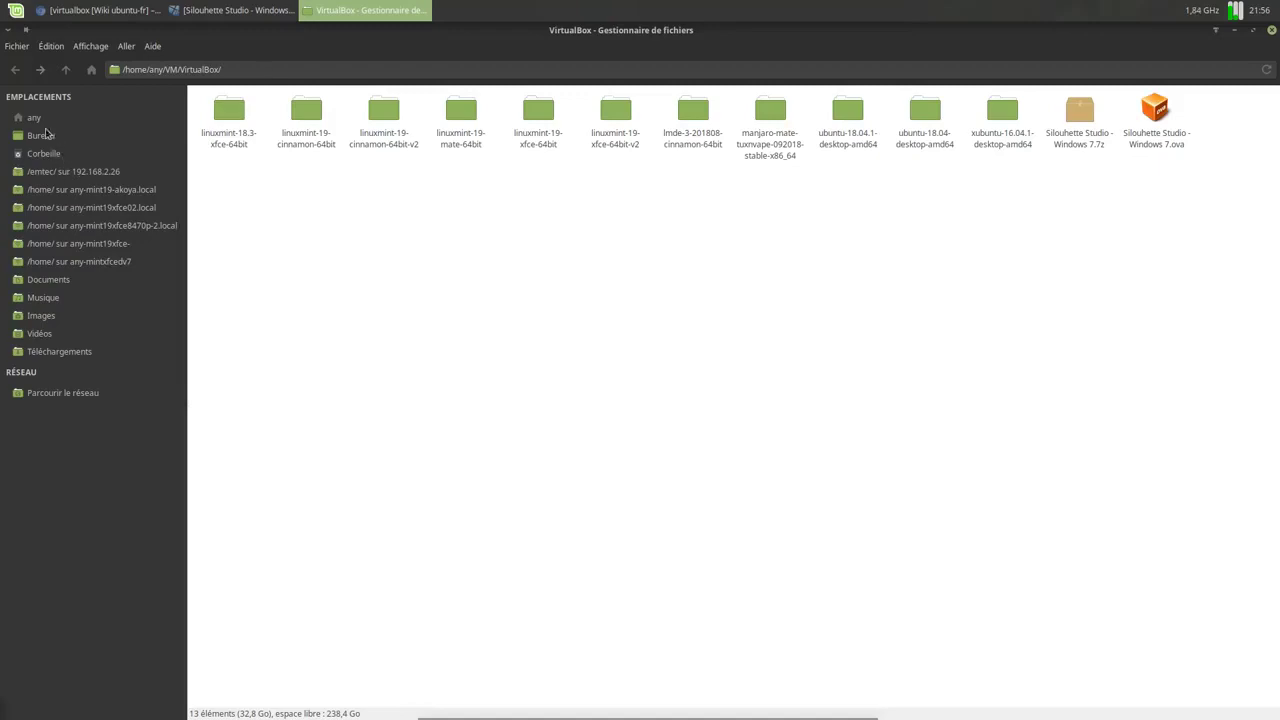
{"action": "left_click", "coordinate": [43, 123]}
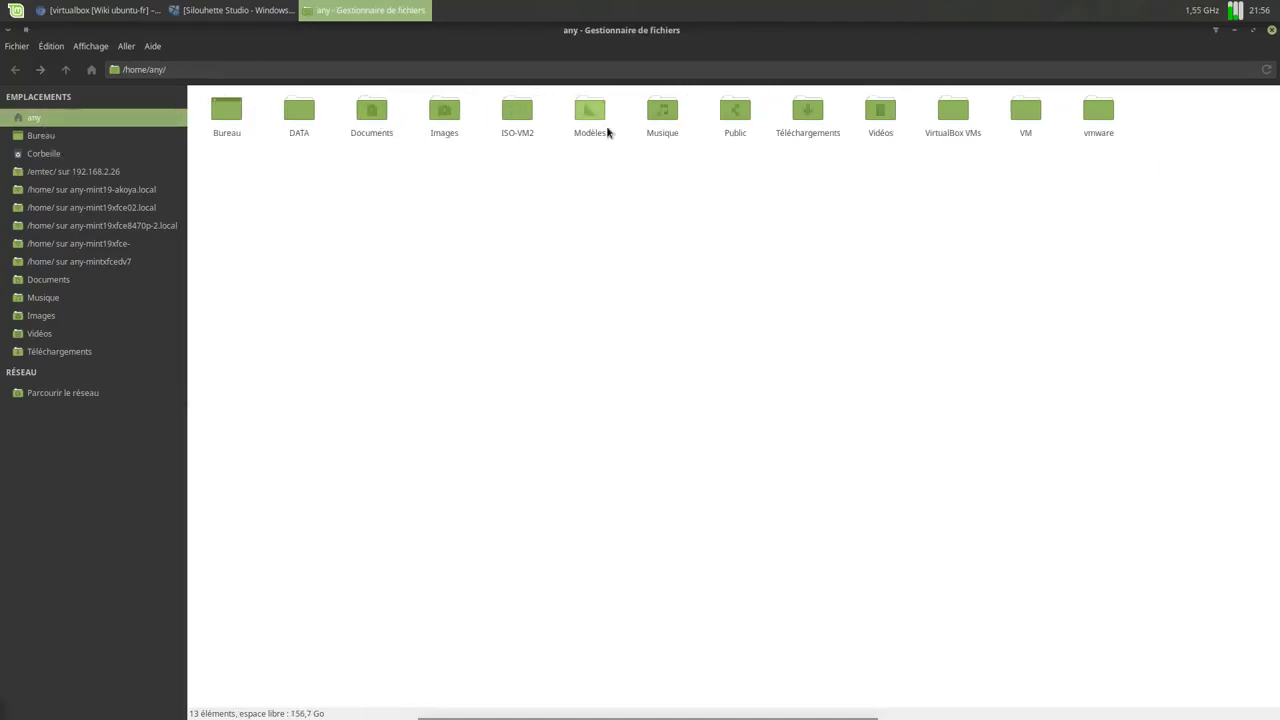
{"action": "double_click", "coordinate": [440, 114]}
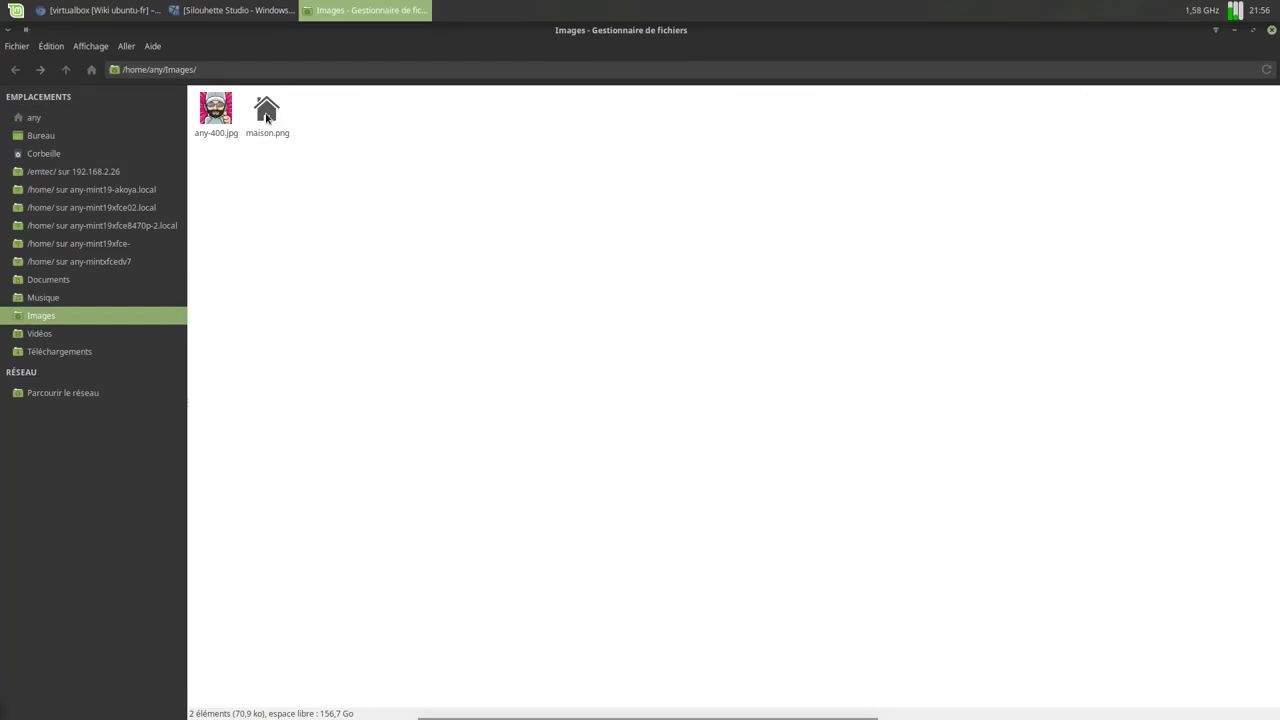
In the Windows guest, check the host's Images folder through the shared home (D:) drive in Explorer, and close the window.
{"action": "left_click", "coordinate": [213, 18]}
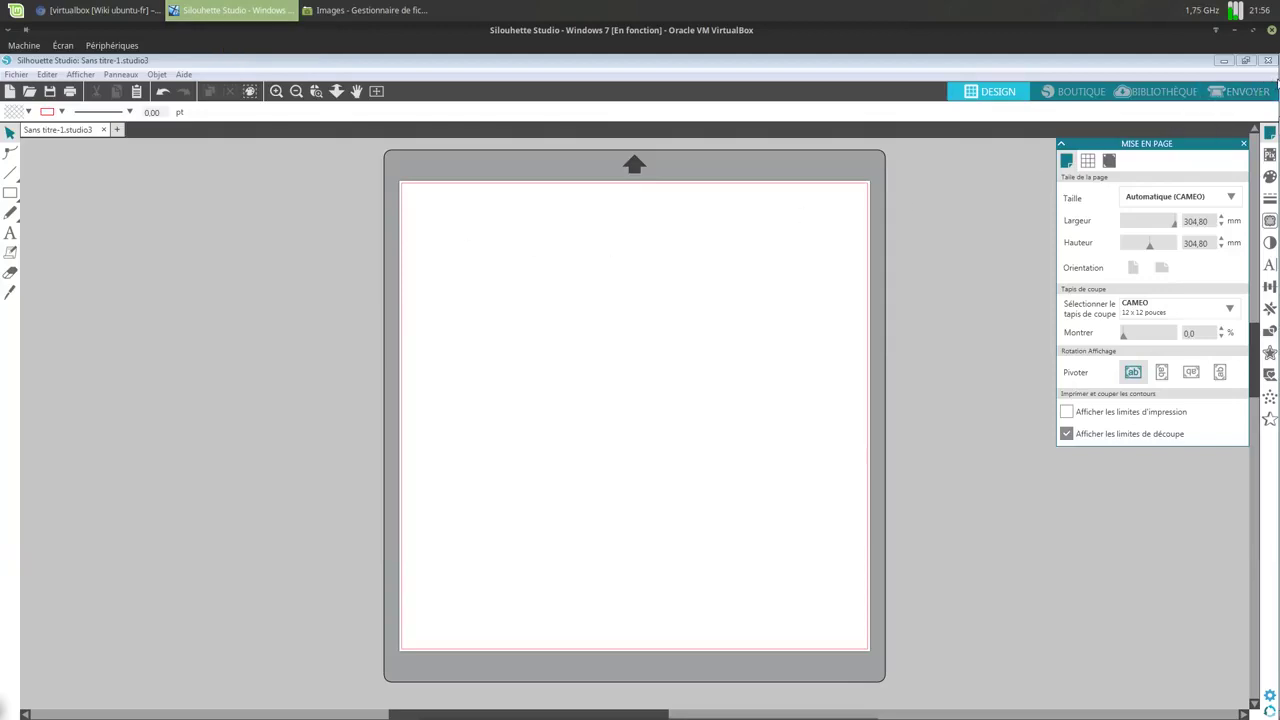
{"action": "mouse_move", "coordinate": [1274, 100]}
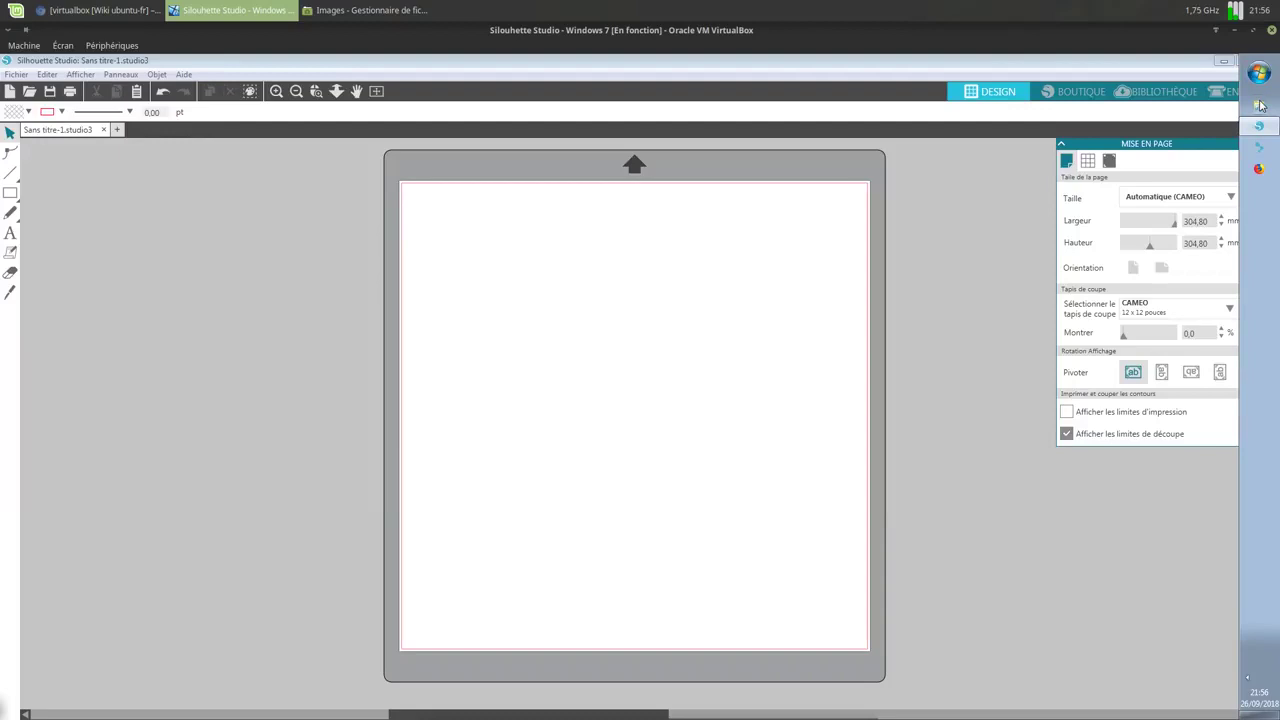
{"action": "left_click", "coordinate": [1260, 105]}
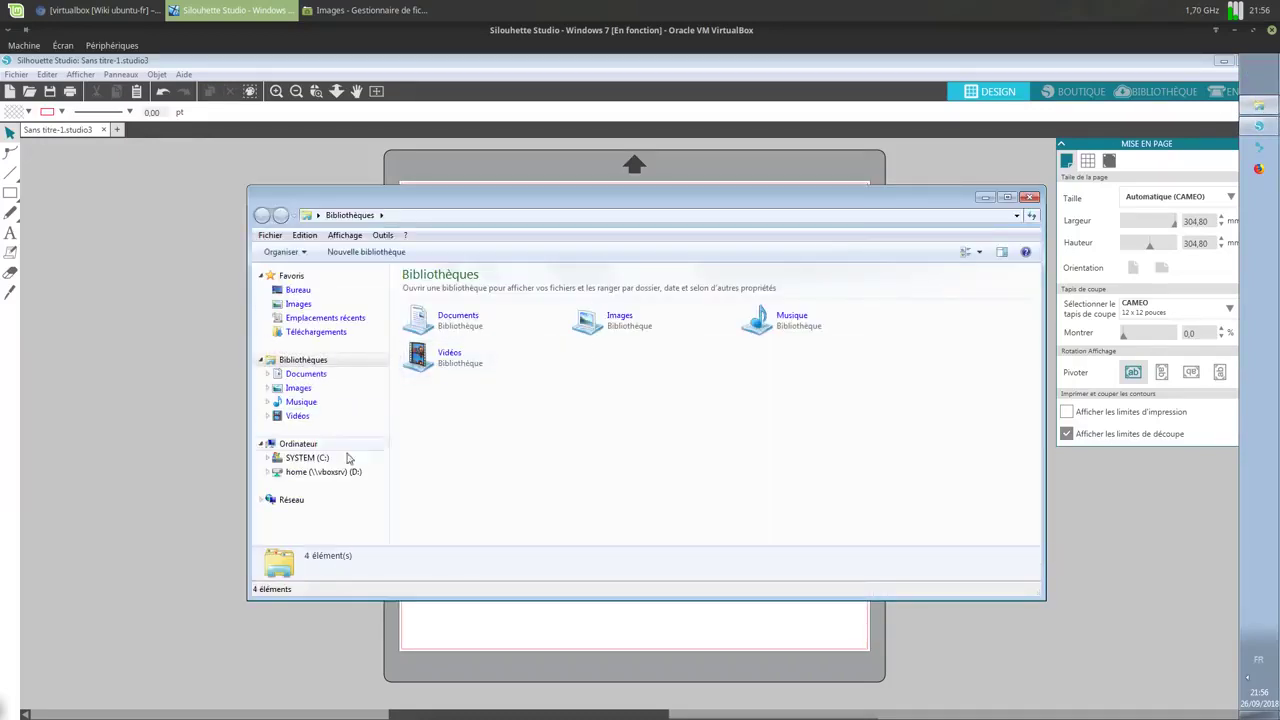
{"action": "left_click", "coordinate": [311, 475]}
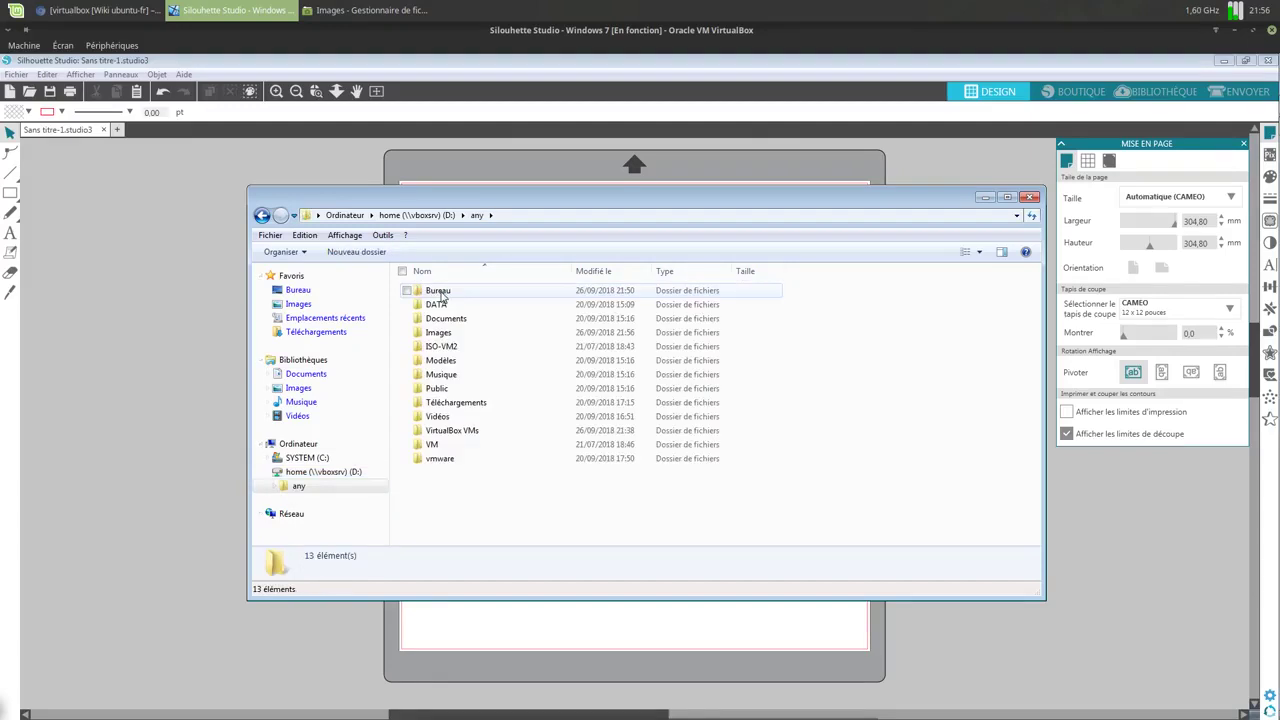
{"action": "double_click", "coordinate": [440, 334]}
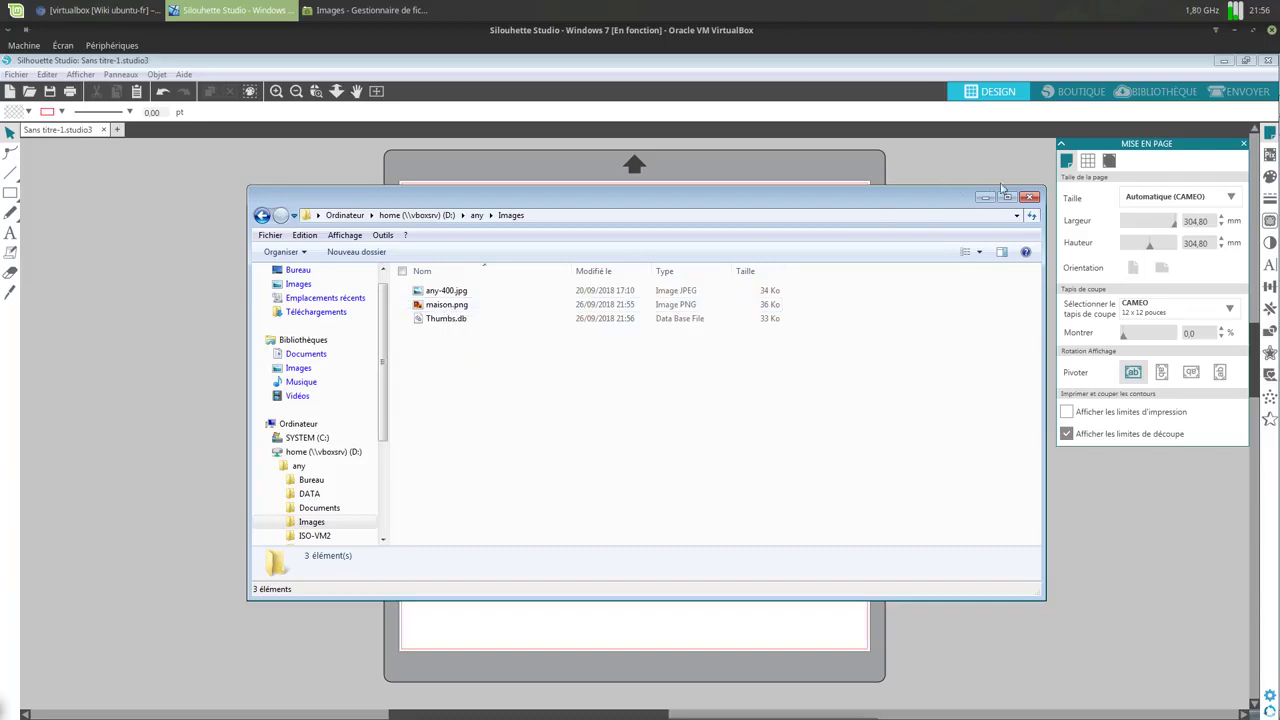
{"action": "left_click", "coordinate": [1030, 198]}
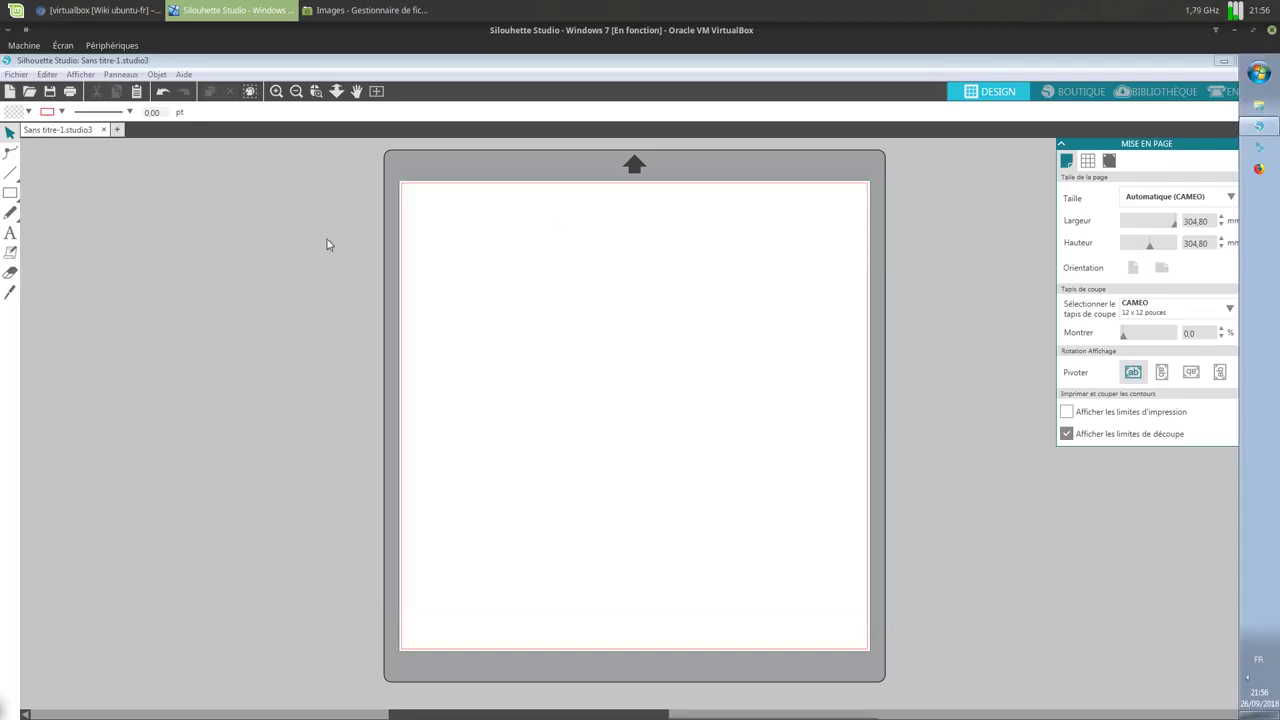
Open maison.png from the shared home drive's Images folder in Silhouette Studio and move the house to about X 110 mm, Y 86 mm.
{"action": "left_click", "coordinate": [24, 77]}
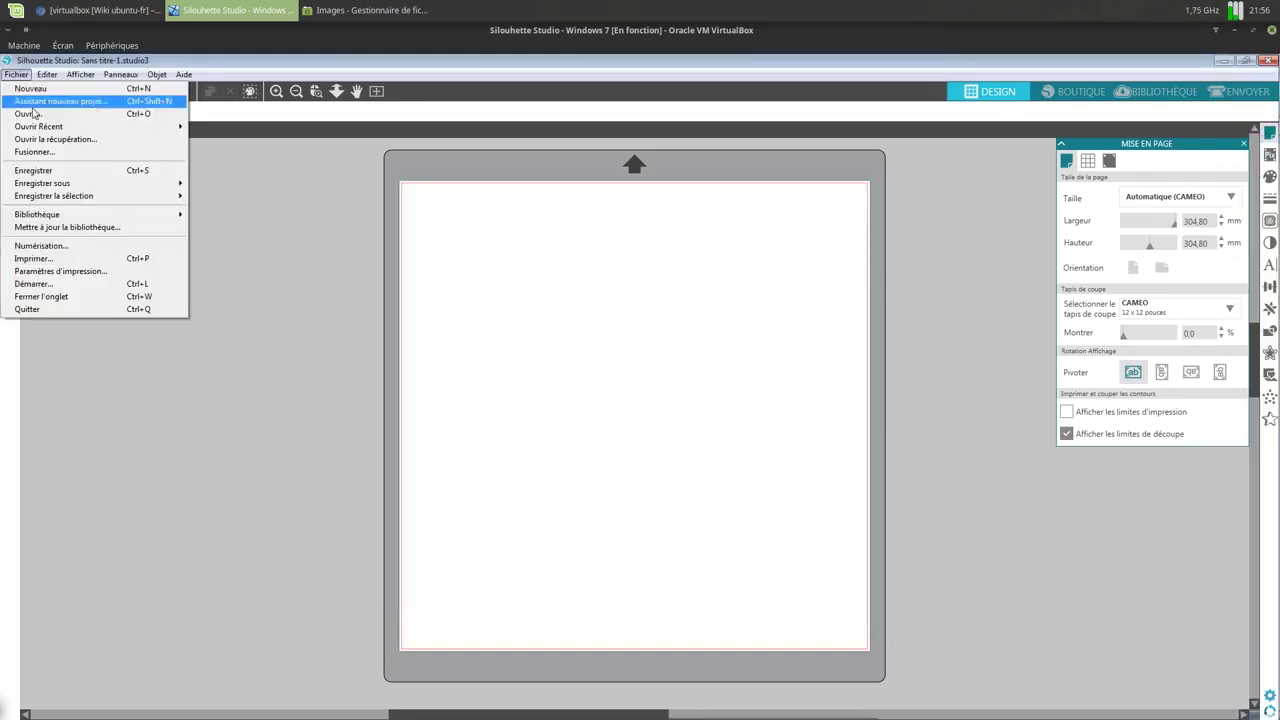
{"action": "left_click", "coordinate": [26, 113]}
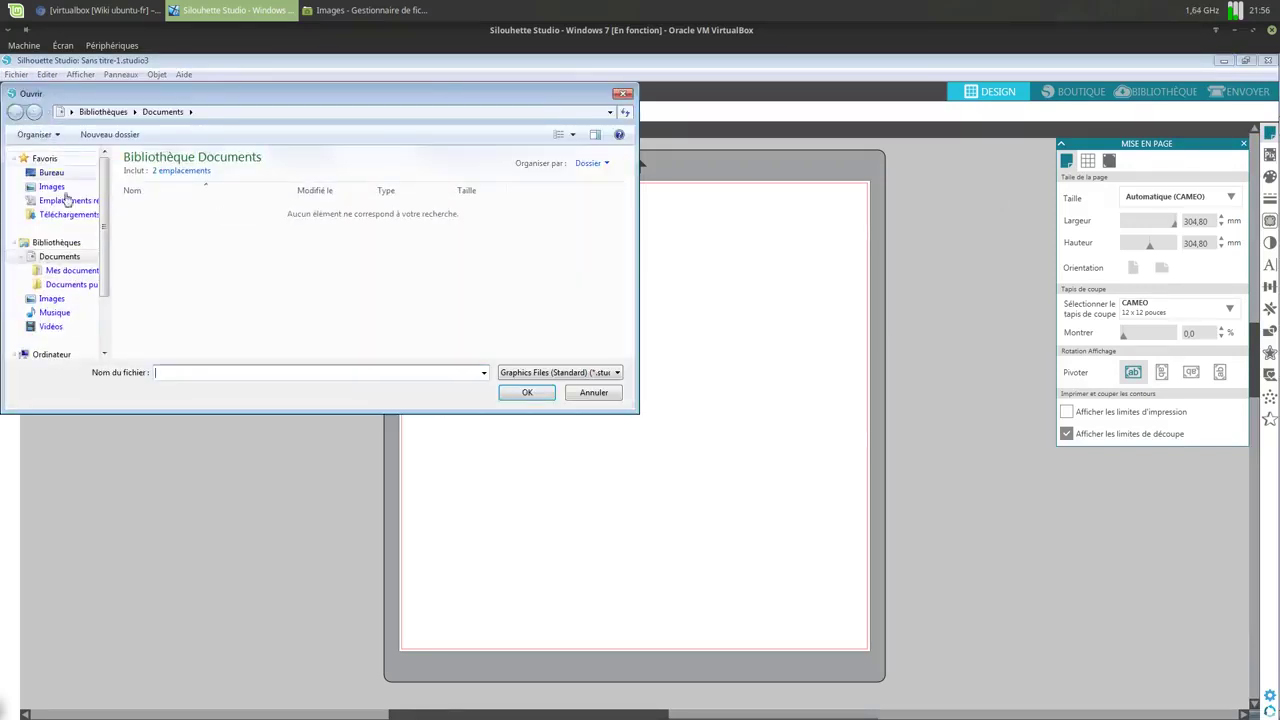
{"action": "scroll", "coordinate": [113, 285], "scroll_direction": "down", "scroll_amount": 1}
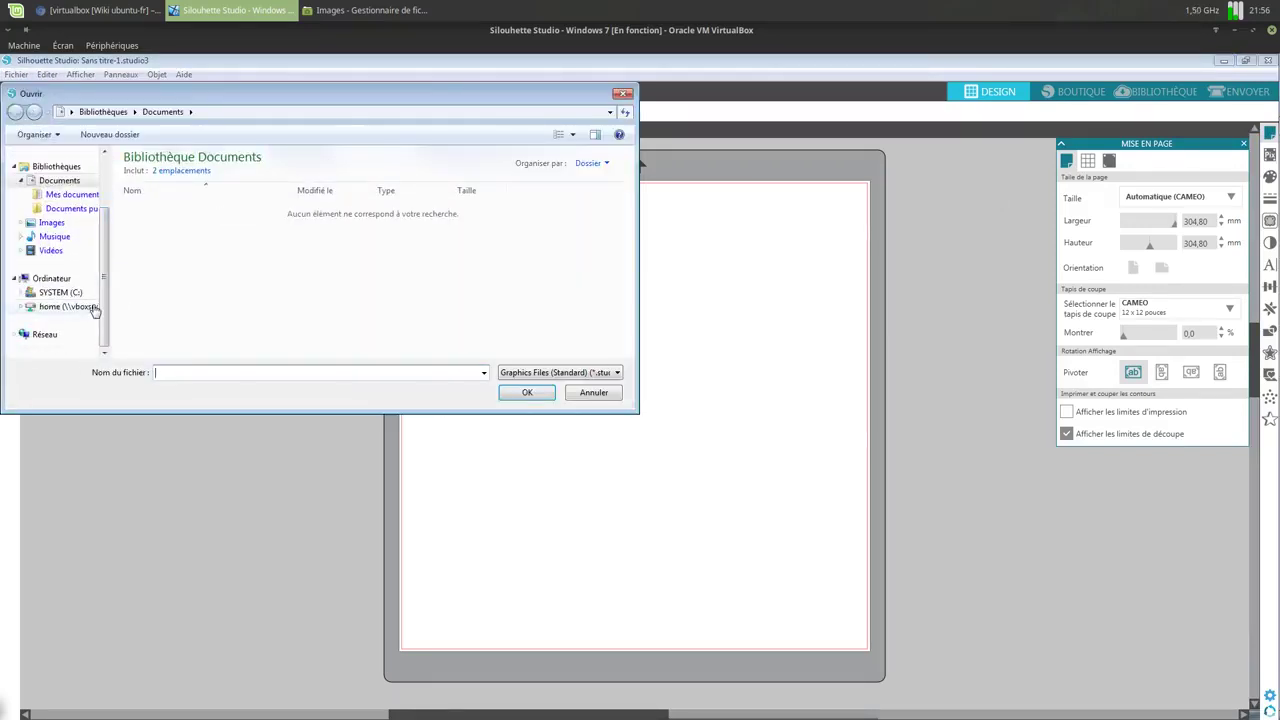
{"action": "left_click", "coordinate": [90, 306]}
{"action": "double_click", "coordinate": [140, 175]}
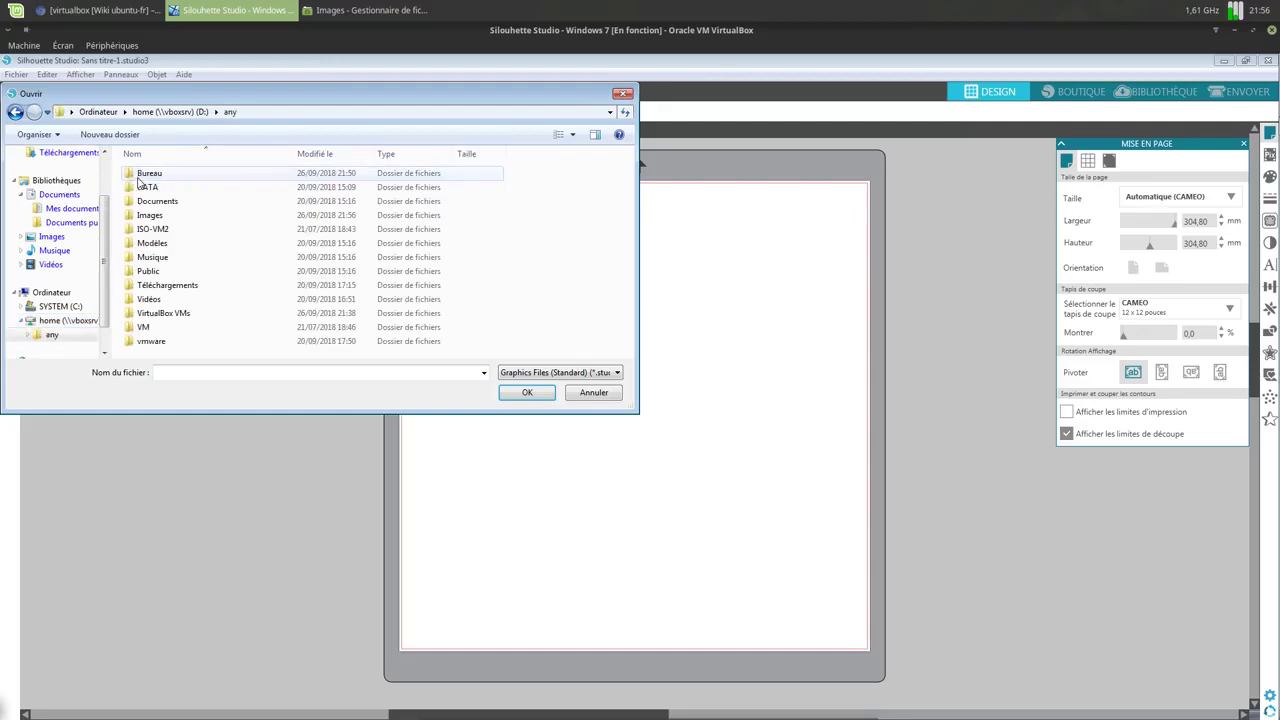
{"action": "double_click", "coordinate": [146, 219]}
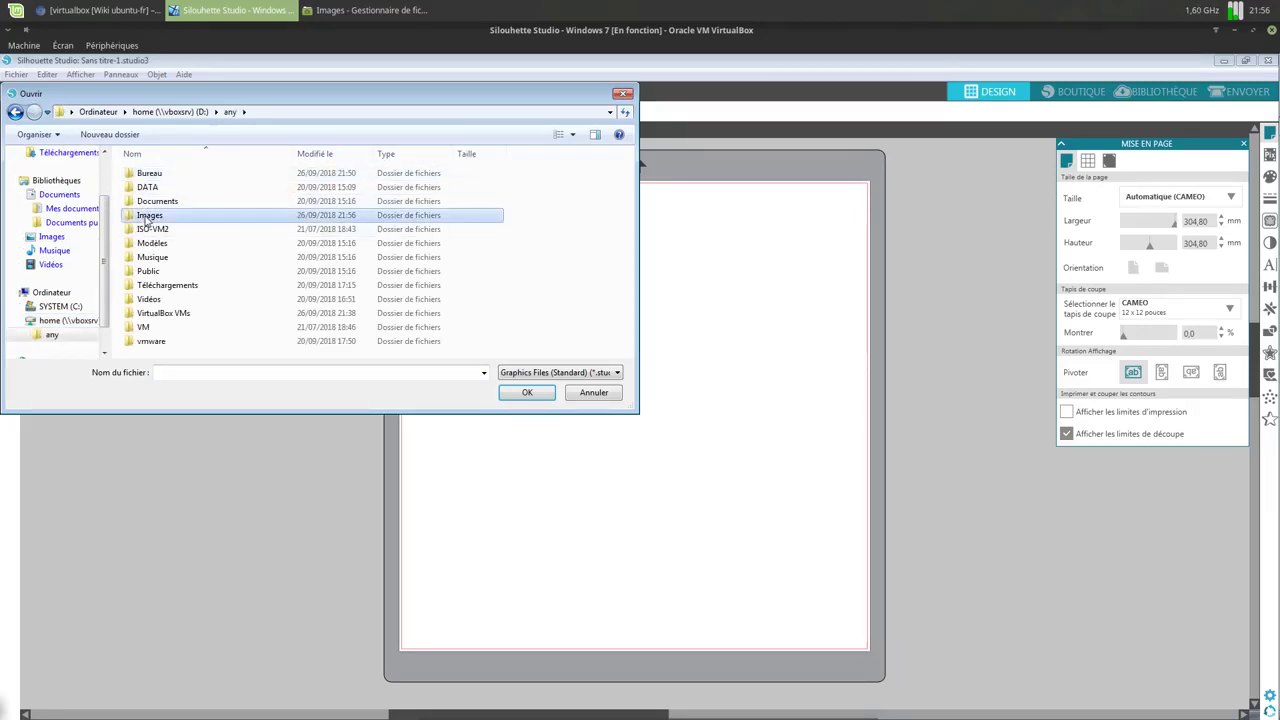
{"action": "double_click", "coordinate": [158, 187]}
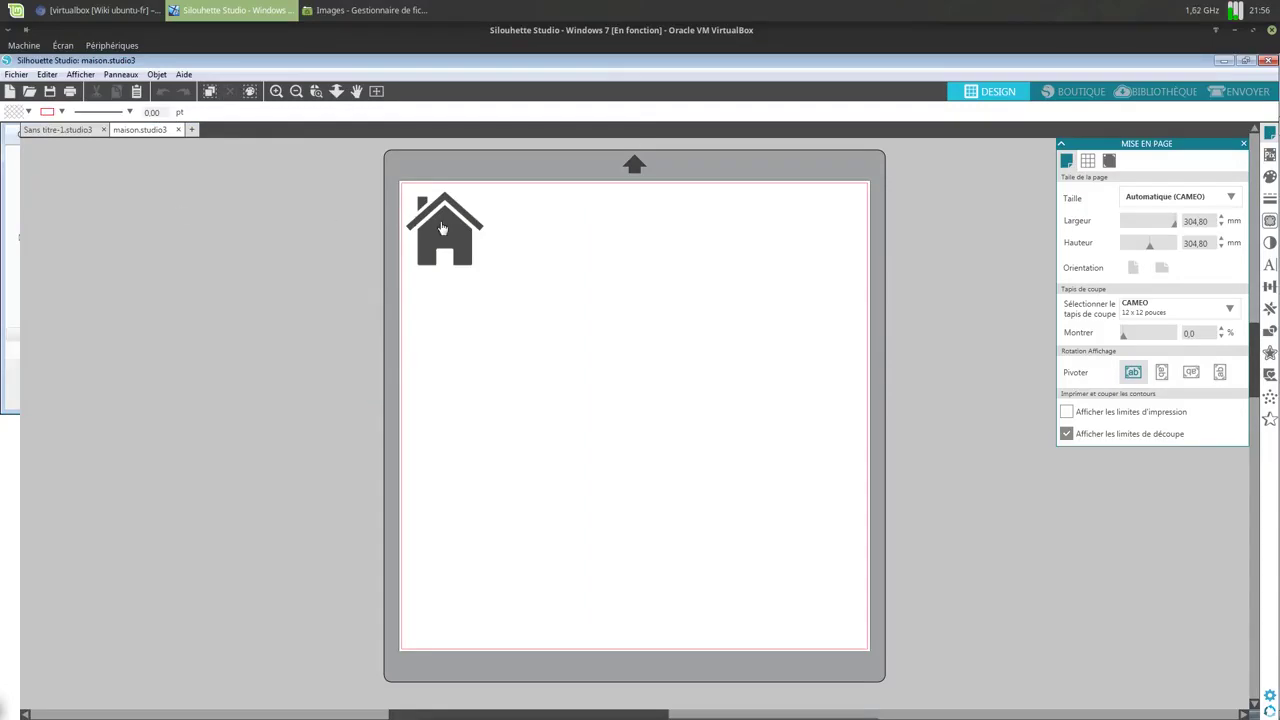
{"action": "left_click", "coordinate": [443, 228]}
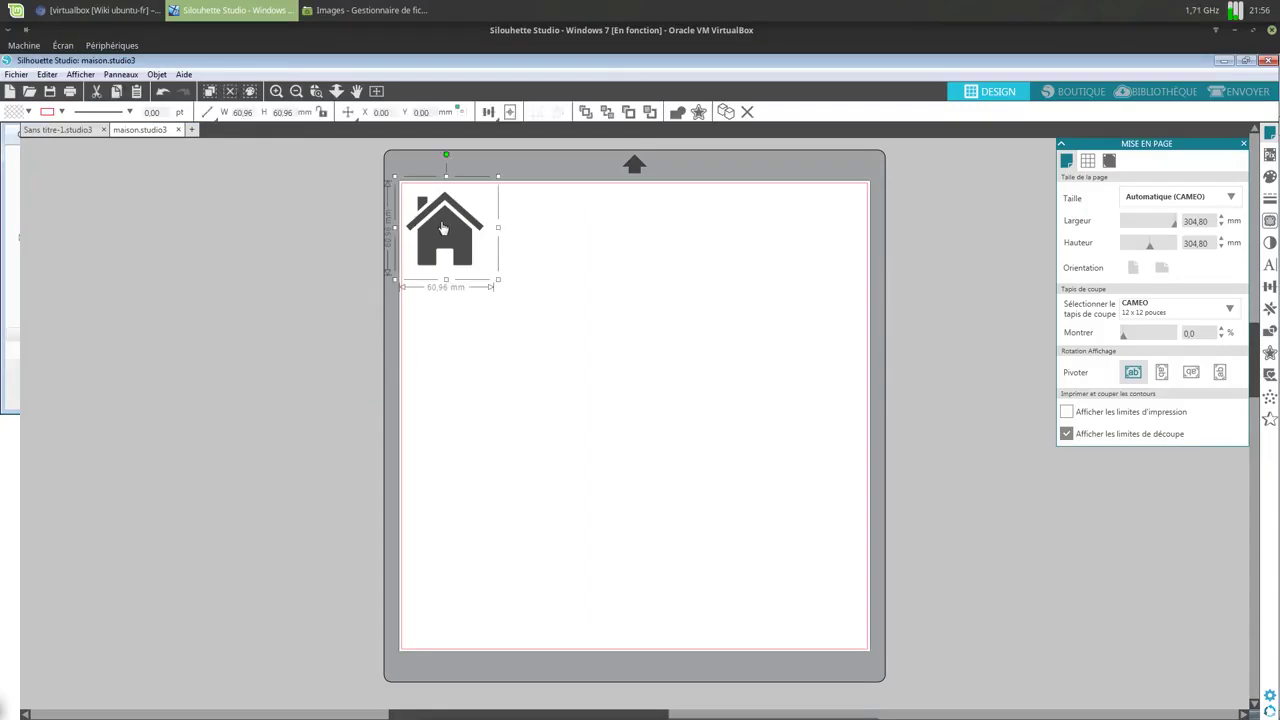
{"action": "left_click_drag", "start_coordinate": [455, 240], "coordinate": [616, 356]}
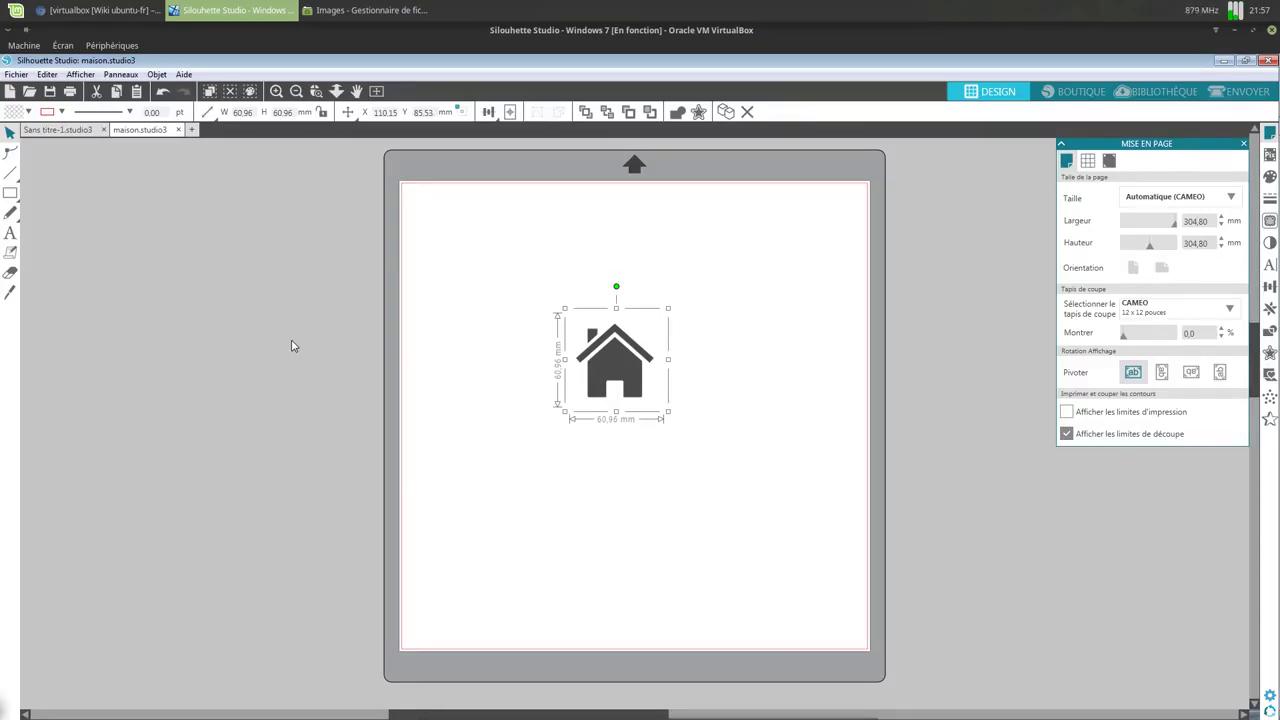
Restore the Silhouette Studio window to a smaller size and reposition it on the Windows desktop.
{"action": "left_click", "coordinate": [1243, 63]}
{"action": "left_click_drag", "start_coordinate": [848, 75], "coordinate": [941, 114]}
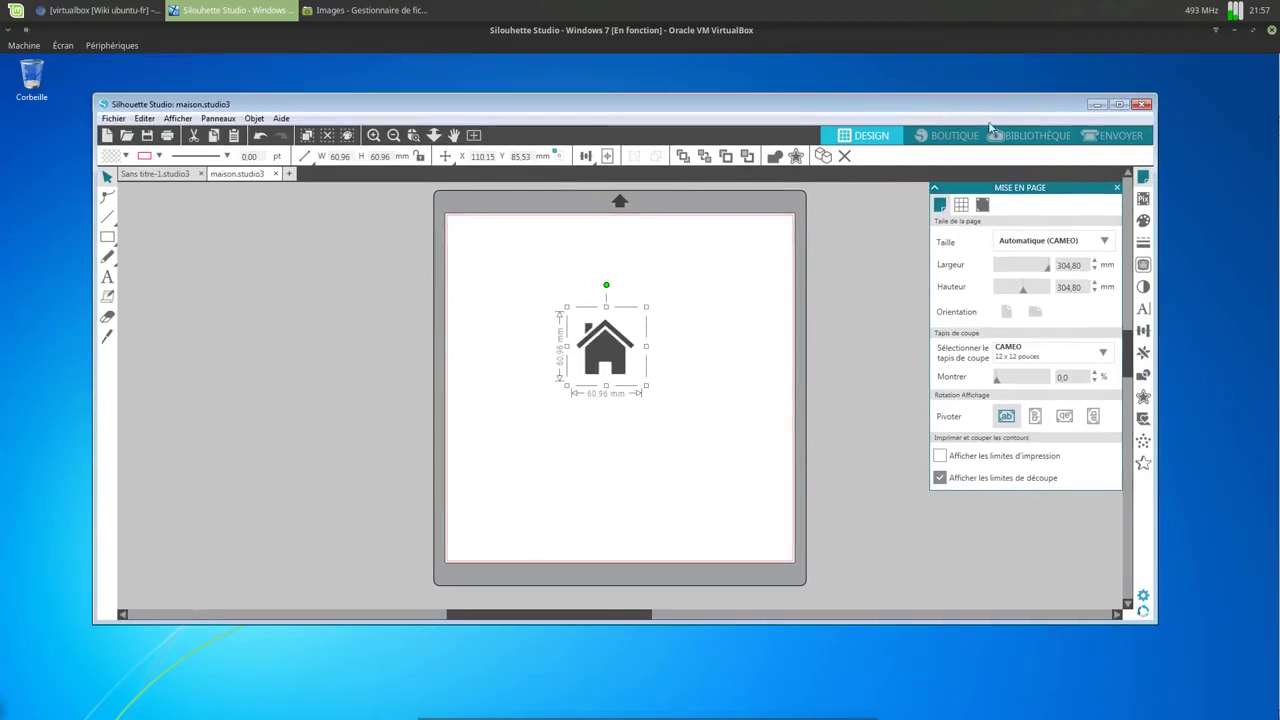
Open a Libraries (Bibliothèques) Explorer window in the Windows guest and reposition it so it partly overlaps Silhouette Studio.
{"action": "mouse_move", "coordinate": [1277, 86]}
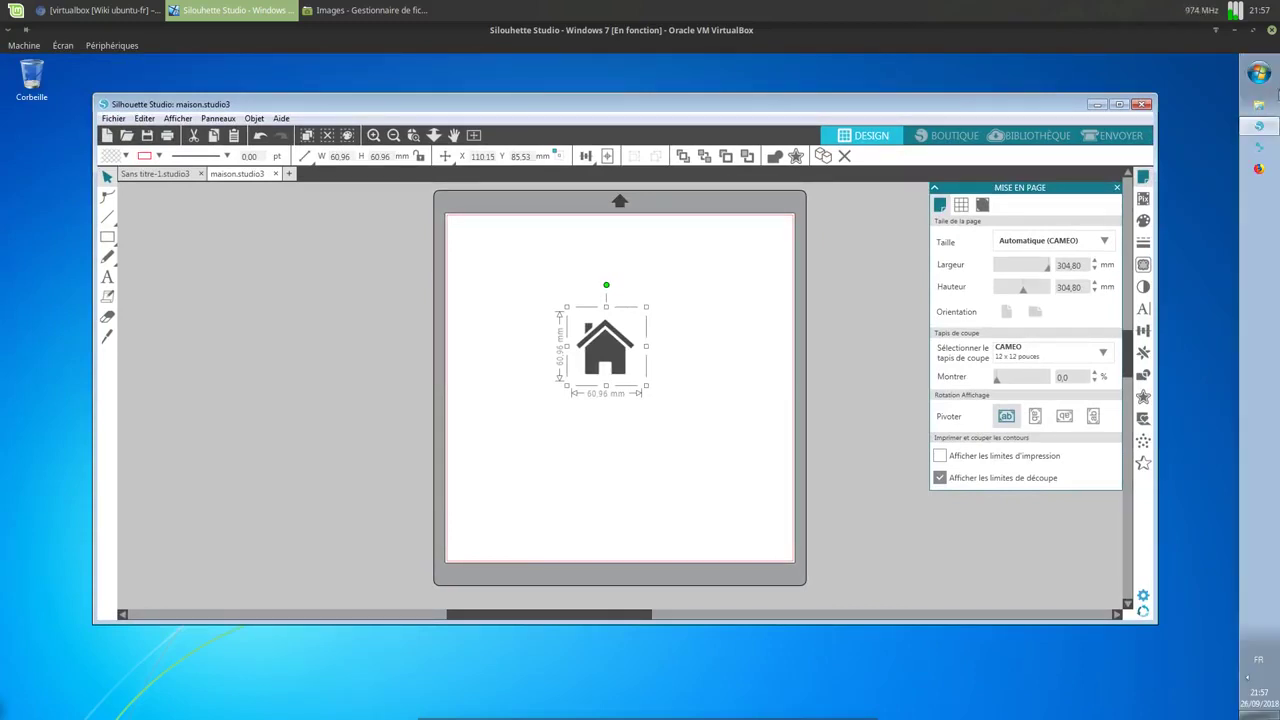
{"action": "left_click", "coordinate": [1258, 105]}
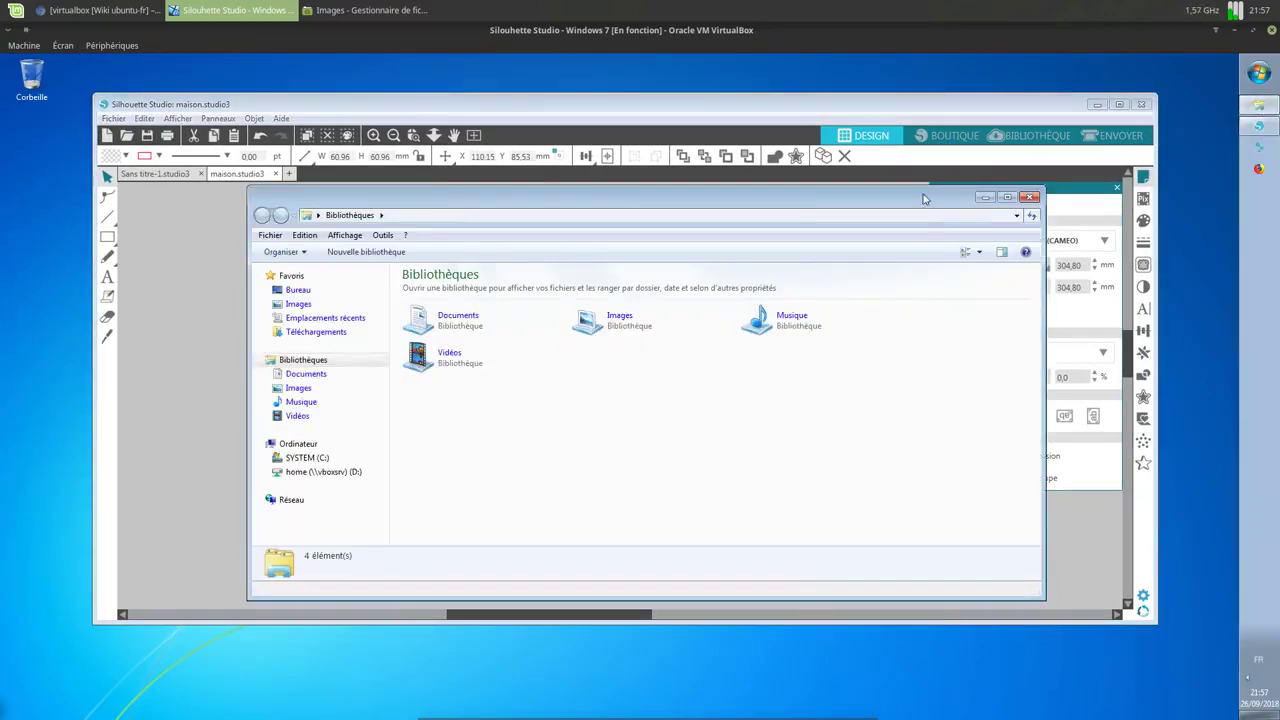
{"action": "left_click_drag", "start_coordinate": [920, 200], "coordinate": [1074, 250]}
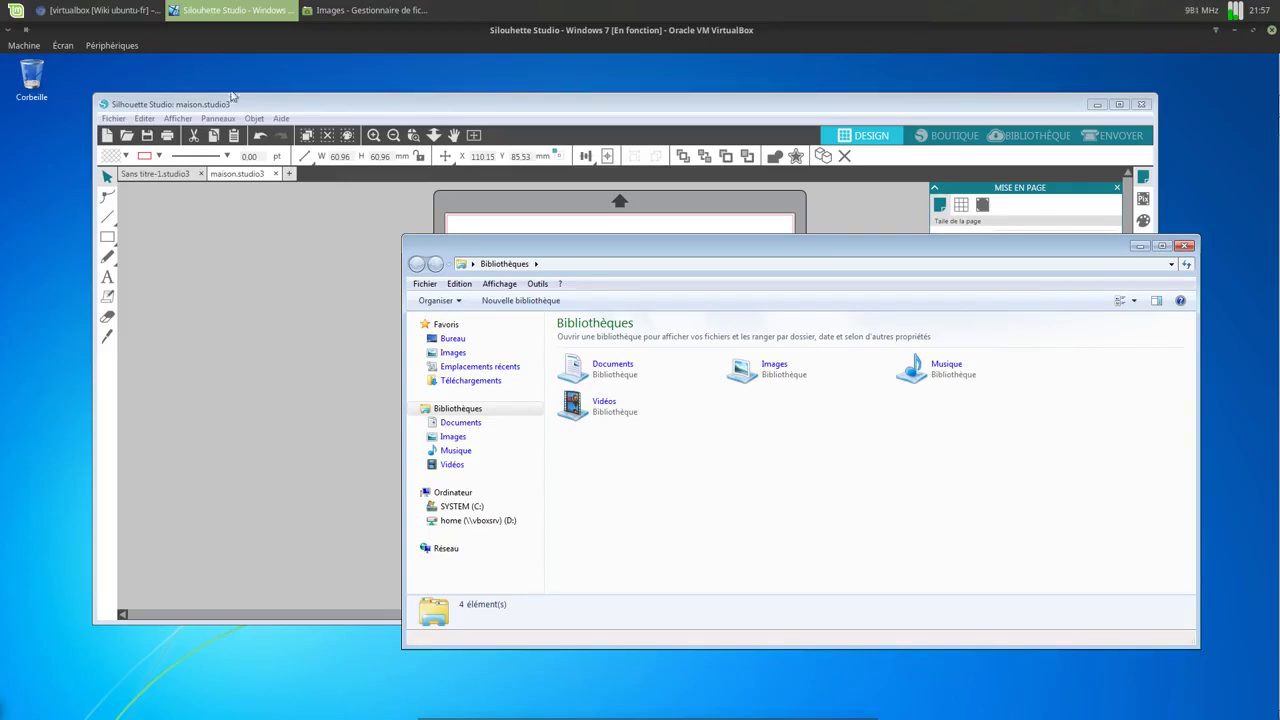
{"action": "left_click", "coordinate": [64, 49]}
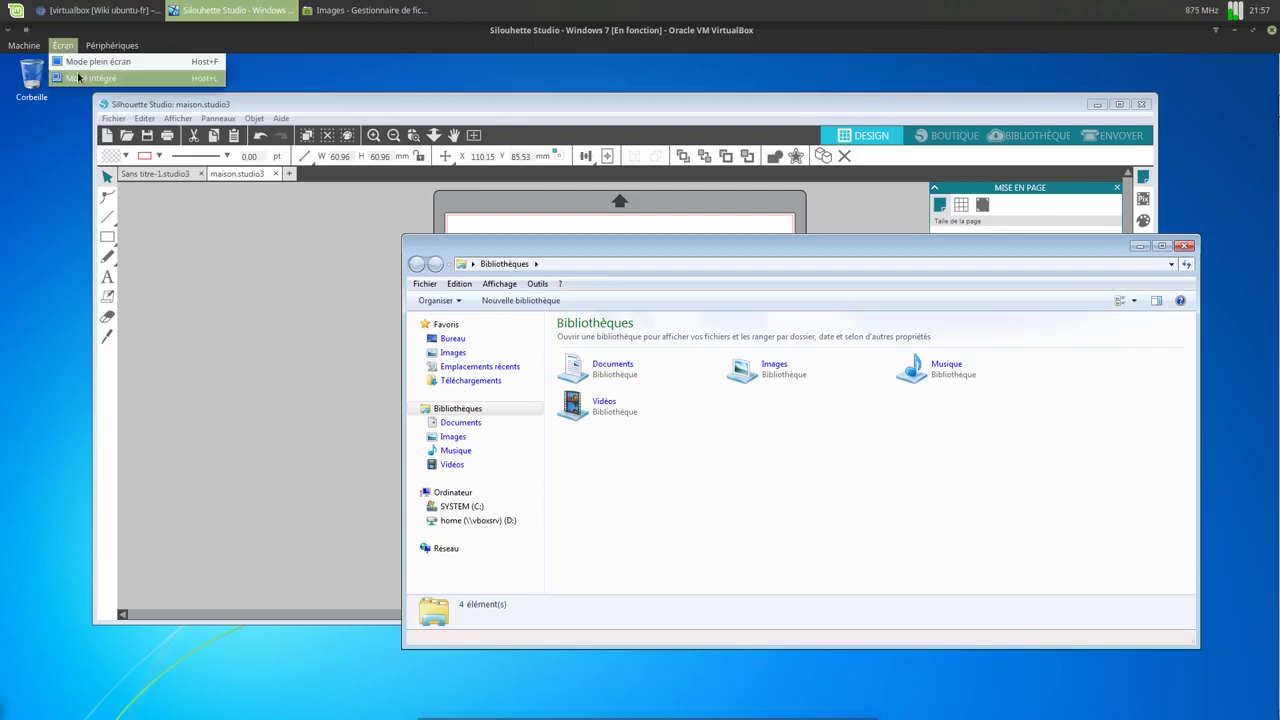
{"action": "left_click", "coordinate": [75, 166]}
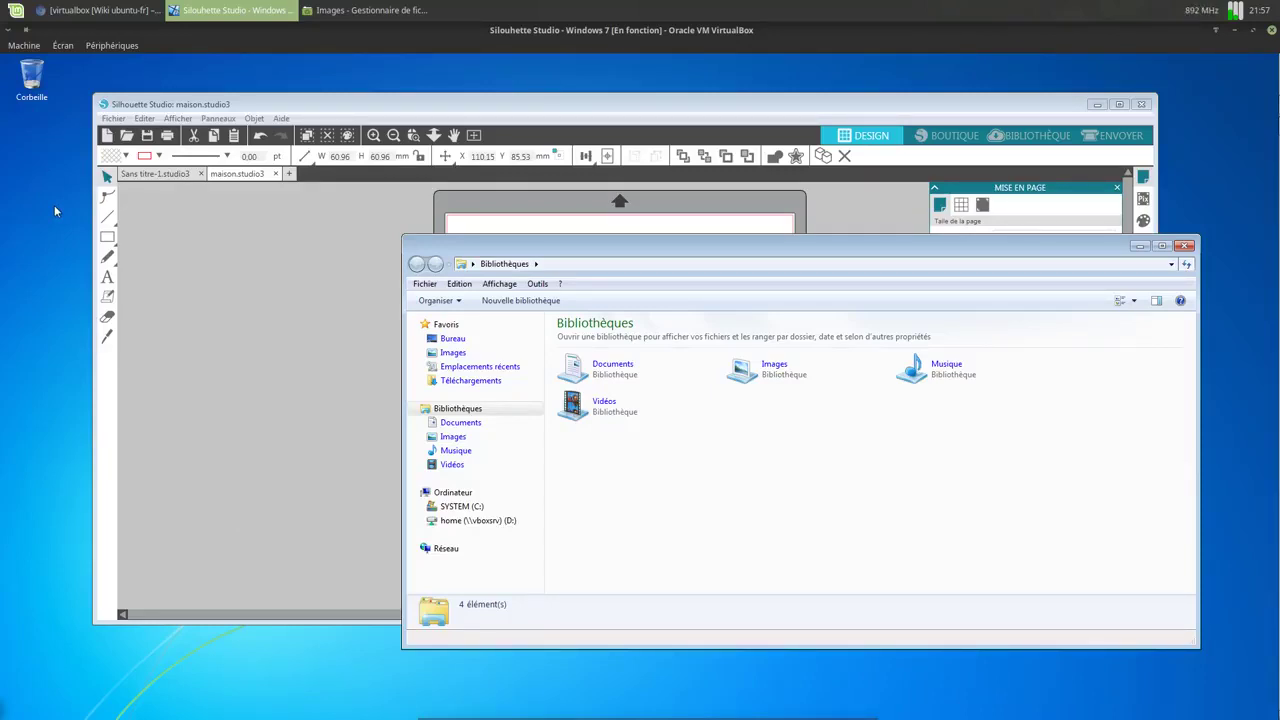
{"action": "left_click", "coordinate": [24, 47]}
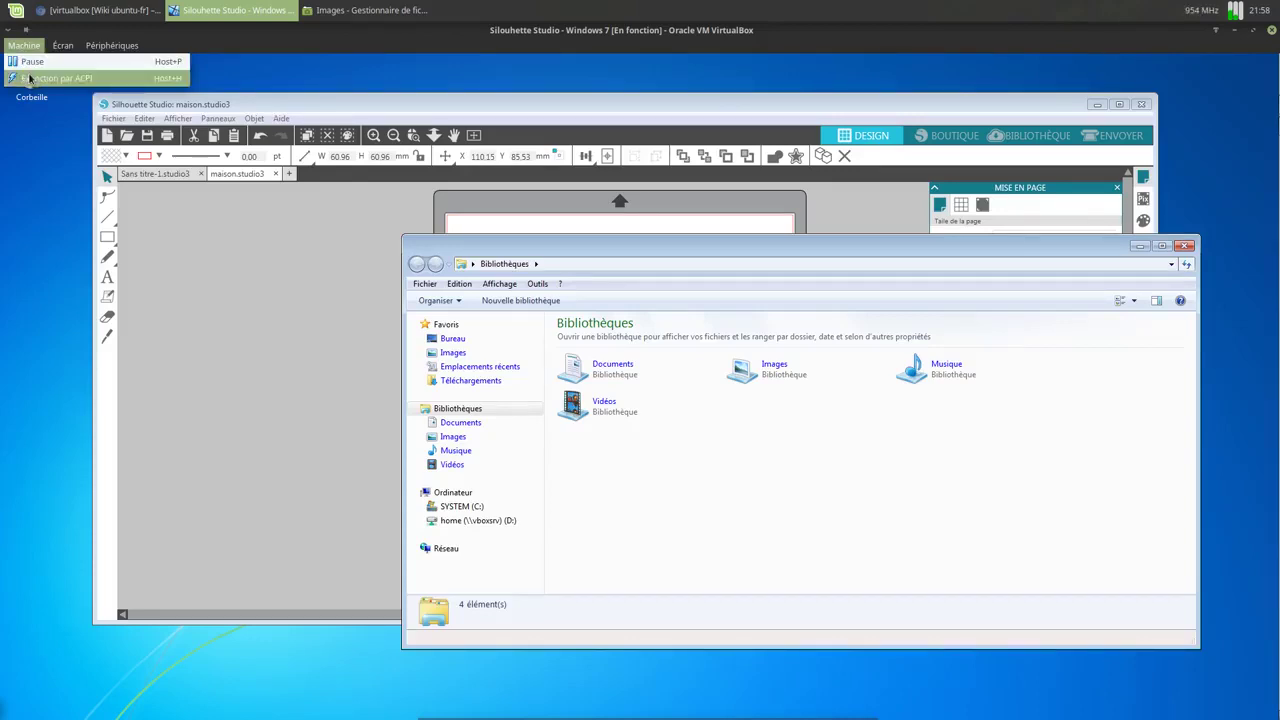
{"action": "left_click", "coordinate": [302, 81]}
{"action": "mouse_move", "coordinate": [1247, 677]}
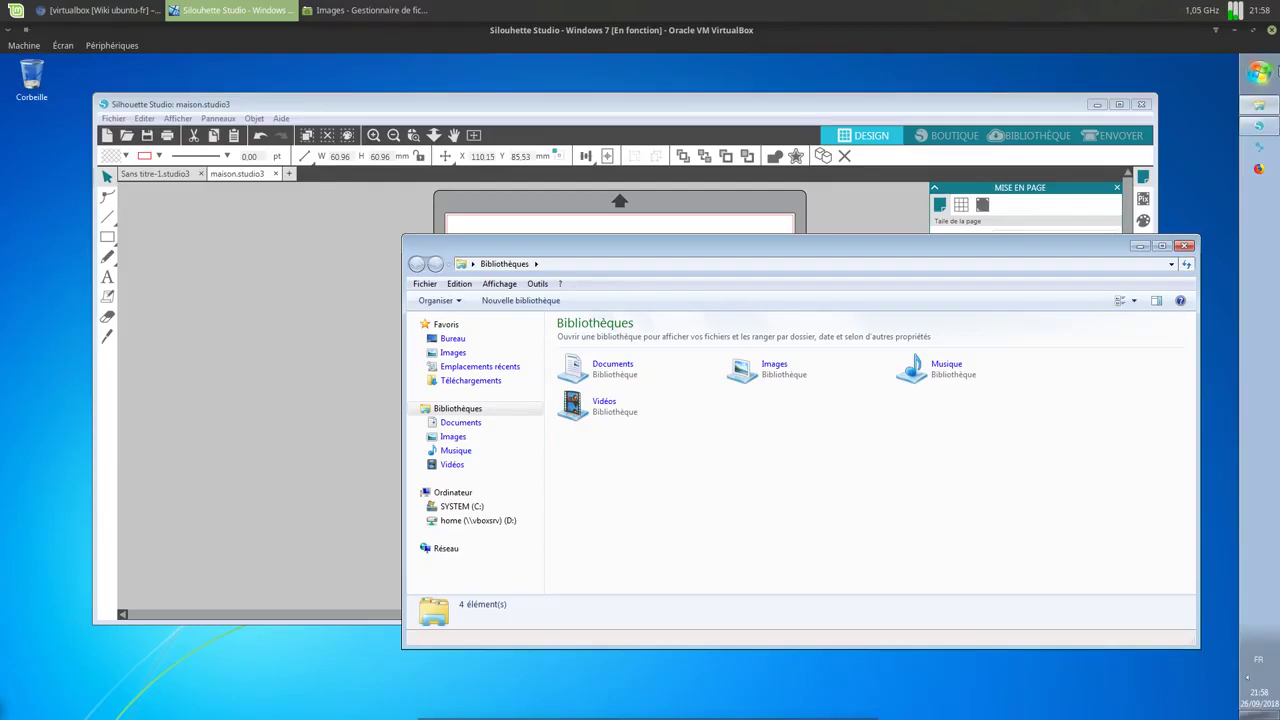
{"action": "left_click", "coordinate": [1257, 74]}
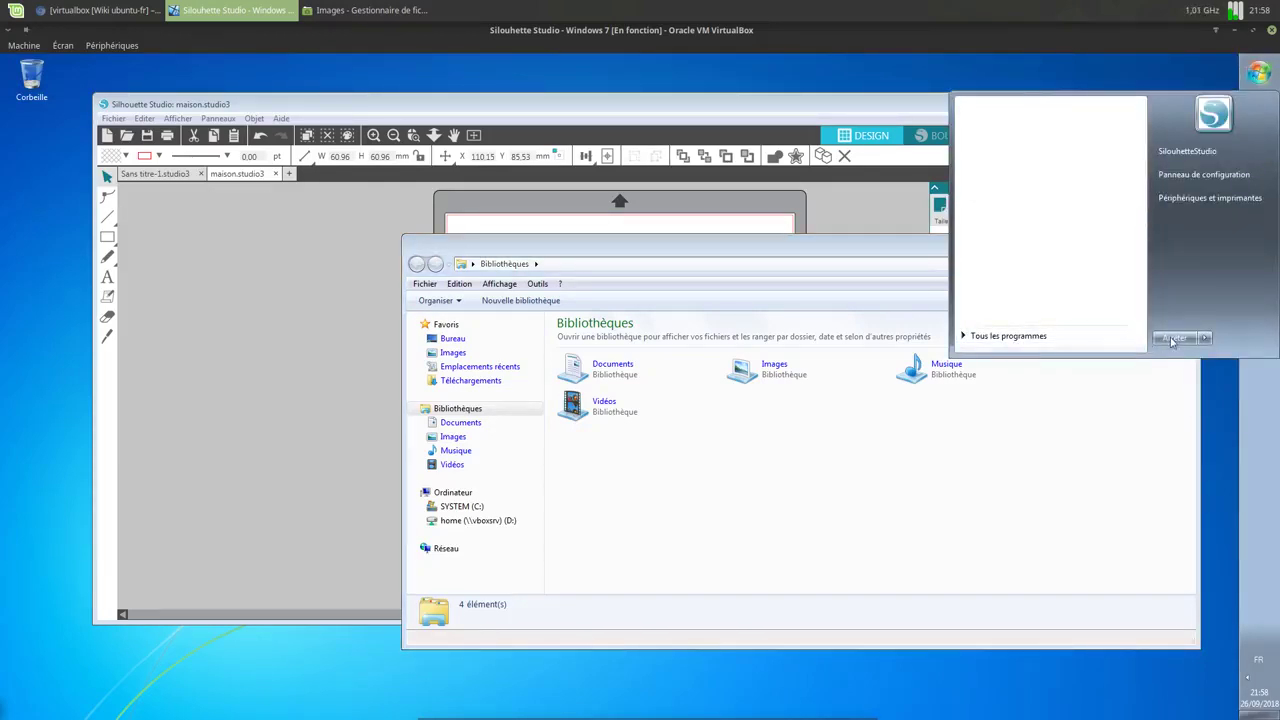
{"action": "left_click", "coordinate": [289, 360]}
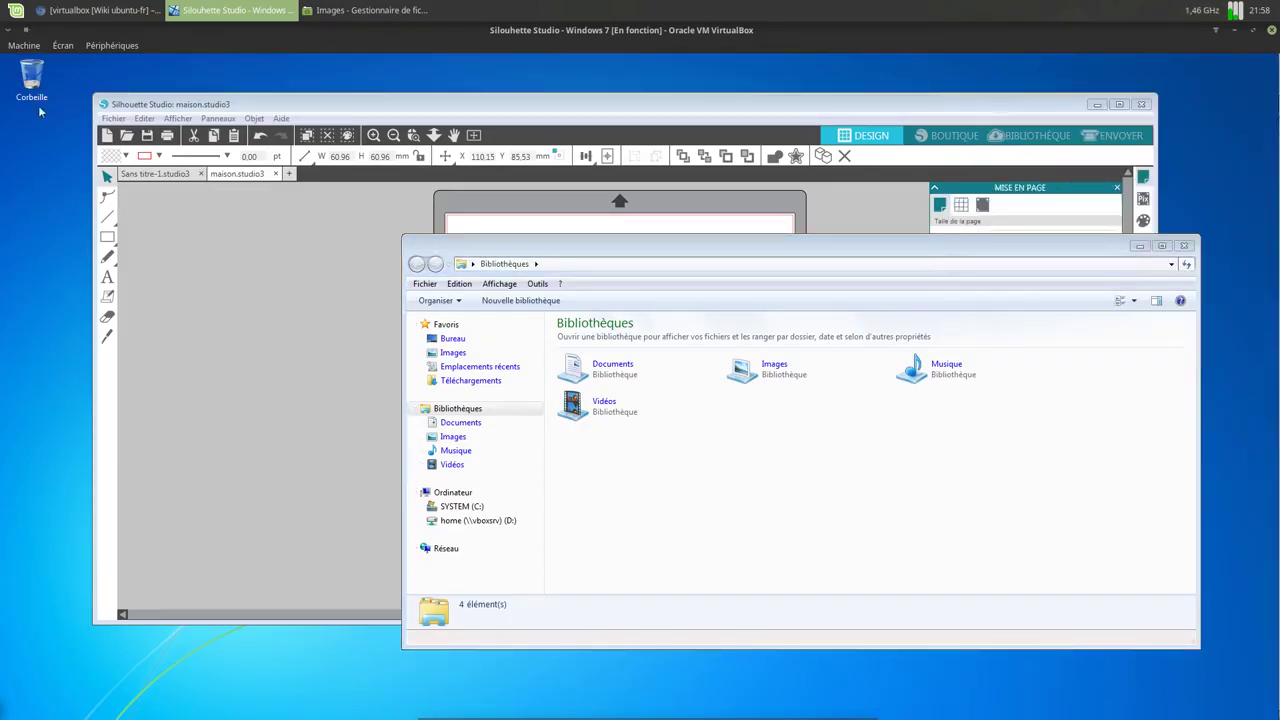
Switch the virtual machine to full-screen mode, opting not to show the information message again, and return to windowed mode.
{"action": "left_click", "coordinate": [62, 48]}
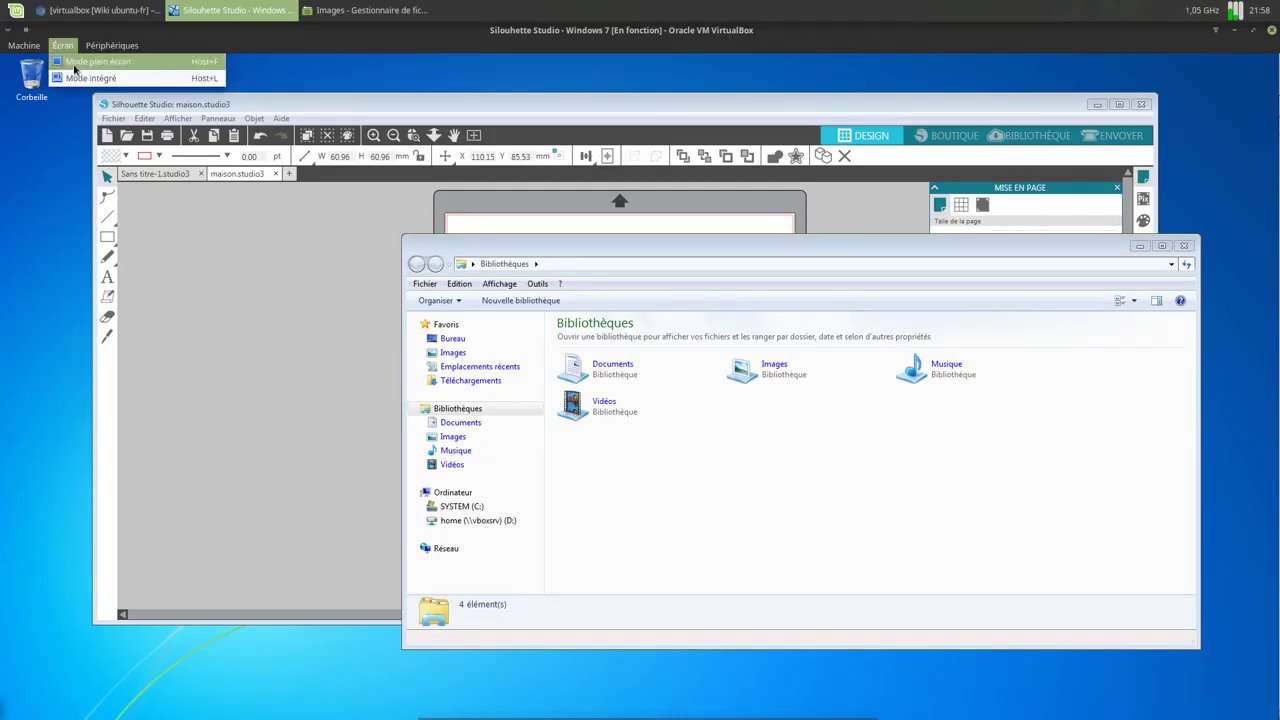
{"action": "left_click", "coordinate": [74, 62]}
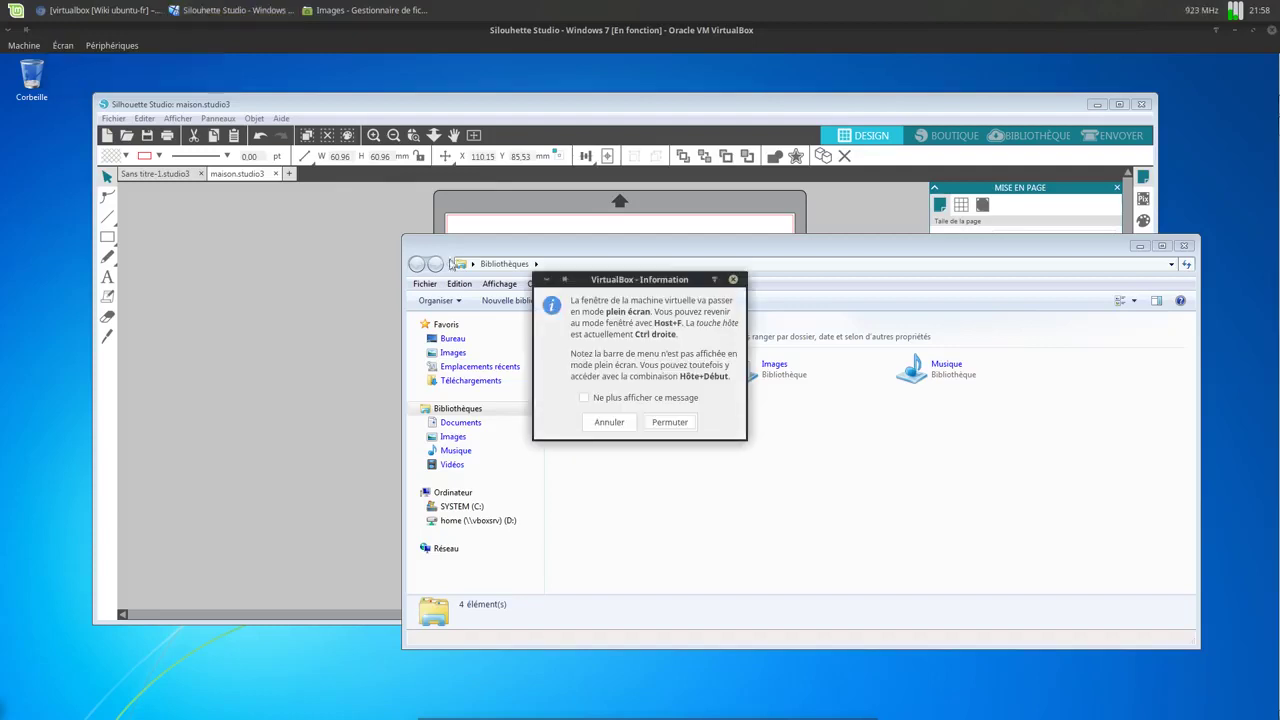
{"action": "left_click", "coordinate": [634, 398]}
{"action": "left_click", "coordinate": [669, 422]}
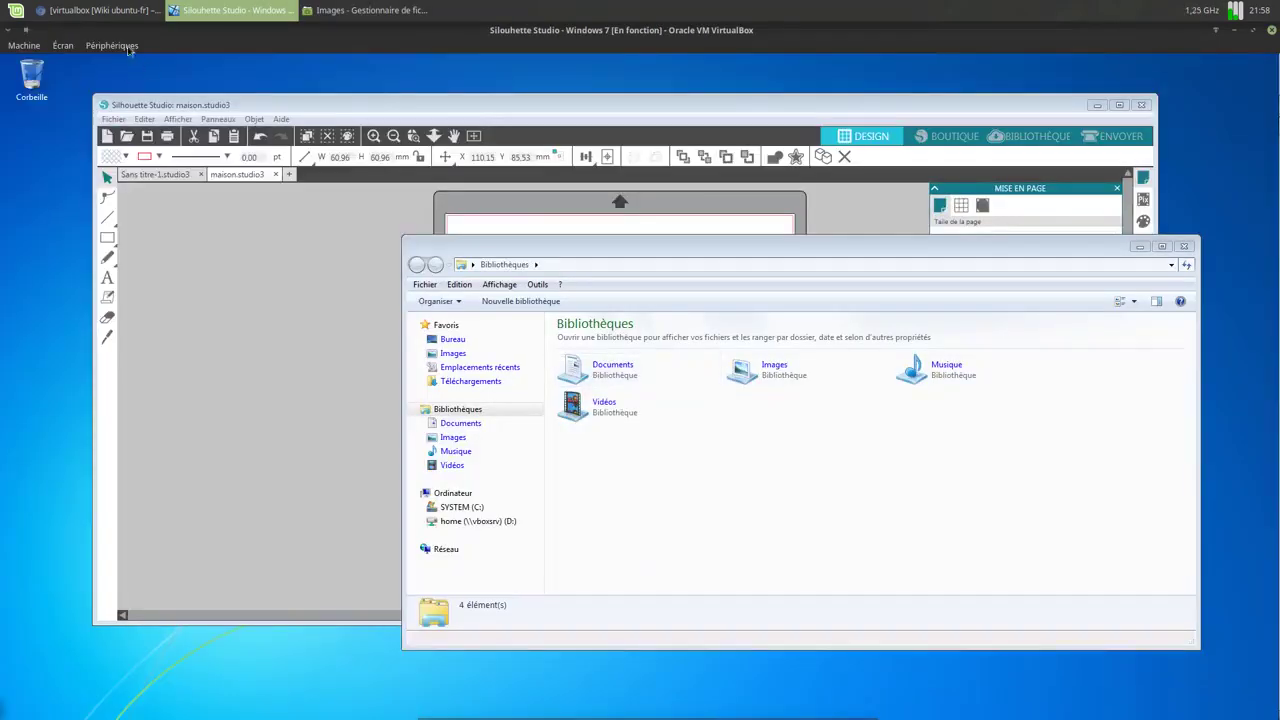
Switch the virtual machine to seamless mode (Mode intégré) and minimize the host file manager to reveal the Linux desktop.
{"action": "left_click", "coordinate": [70, 49]}
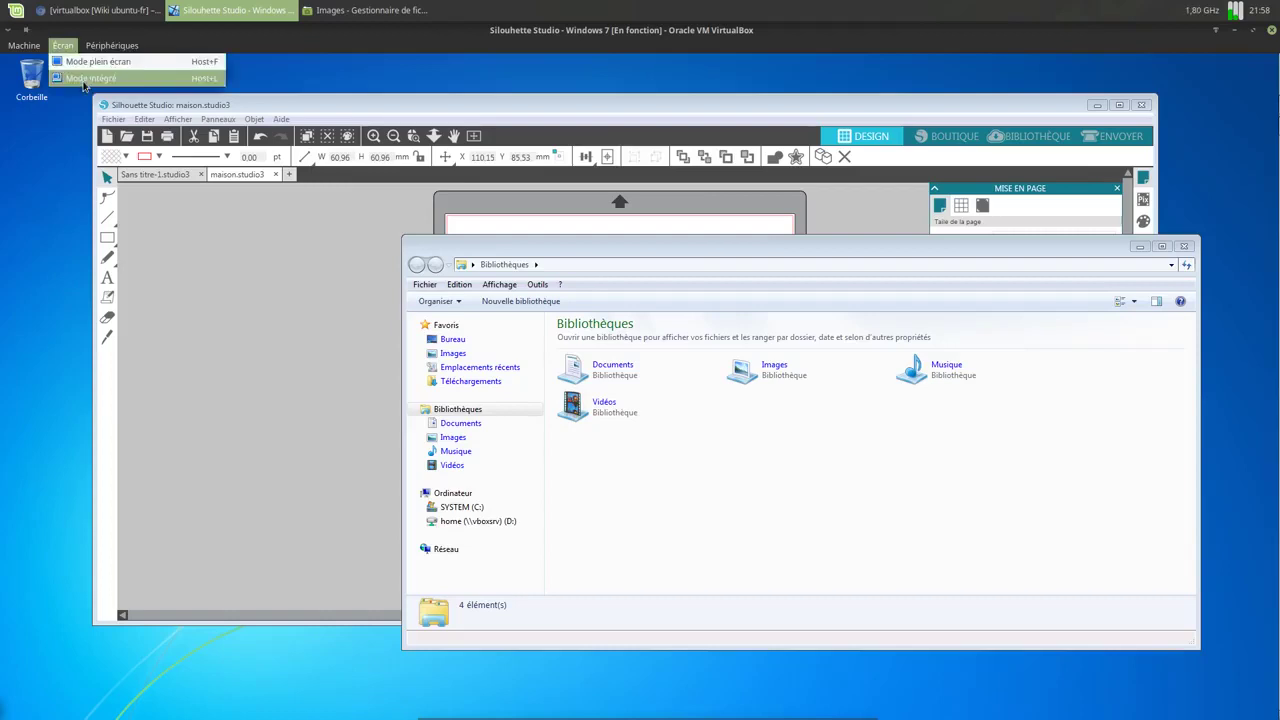
{"action": "left_click", "coordinate": [84, 80]}
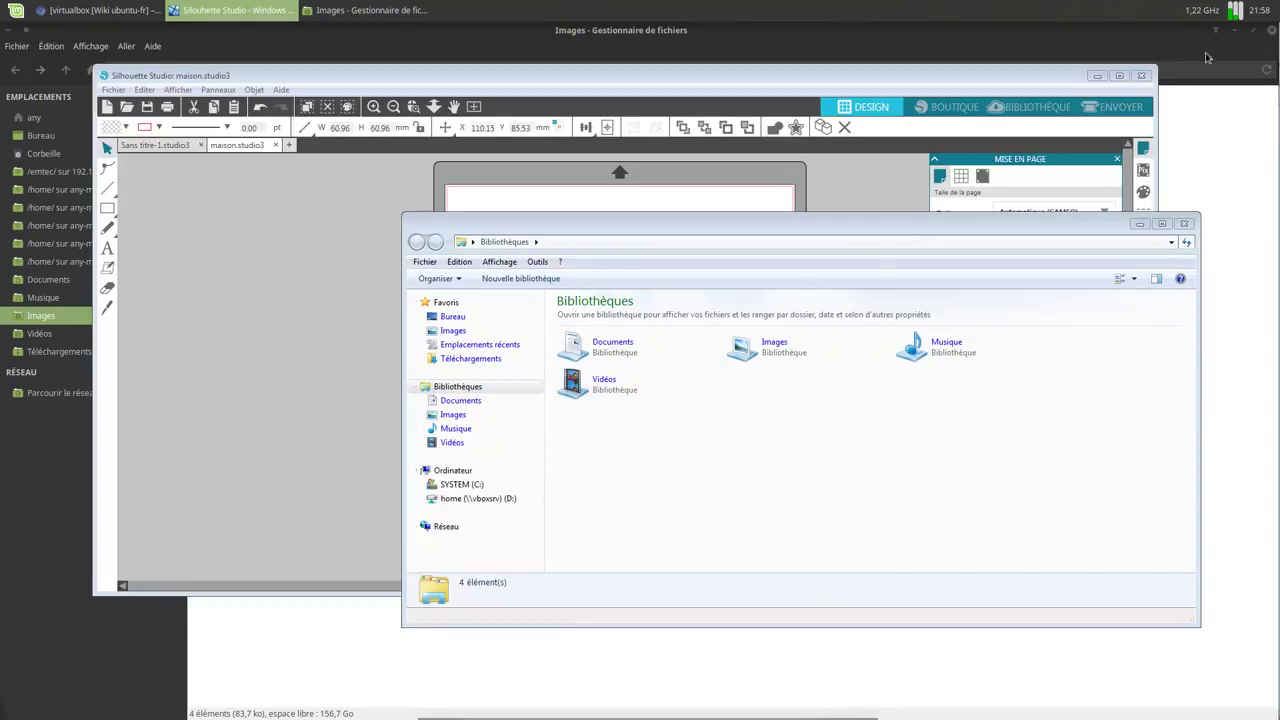
{"action": "left_click", "coordinate": [1233, 31]}
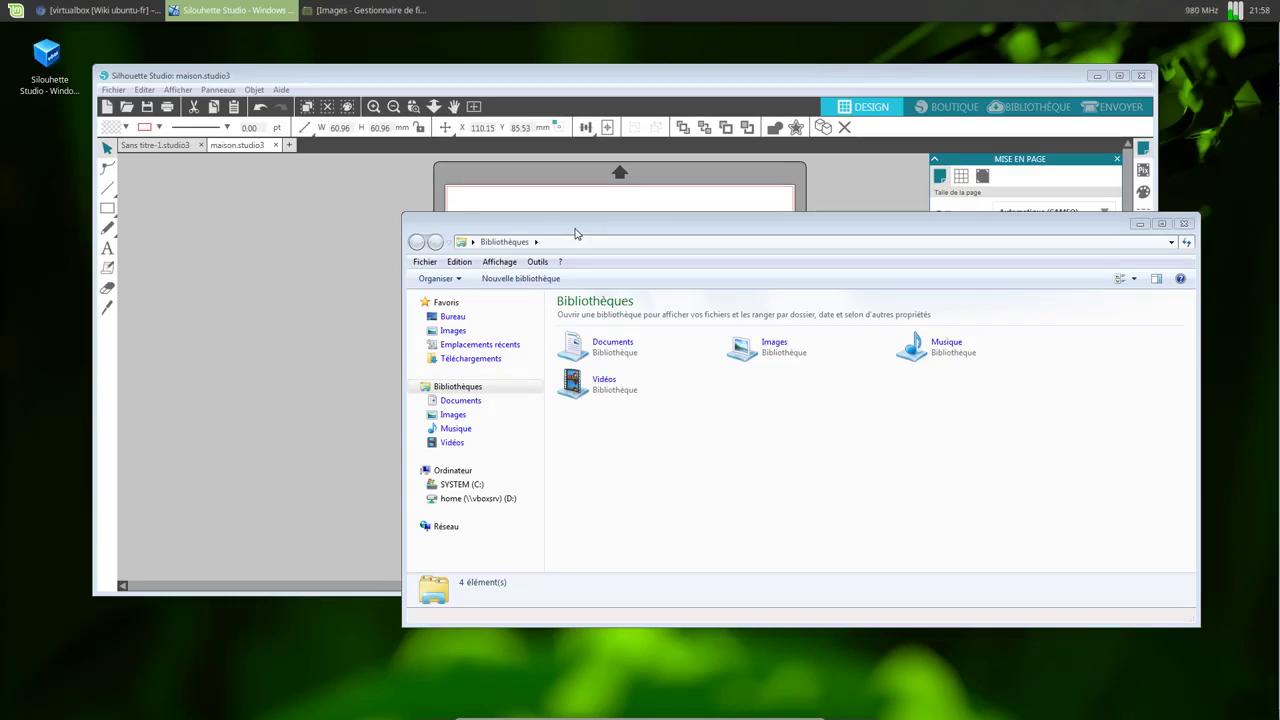
Rearrange the Explorer and Silhouette Studio windows on the Linux desktop, and briefly show the Windows Start menu there.
{"action": "left_click_drag", "start_coordinate": [575, 233], "coordinate": [605, 277]}
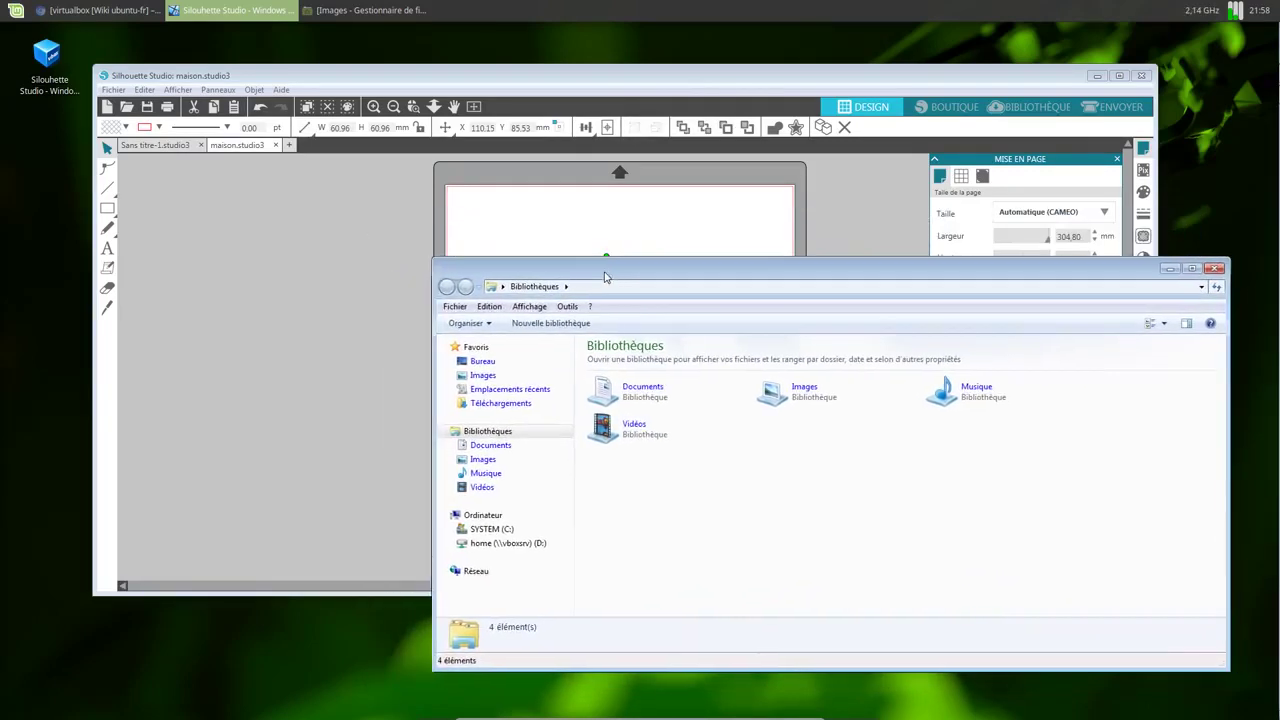
{"action": "mouse_move", "coordinate": [531, 88]}
{"action": "left_mouse_down"}
{"action": "mouse_move", "coordinate": [531, 64]}
{"action": "mouse_move", "coordinate": [525, 77]}
{"action": "left_mouse_up"}
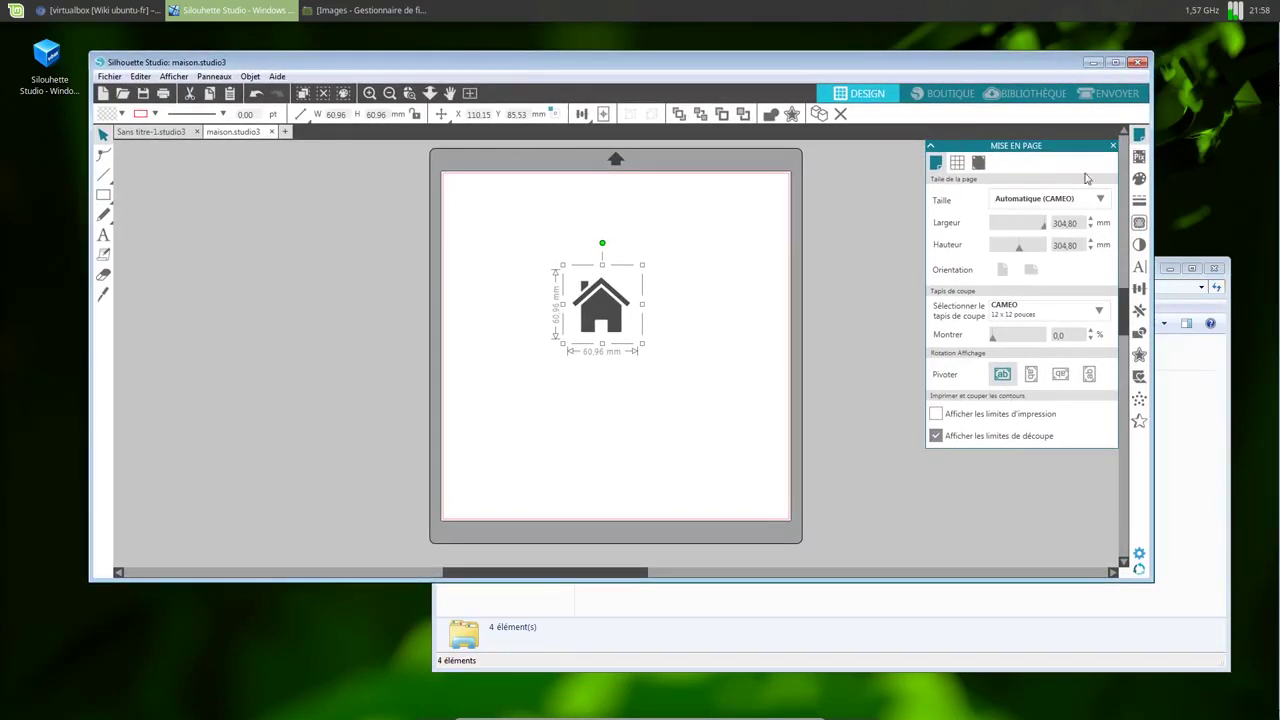
{"action": "mouse_move", "coordinate": [1276, 116]}
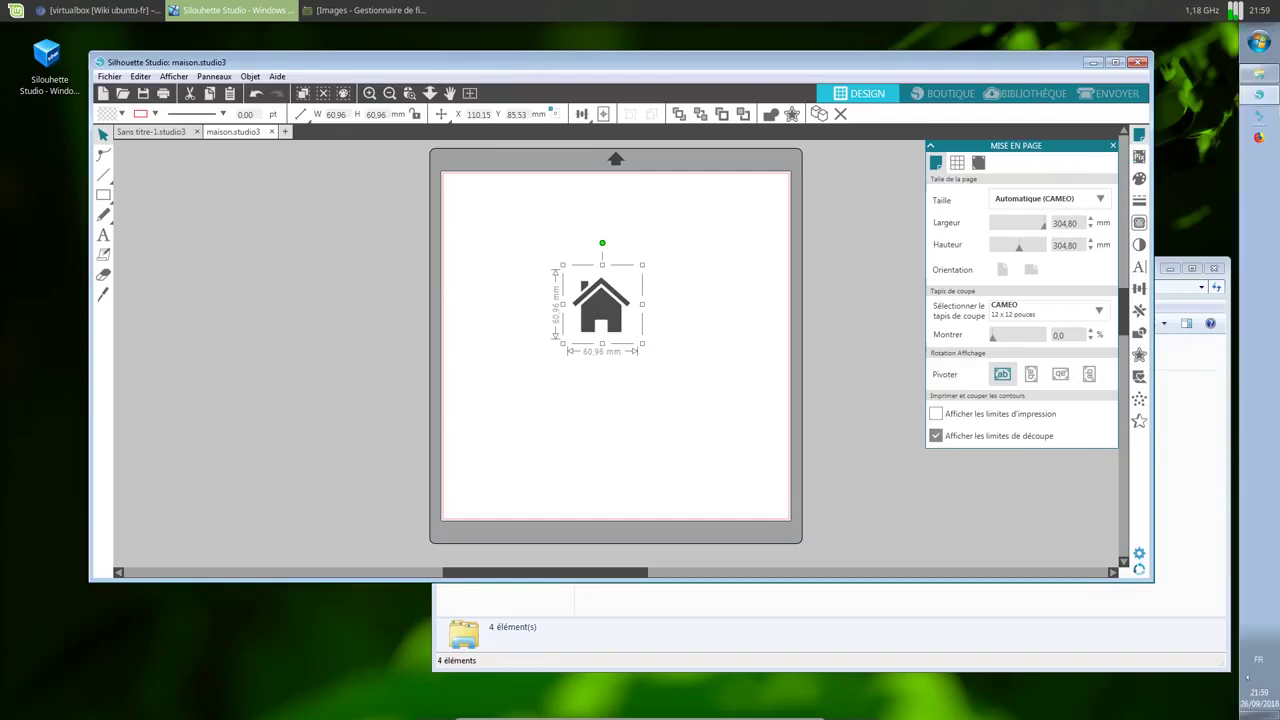
{"action": "left_click", "coordinate": [1261, 45]}
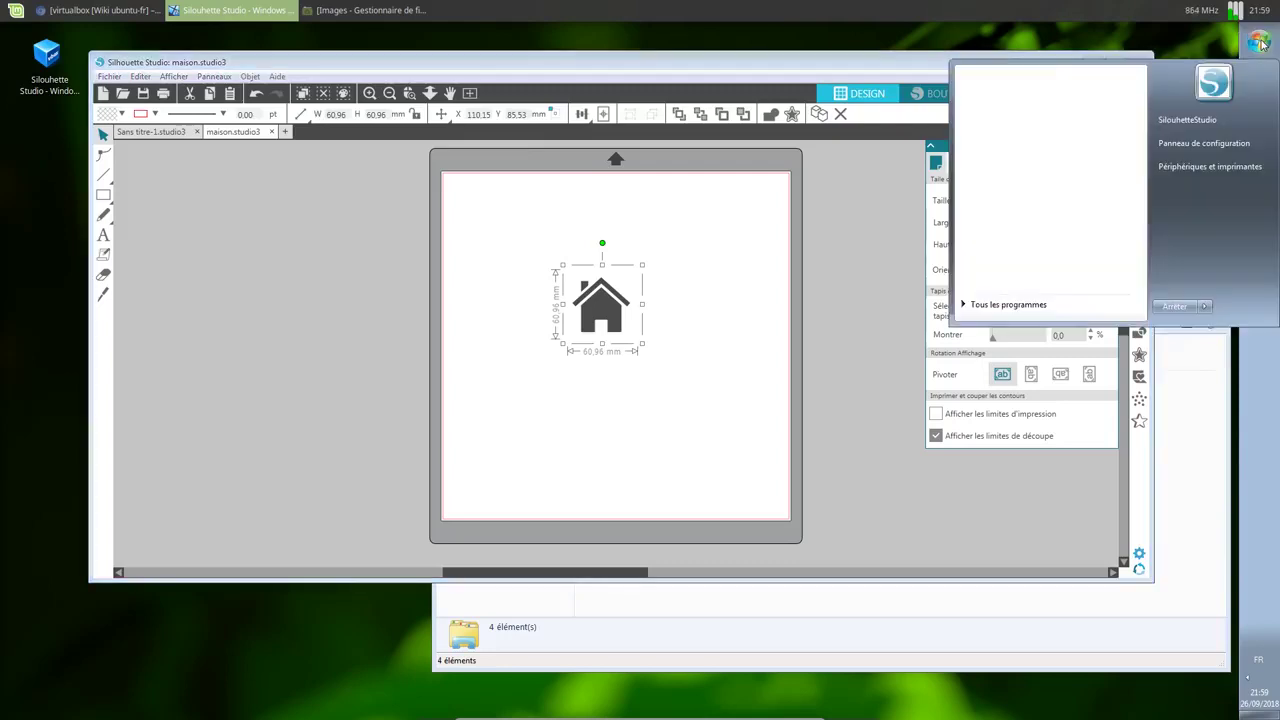
{"action": "left_click", "coordinate": [877, 75]}
{"action": "left_click_drag", "start_coordinate": [877, 75], "coordinate": [882, 62]}
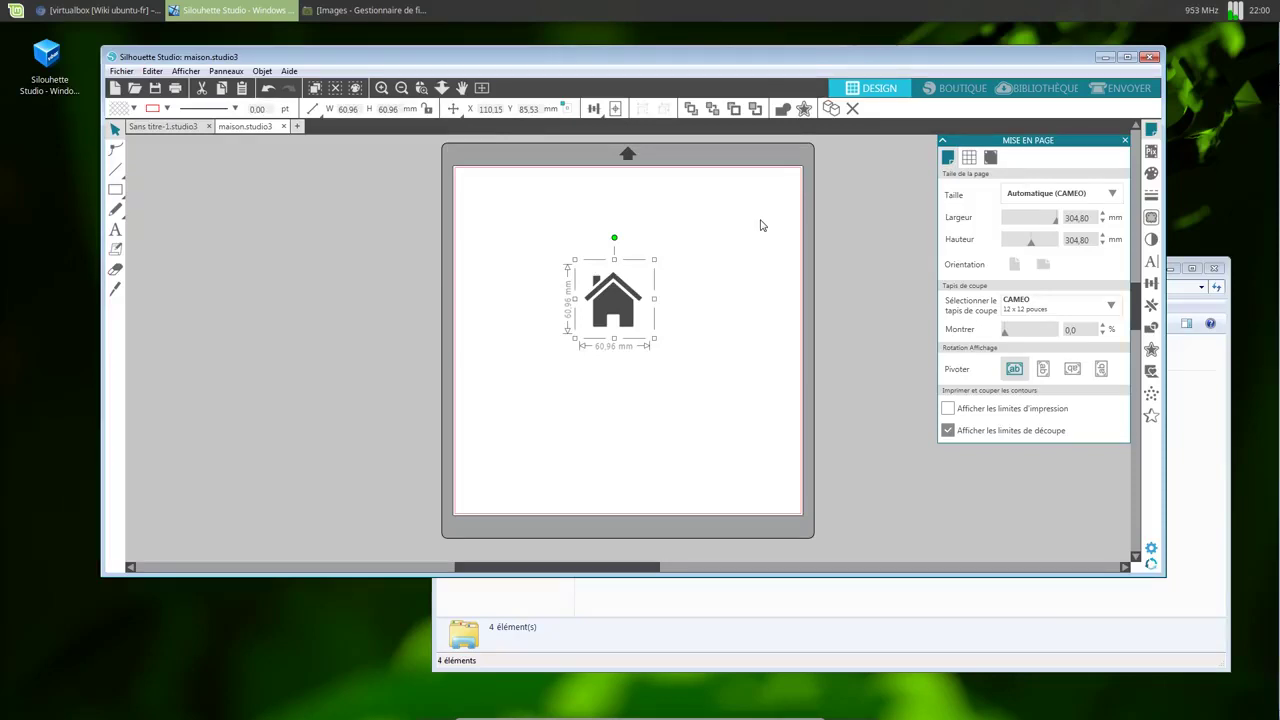
Return the virtual machine from seamless mode to its normal window and close the Libraries Explorer window.
{"action": "left_click", "coordinate": [1152, 60]}
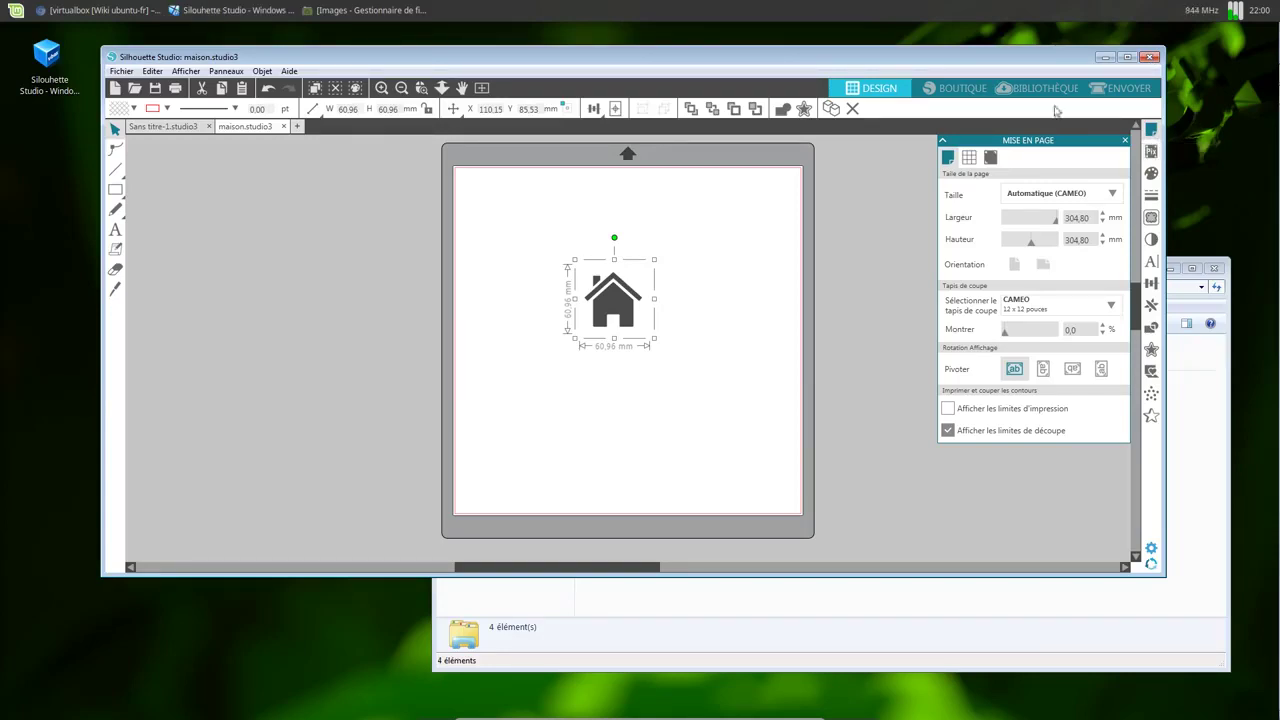
{"action": "left_click", "coordinate": [1000, 57]}
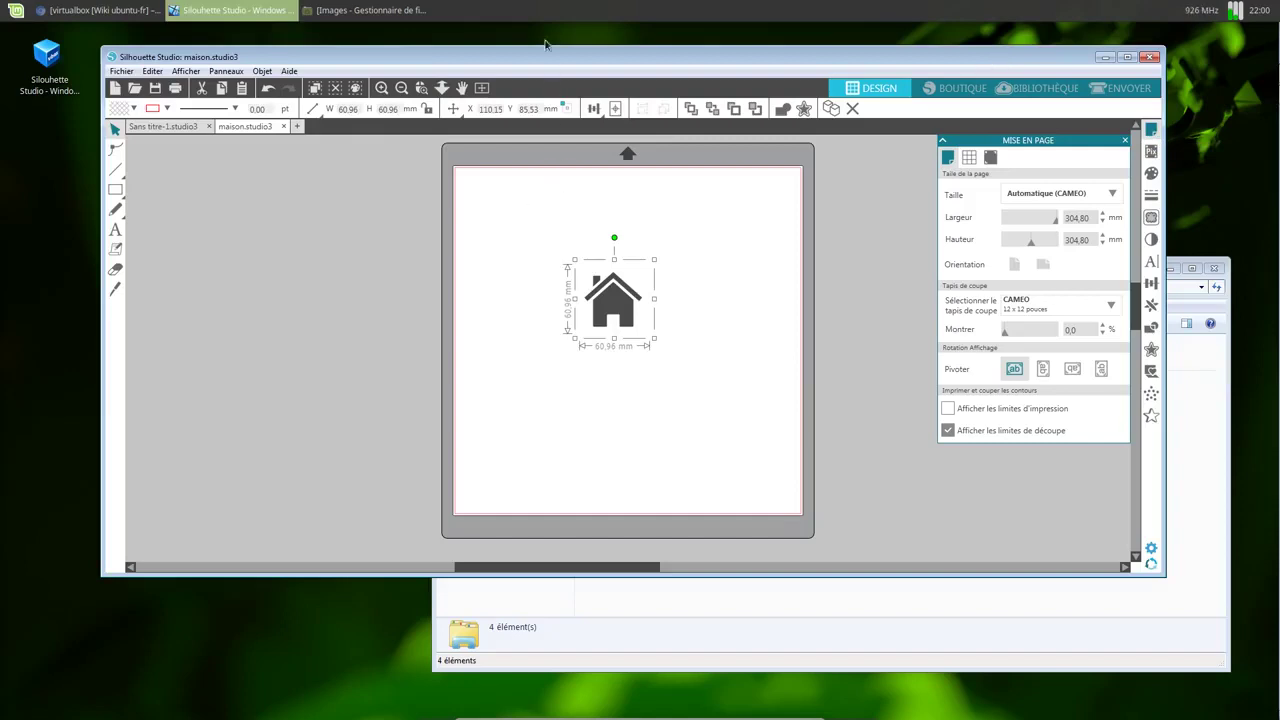
{"action": "left_click_drag", "start_coordinate": [552, 58], "coordinate": [552, 73]}
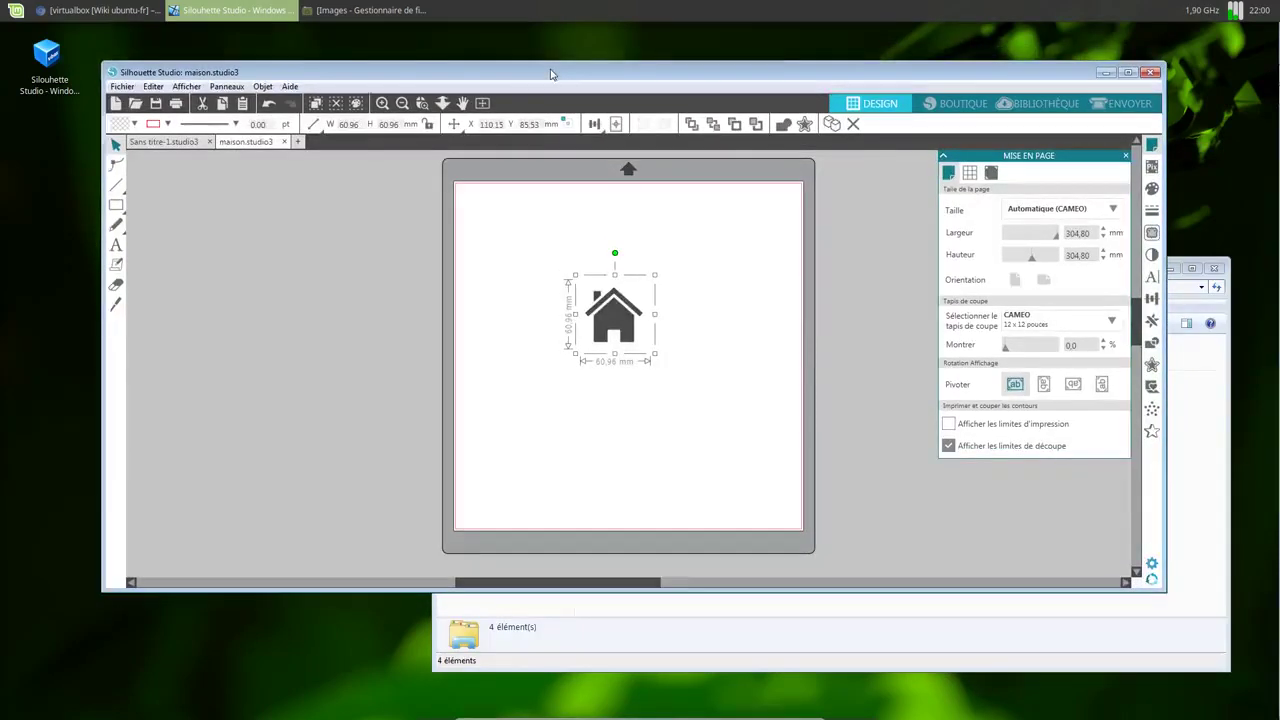
{"action": "key", "text": "Control_R+l"}
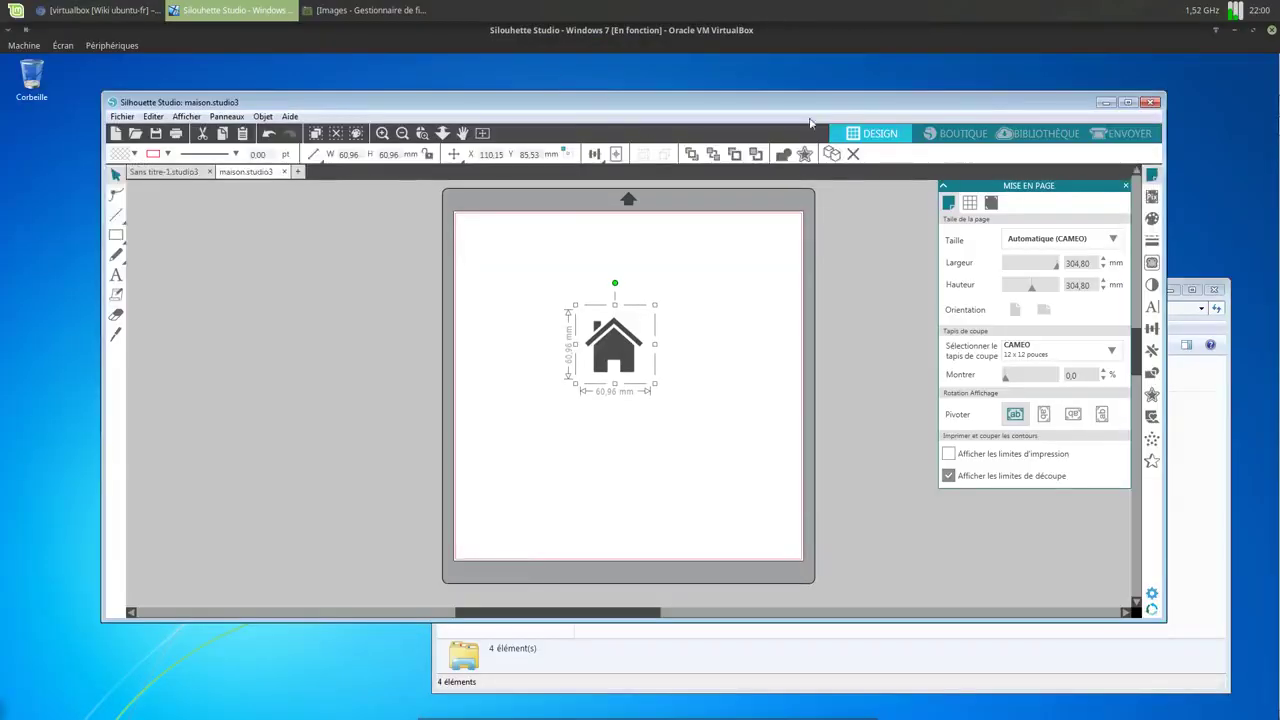
{"action": "left_click", "coordinate": [1218, 291]}
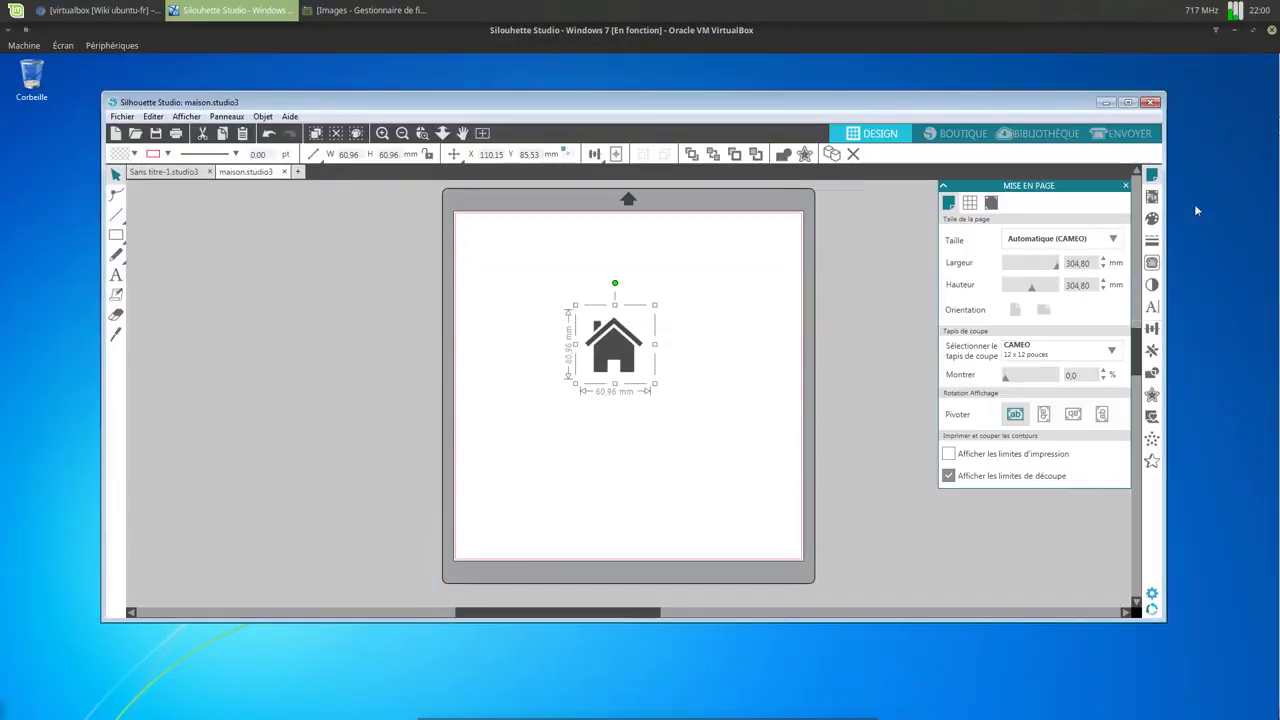
Shut down the Windows 7 guest, discarding the unsaved Silhouette Studio documents.
{"action": "left_click", "coordinate": [1262, 74]}
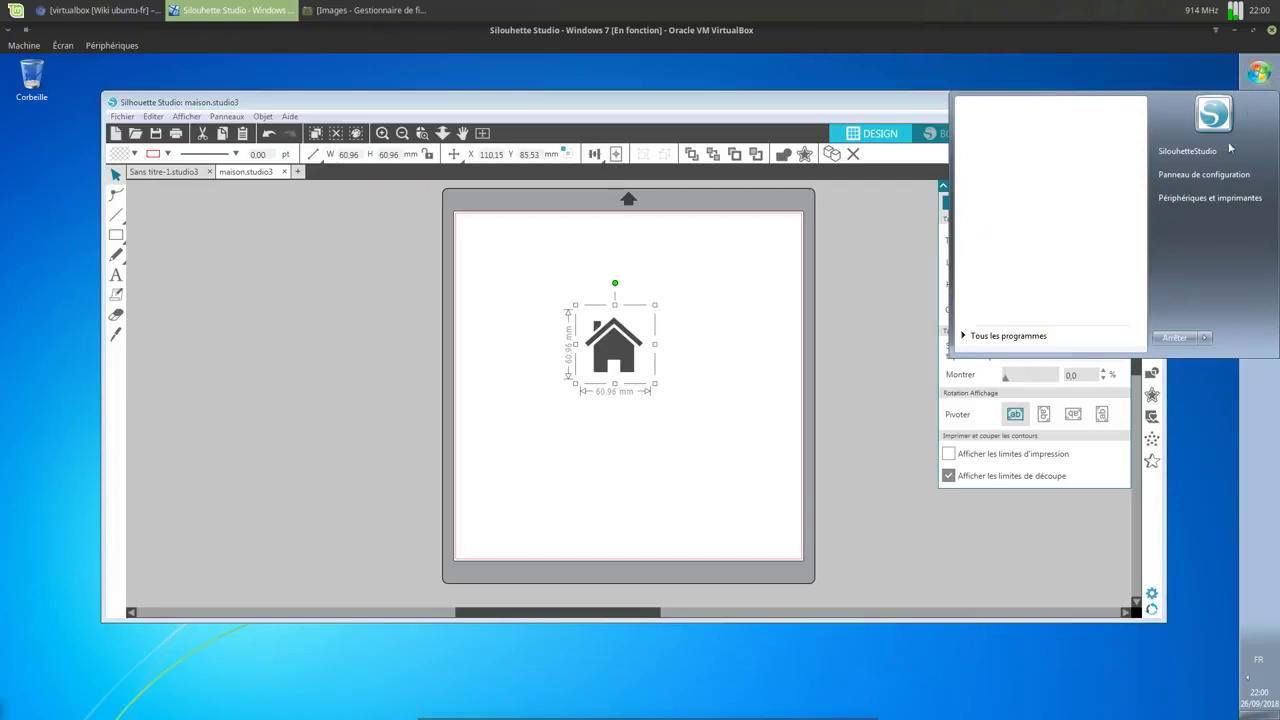
{"action": "left_click", "coordinate": [1180, 338]}
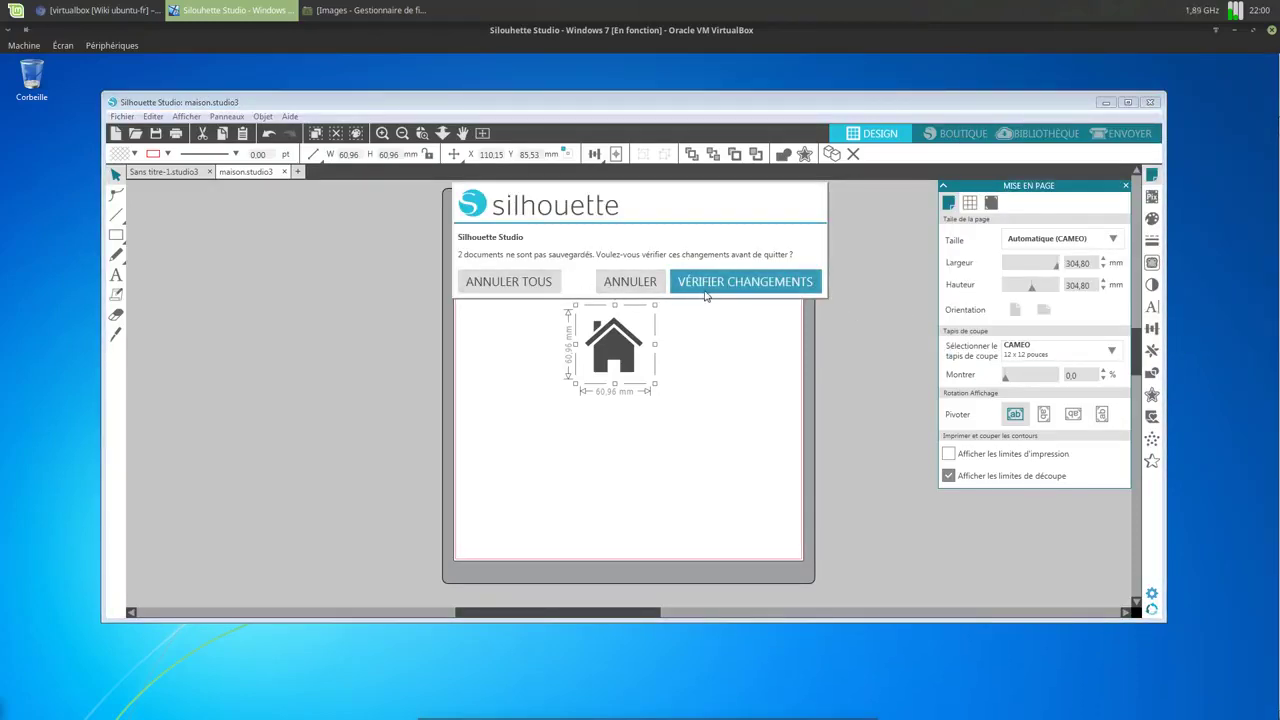
{"action": "left_click", "coordinate": [517, 286]}
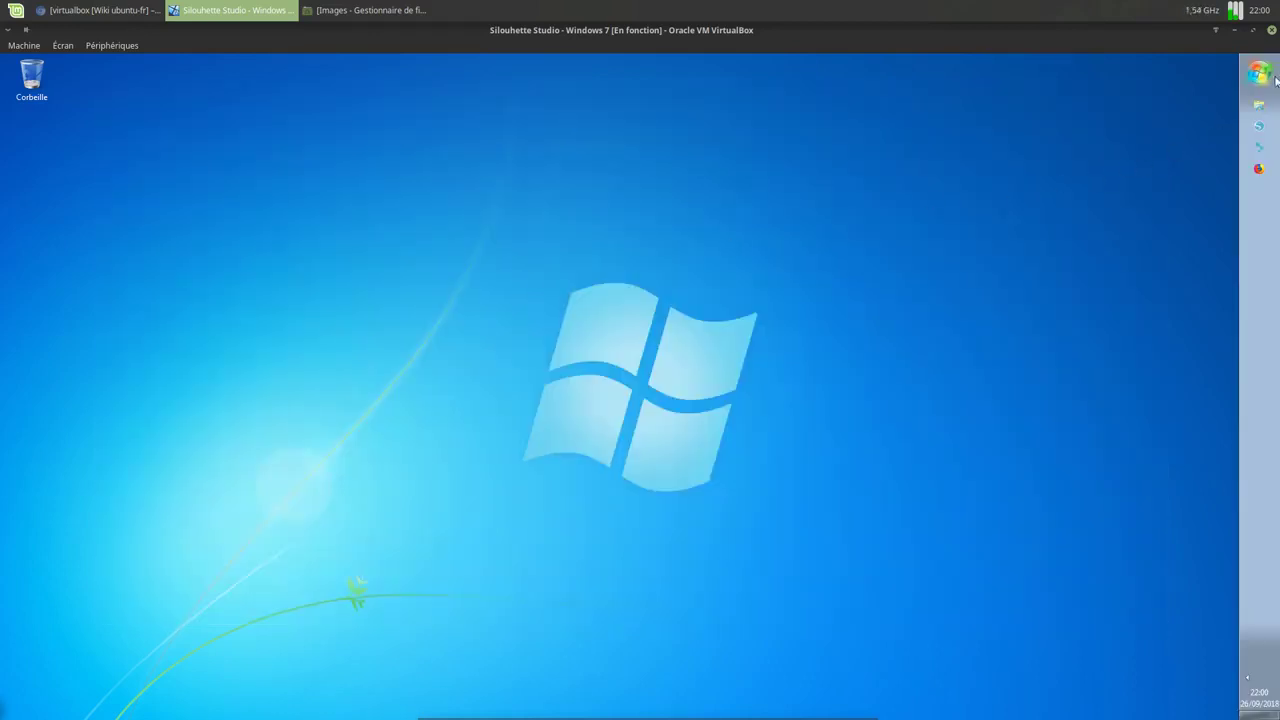
{"action": "left_click", "coordinate": [1260, 78]}
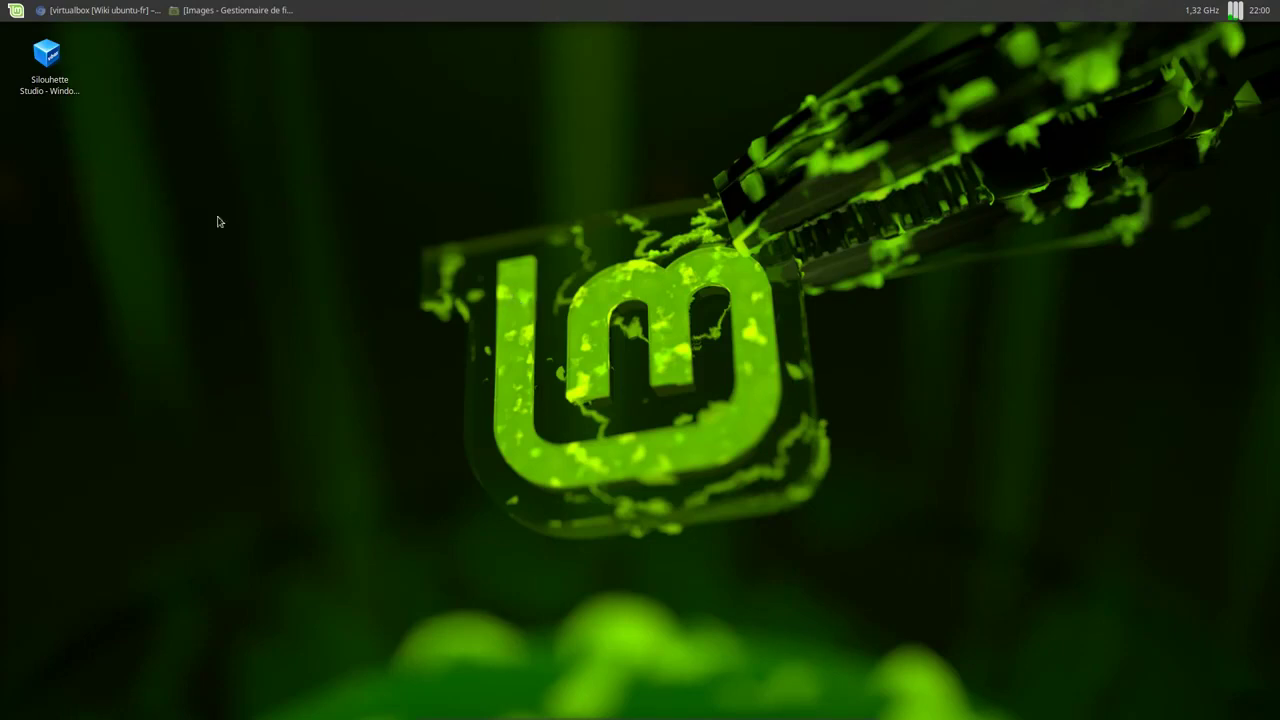
Move the virtual machine's launcher from the Linux desktop to the trash.
{"action": "left_click", "coordinate": [63, 66]}
{"action": "right_click", "coordinate": [63, 66]}
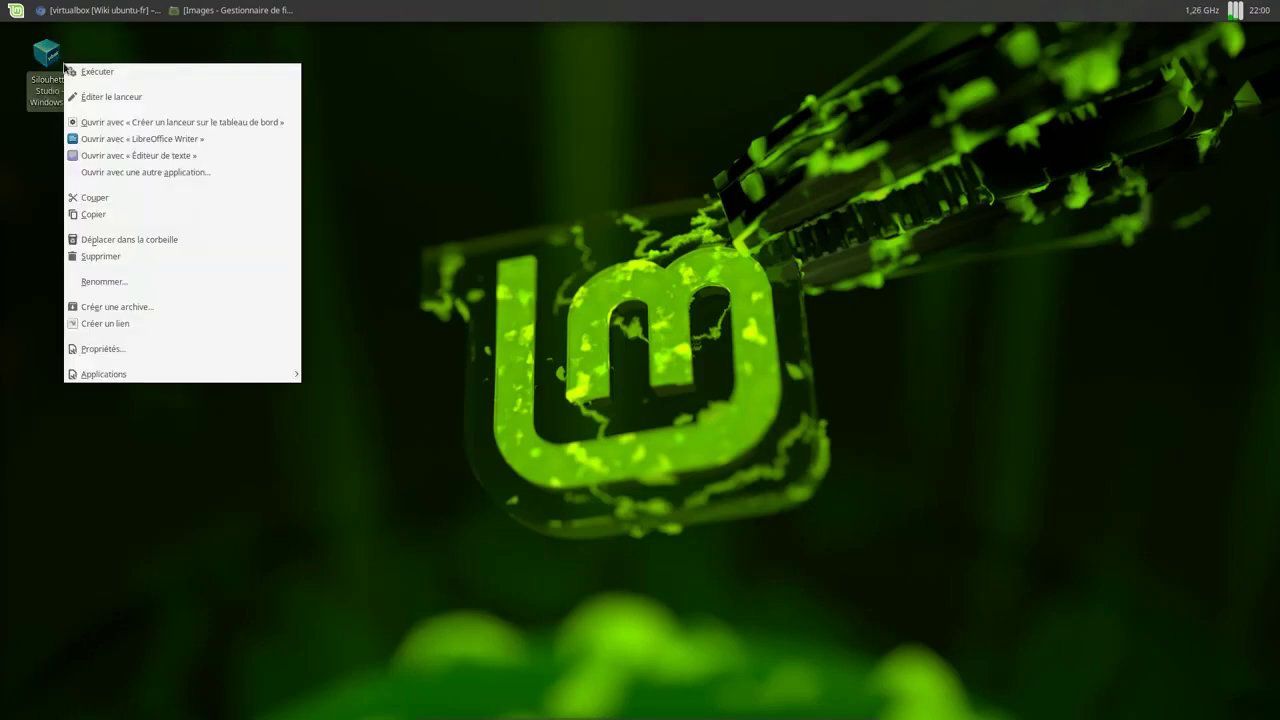
{"action": "left_click", "coordinate": [112, 241]}
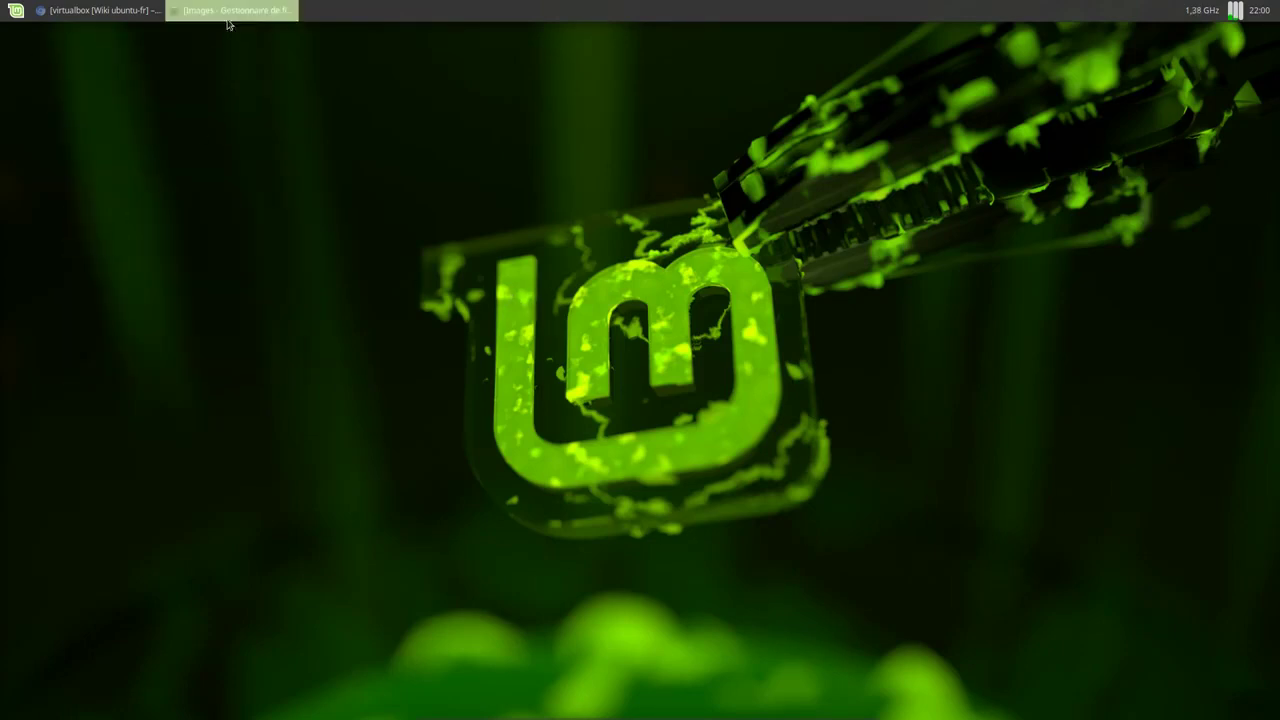
{"action": "left_click", "coordinate": [110, 10]}
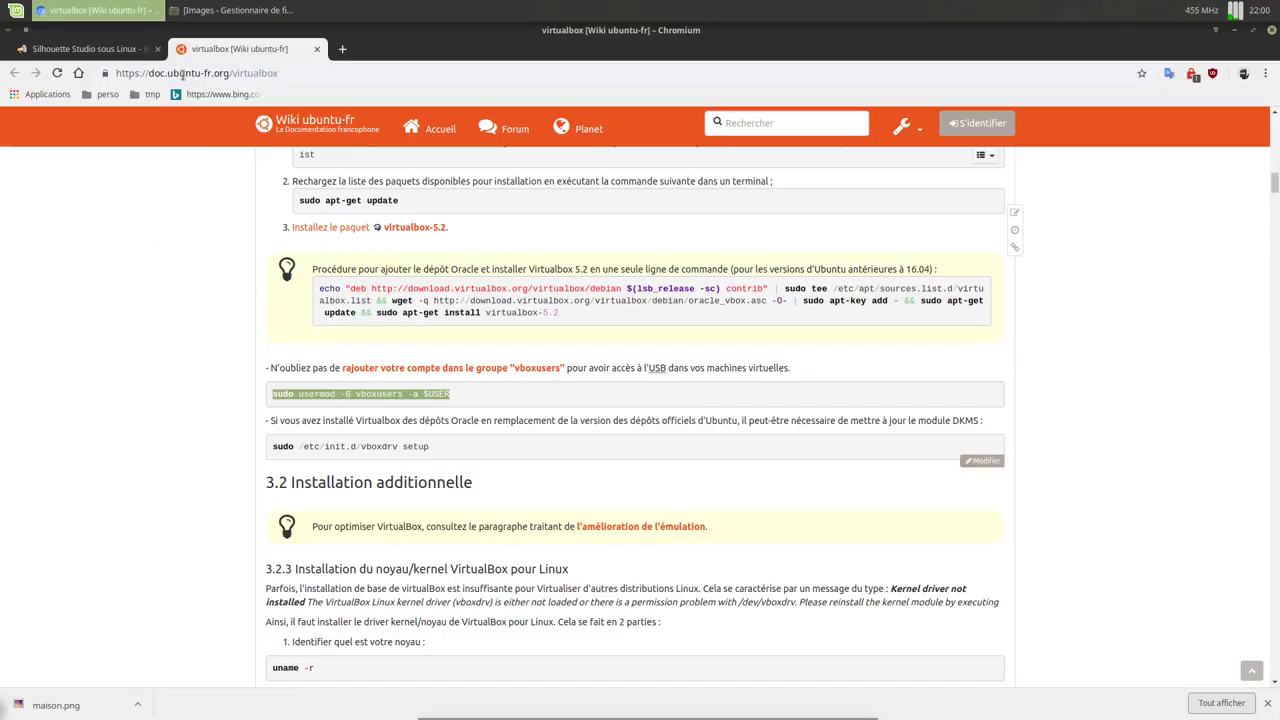
{"action": "left_click", "coordinate": [140, 10]}
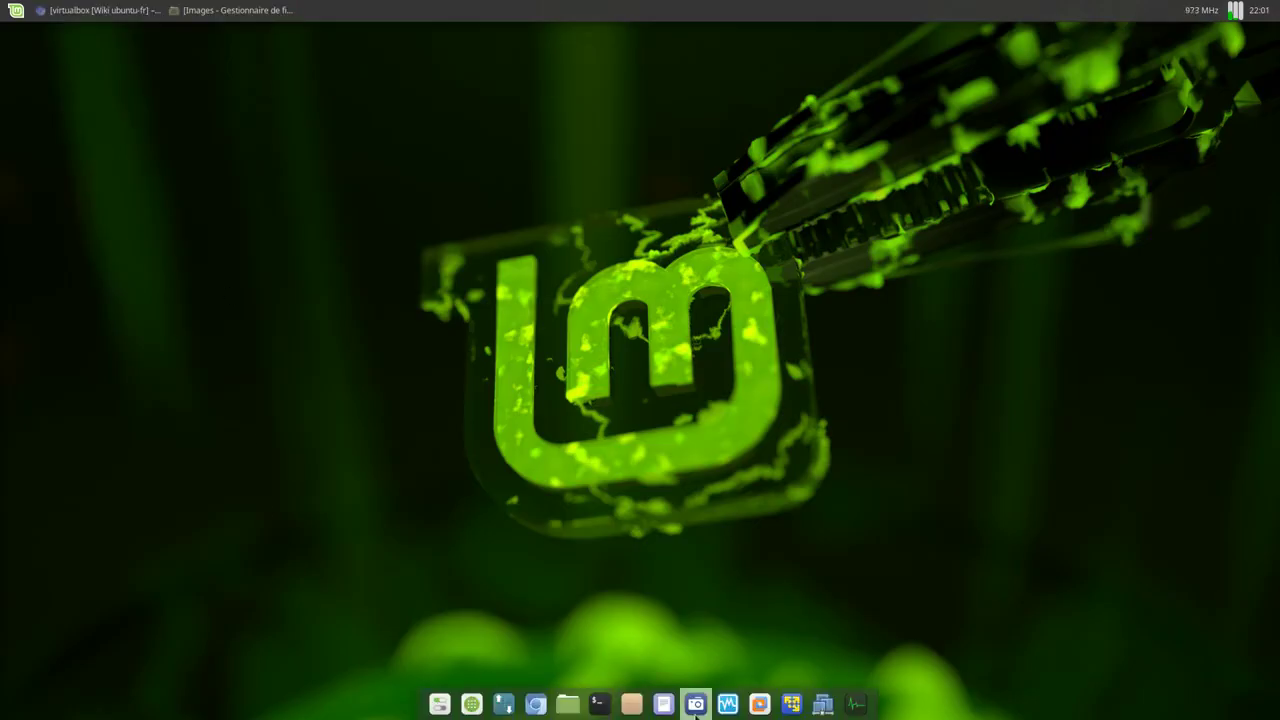
Open VirtualBox and remove the Silouhette Studio - Windows 7 machine together with all its files.
{"action": "left_click", "coordinate": [729, 702]}
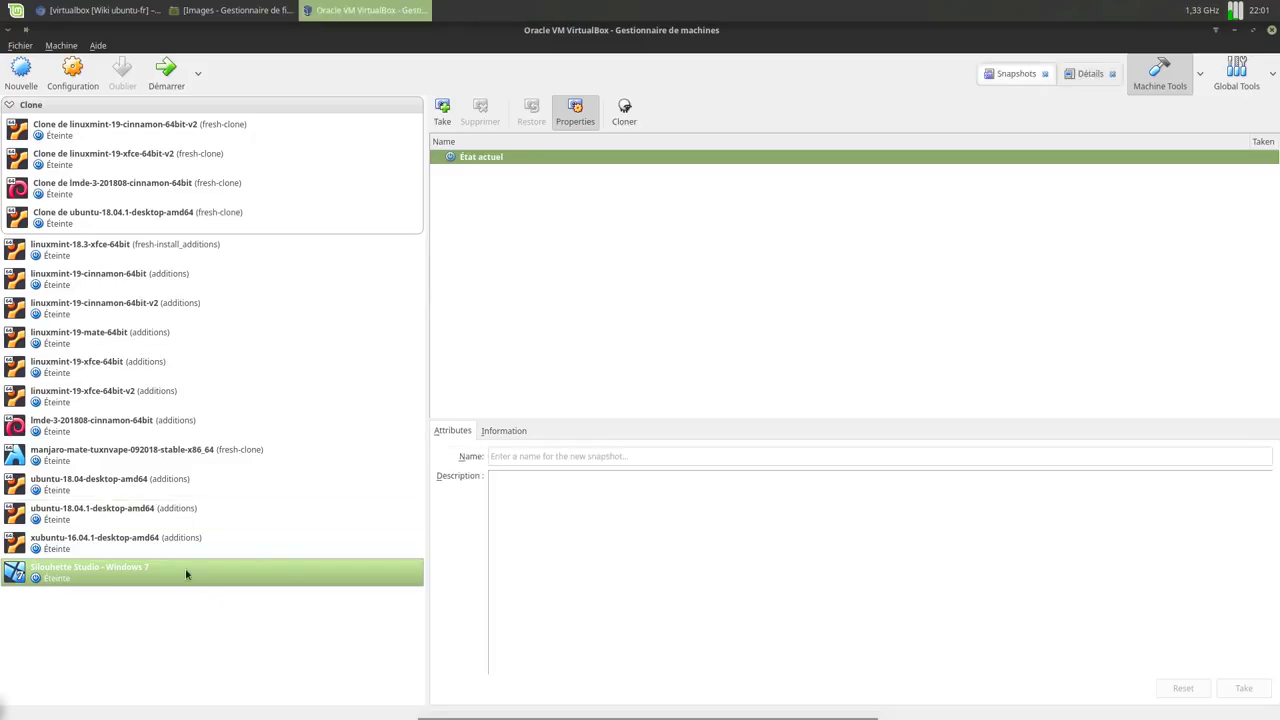
{"action": "right_click", "coordinate": [185, 568]}
{"action": "left_click", "coordinate": [250, 344]}
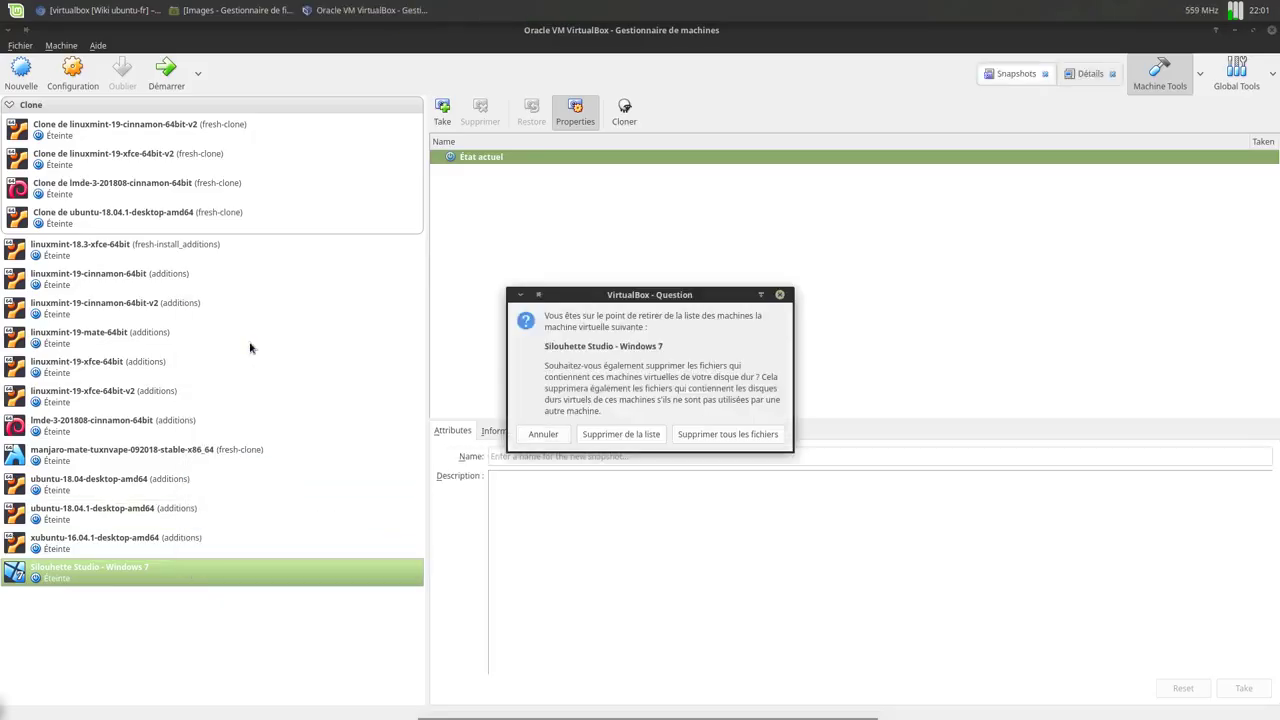
{"action": "left_click", "coordinate": [736, 438]}
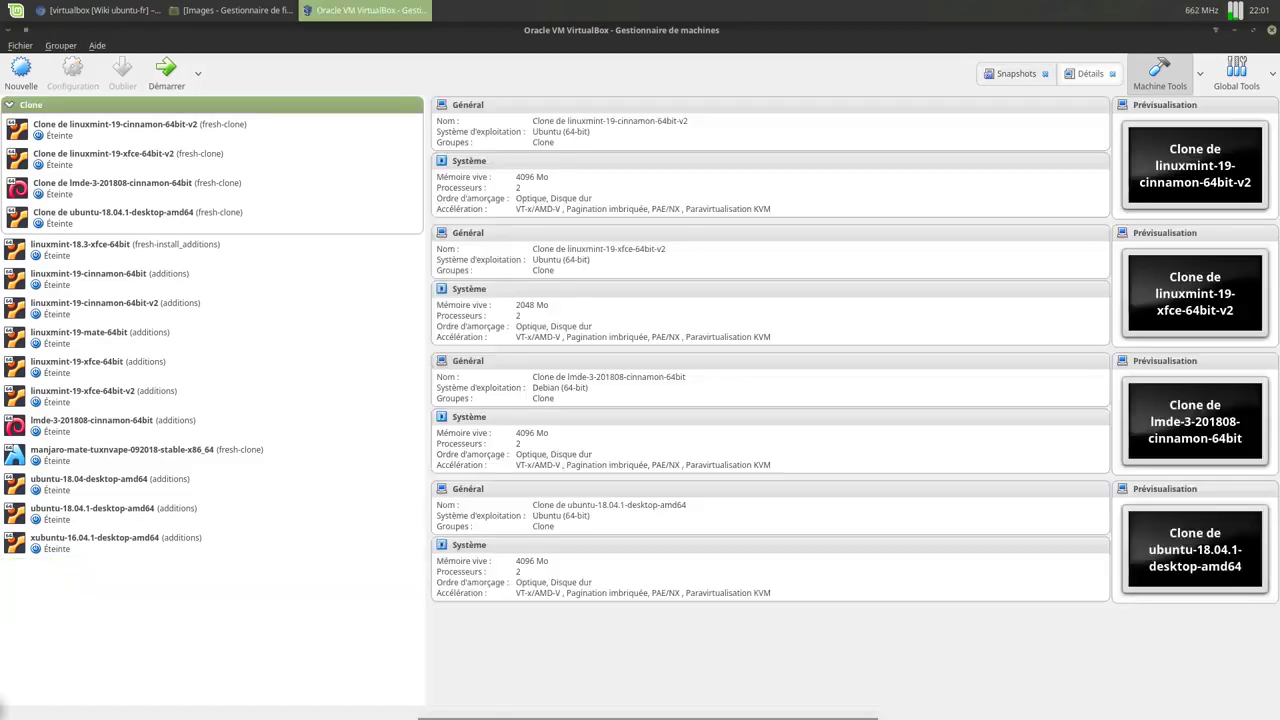
Remove maison.png, Thumbs.db and Thumbs.db:encryptable from the Images folder in the file manager.
{"action": "left_click", "coordinate": [229, 14]}
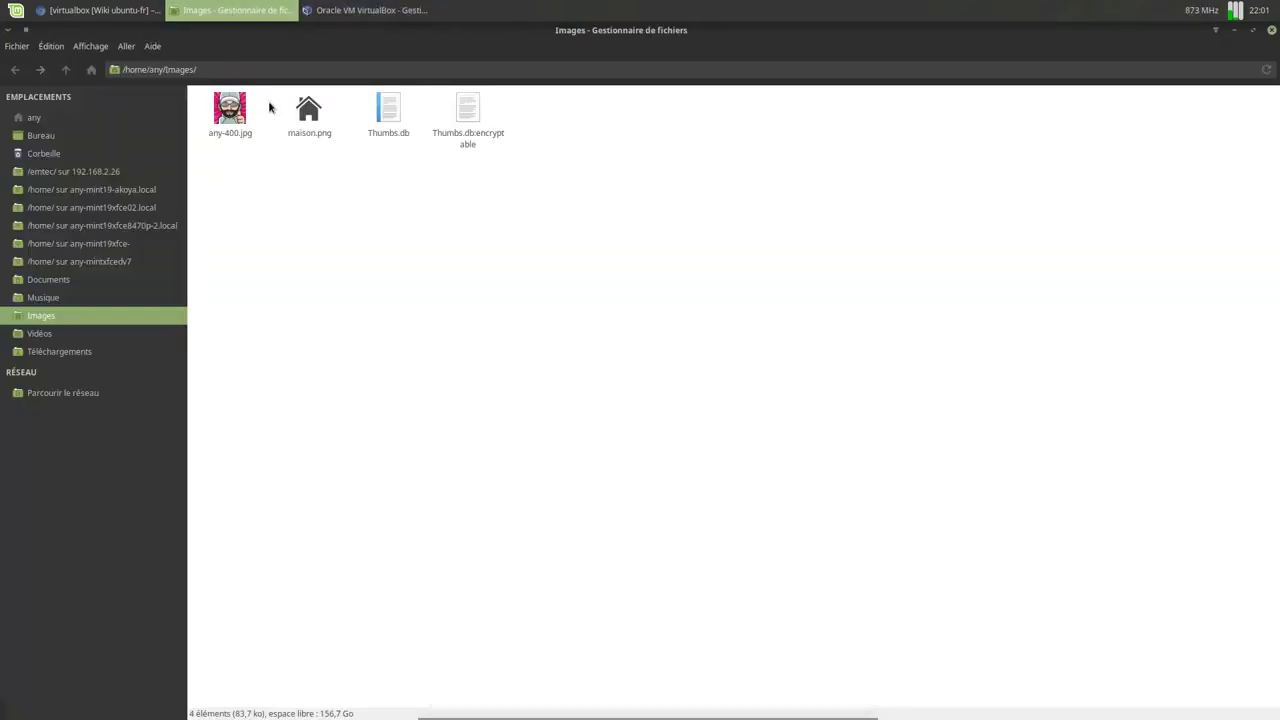
{"action": "left_click", "coordinate": [307, 117]}
{"action": "right_click", "coordinate": [307, 117]}
{"action": "left_click", "coordinate": [341, 229]}
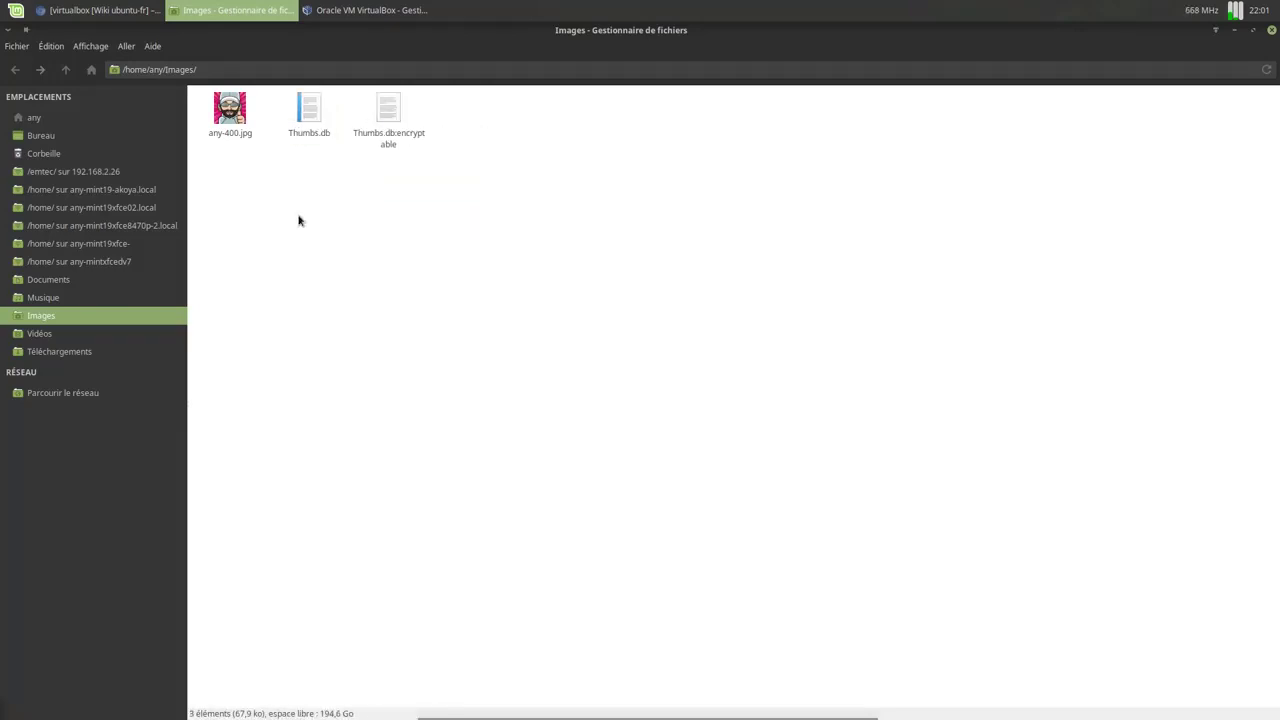
{"action": "left_click_drag", "start_coordinate": [313, 152], "coordinate": [378, 125]}
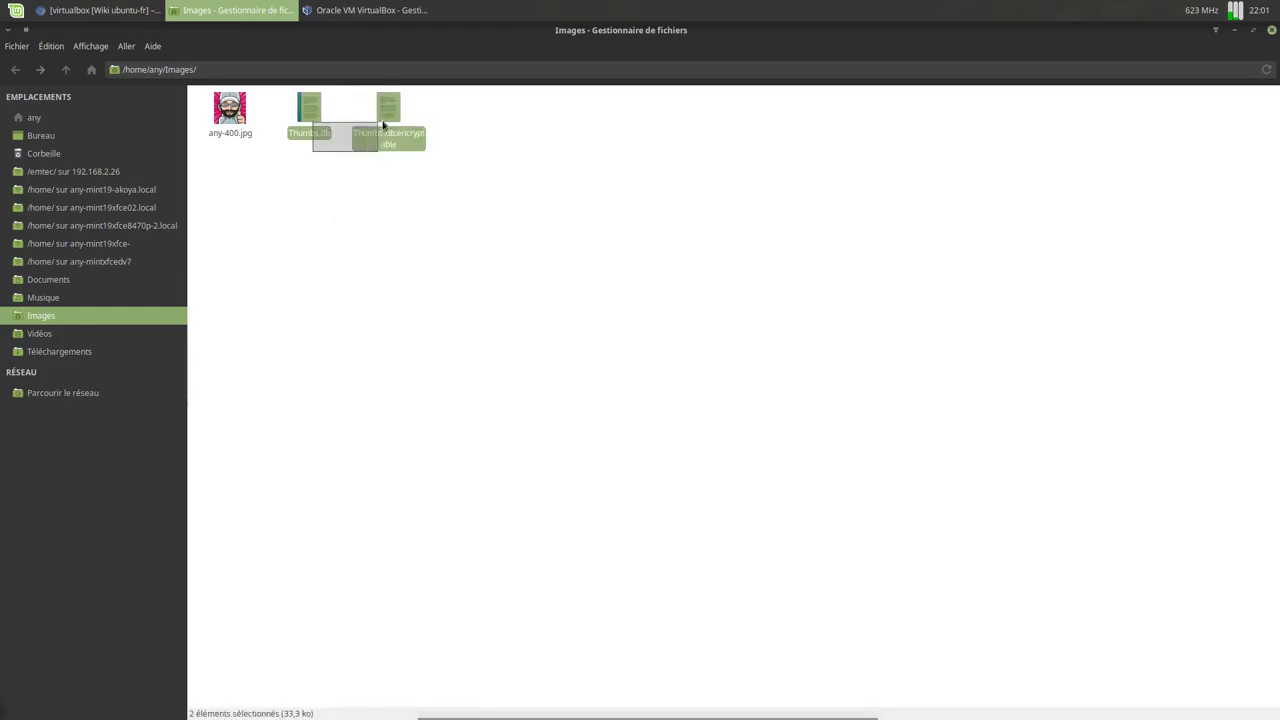
{"action": "right_click", "coordinate": [389, 115]}
{"action": "left_click", "coordinate": [436, 216]}
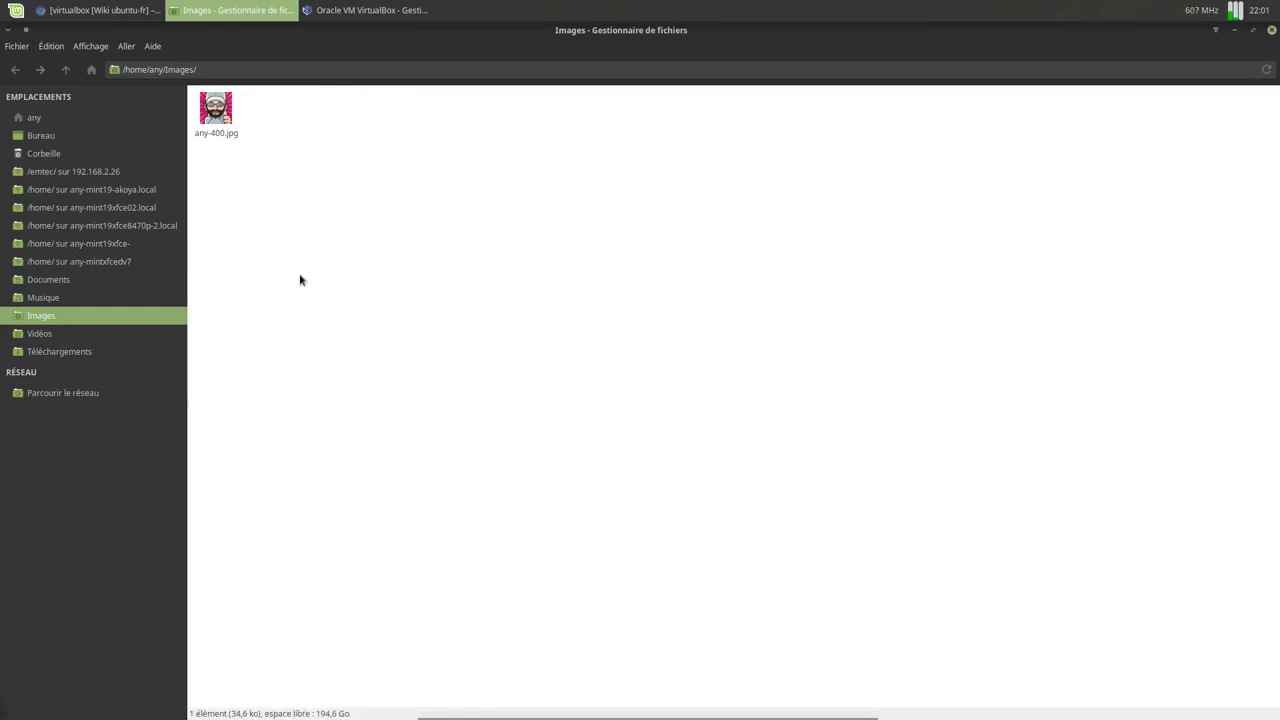
Go to the VM/VirtualBox folder in the home directory and extract Silouhette Studio - Windows 7.7z there.
{"action": "left_click", "coordinate": [47, 117]}
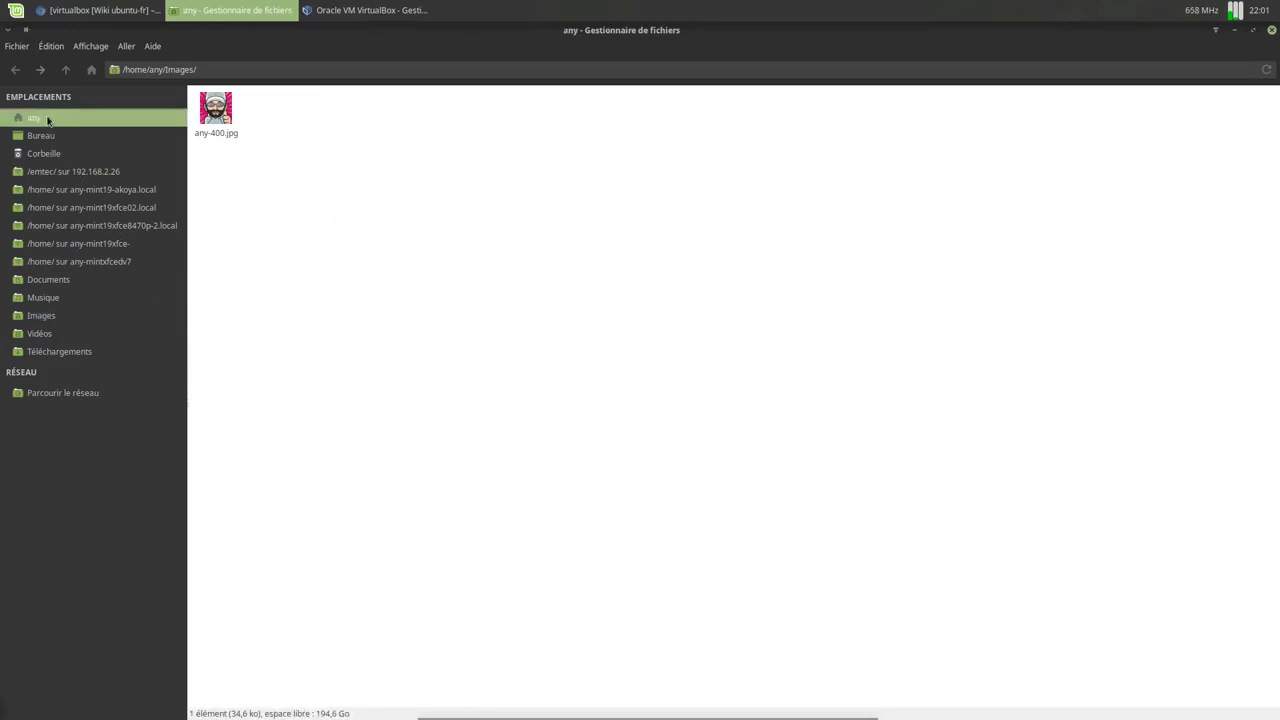
{"action": "double_click", "coordinate": [1016, 112]}
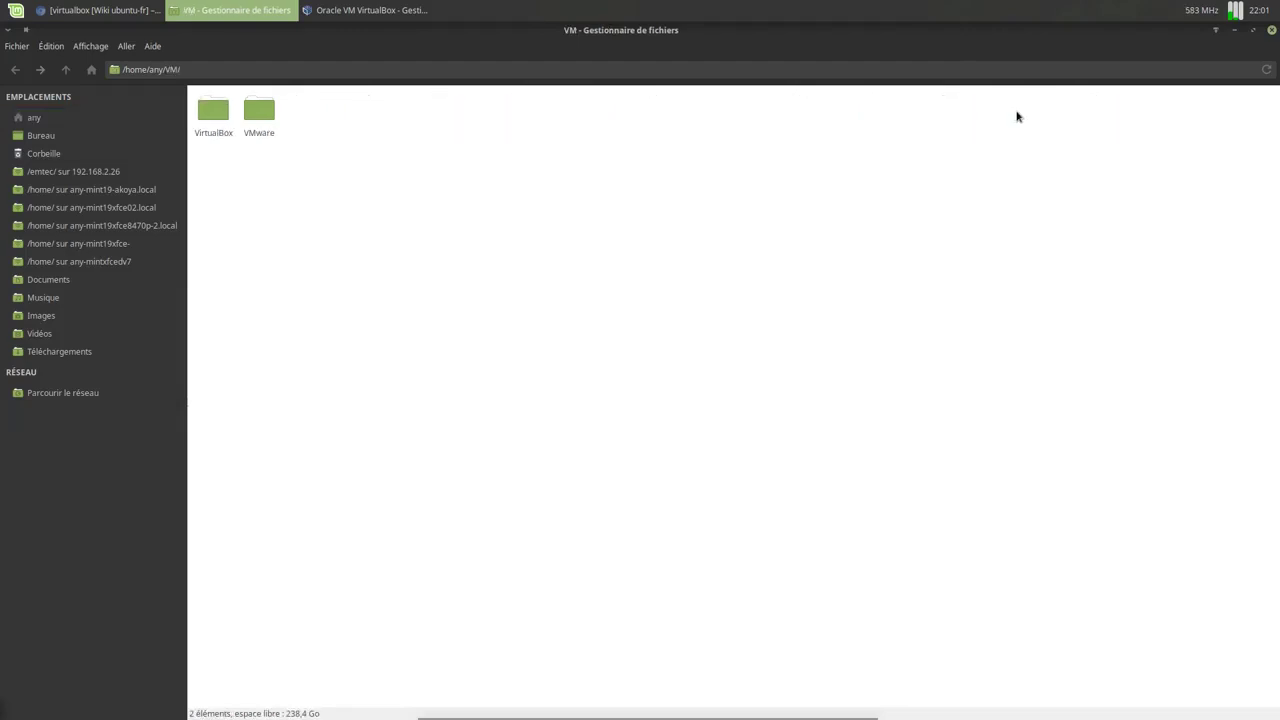
{"action": "double_click", "coordinate": [226, 120]}
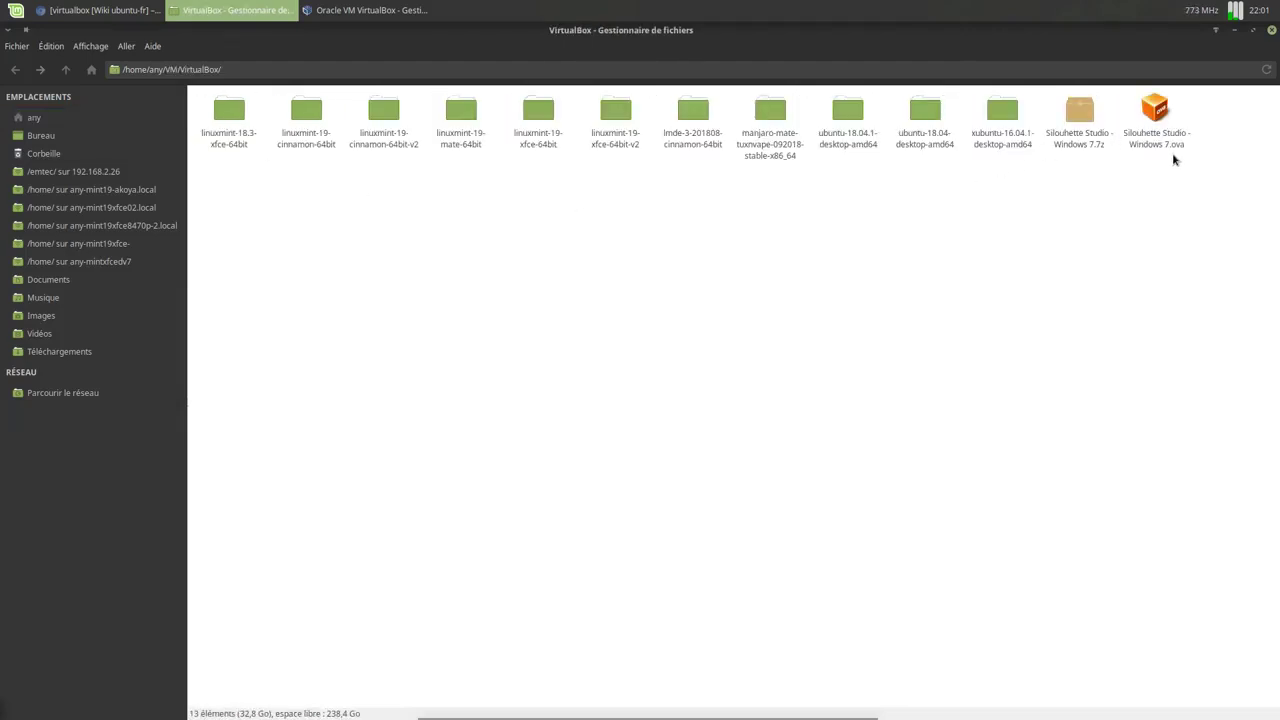
{"action": "left_click", "coordinate": [1080, 138]}
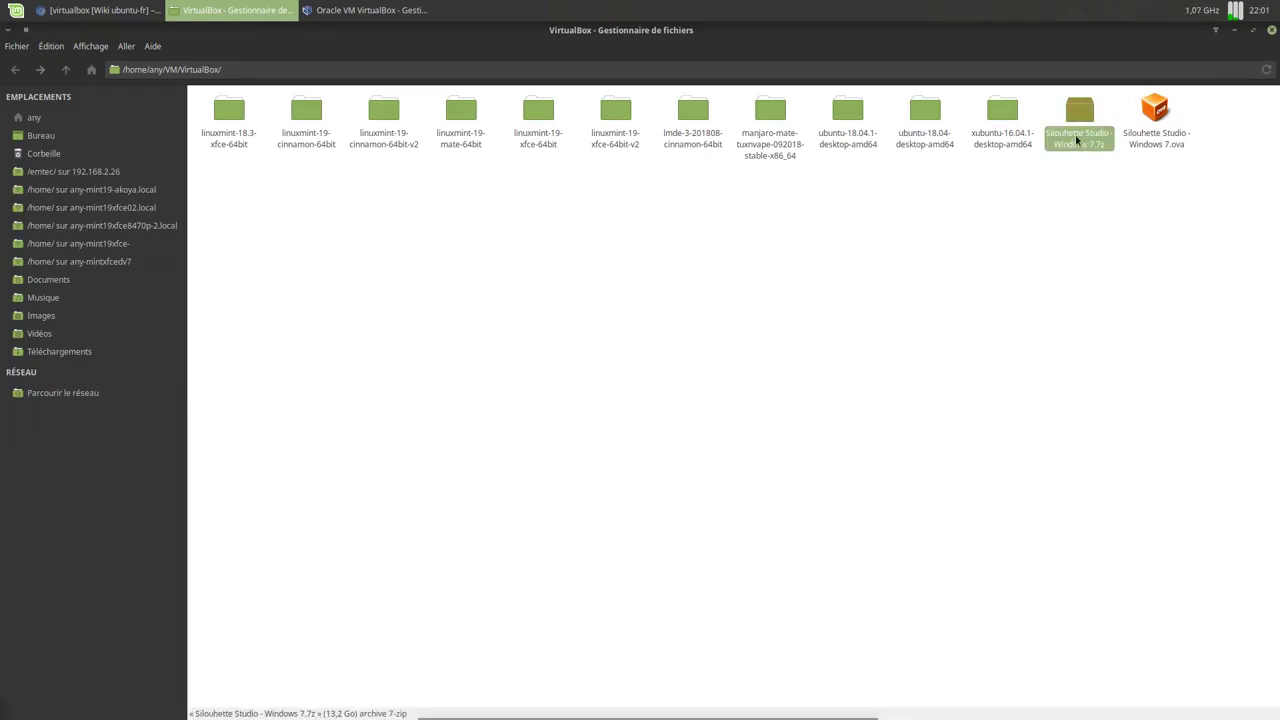
{"action": "right_click", "coordinate": [1077, 139]}
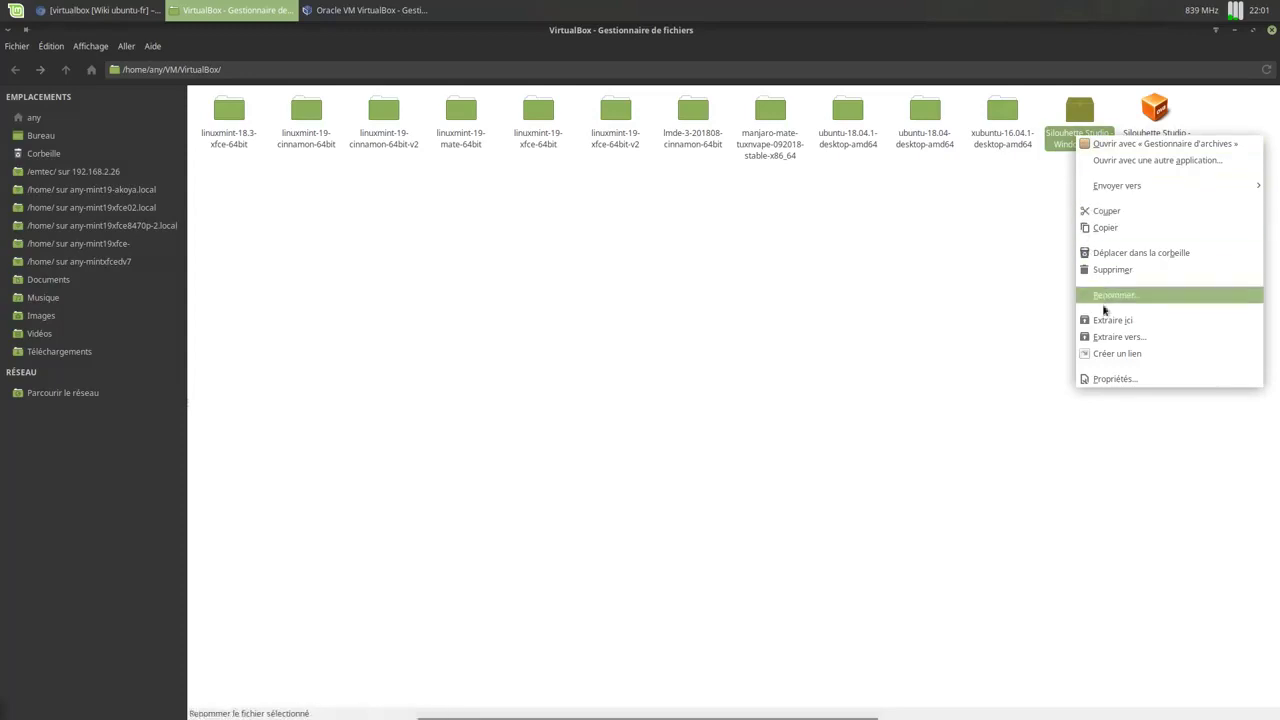
{"action": "left_click", "coordinate": [1109, 321]}
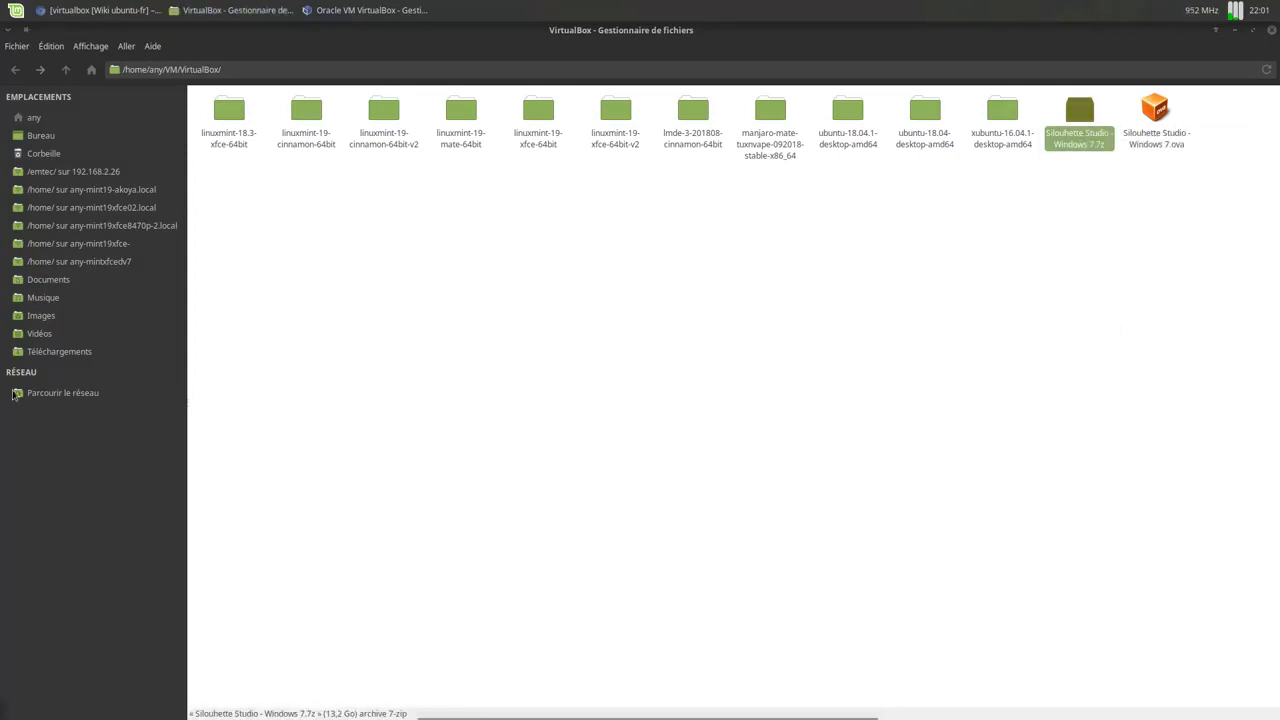
{"action": "left_click_drag", "start_coordinate": [556, 348], "coordinate": [700, 327]}
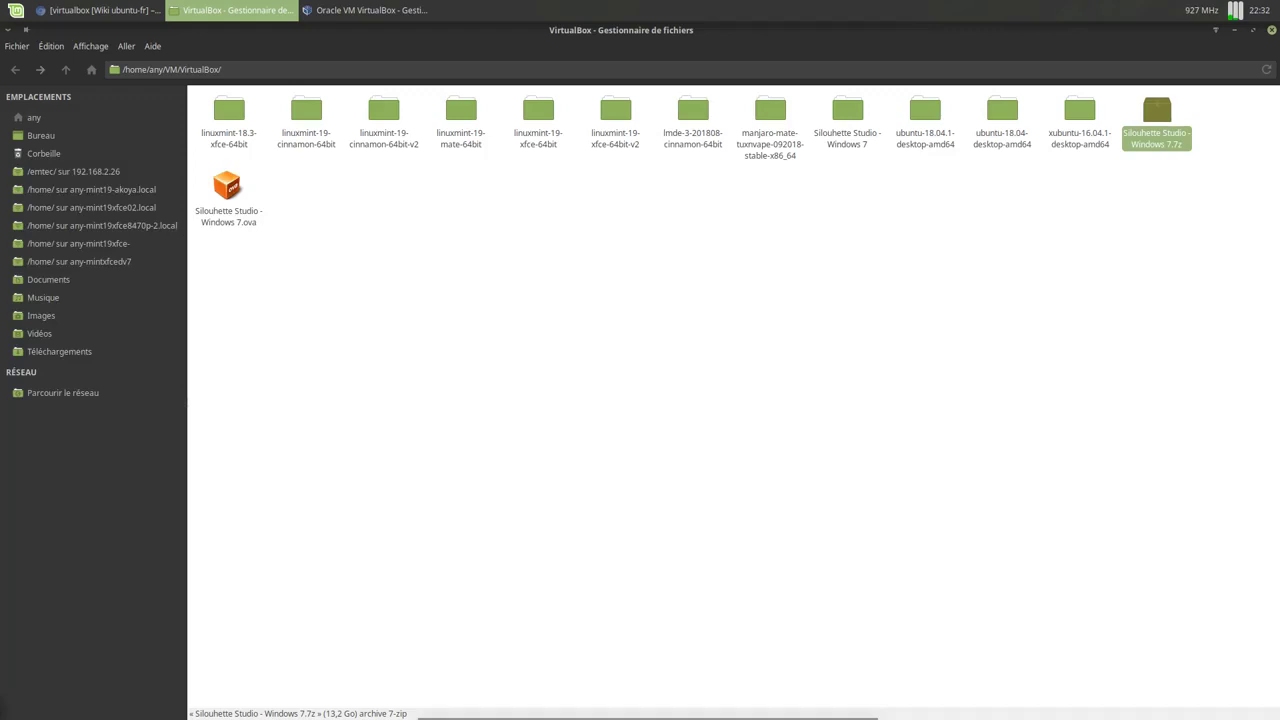
Examine the contents and the properties of the extracted Silouhette Studio - Windows 7 folder.
{"action": "left_click", "coordinate": [616, 382]}
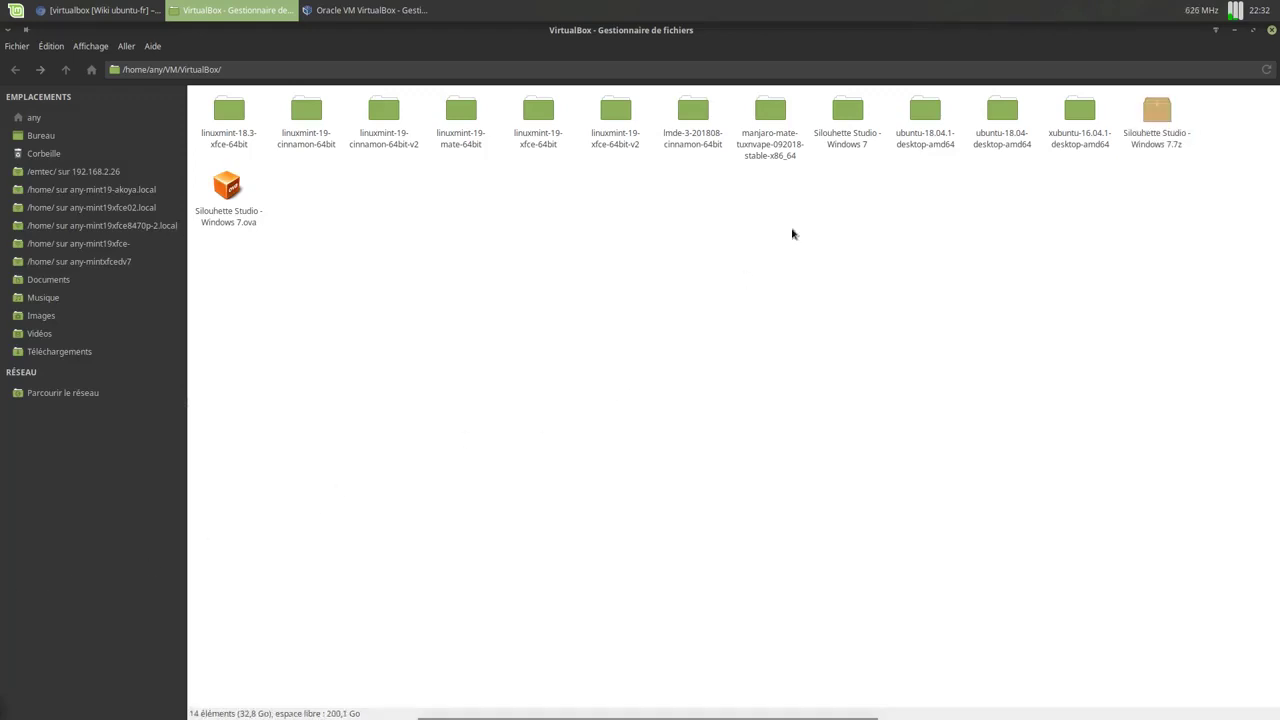
{"action": "left_click", "coordinate": [845, 140]}
{"action": "right_click", "coordinate": [843, 142]}
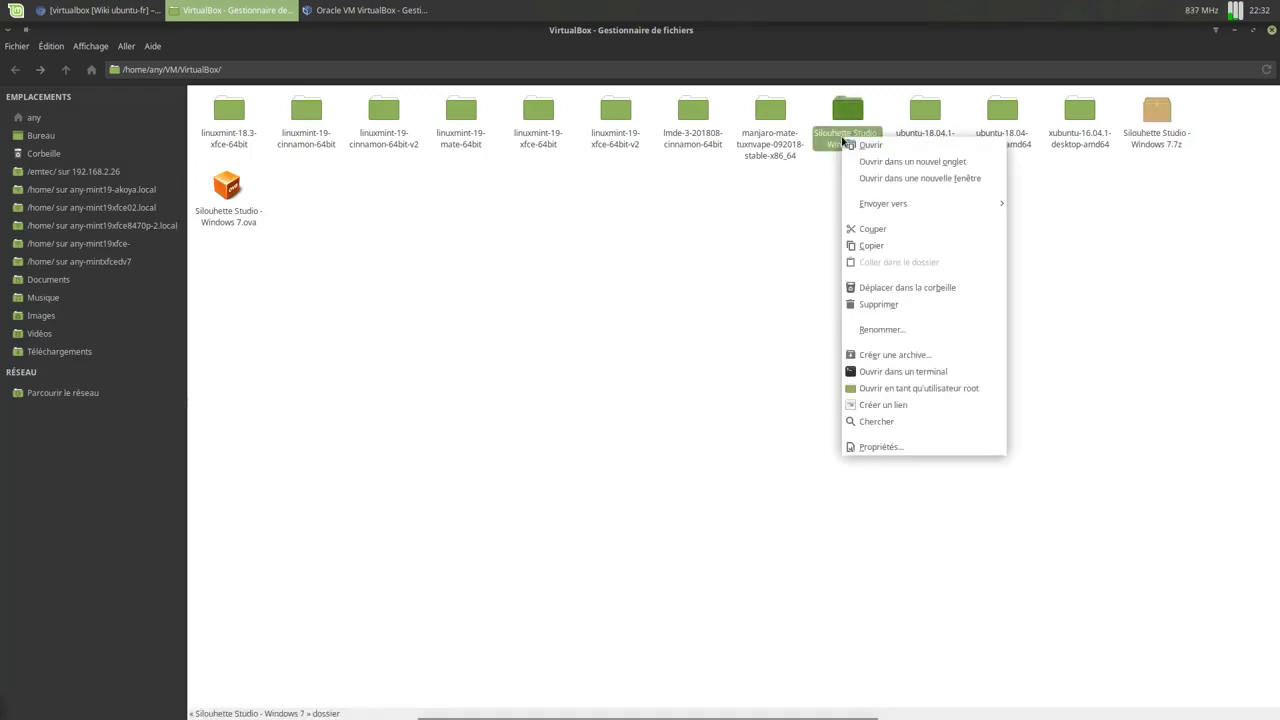
{"action": "double_click", "coordinate": [840, 102]}
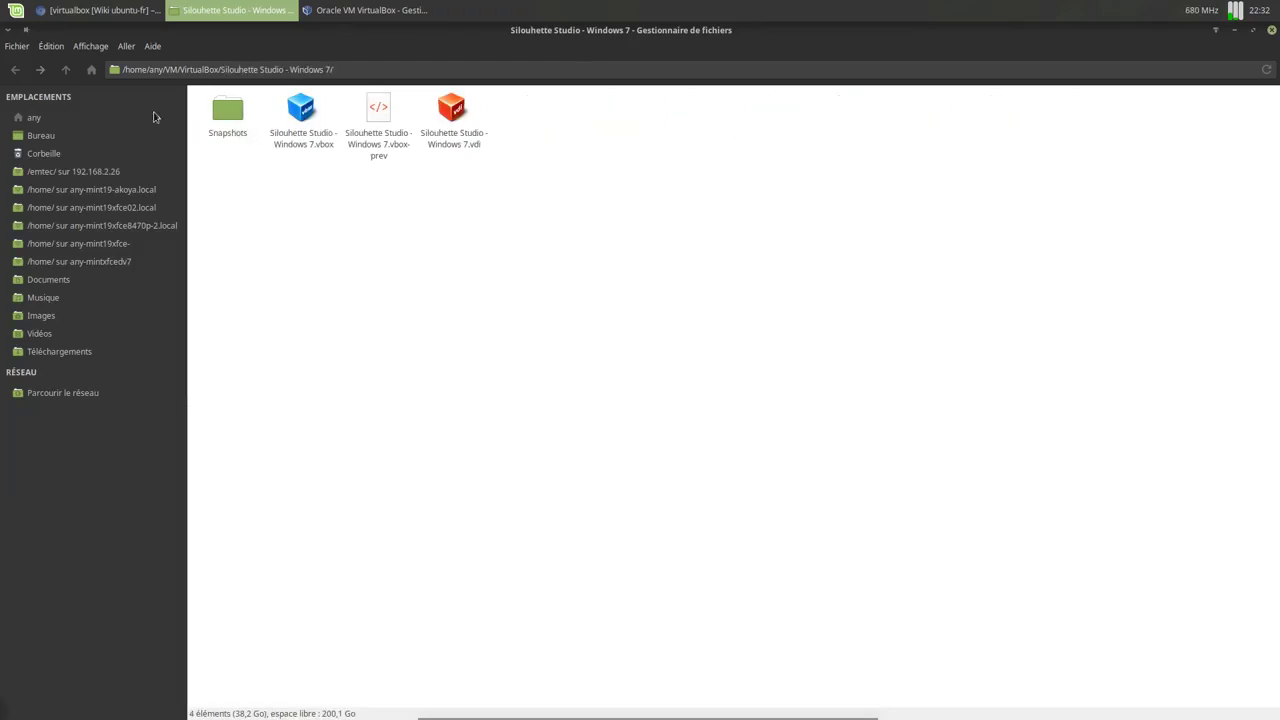
{"action": "left_click", "coordinate": [18, 70]}
{"action": "right_click", "coordinate": [852, 137]}
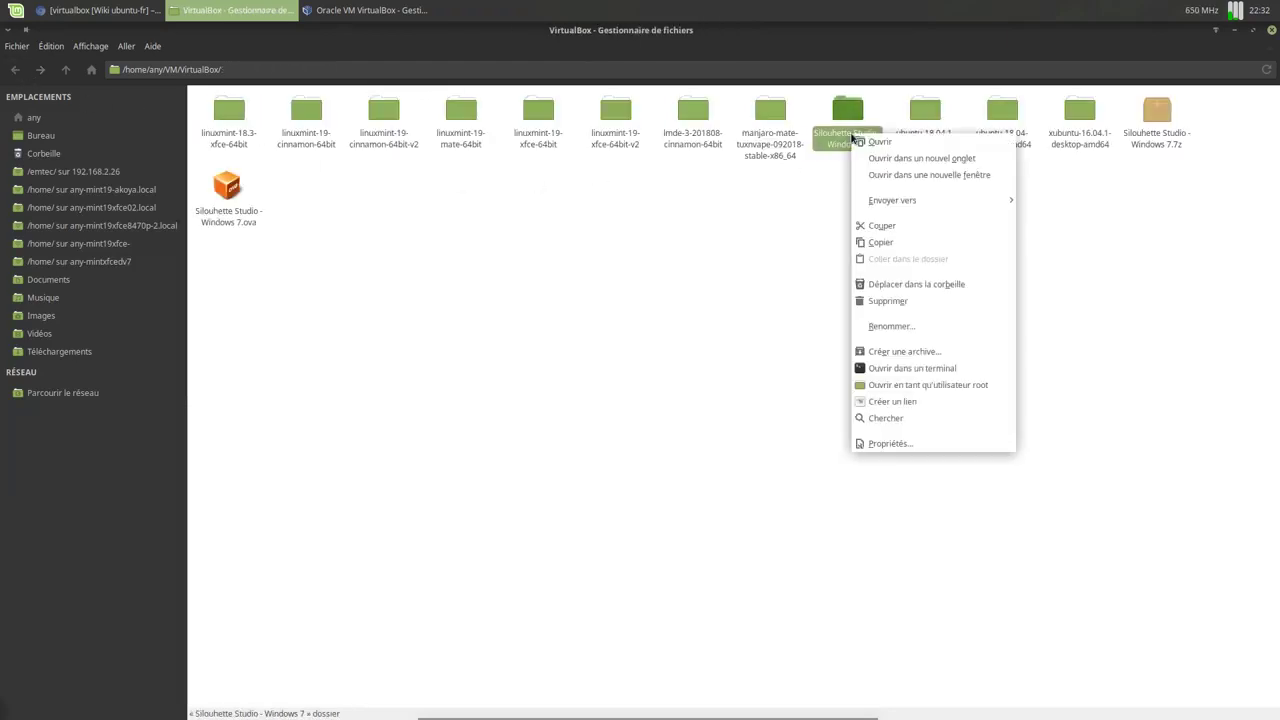
{"action": "left_click", "coordinate": [897, 446]}
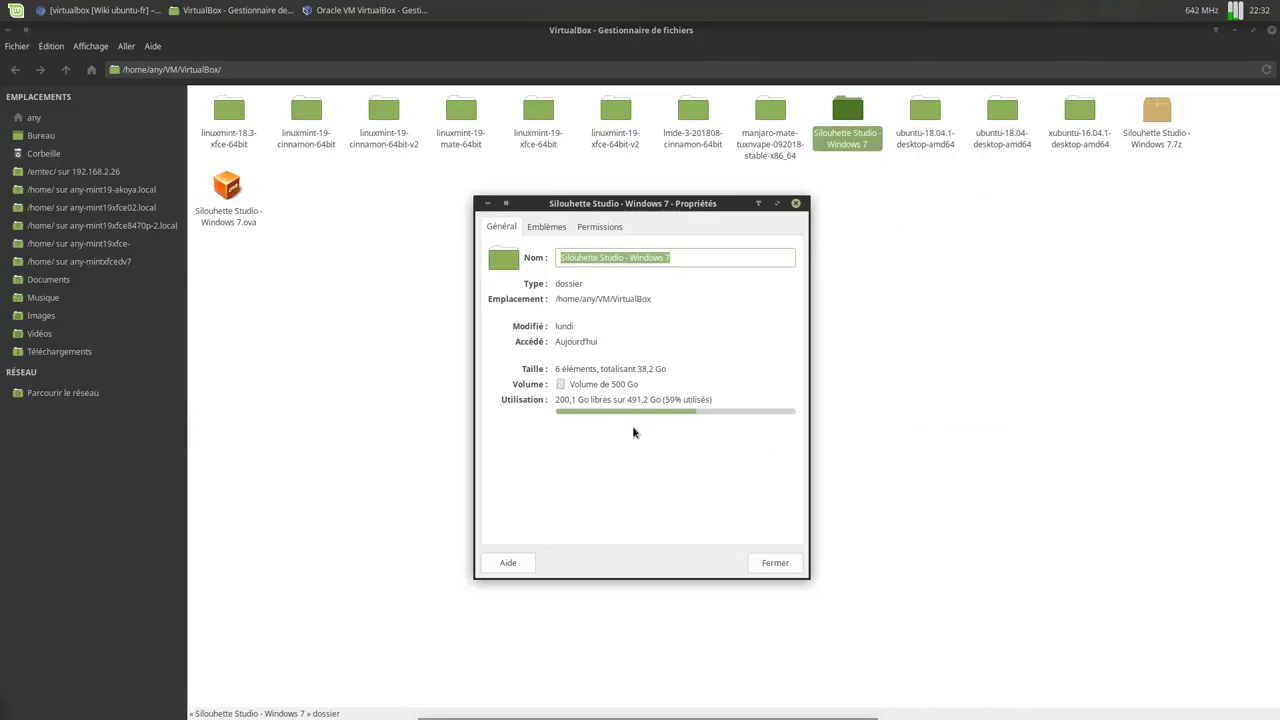
{"action": "left_click", "coordinate": [763, 562]}
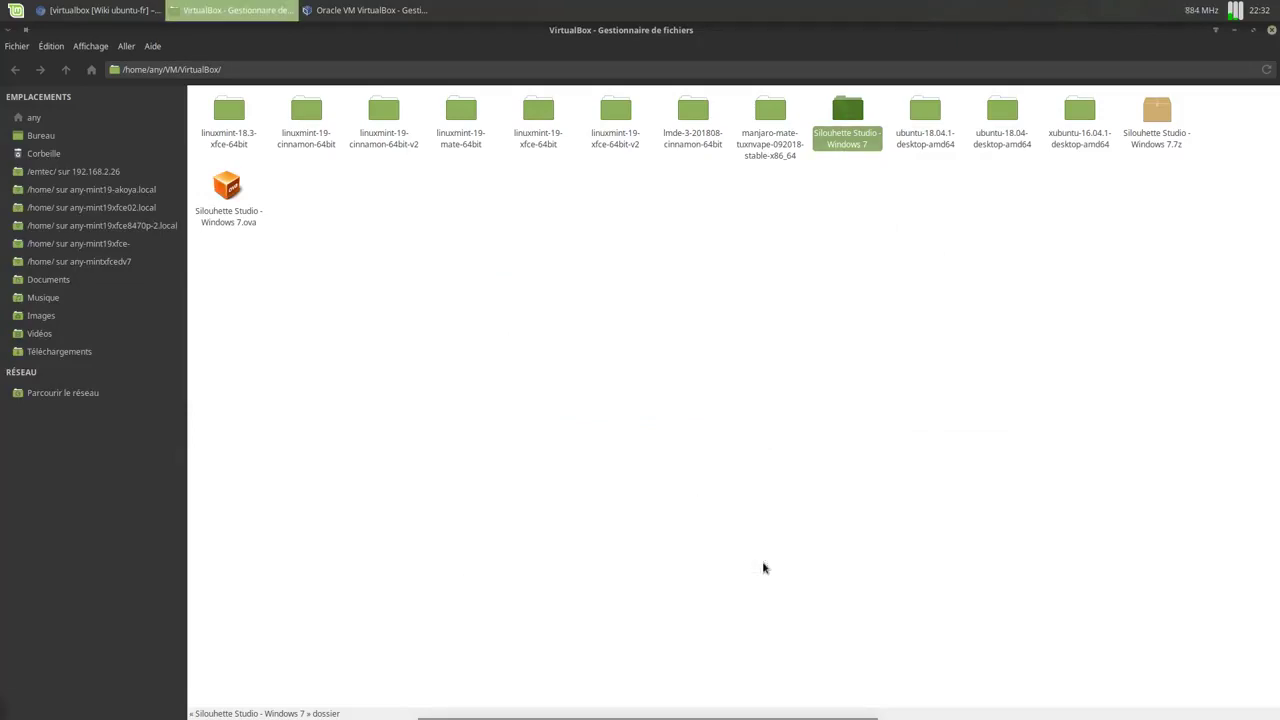
{"action": "left_click", "coordinate": [698, 414]}
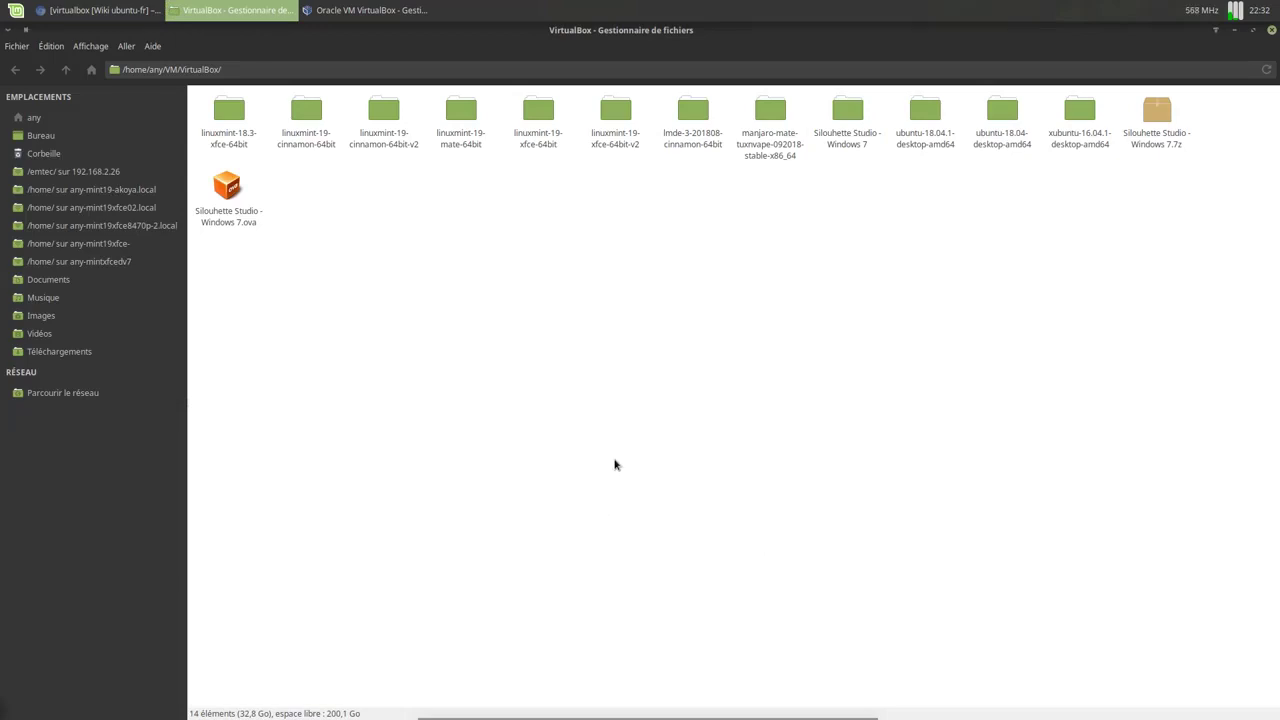
Switch to VirtualBox, try to add the machine from the extracted Silouhette Studio - Windows 7.vbox file, and read the error details.
{"action": "left_click", "coordinate": [403, 15]}
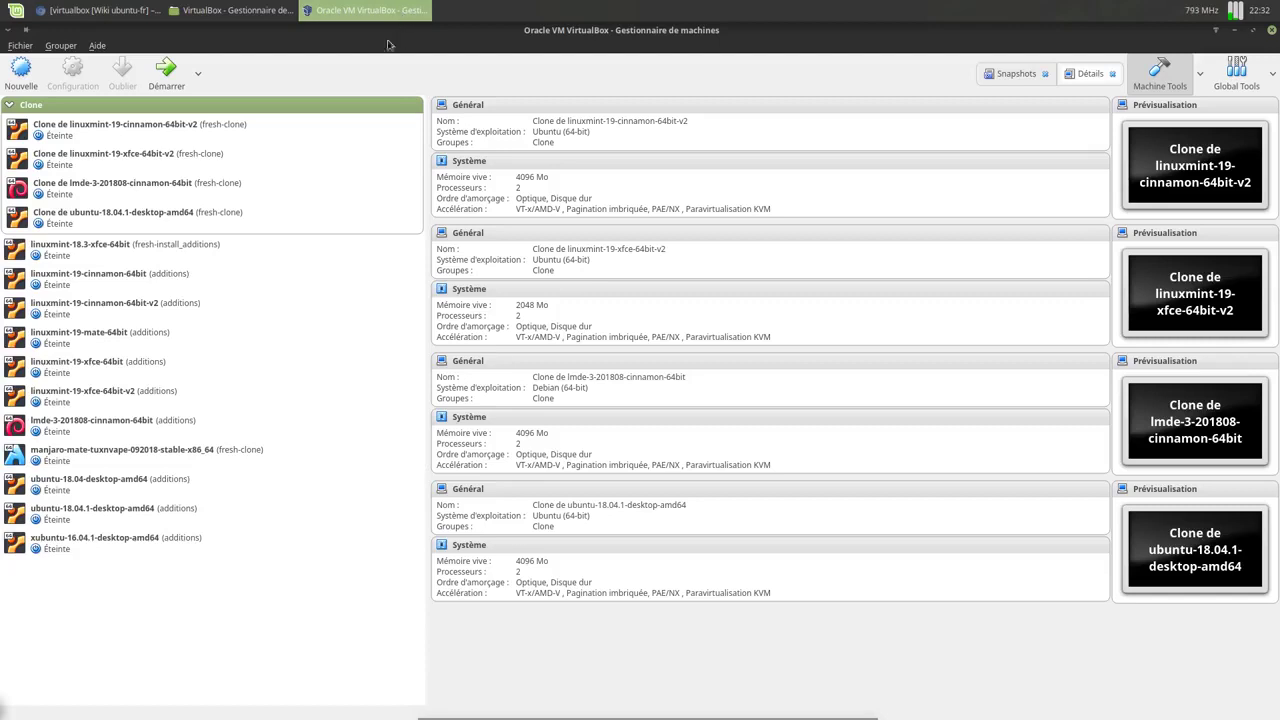
{"action": "left_click", "coordinate": [21, 46]}
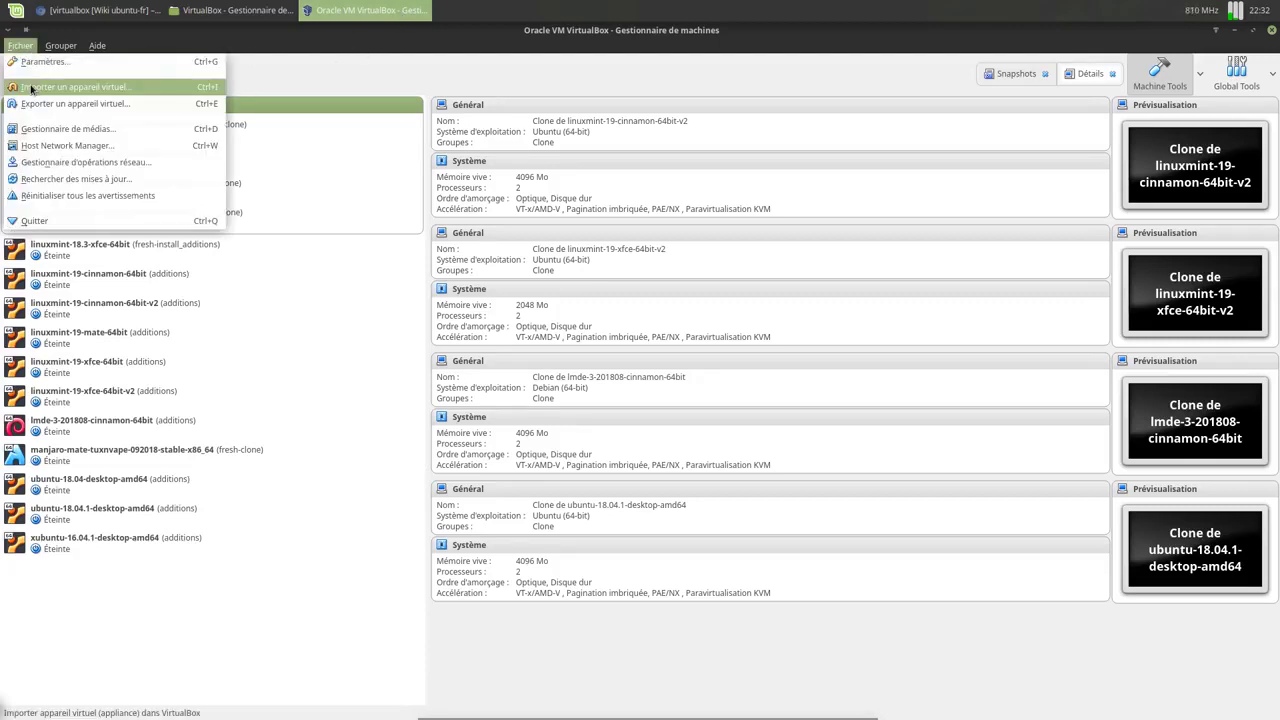
{"action": "left_click", "coordinate": [59, 46]}
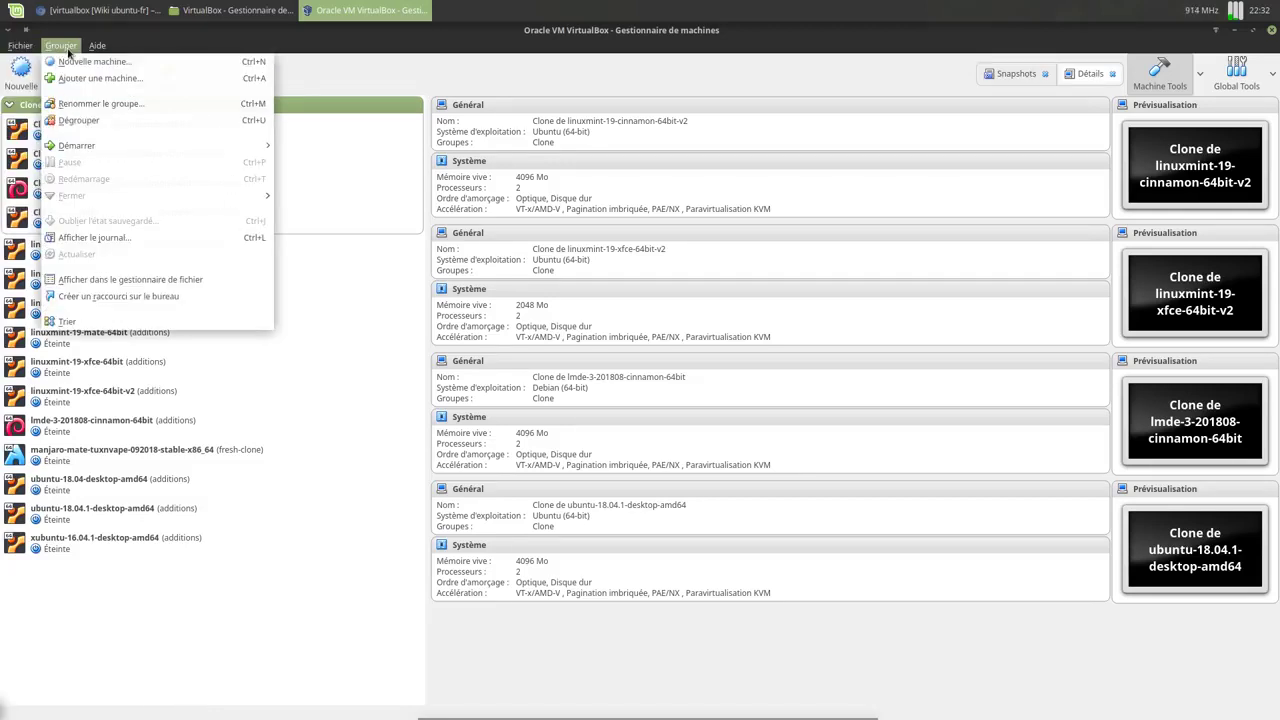
{"action": "left_click", "coordinate": [95, 78]}
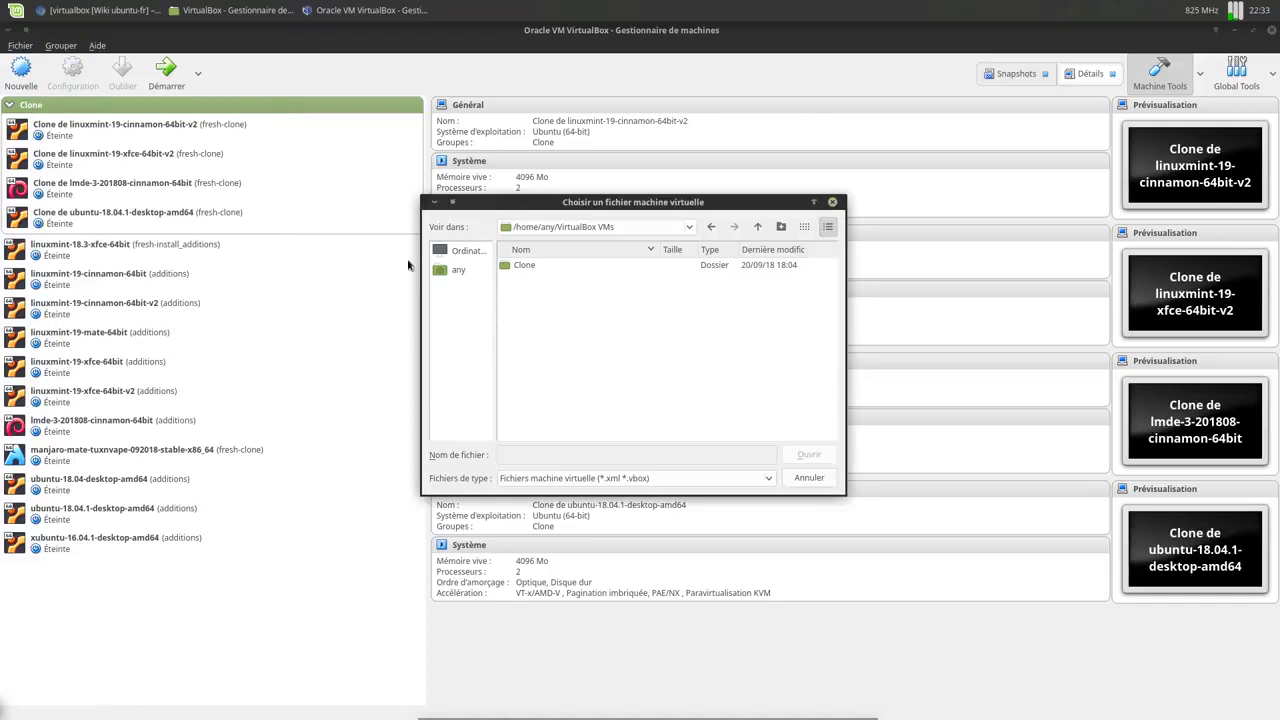
{"action": "left_click", "coordinate": [459, 271]}
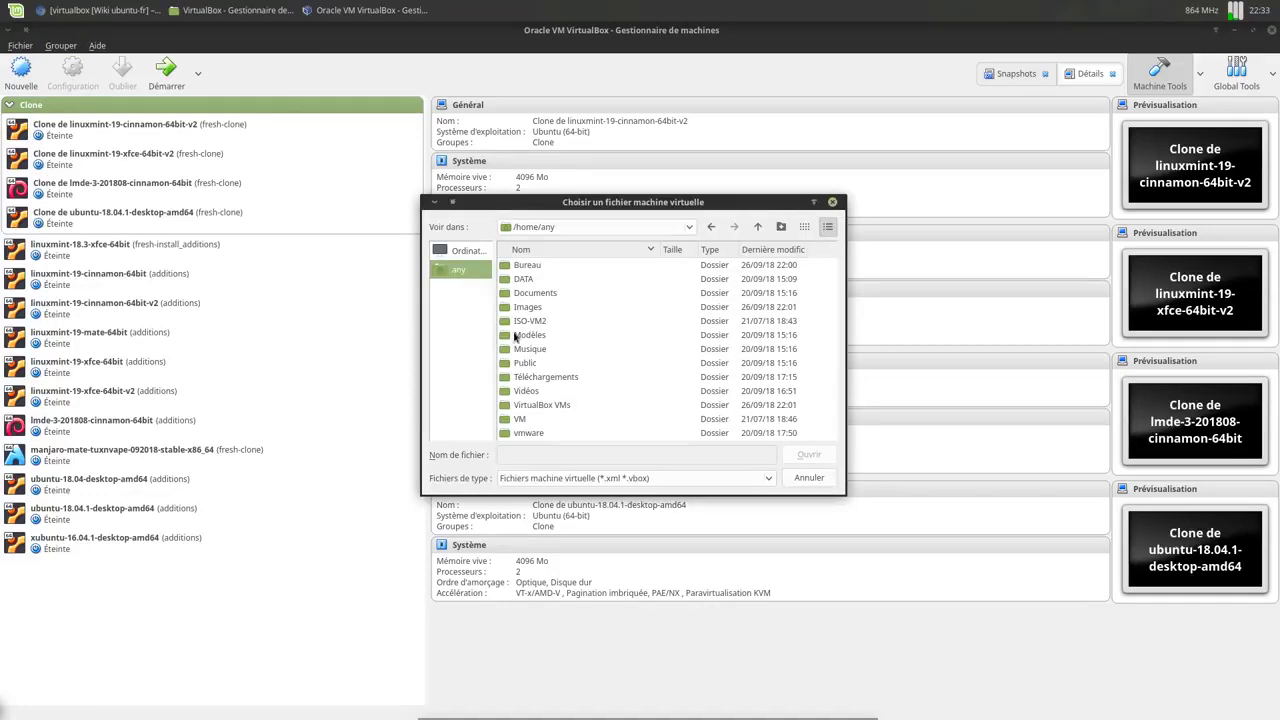
{"action": "double_click", "coordinate": [527, 419]}
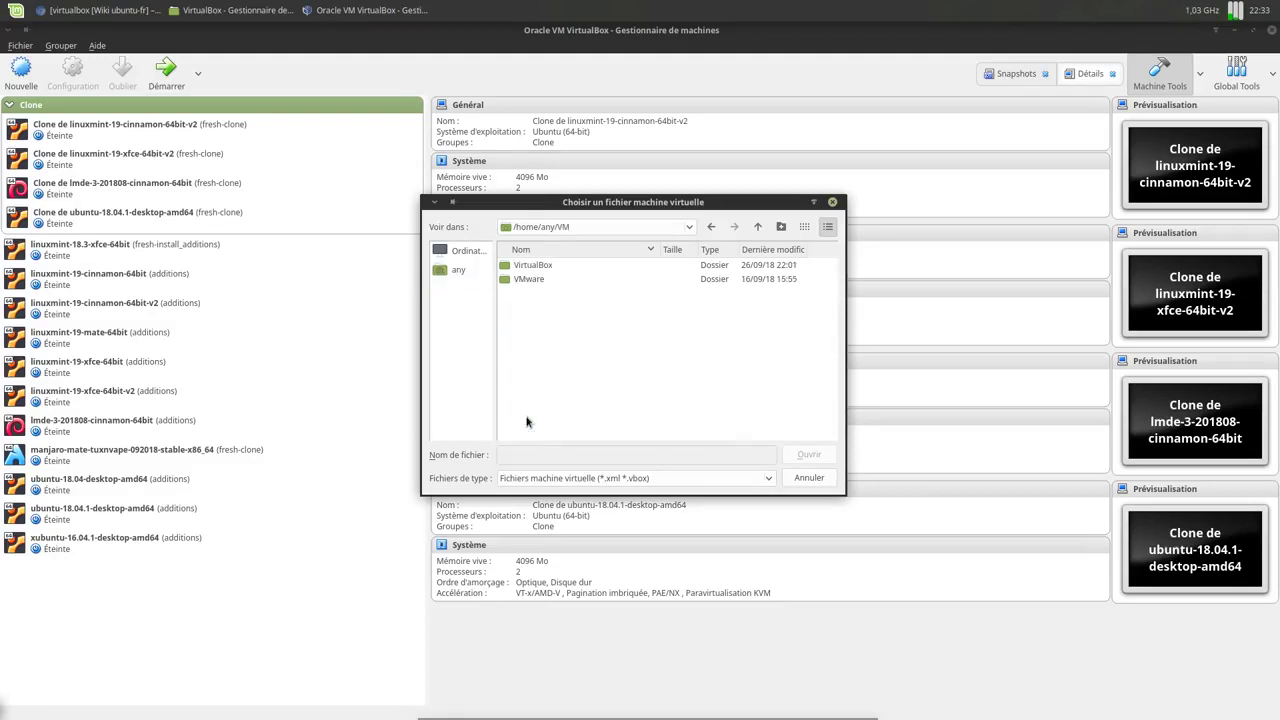
{"action": "double_click", "coordinate": [528, 266]}
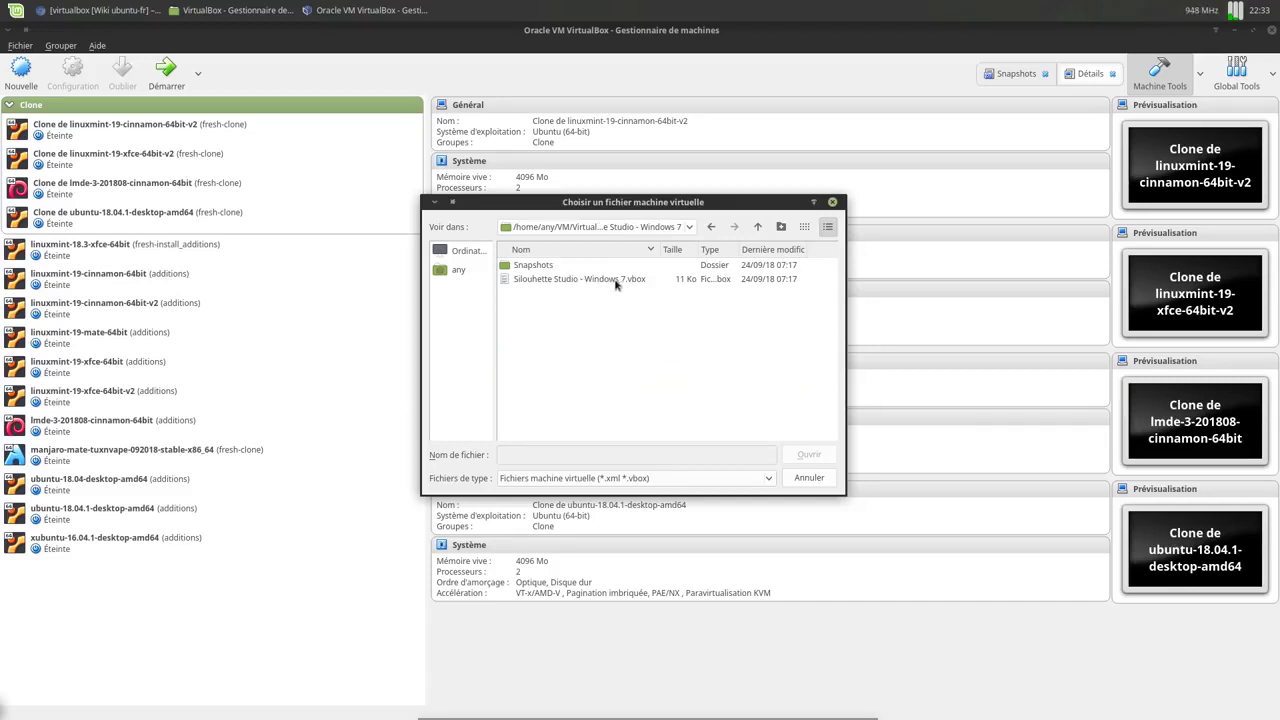
{"action": "double_click", "coordinate": [615, 280]}
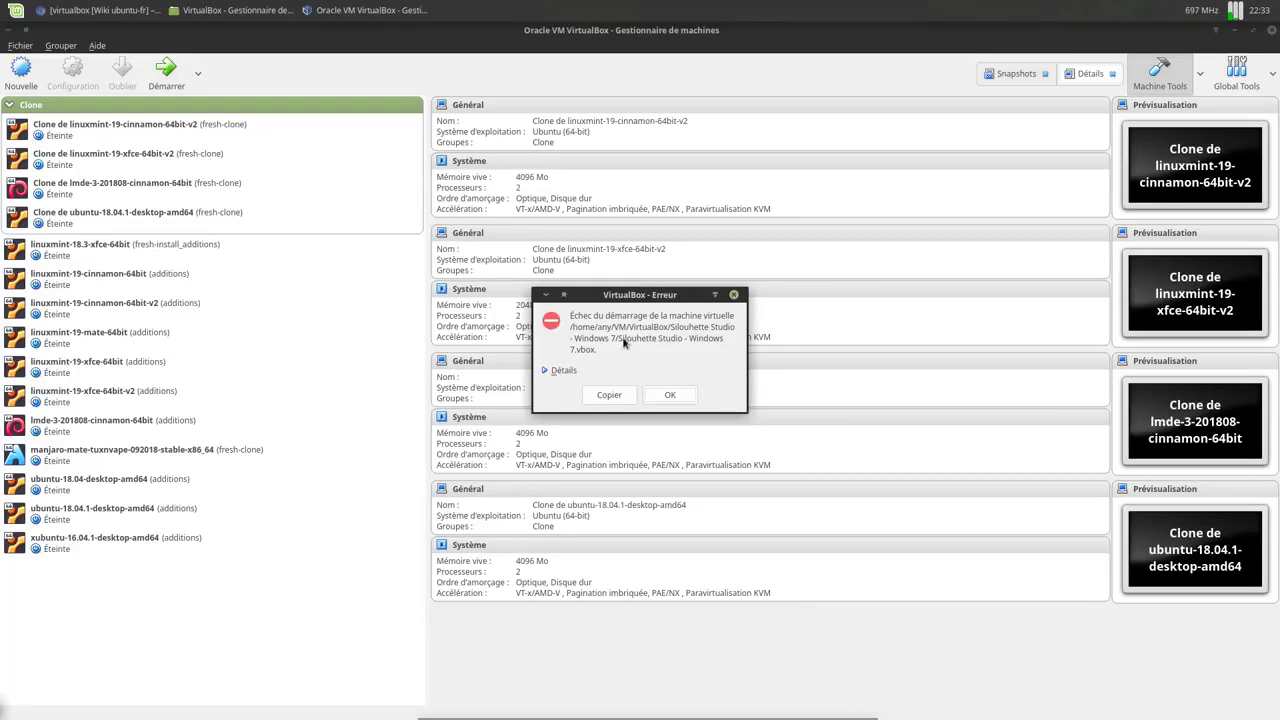
{"action": "left_click", "coordinate": [563, 374]}
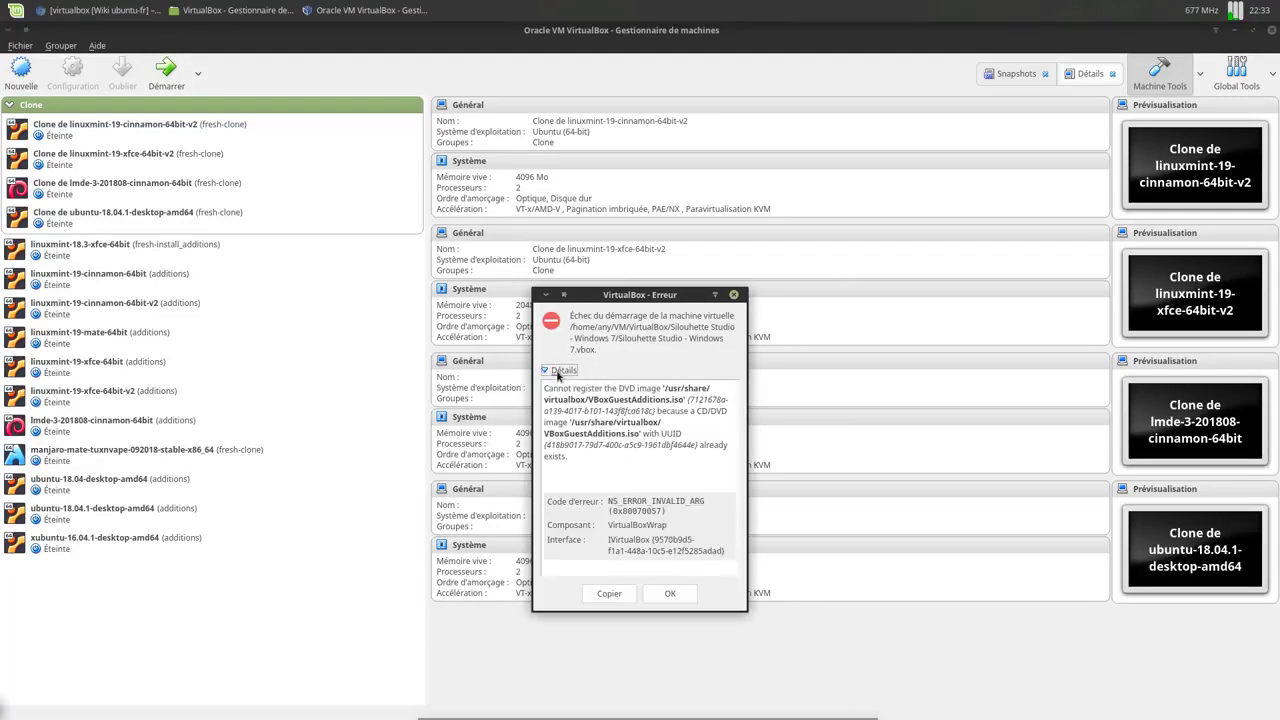
{"action": "left_click", "coordinate": [668, 594]}
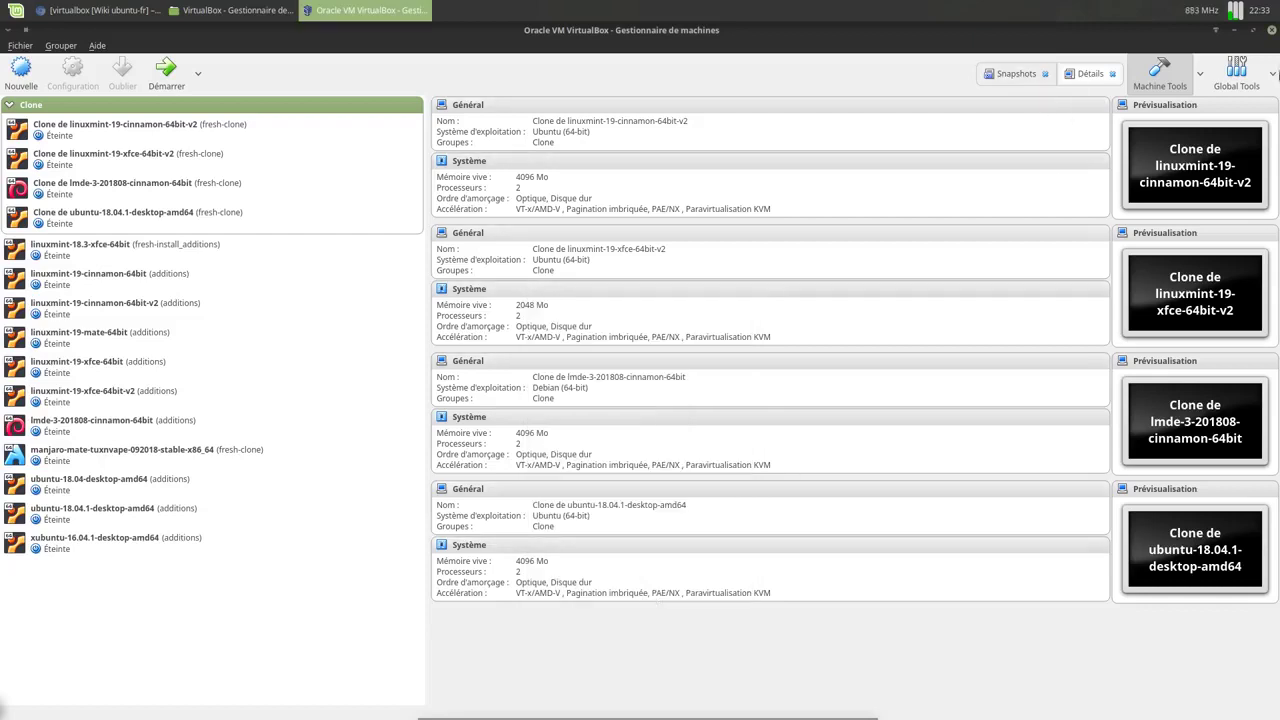
Remove the lmde-3-201808 ISO entry from the optical disks in the Virtual Media Manager.
{"action": "left_click", "coordinate": [1229, 83]}
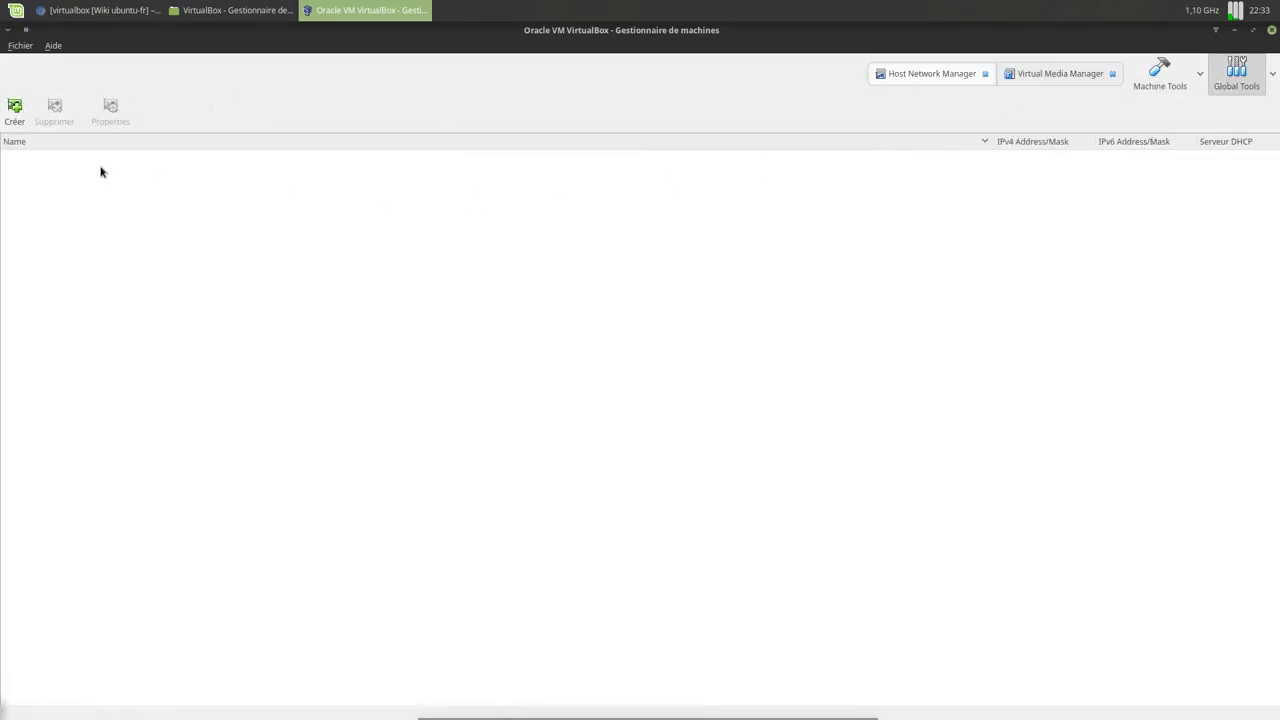
{"action": "left_click", "coordinate": [1029, 81]}
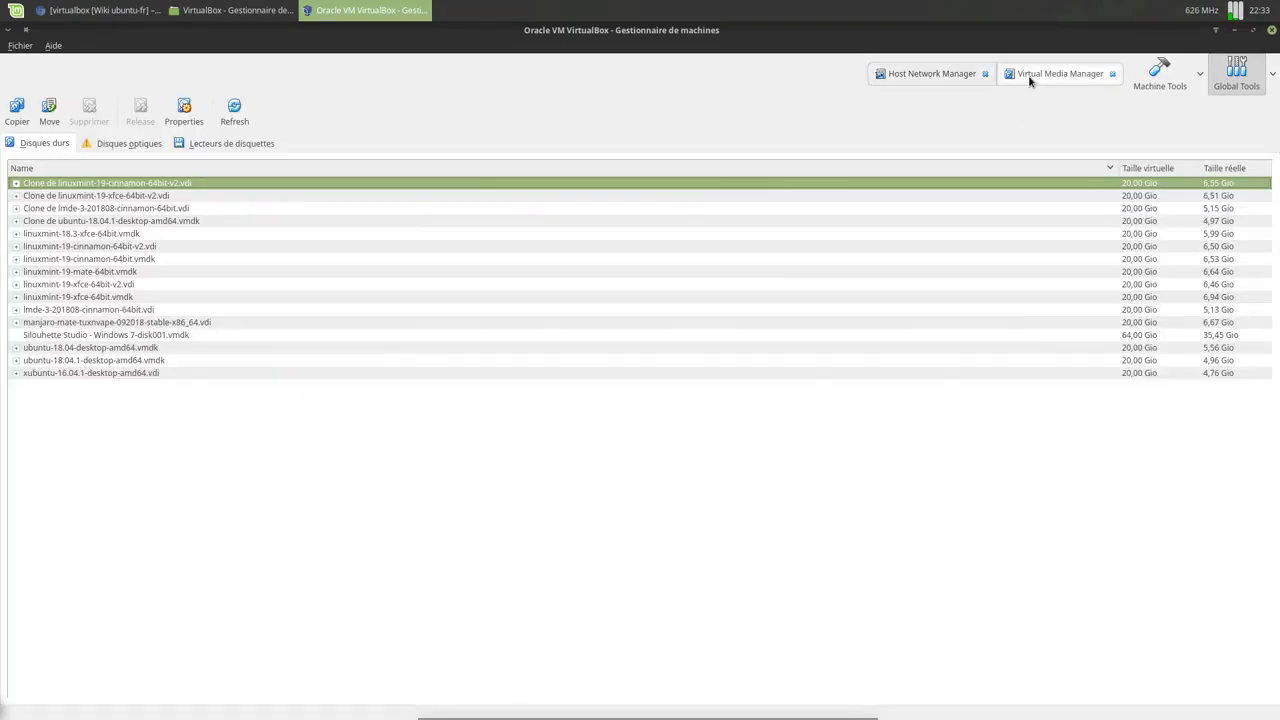
{"action": "left_click", "coordinate": [126, 144]}
{"action": "right_click", "coordinate": [98, 183]}
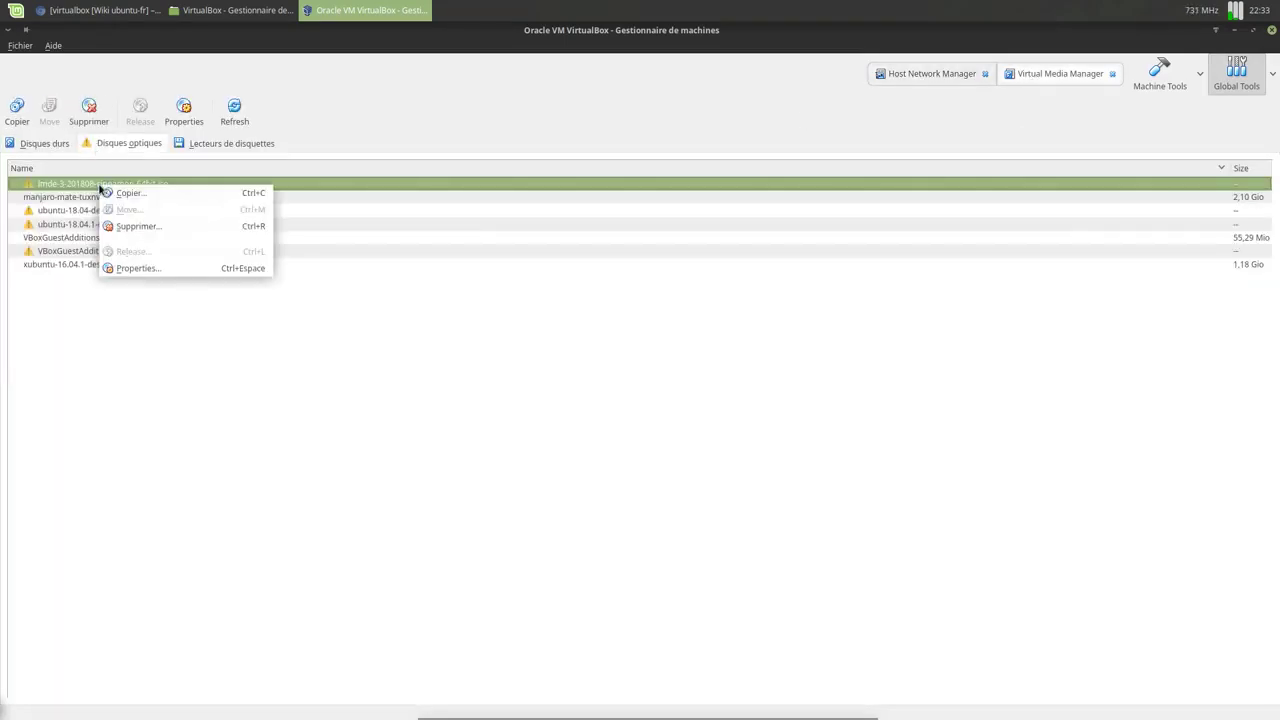
{"action": "left_click", "coordinate": [126, 224]}
{"action": "left_click", "coordinate": [667, 432]}
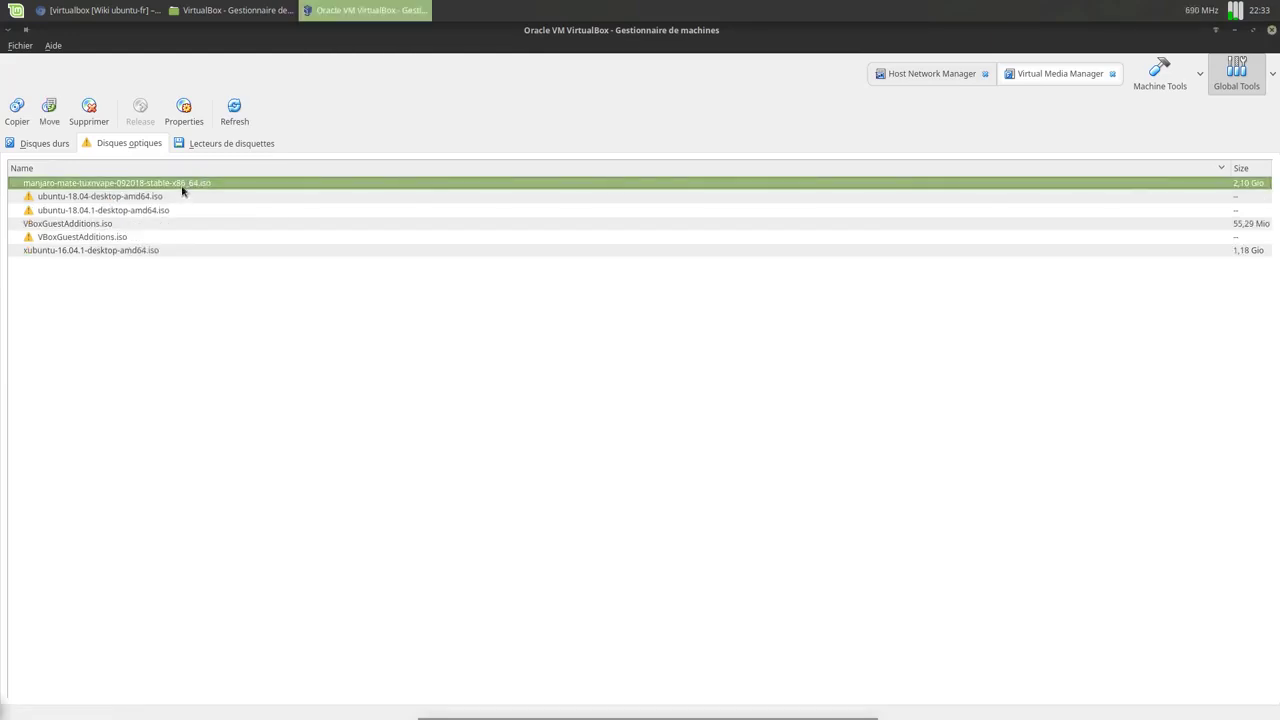
Remove the manjaro-mate-tuxnvape-092018-stable-x86_64, ubuntu-18.04-desktop-amd64 and ubuntu-18.04.1-desktop-amd64 ISO entries from the optical disks.
{"action": "right_click", "coordinate": [183, 186]}
{"action": "left_click", "coordinate": [246, 229]}
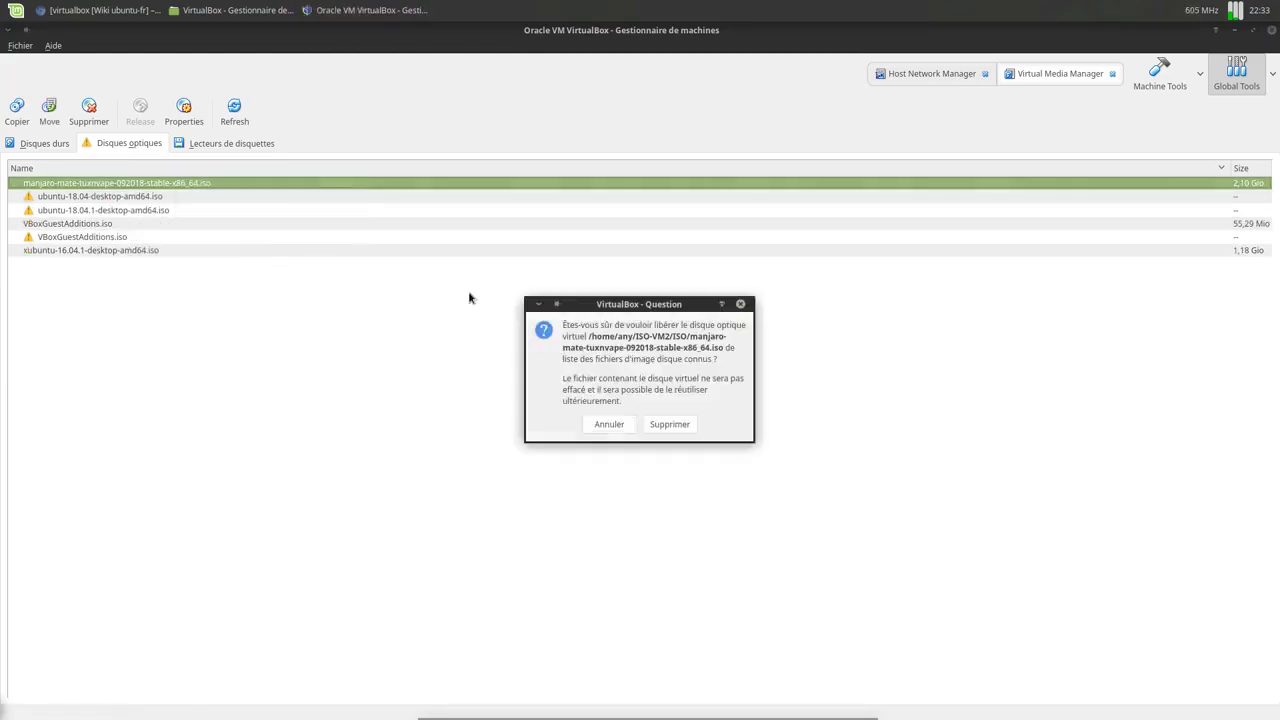
{"action": "left_click", "coordinate": [671, 424]}
{"action": "right_click", "coordinate": [199, 186]}
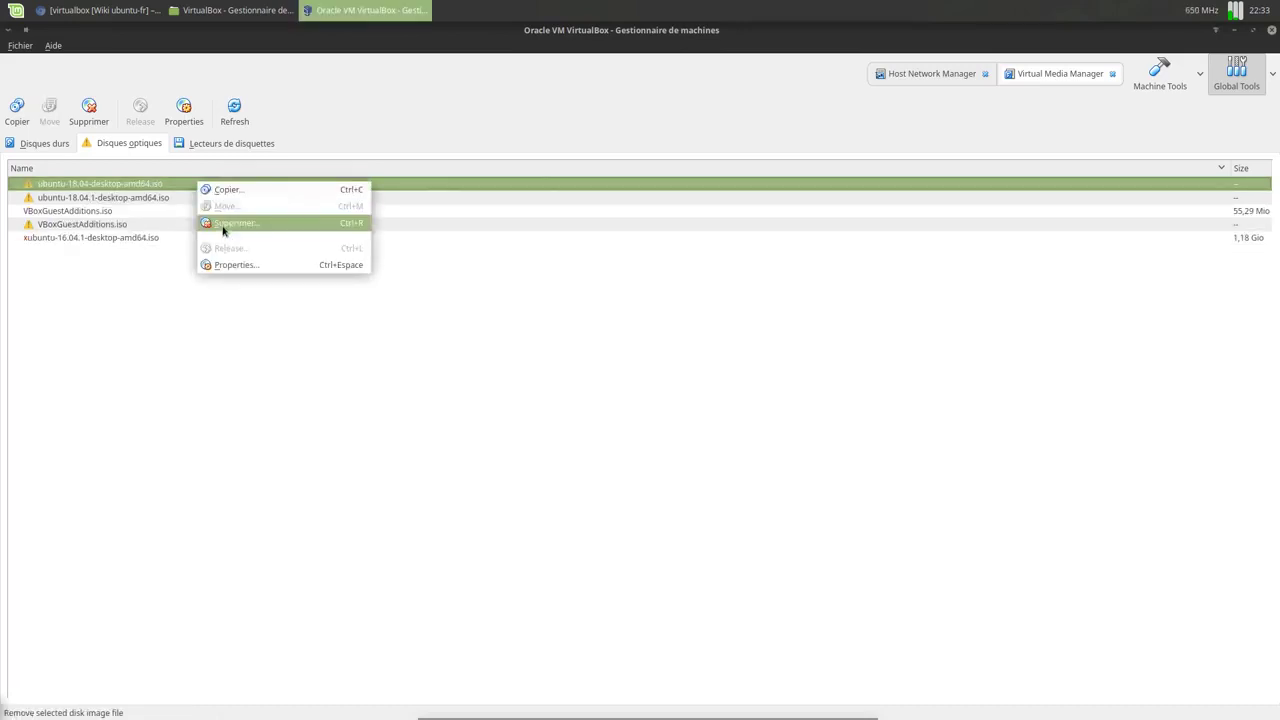
{"action": "left_click", "coordinate": [225, 224]}
{"action": "left_click", "coordinate": [660, 425]}
{"action": "right_click", "coordinate": [164, 185]}
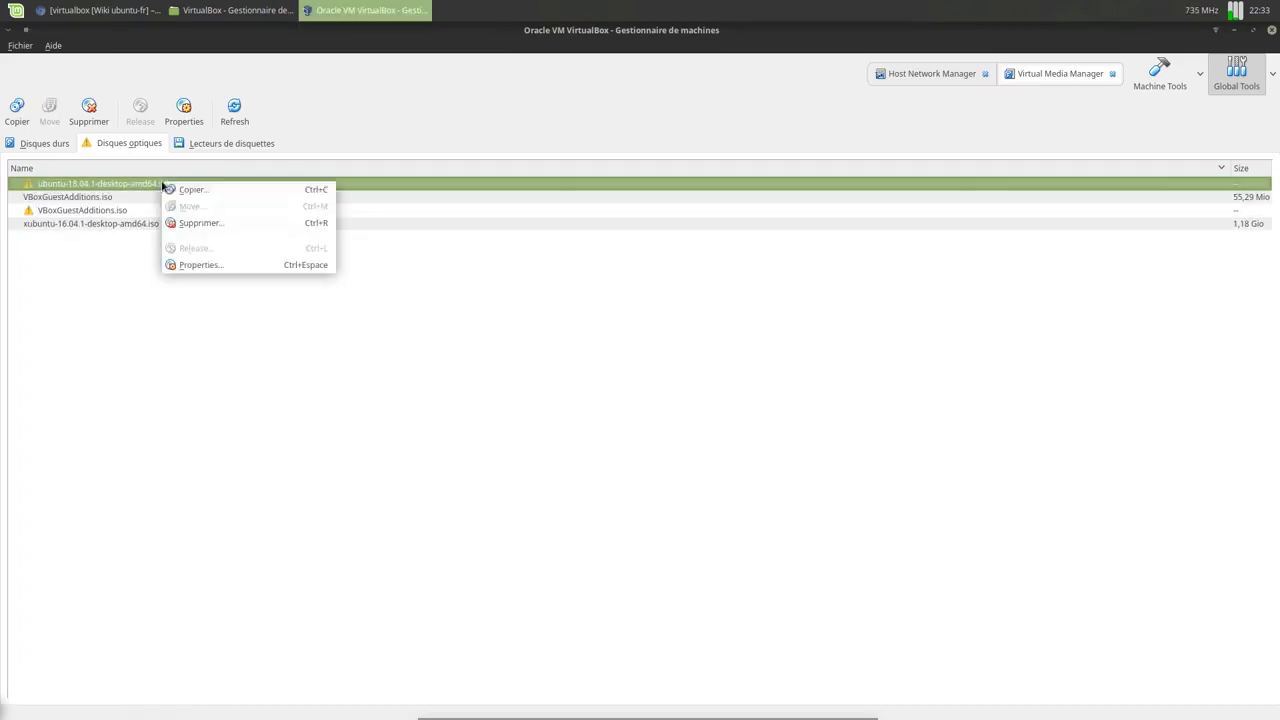
{"action": "left_click", "coordinate": [185, 219]}
{"action": "left_click", "coordinate": [669, 424]}
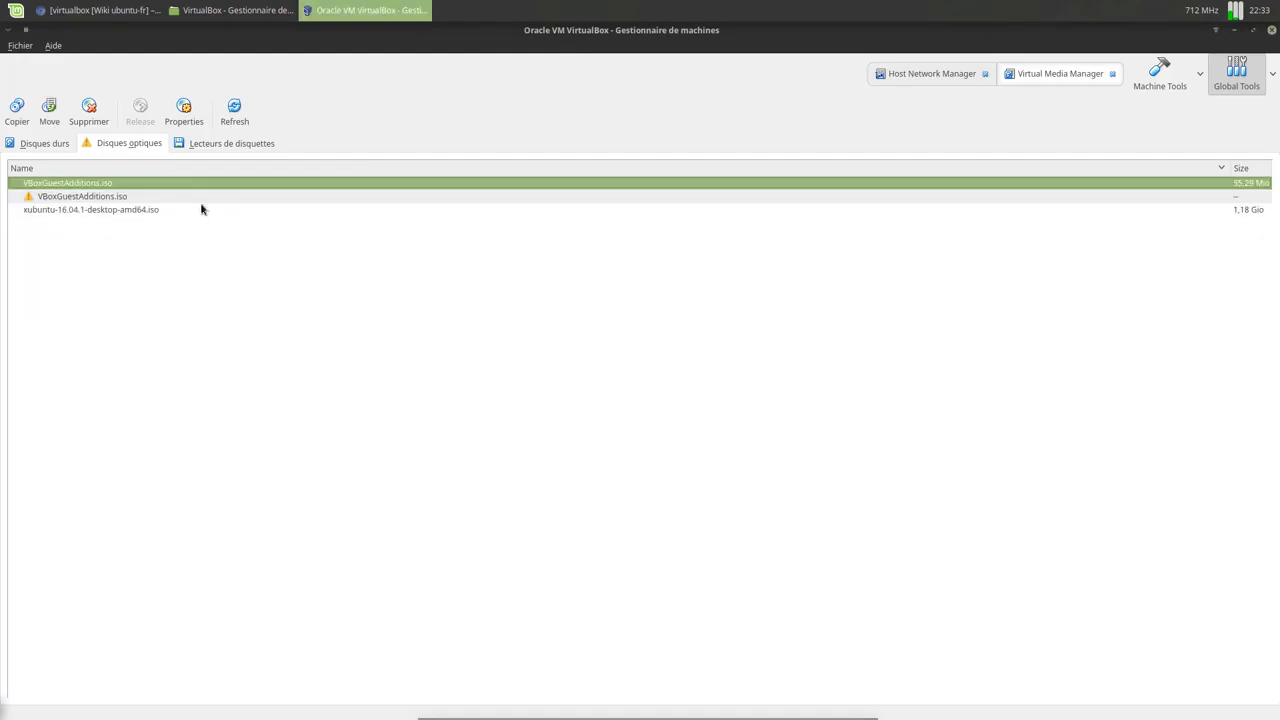
Remove both VBoxGuestAdditions.iso entries and the xubuntu-16.04.1-desktop-amd64.iso entry from the optical disks.
{"action": "right_click", "coordinate": [183, 181]}
{"action": "left_click", "coordinate": [210, 220]}
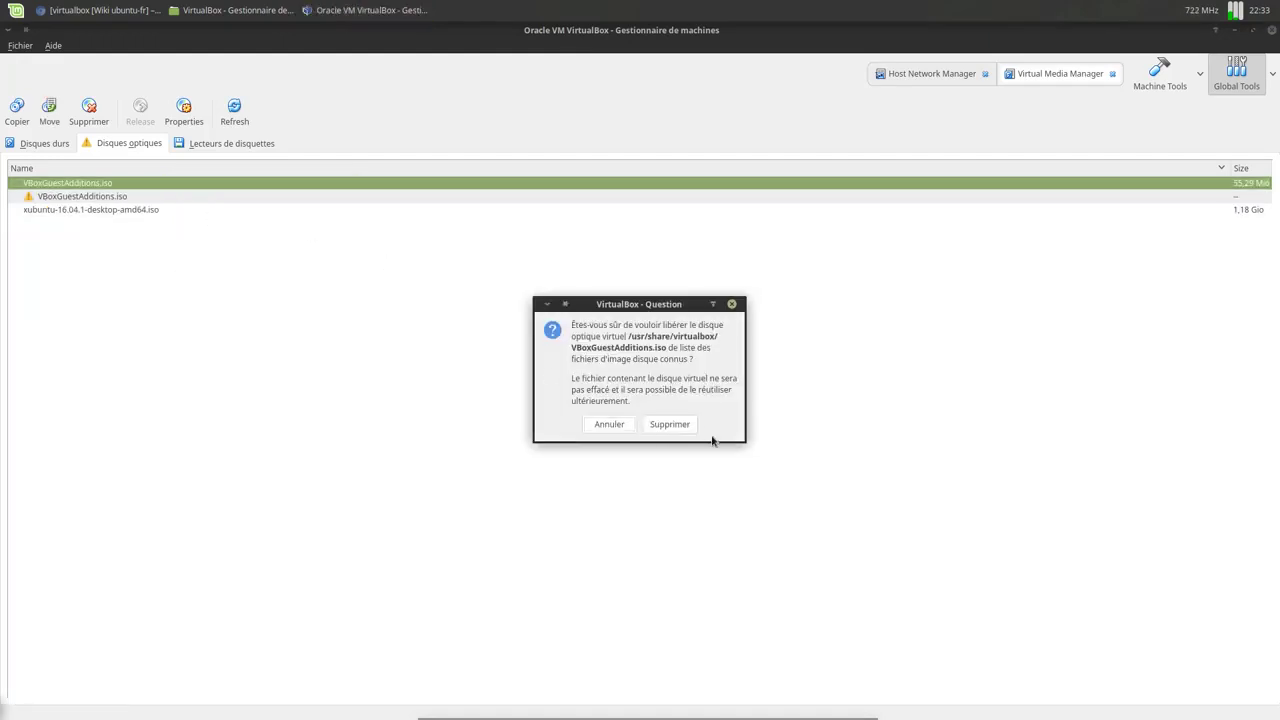
{"action": "left_click", "coordinate": [688, 425]}
{"action": "right_click", "coordinate": [215, 186]}
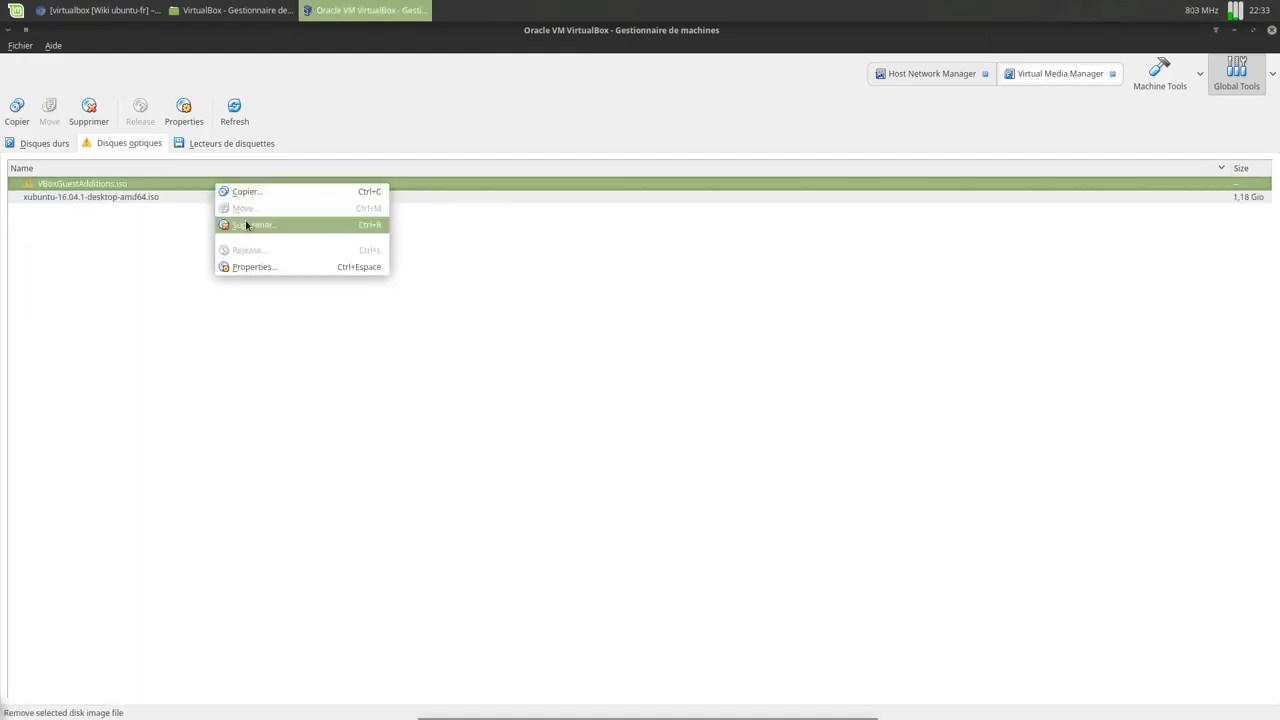
{"action": "left_click", "coordinate": [249, 224]}
{"action": "left_click", "coordinate": [669, 436]}
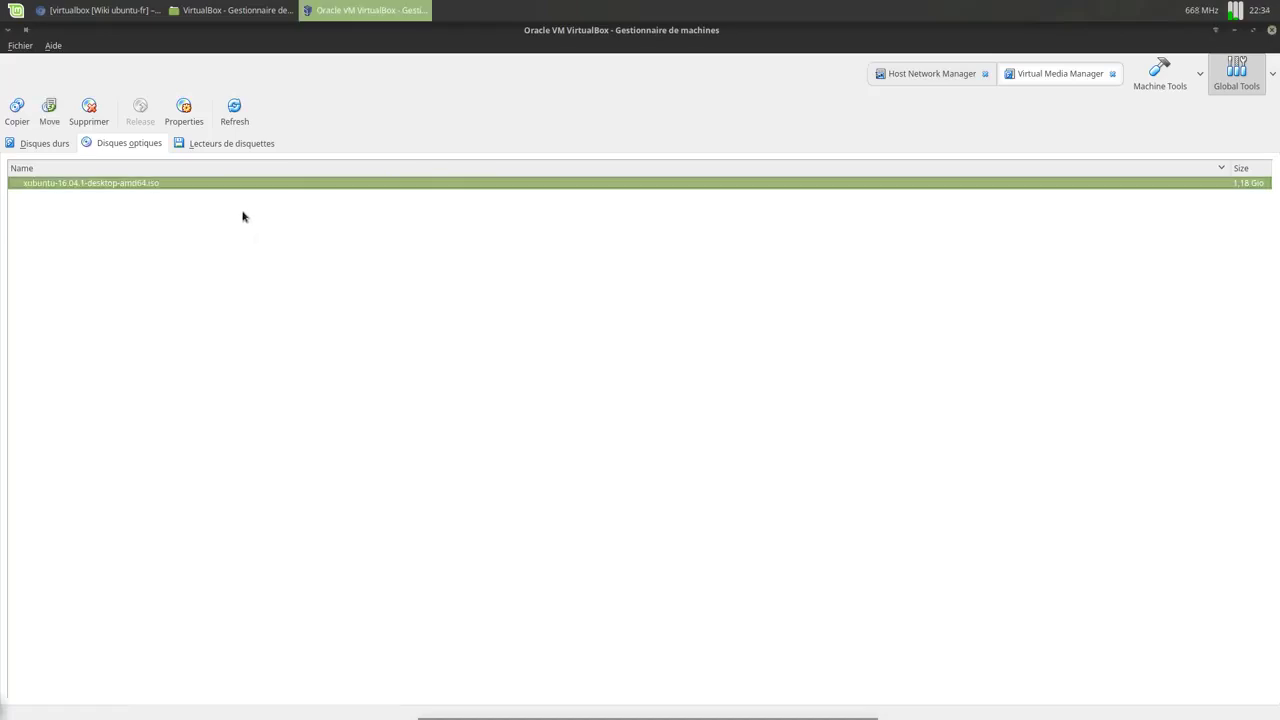
{"action": "right_click", "coordinate": [231, 183]}
{"action": "left_click", "coordinate": [262, 221]}
{"action": "left_click", "coordinate": [676, 426]}
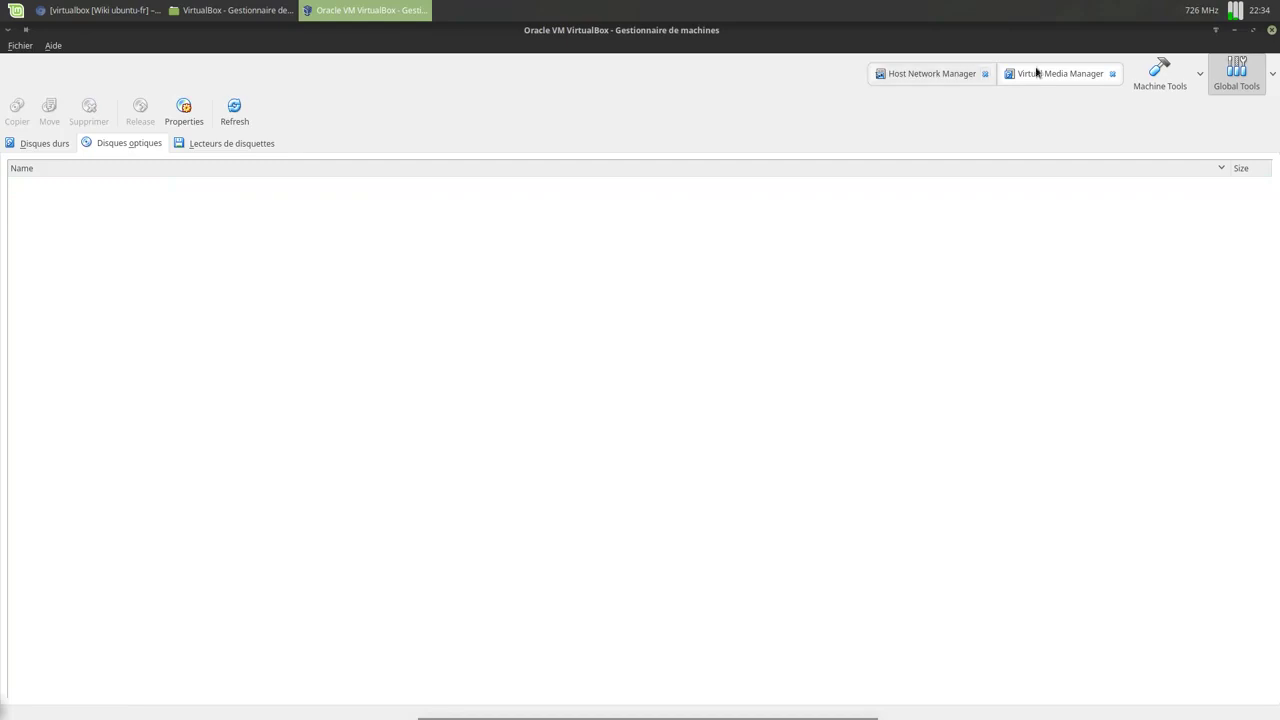
Return to the machine list, add the machine from the Silouhette Studio - Windows 7 folder in VM/VirtualBox, and select it.
{"action": "left_click", "coordinate": [1157, 80]}
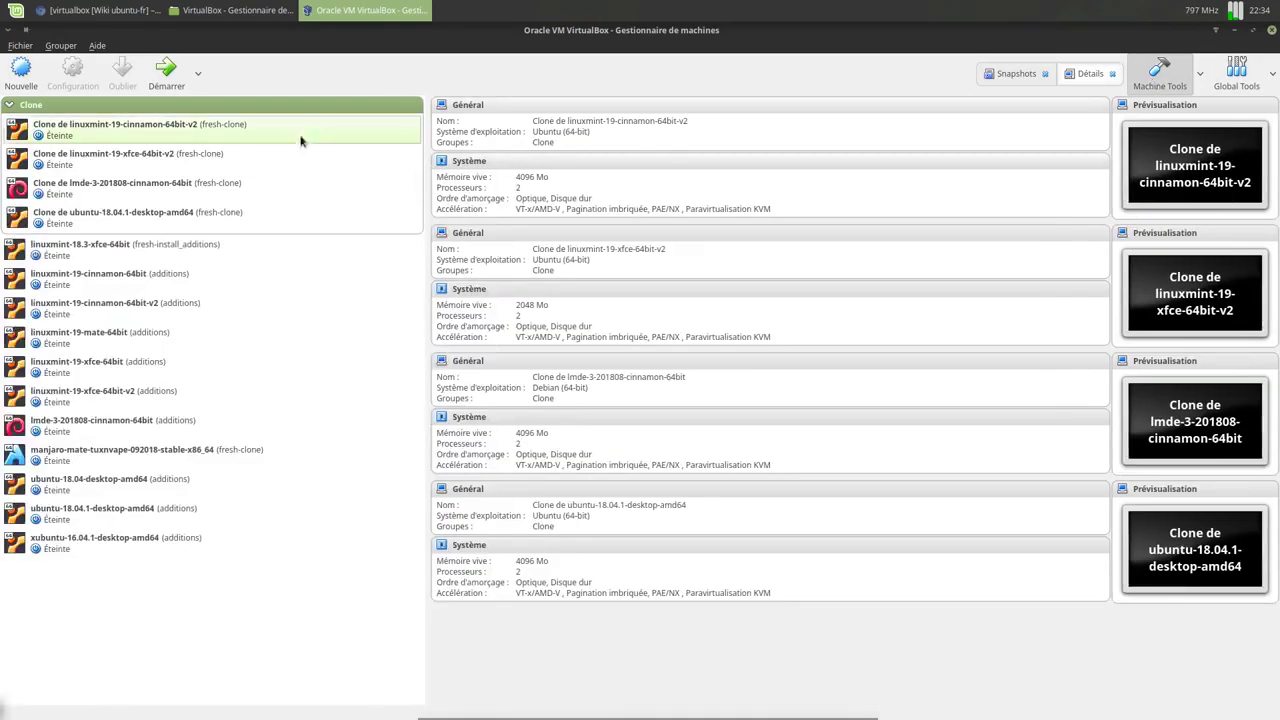
{"action": "left_click", "coordinate": [12, 225]}
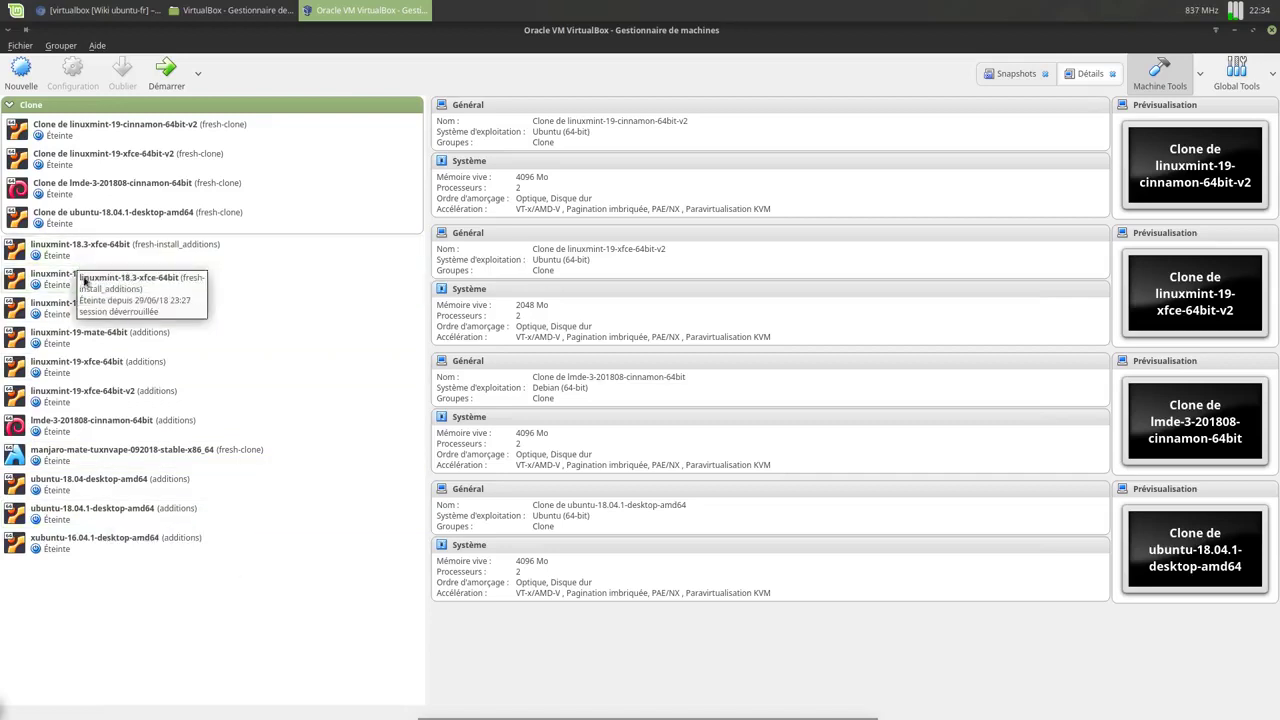
{"action": "left_click", "coordinate": [60, 46]}
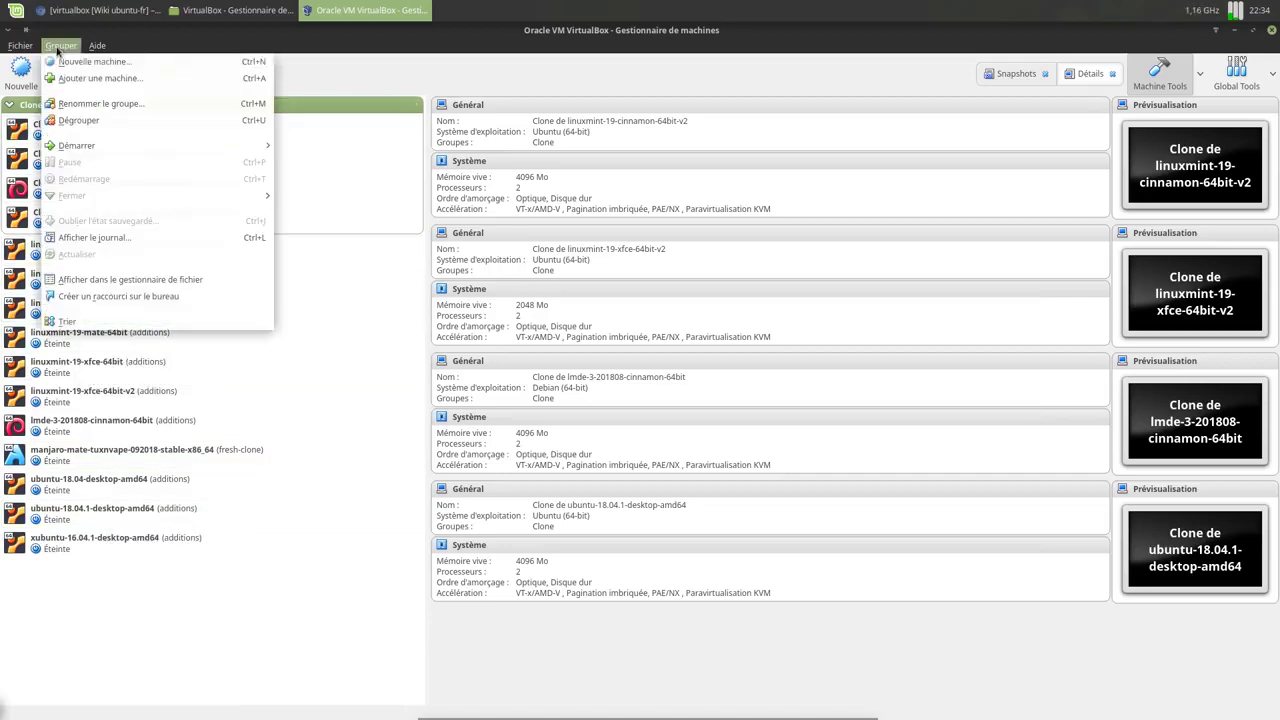
{"action": "left_click", "coordinate": [82, 78]}
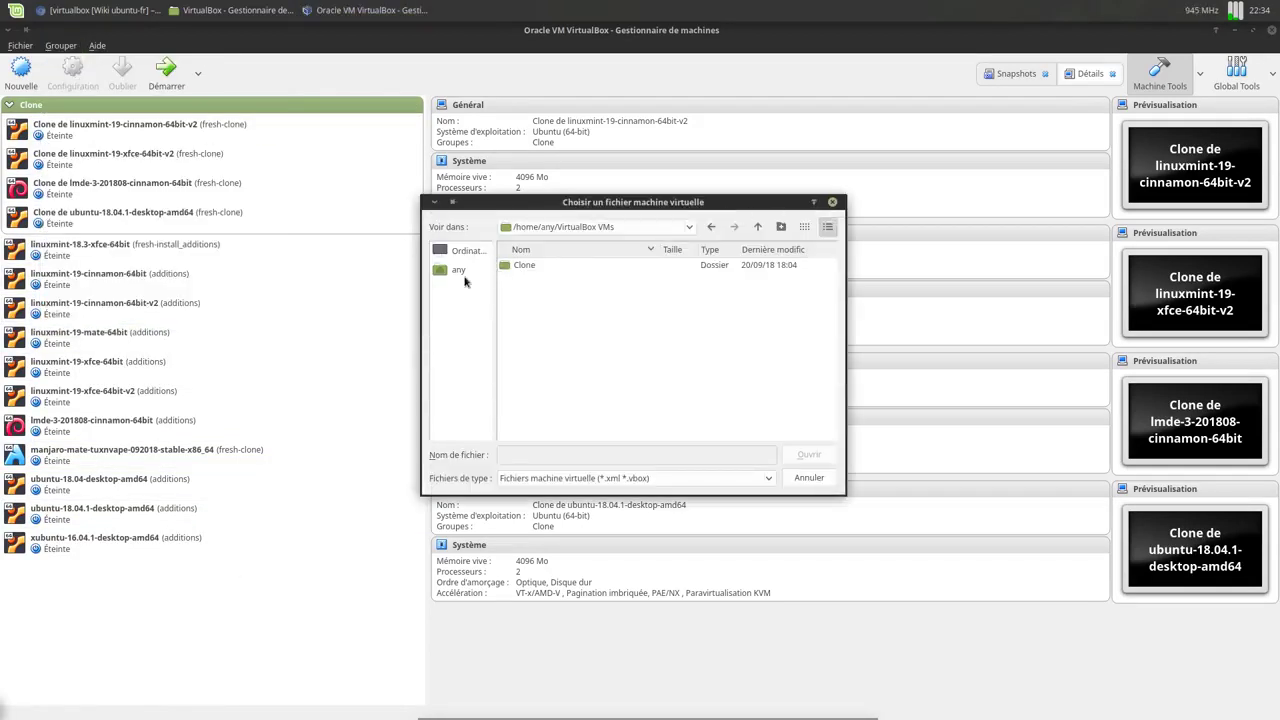
{"action": "left_click", "coordinate": [461, 274]}
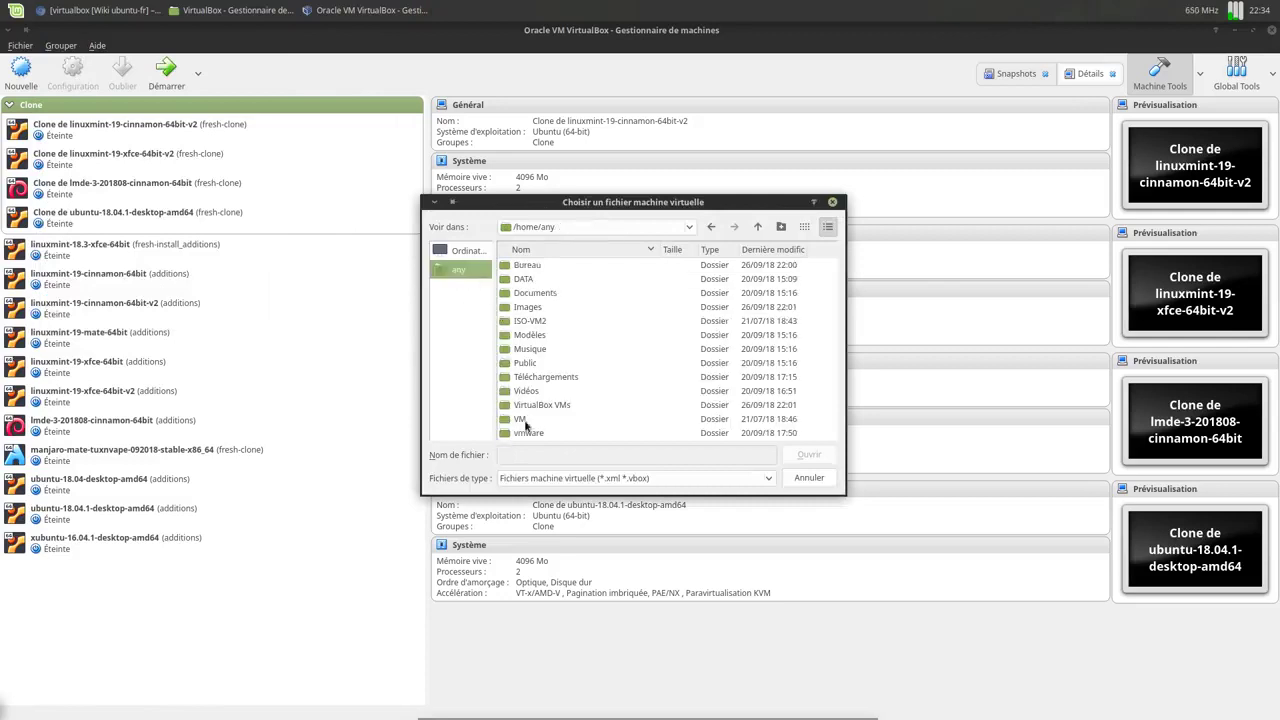
{"action": "double_click", "coordinate": [525, 423]}
{"action": "double_click", "coordinate": [549, 266]}
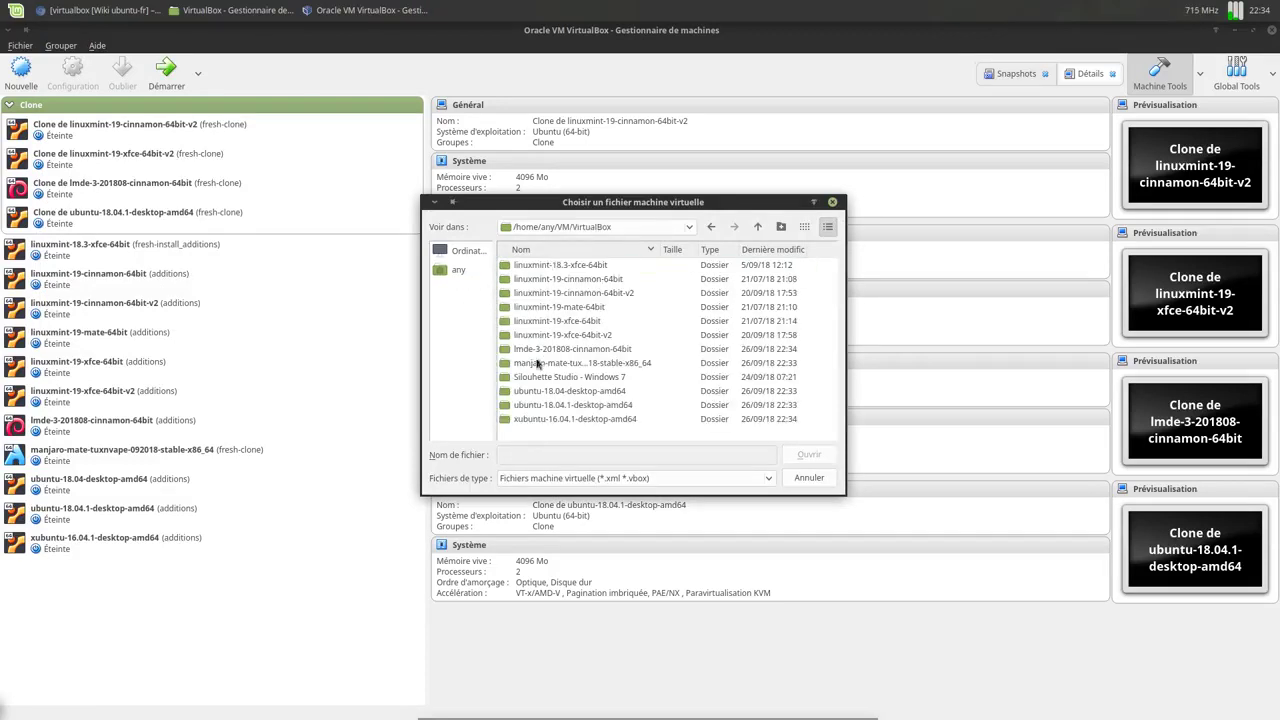
{"action": "double_click", "coordinate": [539, 377]}
{"action": "double_click", "coordinate": [545, 281]}
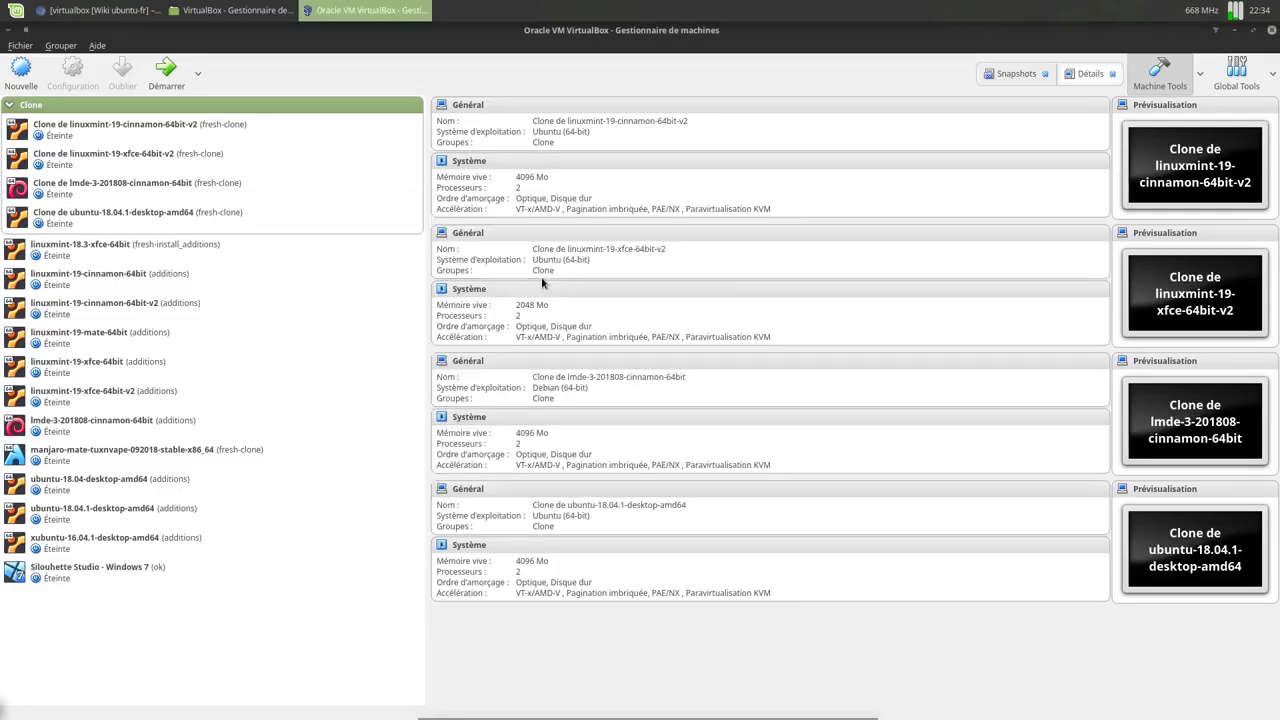
{"action": "left_click", "coordinate": [157, 569]}
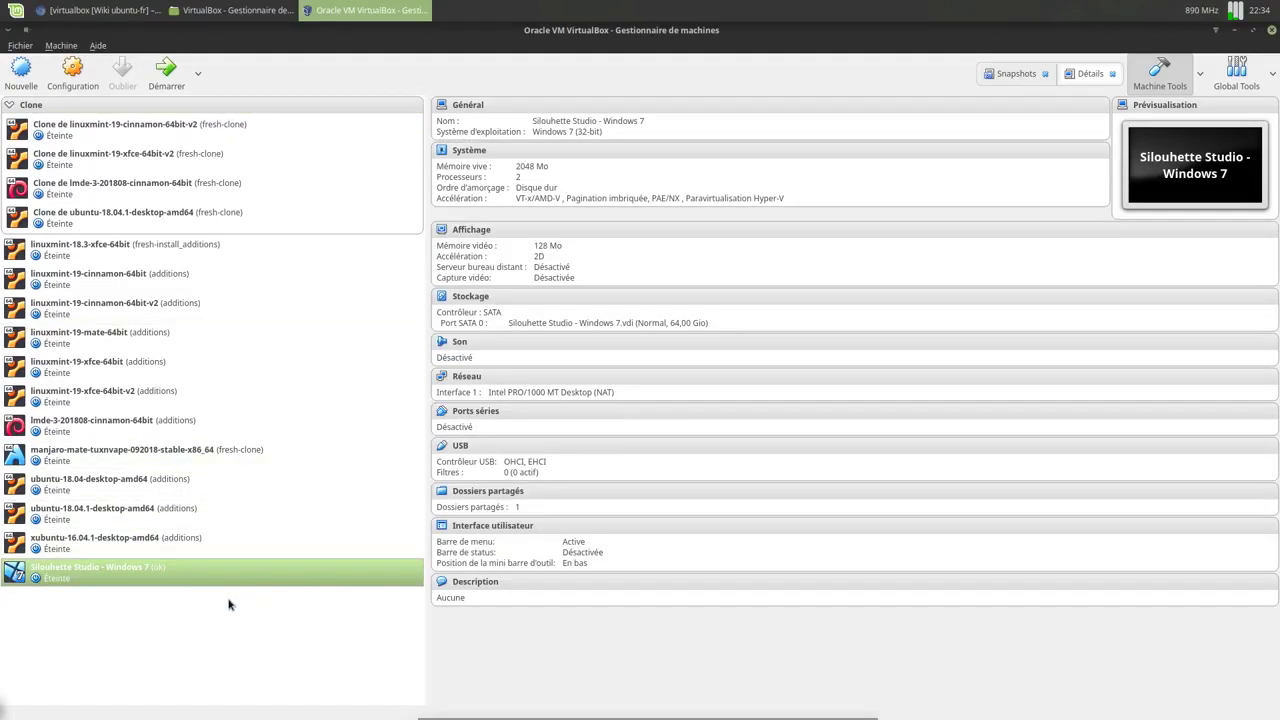
Review the machine's ok snapshot and the options for restoring or taking one, without creating a snapshot, and return to the machine details.
{"action": "left_click", "coordinate": [1010, 79]}
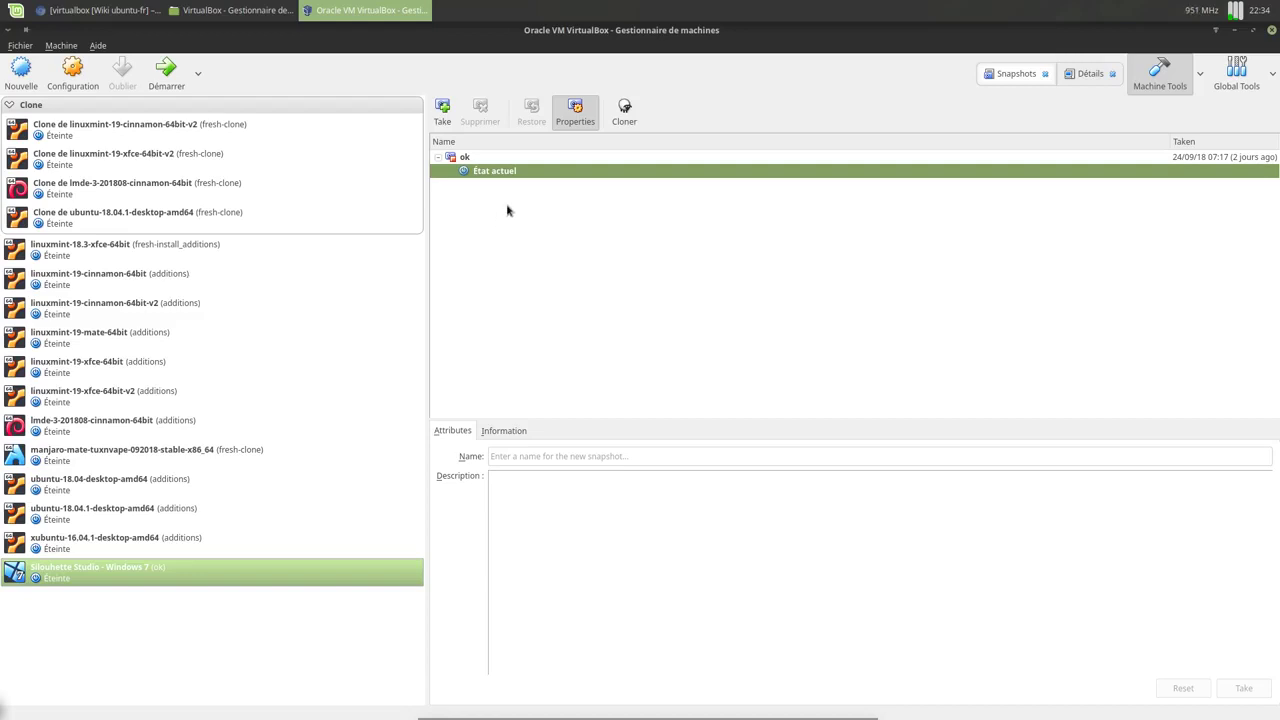
{"action": "left_click", "coordinate": [513, 160]}
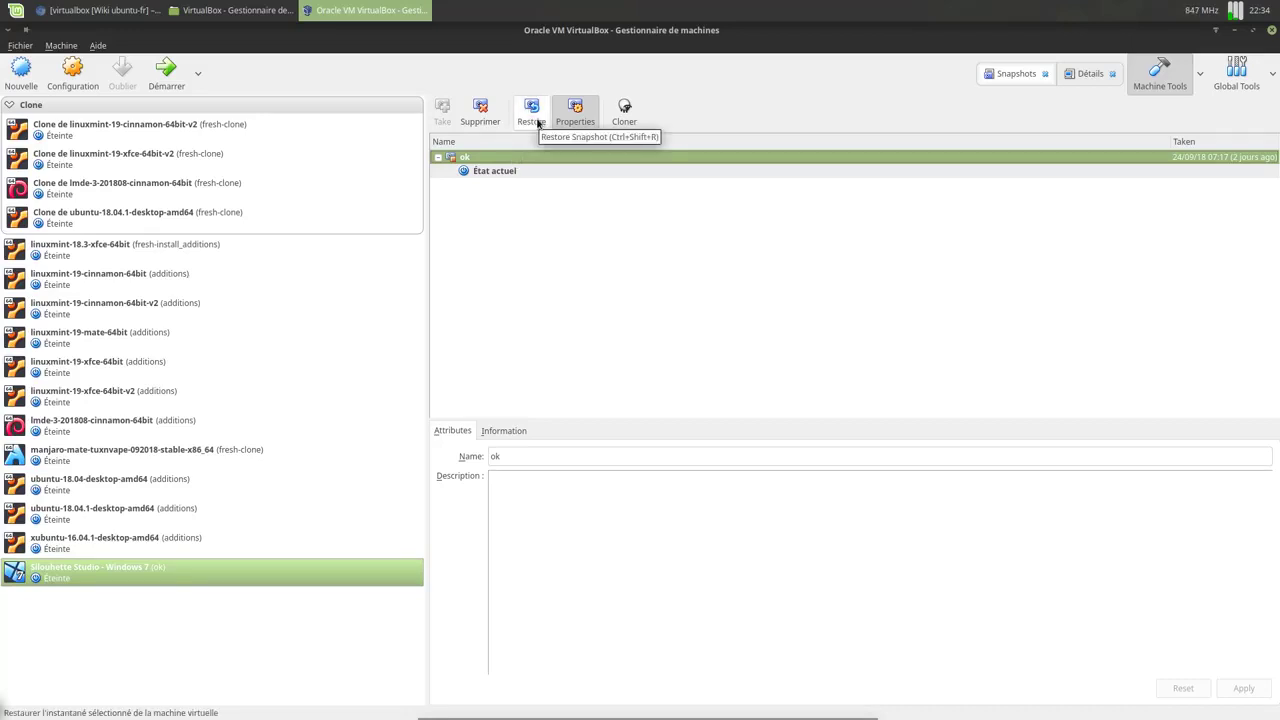
{"action": "left_click", "coordinate": [537, 122]}
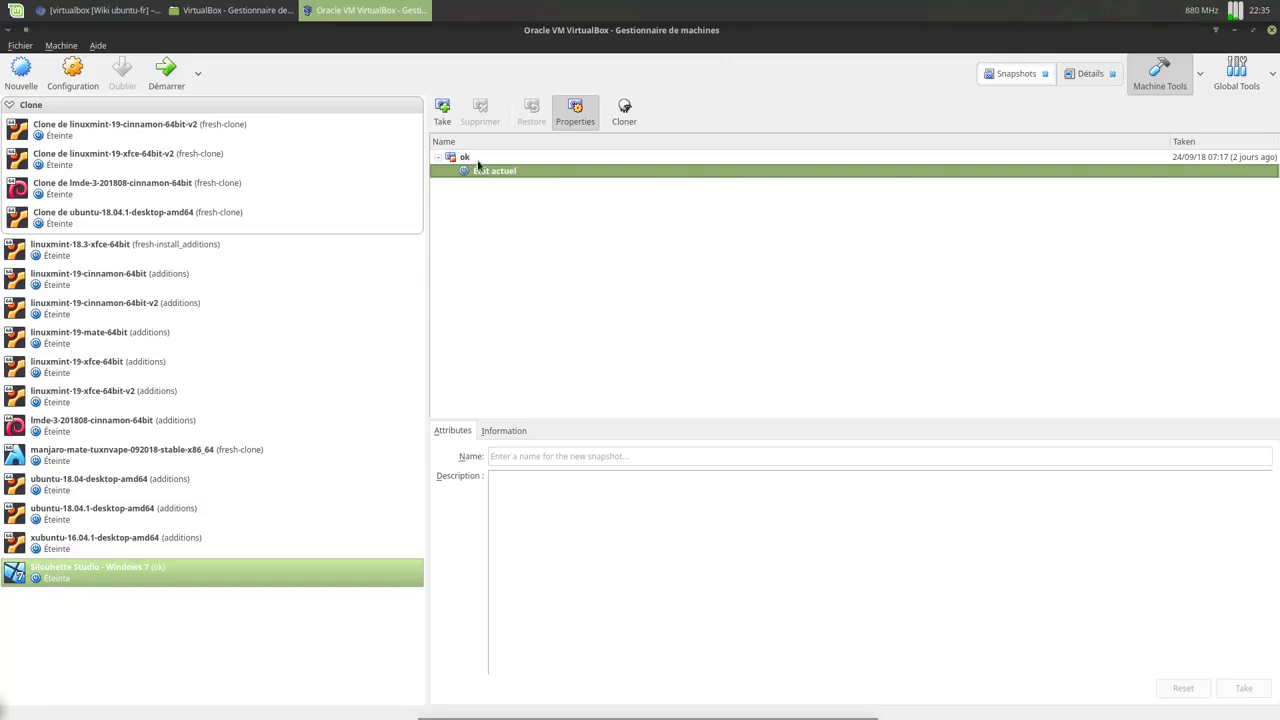
{"action": "left_click", "coordinate": [443, 118]}
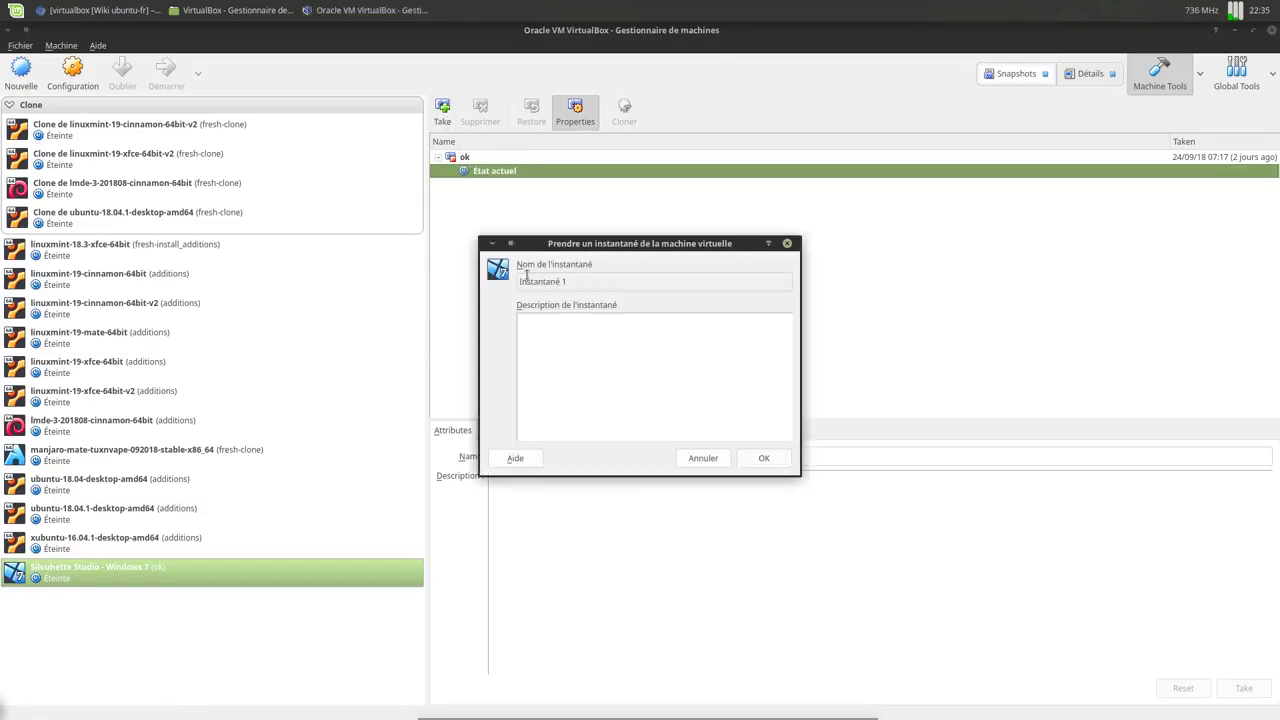
{"action": "left_click", "coordinate": [704, 459]}
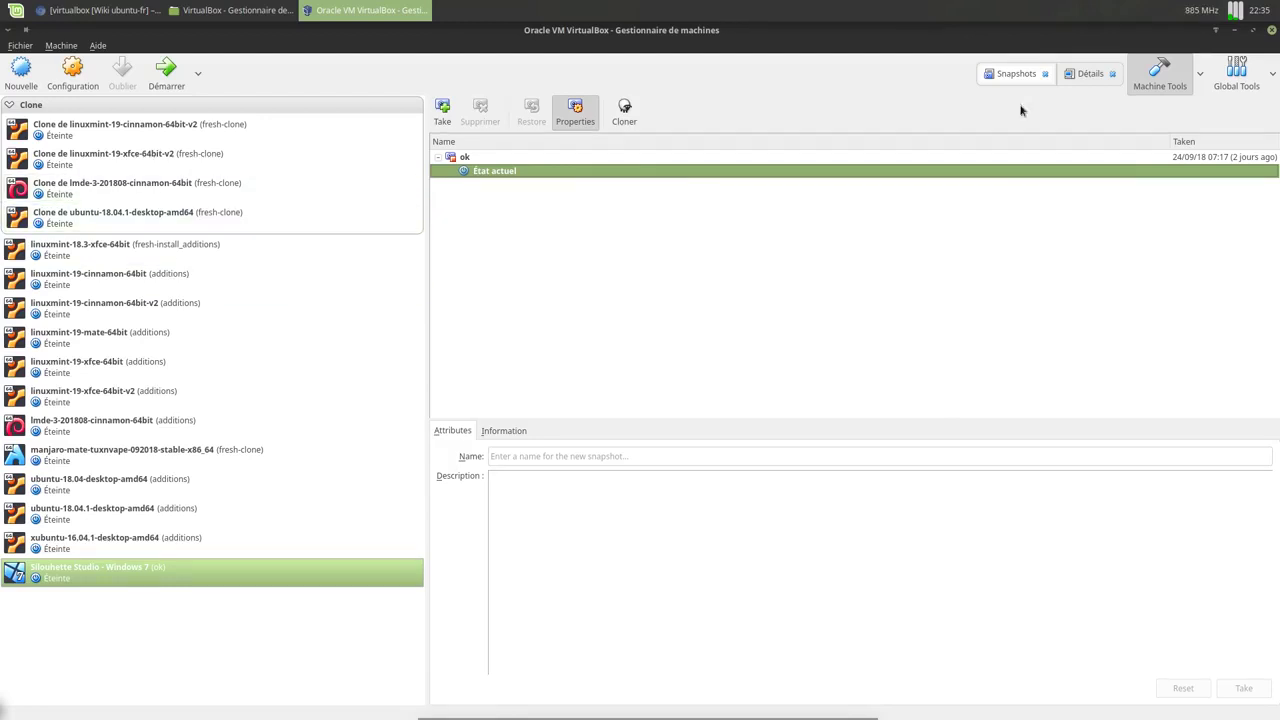
{"action": "left_click", "coordinate": [1089, 77]}
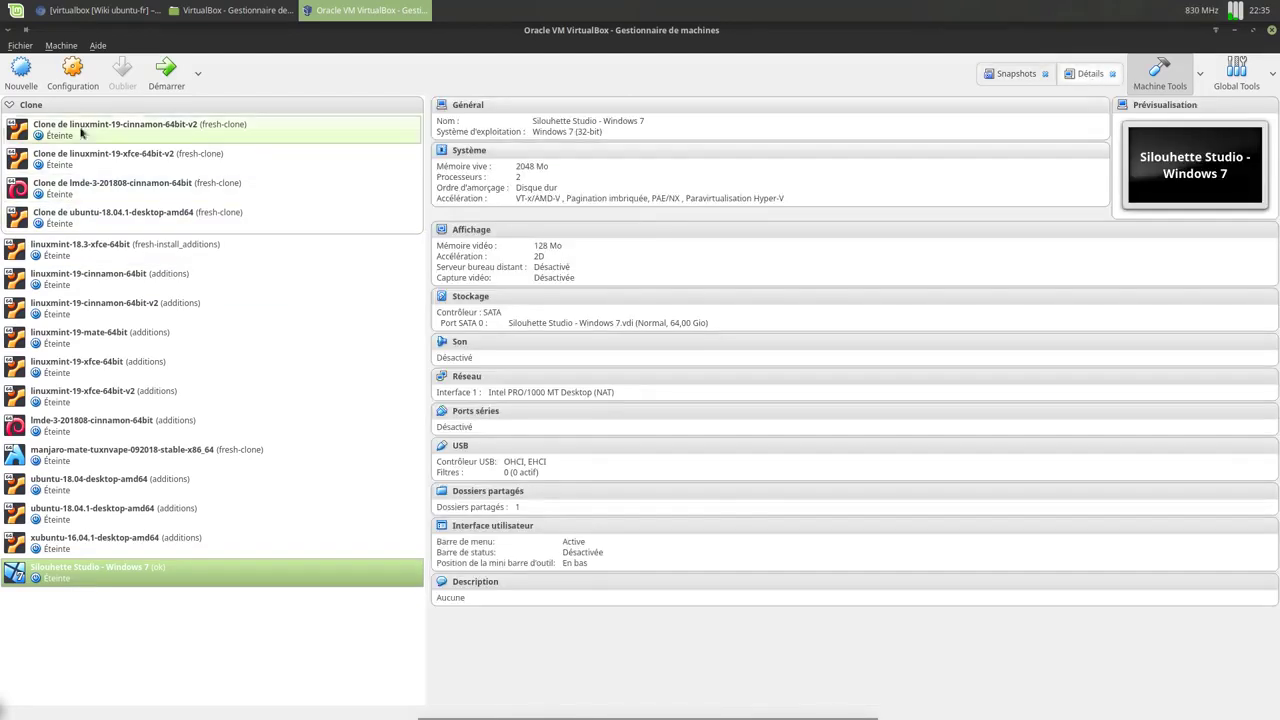
Add a USB device filter for Graphtec America, Inc. [0100] to the Silouhette Studio - Windows 7 machine's settings.
{"action": "left_click", "coordinate": [78, 87]}
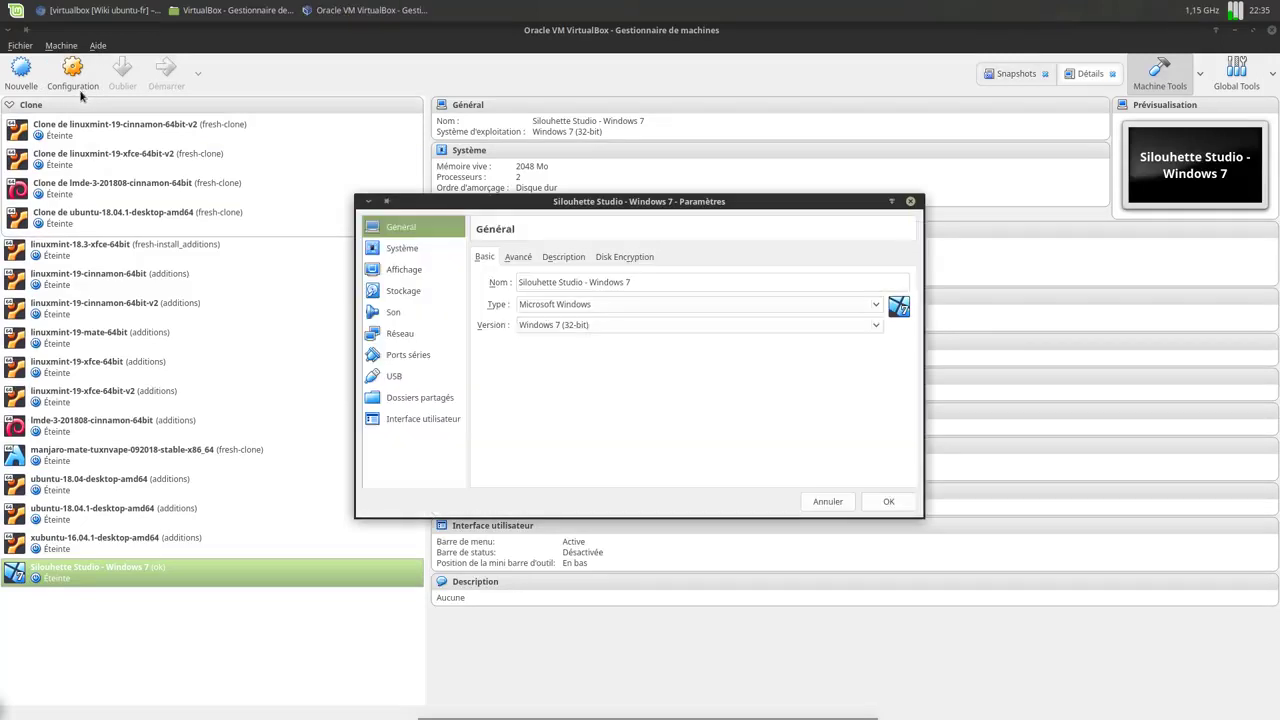
{"action": "left_click", "coordinate": [391, 378]}
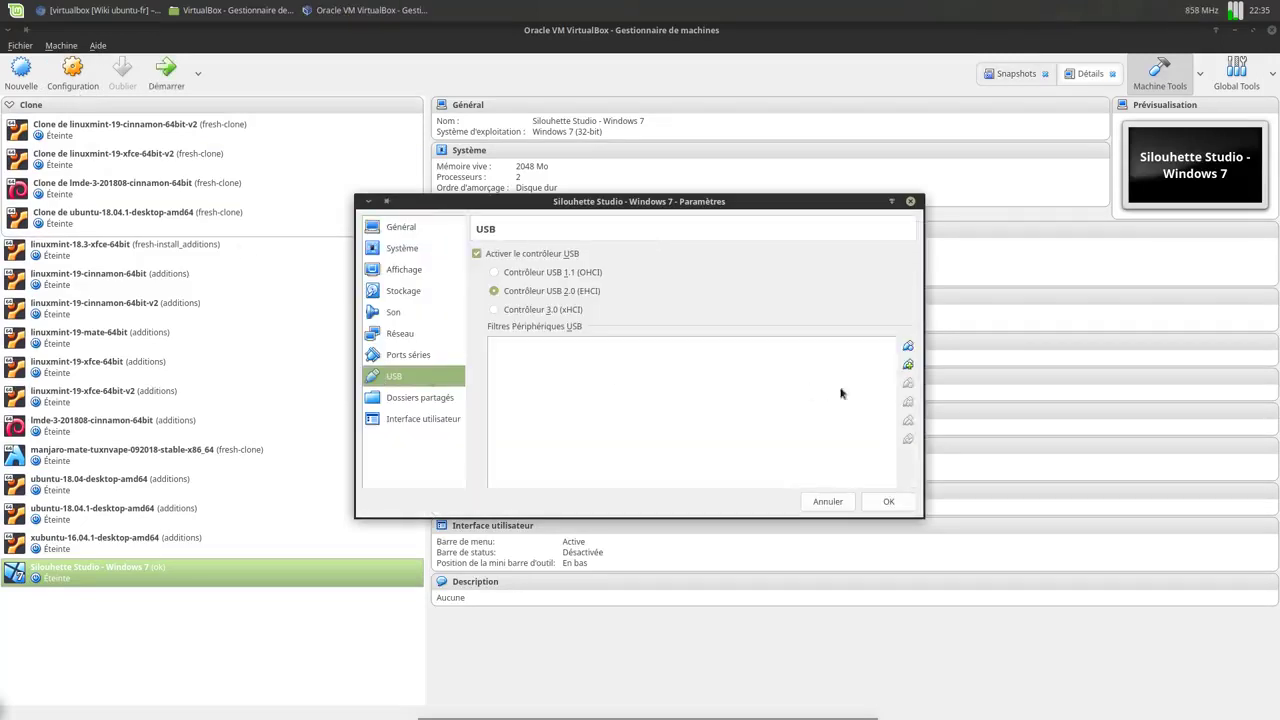
{"action": "left_click", "coordinate": [907, 364]}
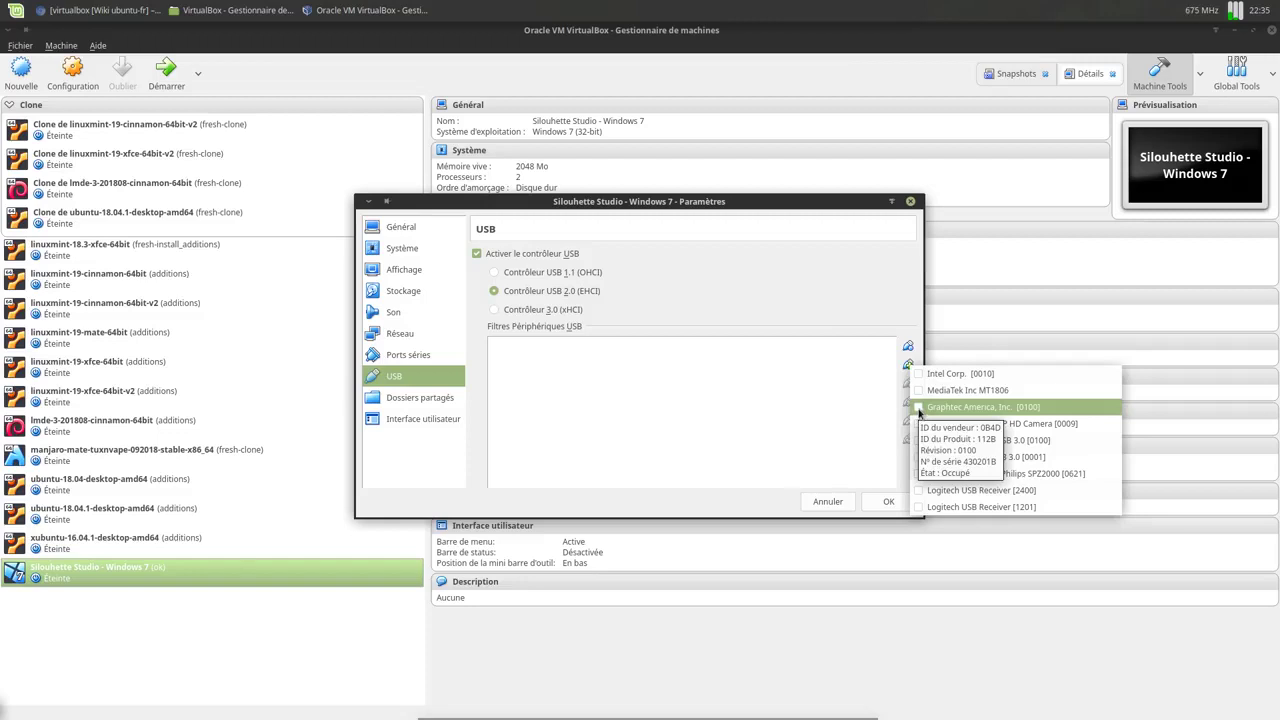
{"action": "left_click", "coordinate": [960, 407]}
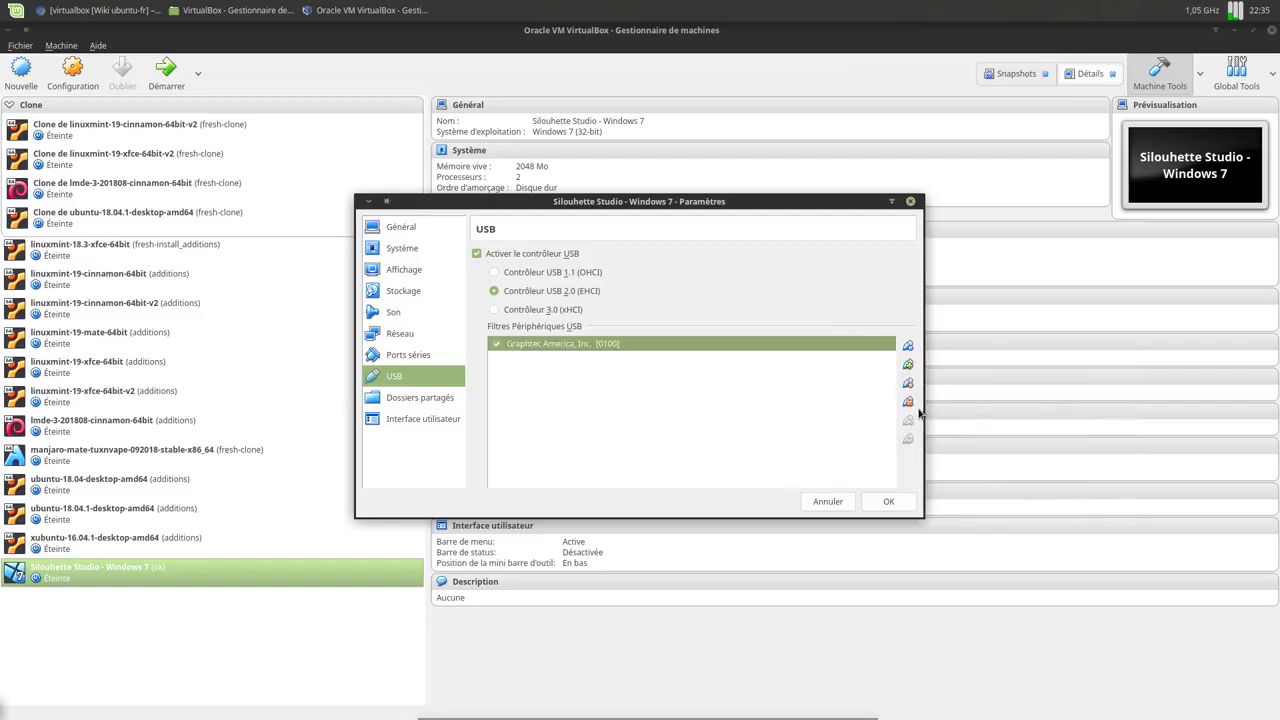
{"action": "left_click", "coordinate": [870, 503]}
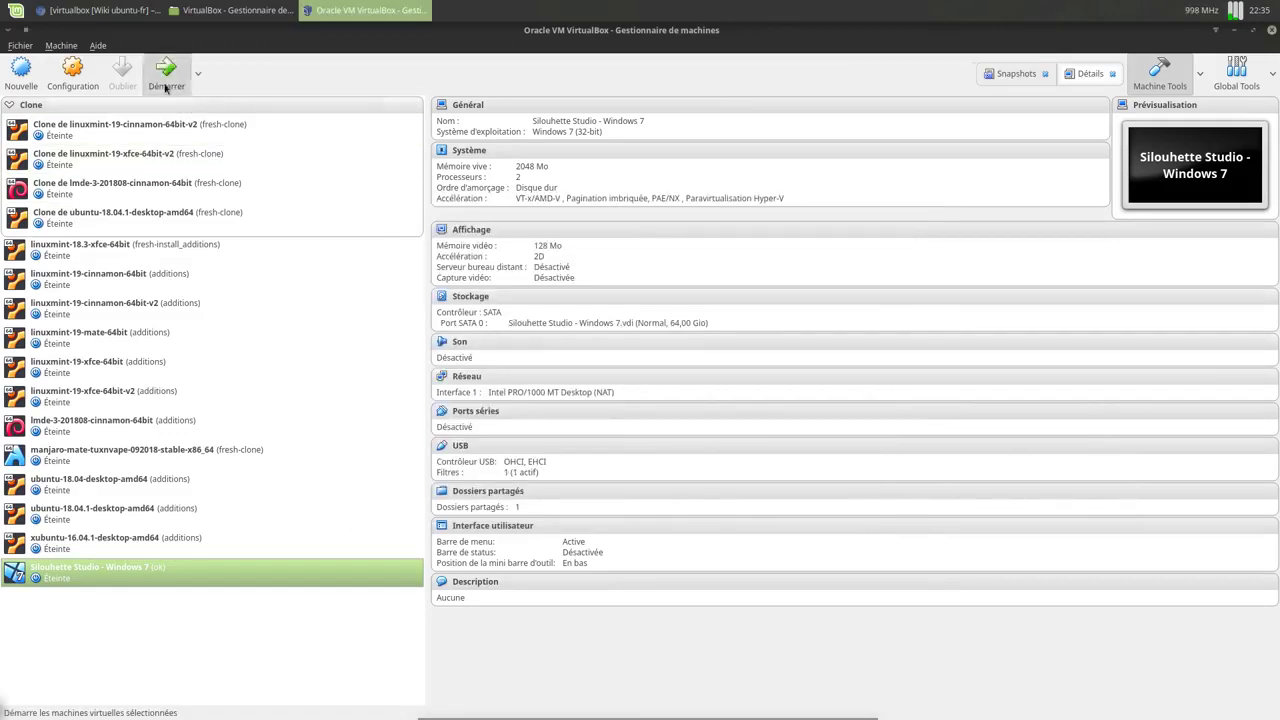
Start the Silouhette Studio - Windows 7 machine and maximize its window.
{"action": "left_click", "coordinate": [166, 70]}
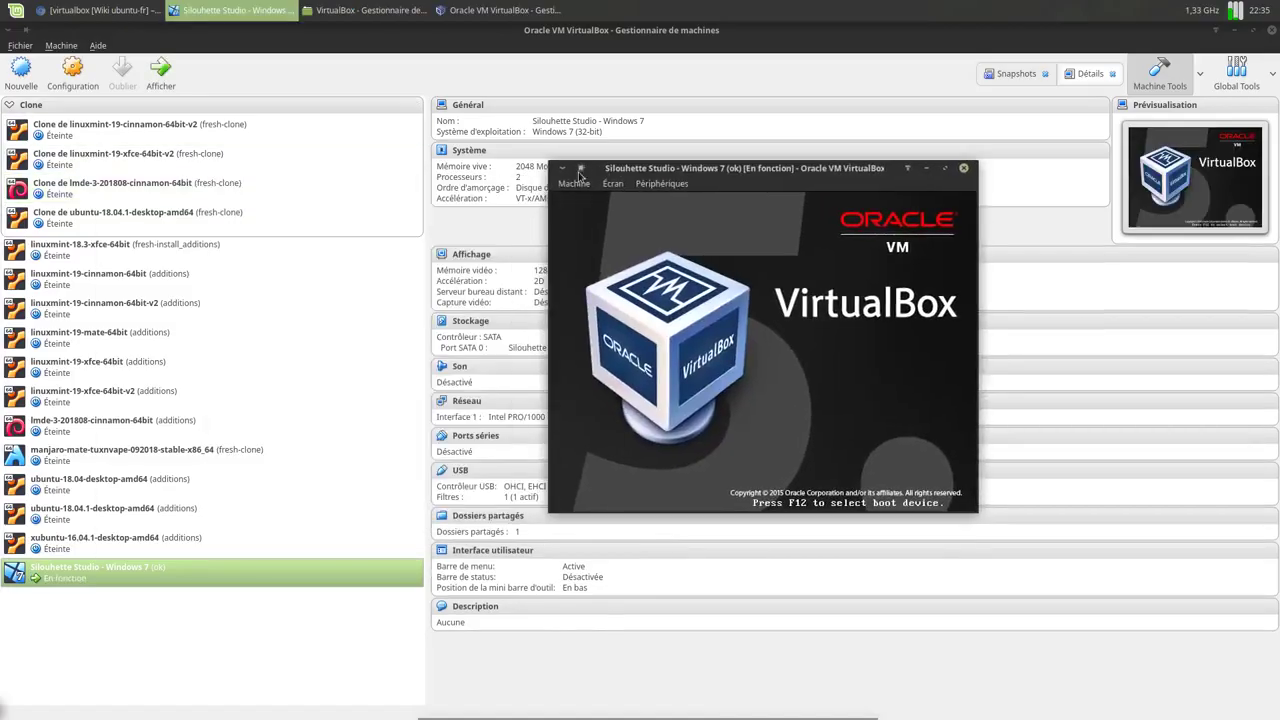
{"action": "double_click", "coordinate": [651, 168]}
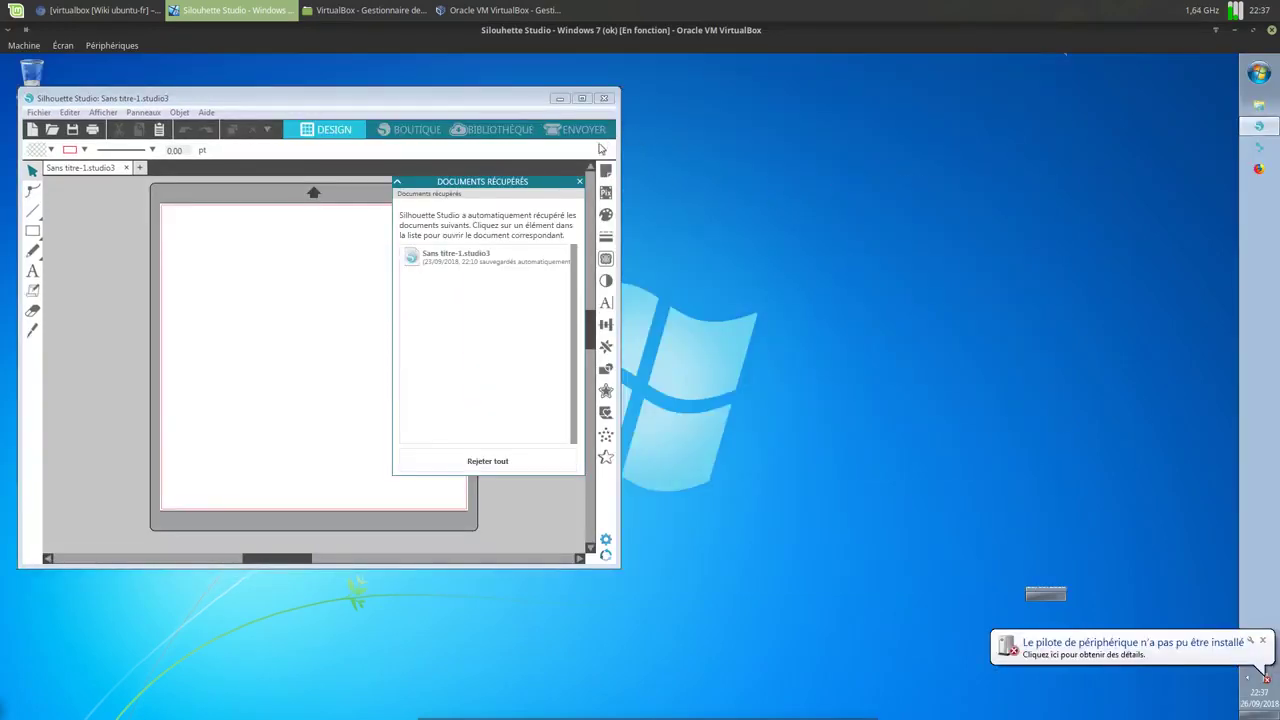
Maximize Silhouette Studio in the virtual machine and discard all automatically recovered documents.
{"action": "left_click", "coordinate": [581, 99]}
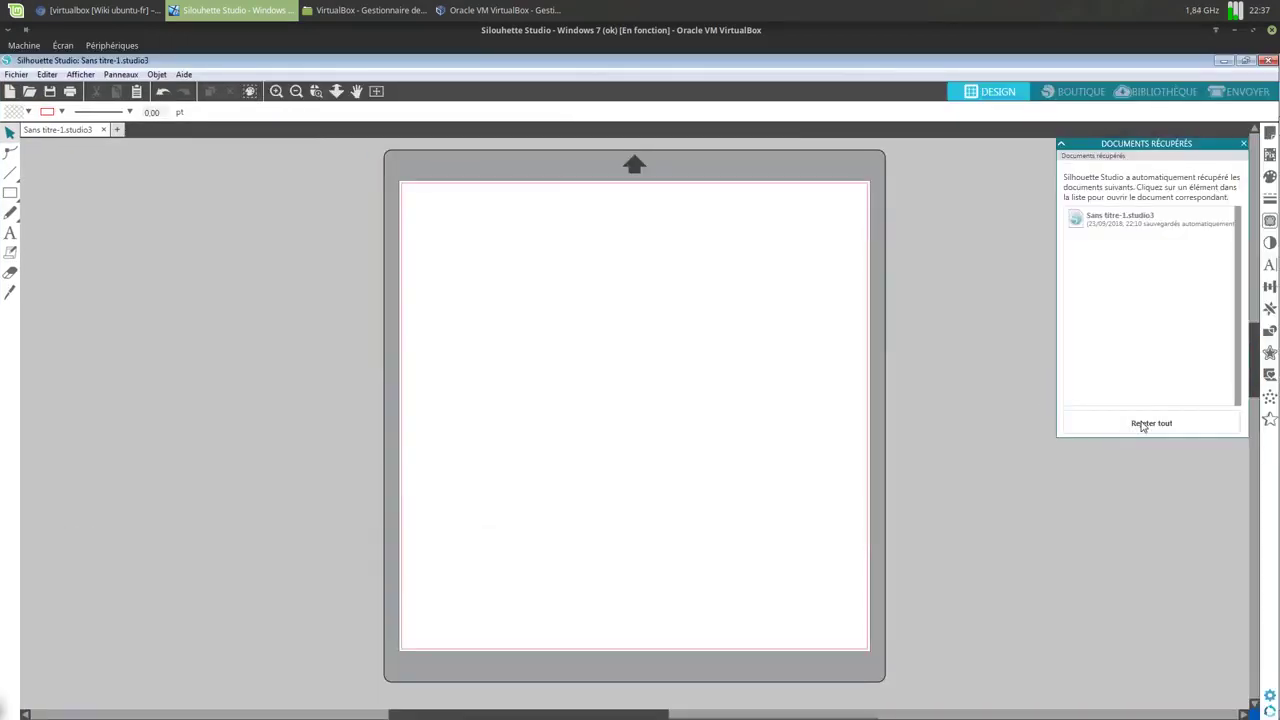
{"action": "left_click", "coordinate": [1142, 424]}
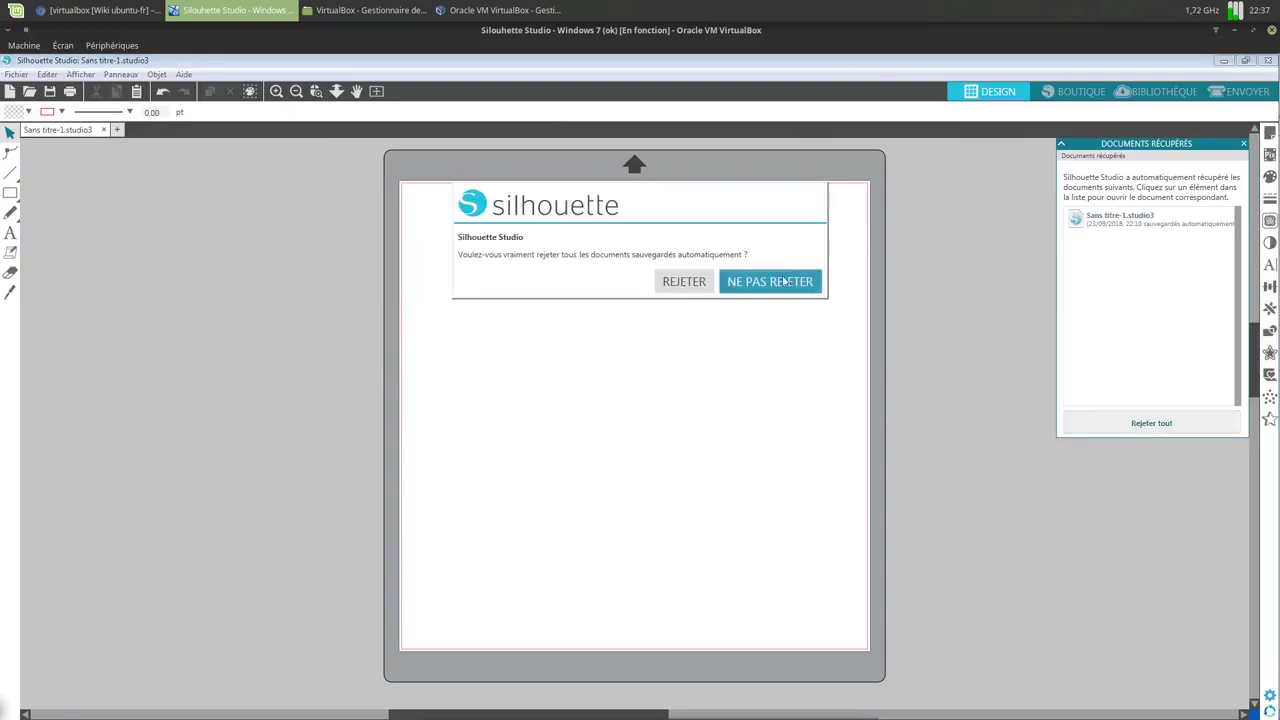
{"action": "left_click", "coordinate": [672, 285]}
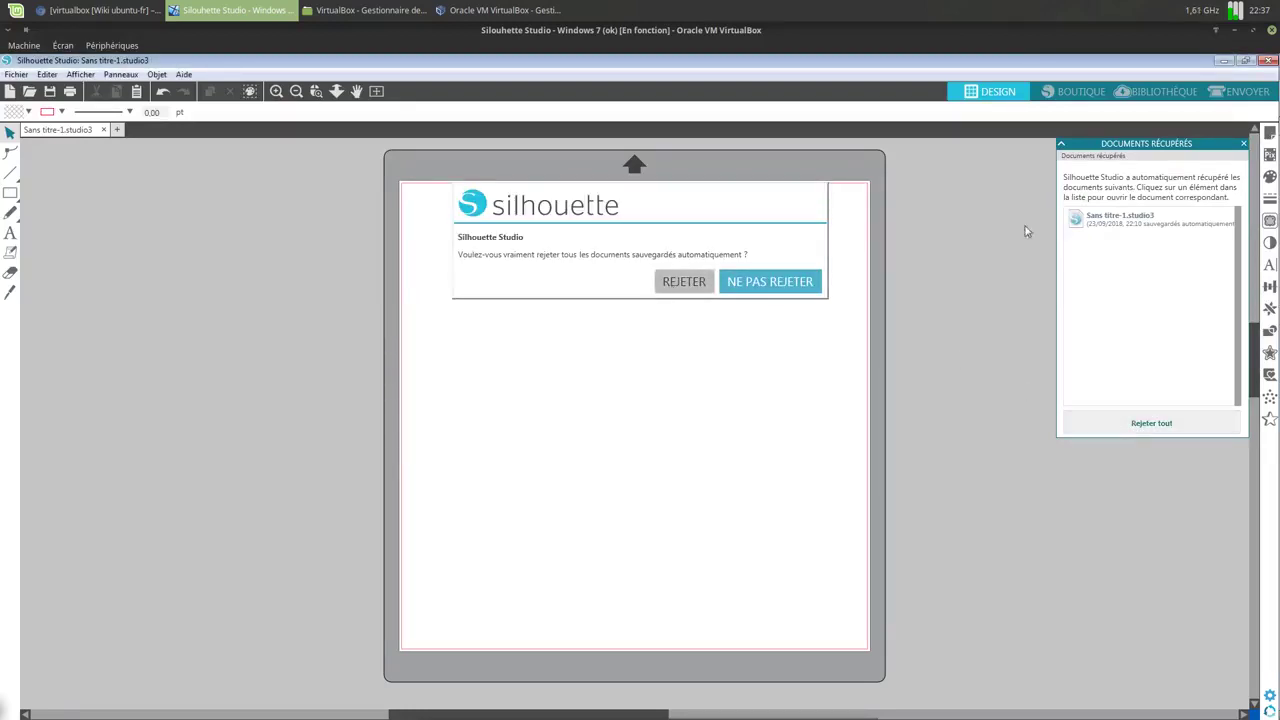
Open the Send view, select the CAMEO cutting machine, and acknowledge the new Silhouette detection notice.
{"action": "left_click", "coordinate": [1234, 94]}
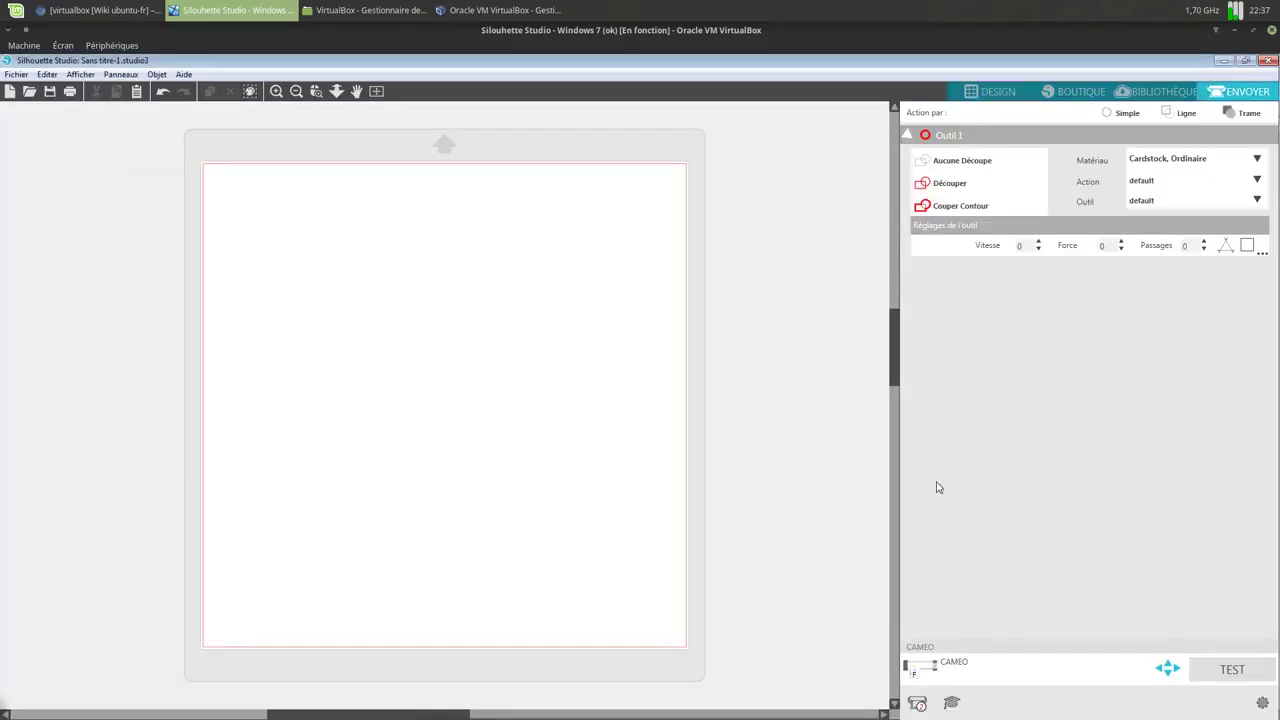
{"action": "left_click", "coordinate": [970, 665]}
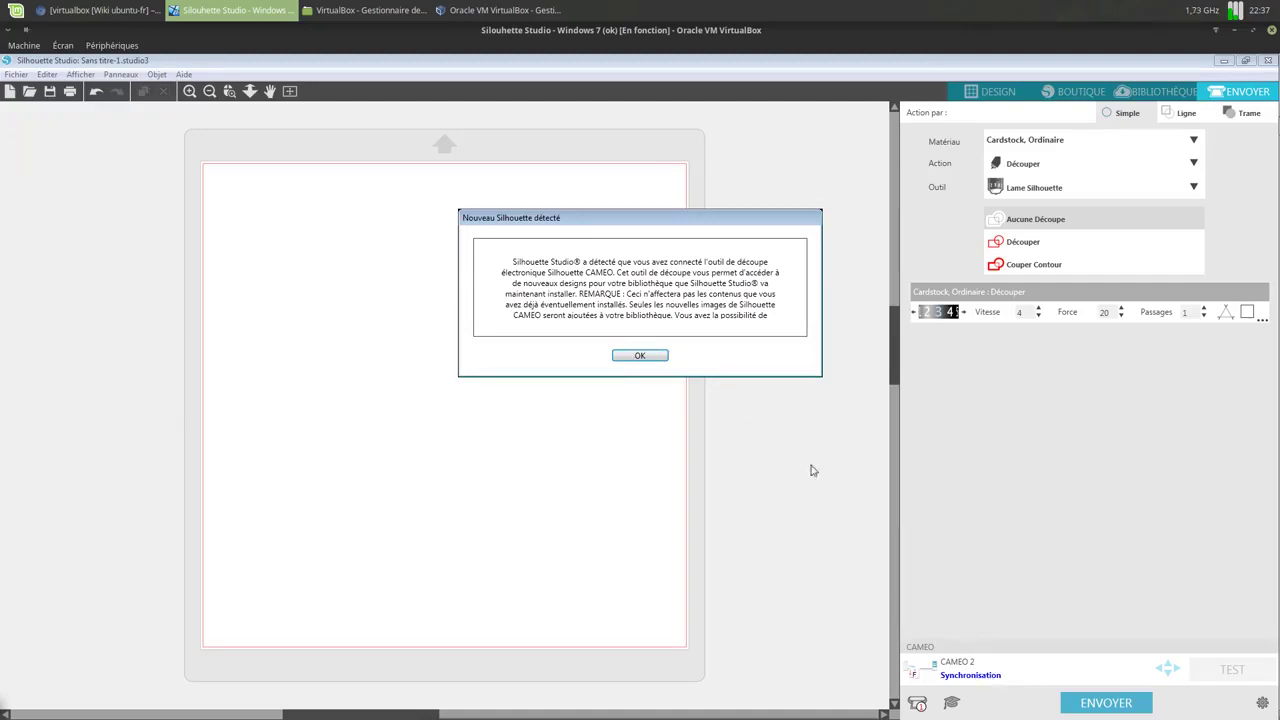
{"action": "left_click", "coordinate": [650, 356]}
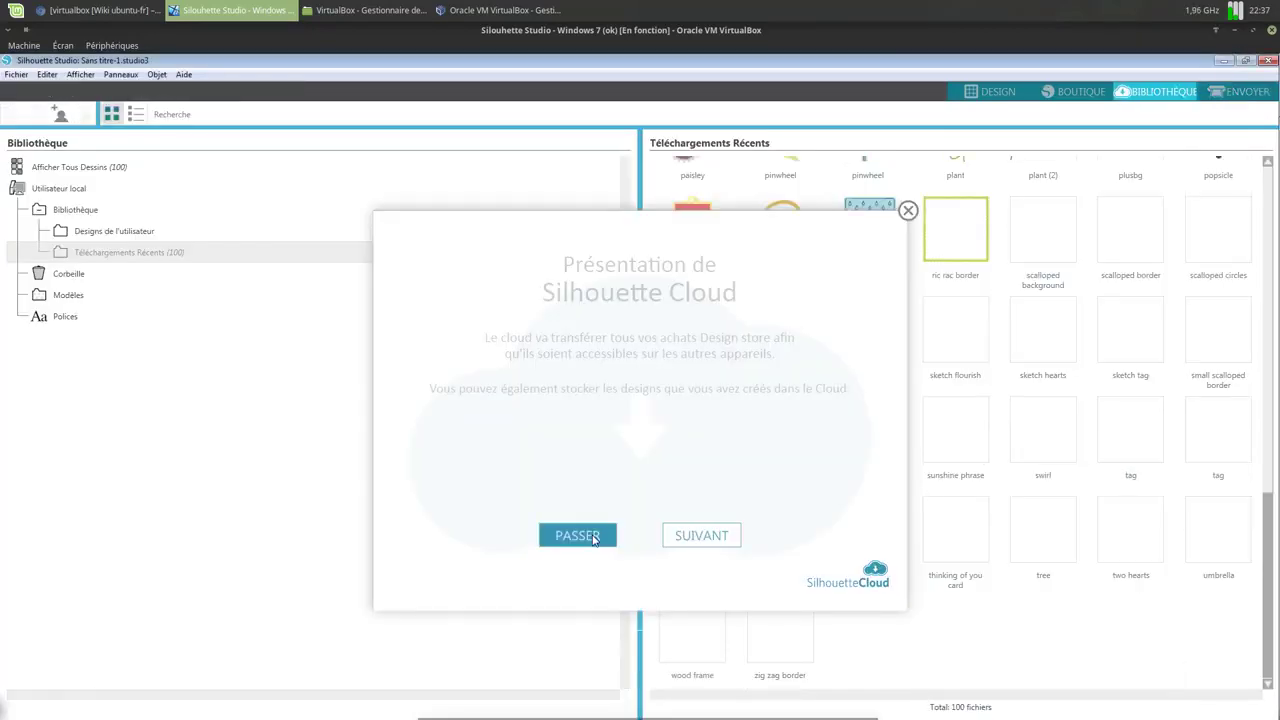
Skip the Silhouette Cloud introduction and switch the virtual machine's display to seamless mode.
{"action": "left_click", "coordinate": [593, 537]}
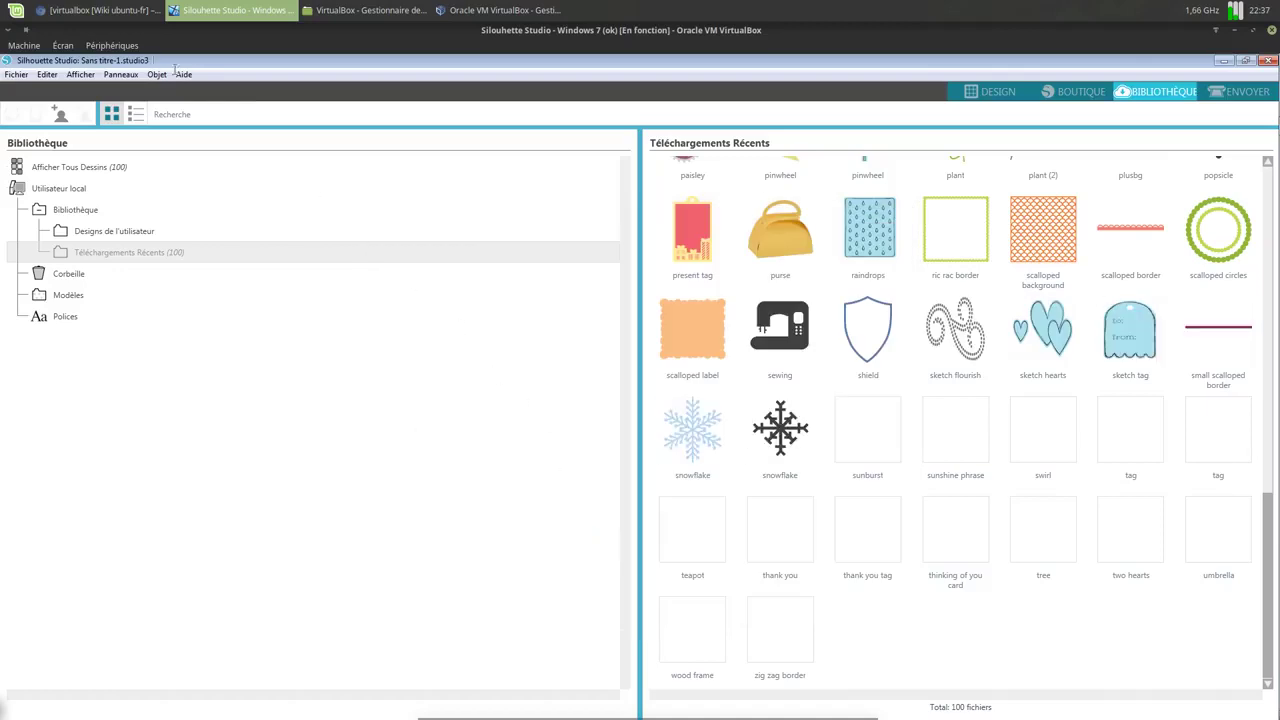
{"action": "left_click", "coordinate": [63, 45]}
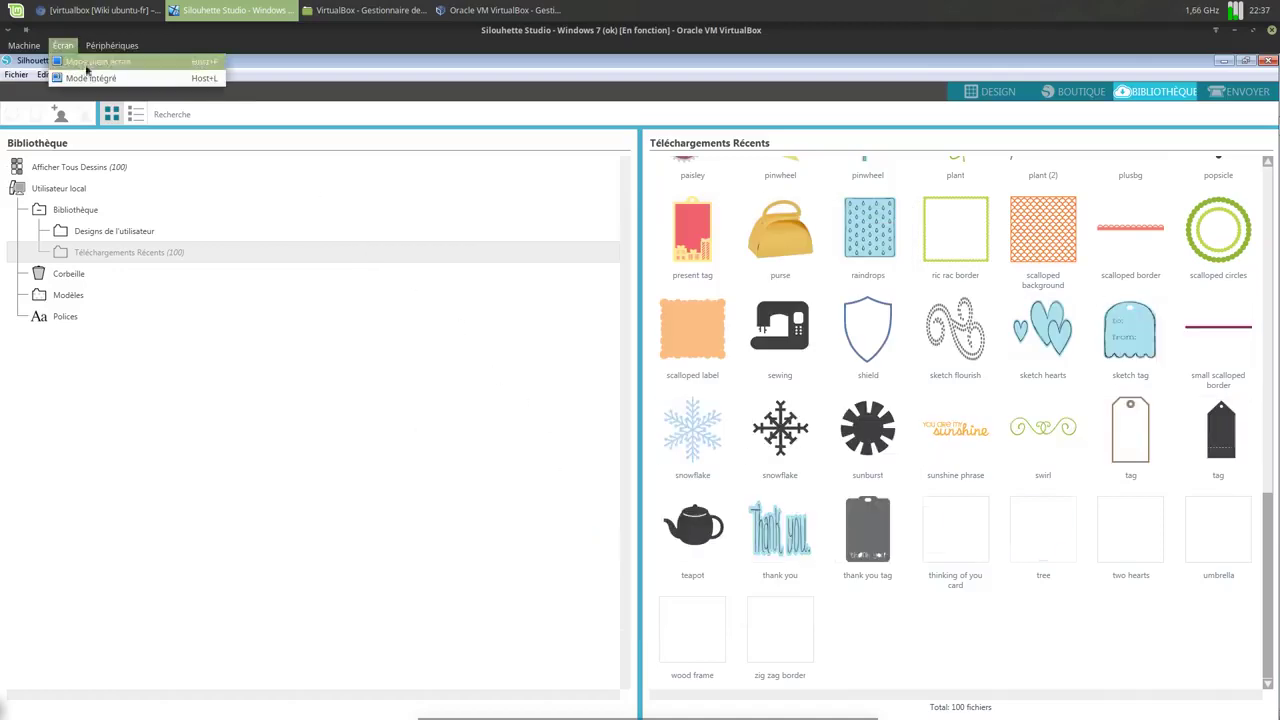
{"action": "left_click", "coordinate": [91, 77]}
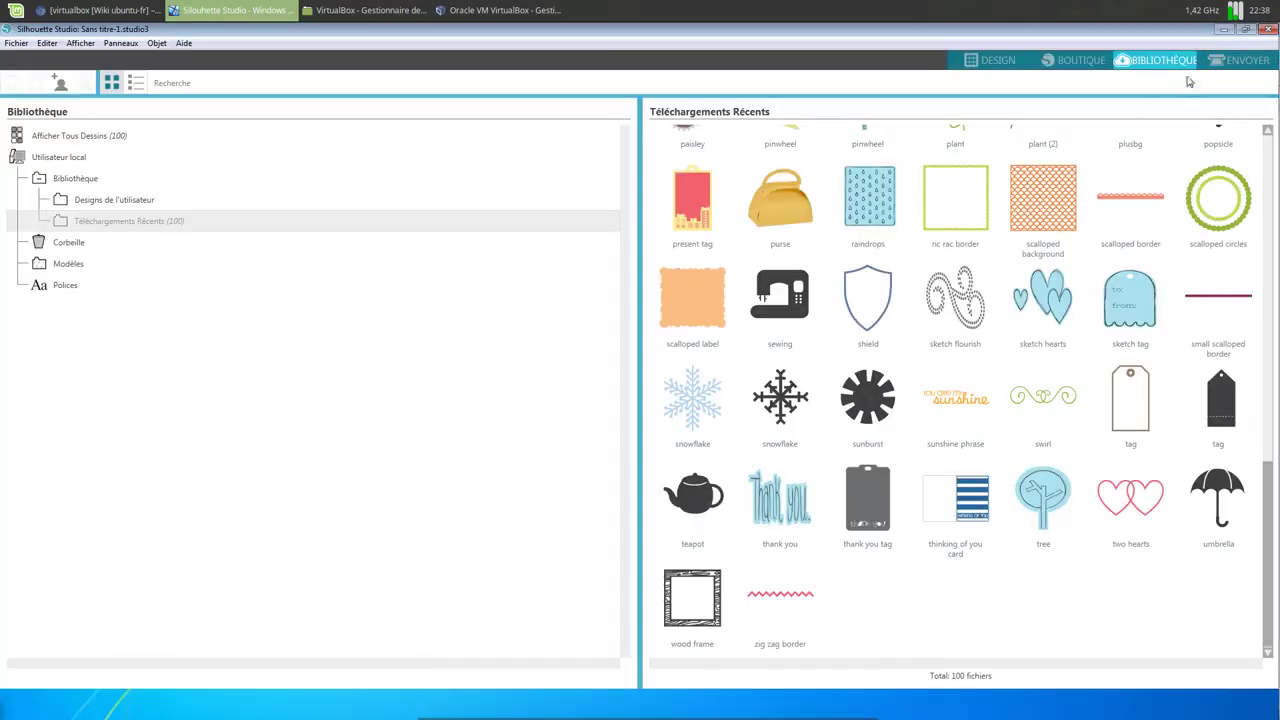
Restore Silhouette Studio to a smaller window and minimize the host's VirtualBox manager and file manager windows.
{"action": "left_click", "coordinate": [1245, 30]}
{"action": "left_click", "coordinate": [1245, 31]}
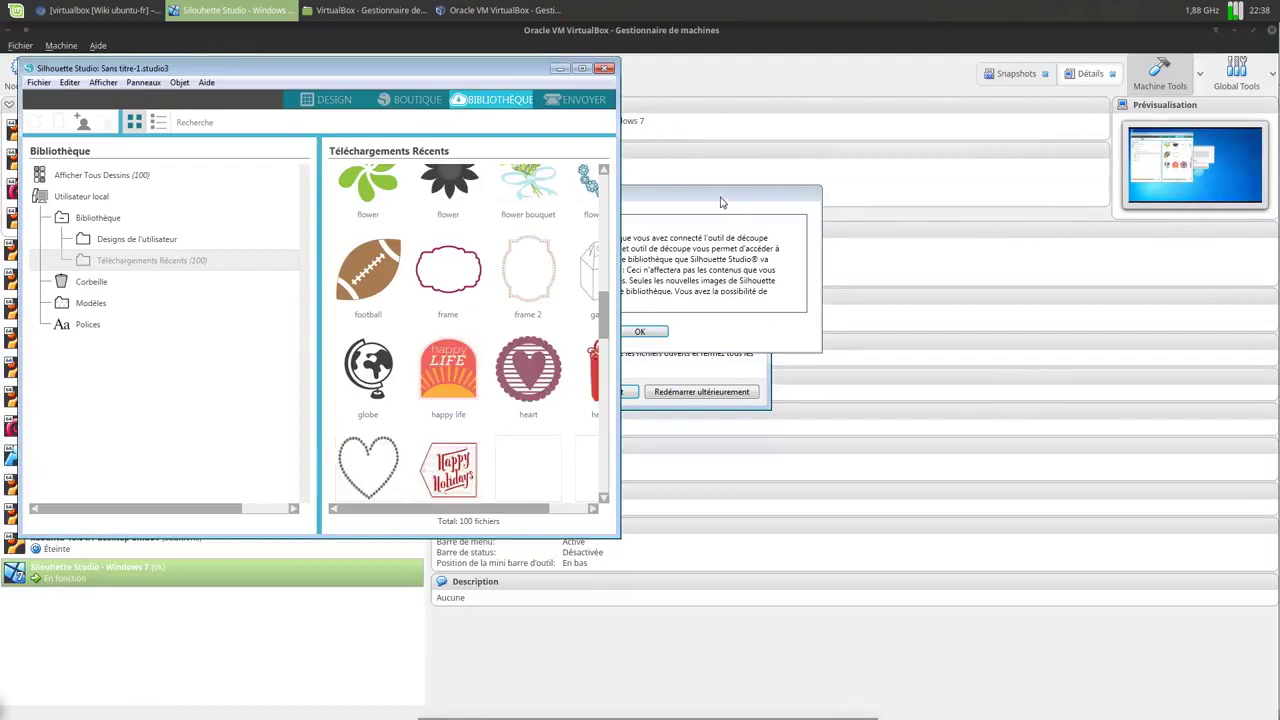
{"action": "left_click", "coordinate": [1240, 34]}
{"action": "left_click", "coordinate": [1240, 34]}
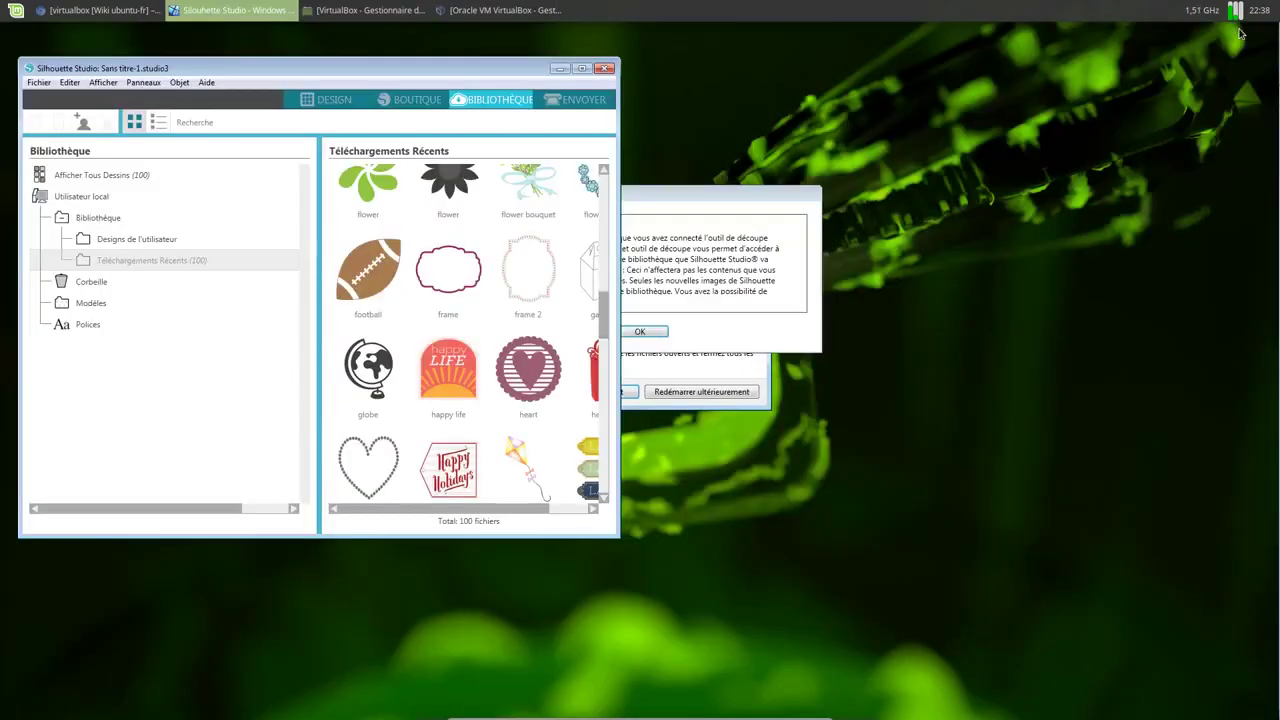
Acknowledge the new Silhouette CAMEO detection notice and postpone the Windows restart.
{"action": "left_click_drag", "start_coordinate": [755, 191], "coordinate": [957, 189]}
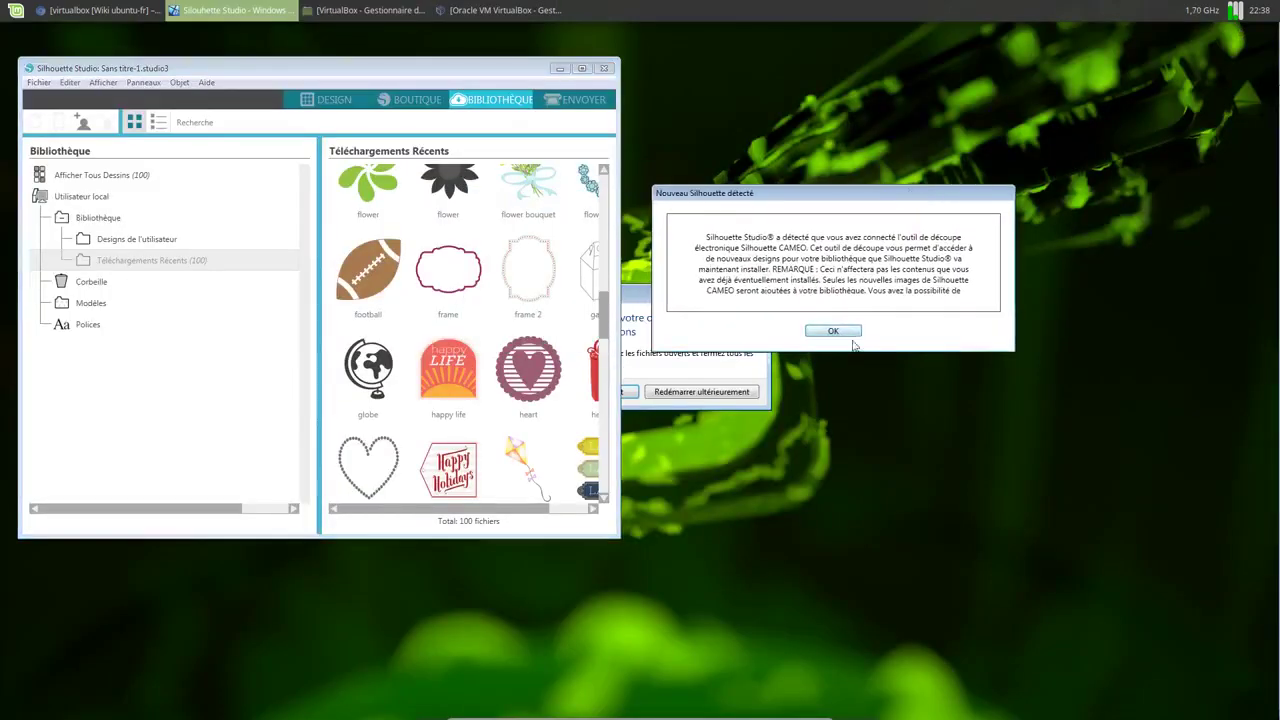
{"action": "left_click", "coordinate": [848, 328]}
{"action": "left_click", "coordinate": [713, 392]}
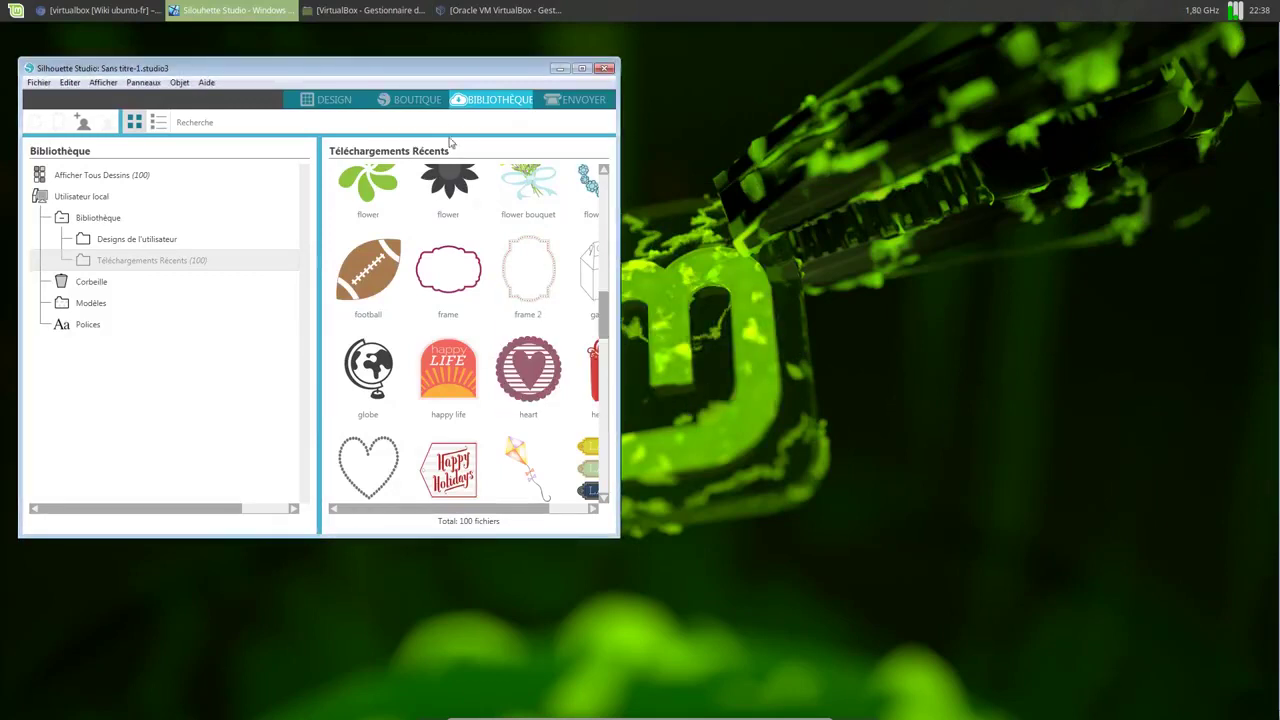
Move the Silhouette Studio window to the middle of the desktop, and bring up its file-opening dialog, placed partly over it.
{"action": "left_click_drag", "start_coordinate": [430, 70], "coordinate": [745, 85]}
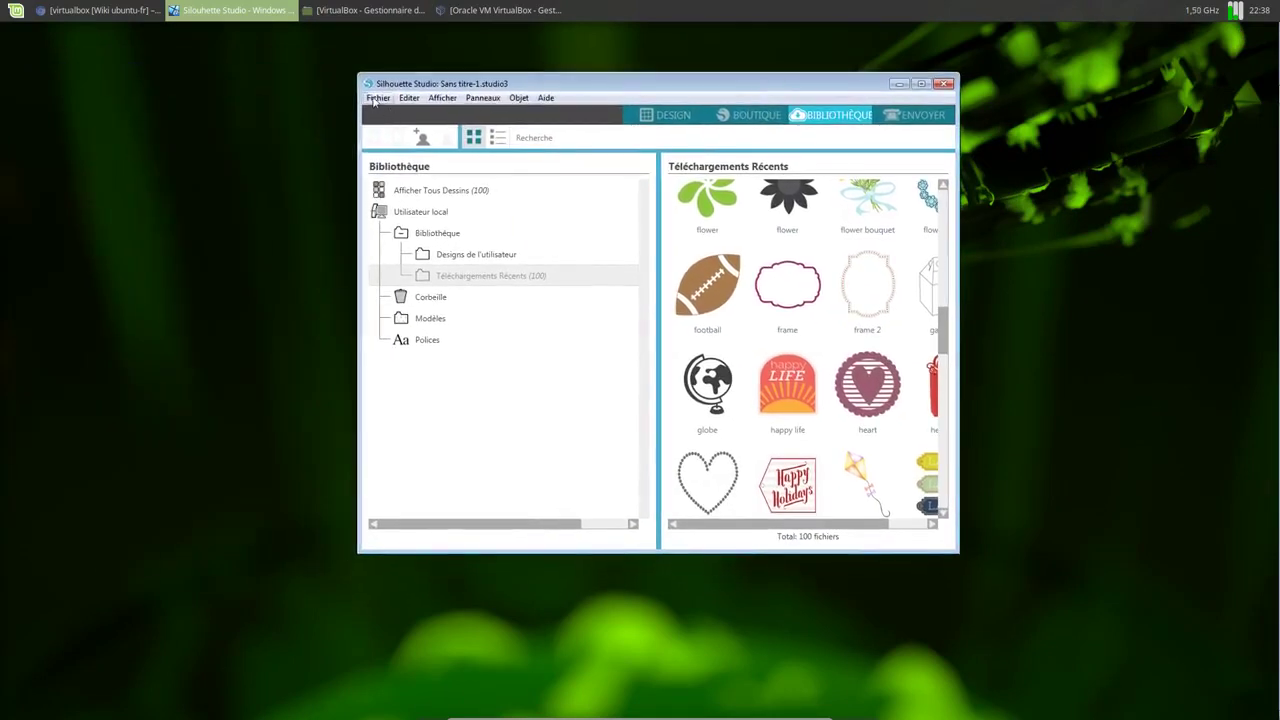
{"action": "key", "text": "alt+f"}
{"action": "key", "text": "Right"}
{"action": "key", "text": "Escape"}
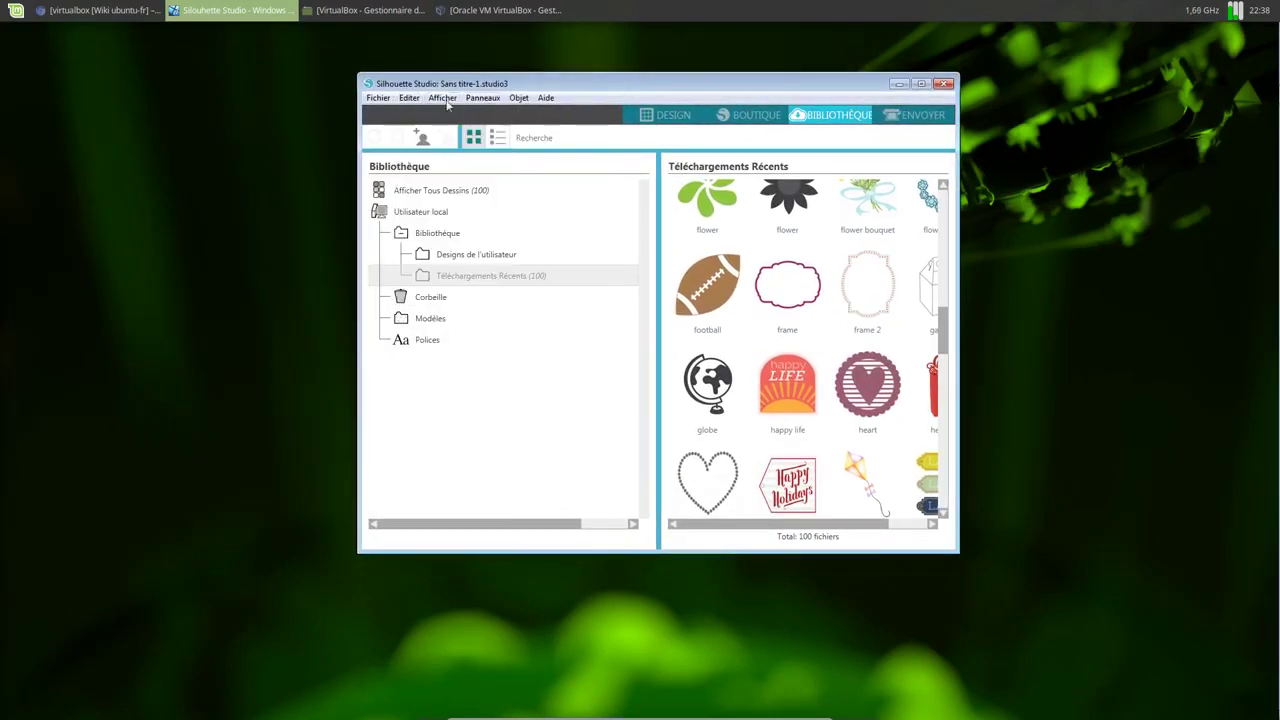
{"action": "left_click", "coordinate": [377, 99]}
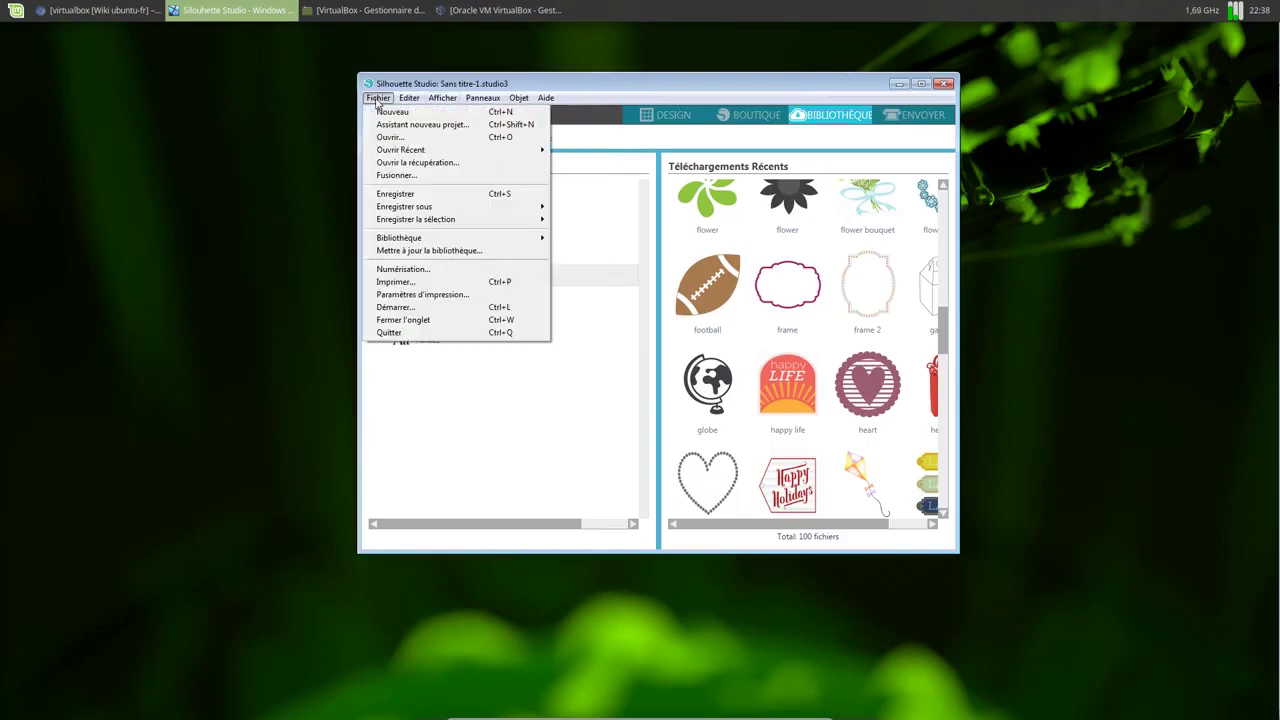
{"action": "left_click", "coordinate": [392, 137]}
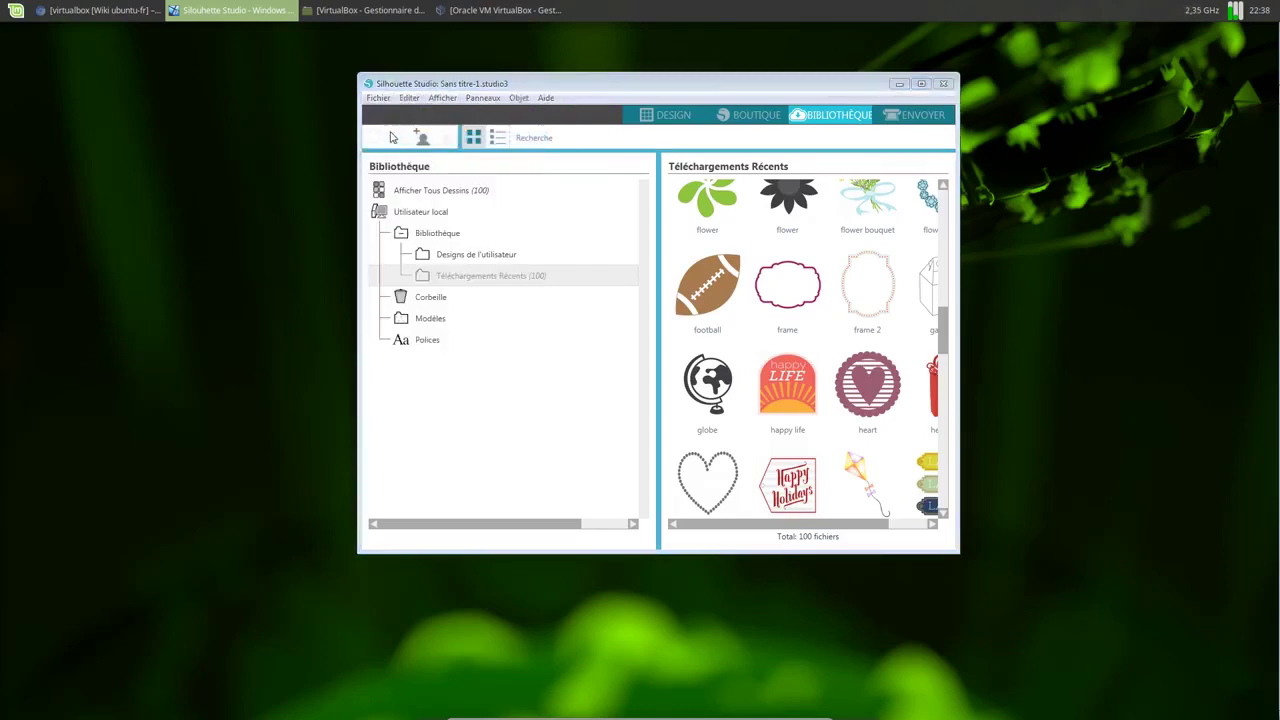
{"action": "left_click_drag", "start_coordinate": [570, 88], "coordinate": [346, 306]}
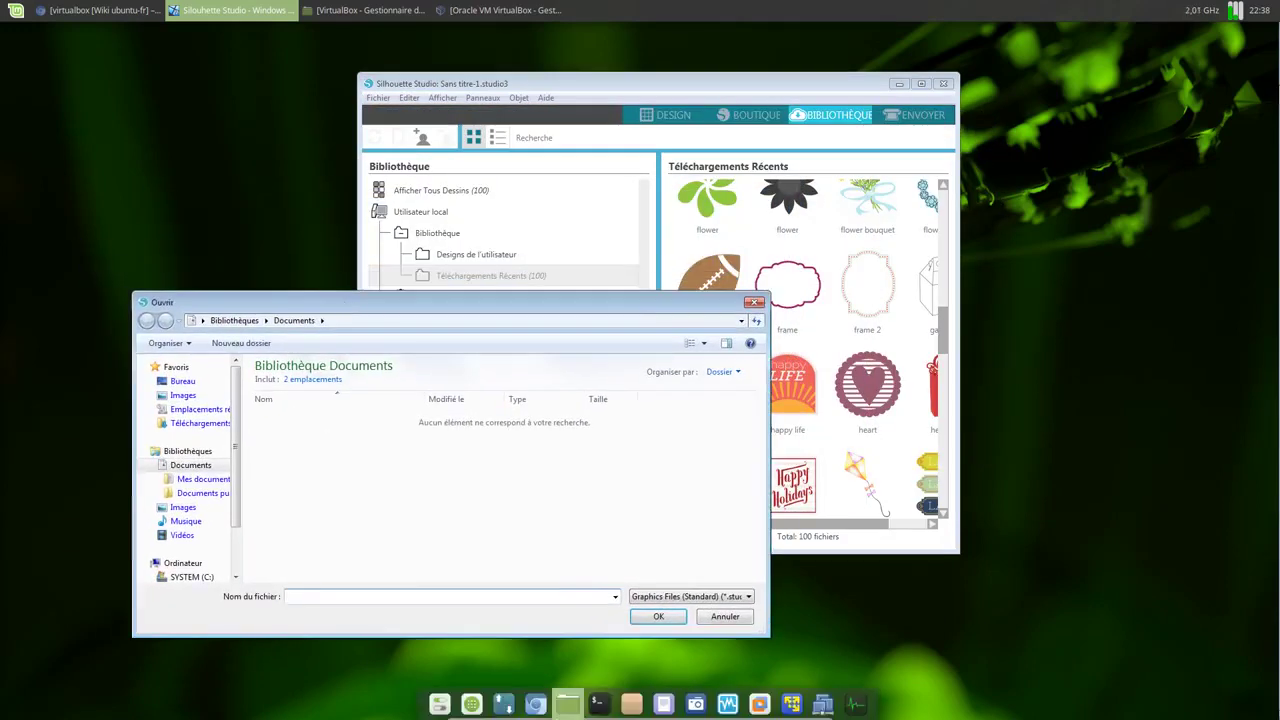
Reveal the hidden Windows 7 guest taskbar and open its Start menu on the host desktop.
{"action": "left_click", "coordinate": [15, 12]}
{"action": "left_click", "coordinate": [14, 18]}
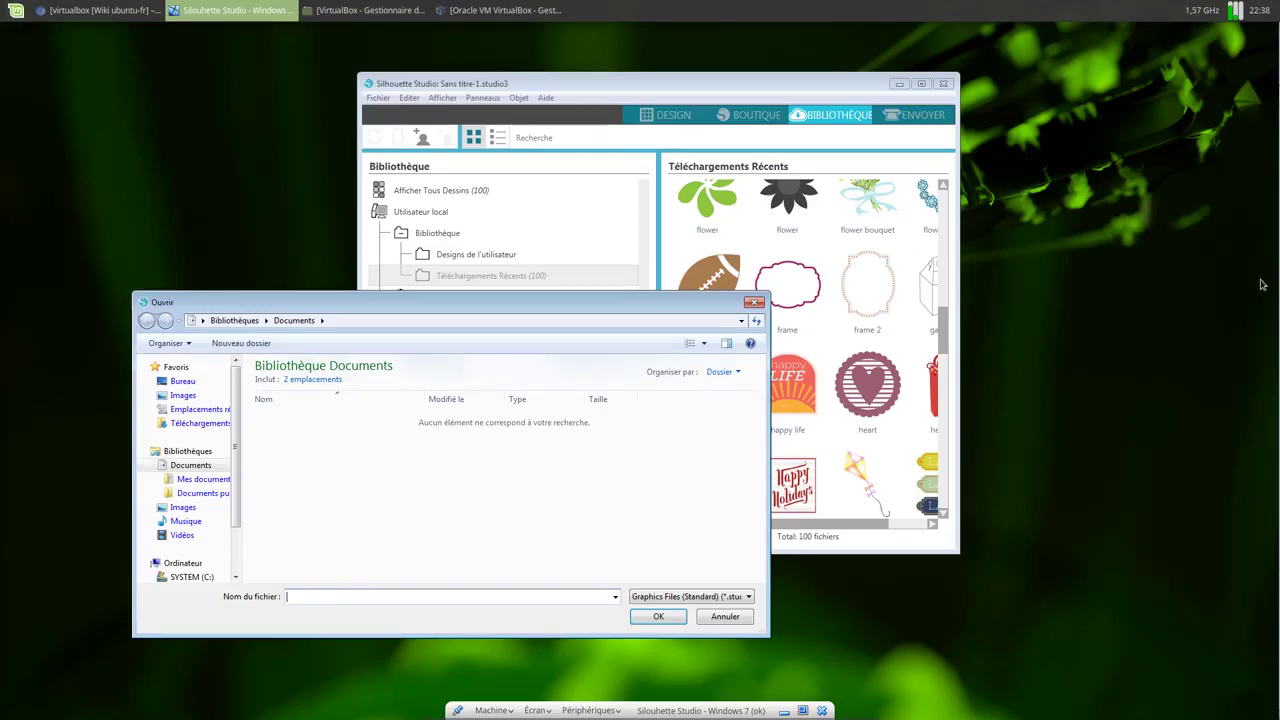
{"action": "mouse_move", "coordinate": [1276, 284]}
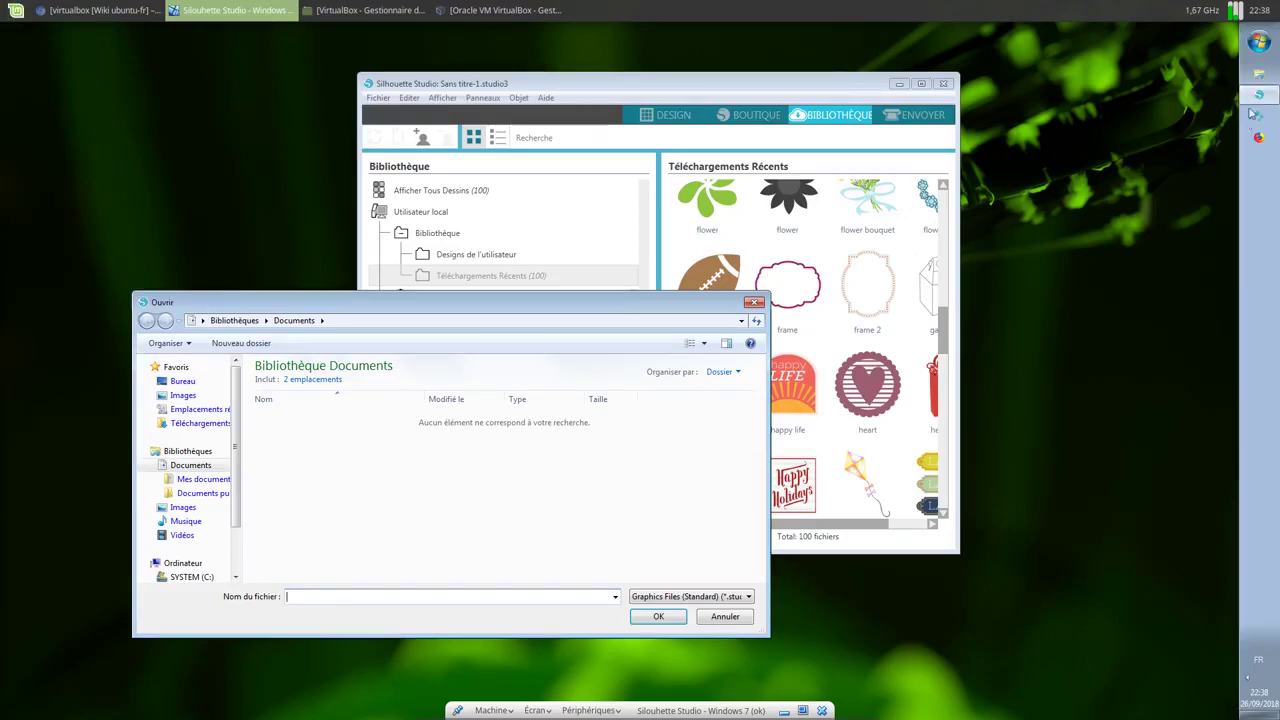
{"action": "left_click", "coordinate": [1261, 44]}
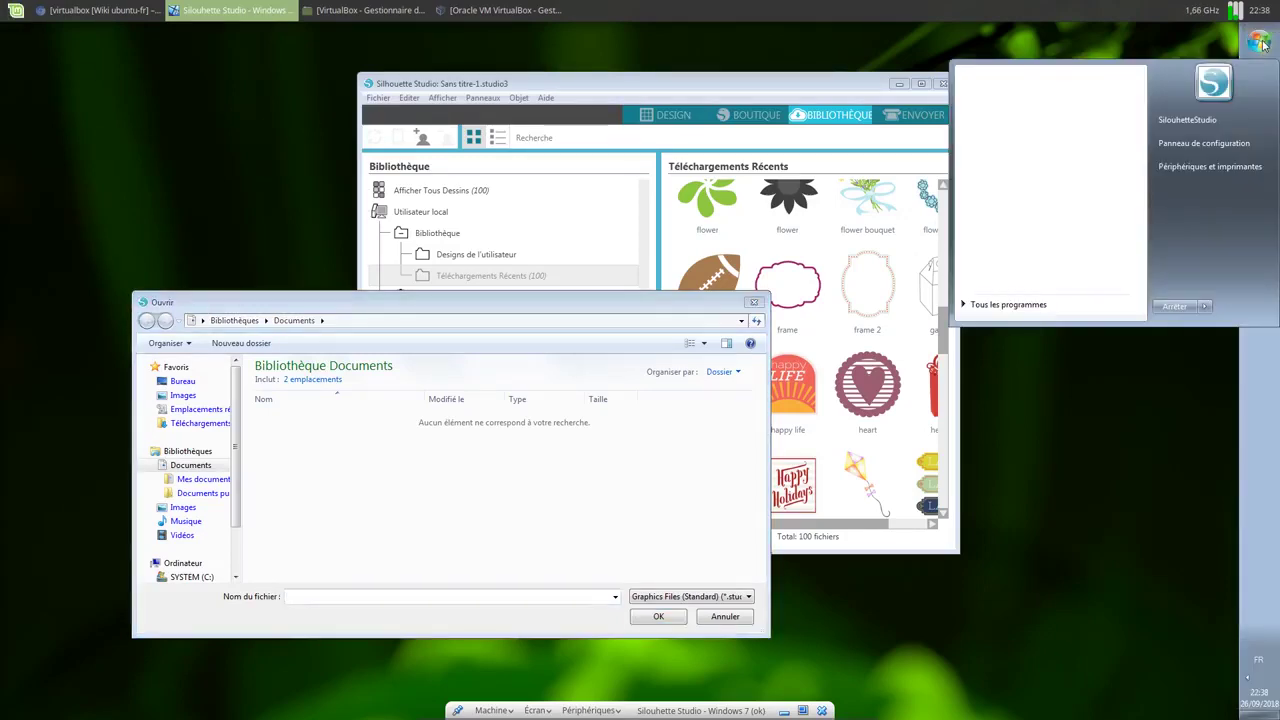